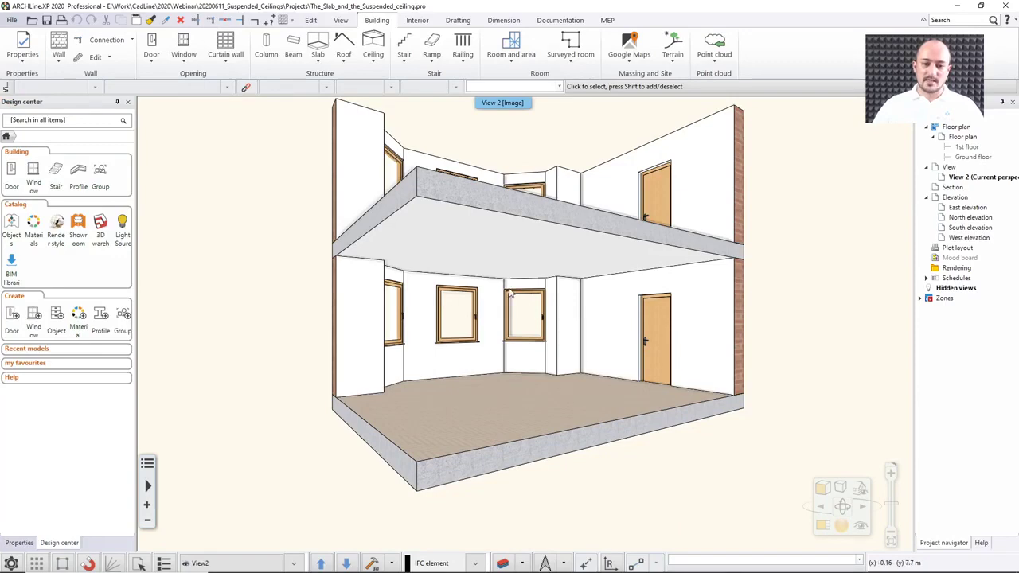
- Inspect the properties of the upper and lower walls, the slab between the floors, and the cut-away group on the ground-floor plan
middle_drag(587, 355, 532, 398)
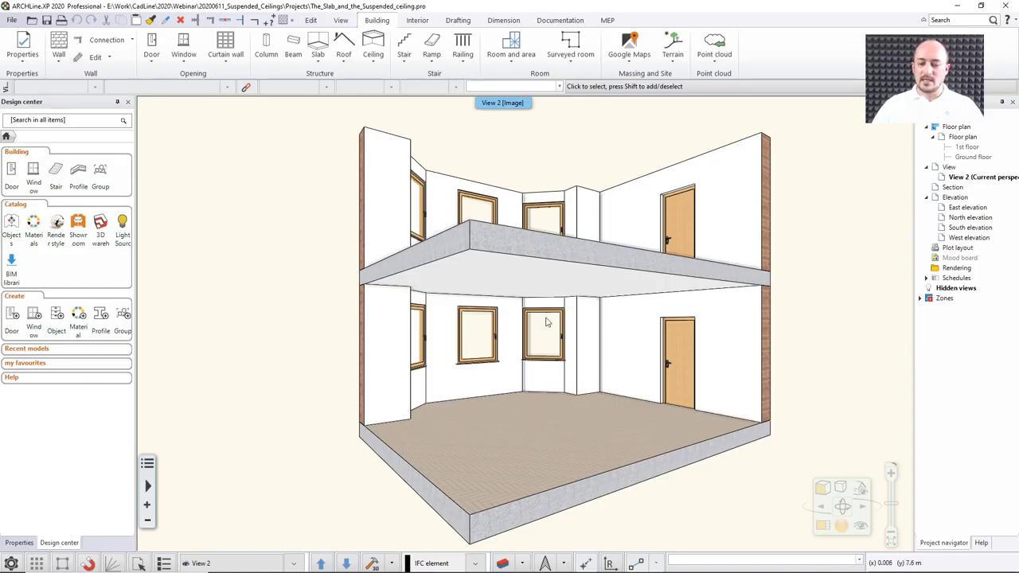
click(402, 211)
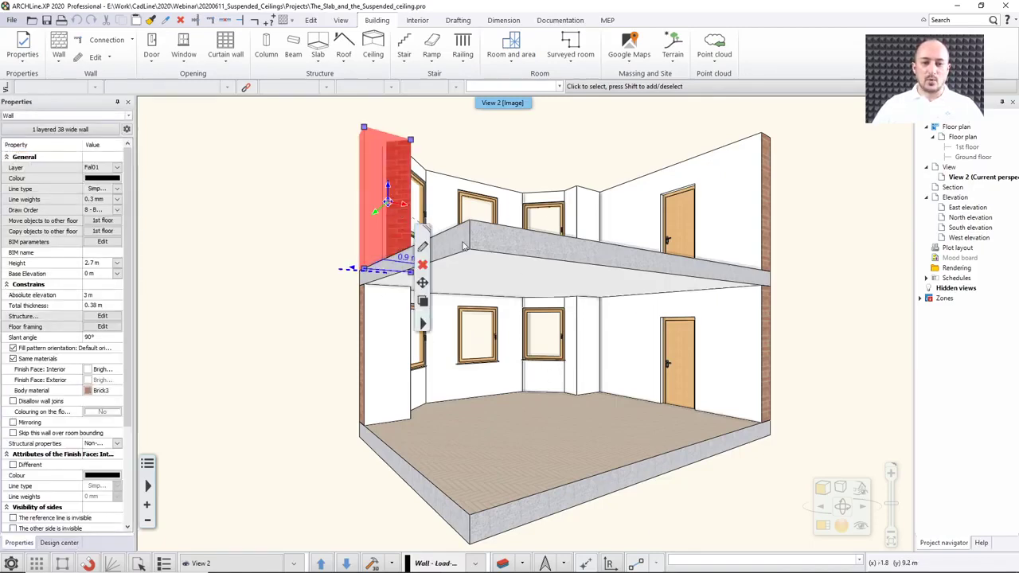
click(503, 240)
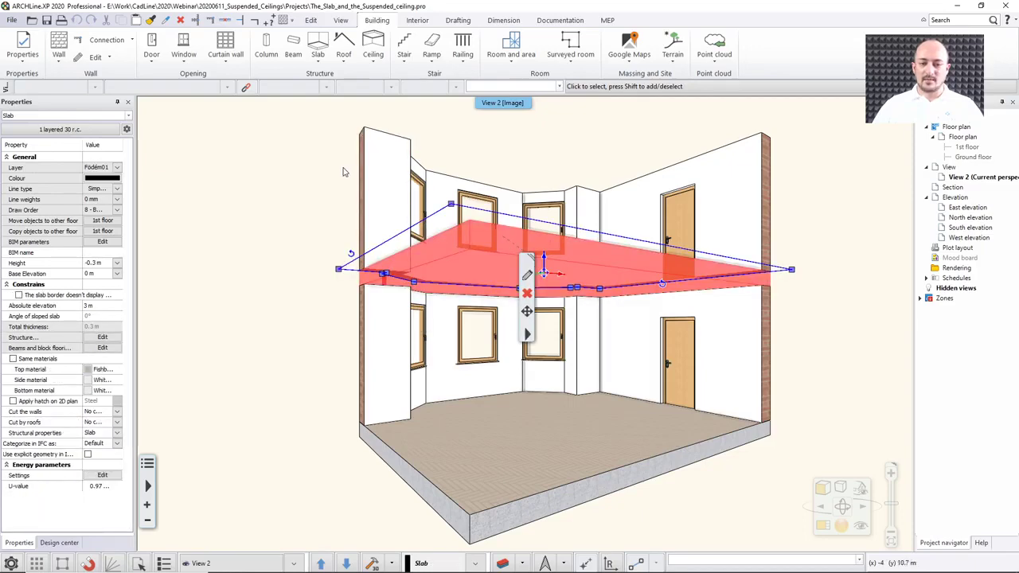
click(404, 356)
click(421, 414)
click(391, 371)
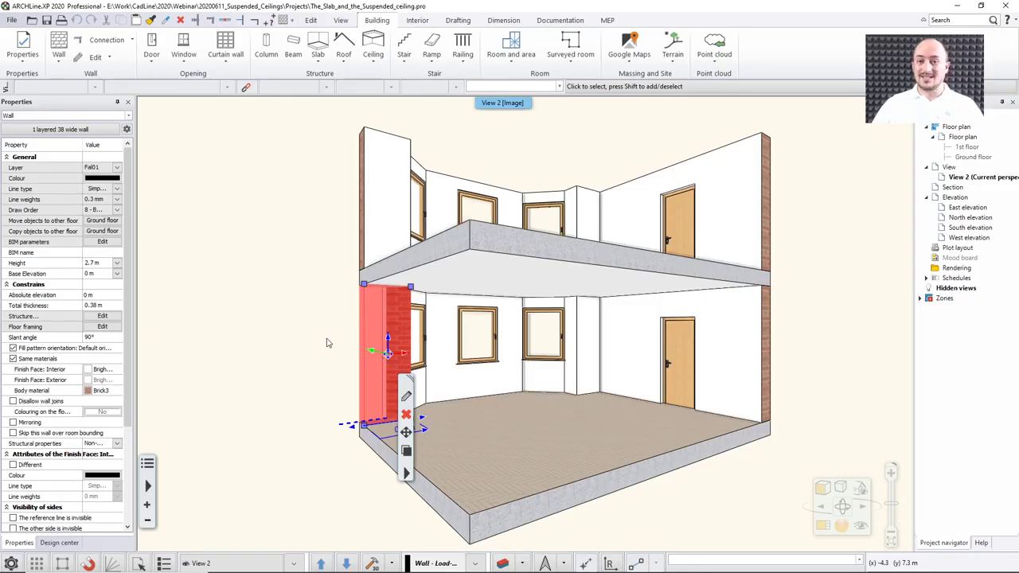
key(Delete)
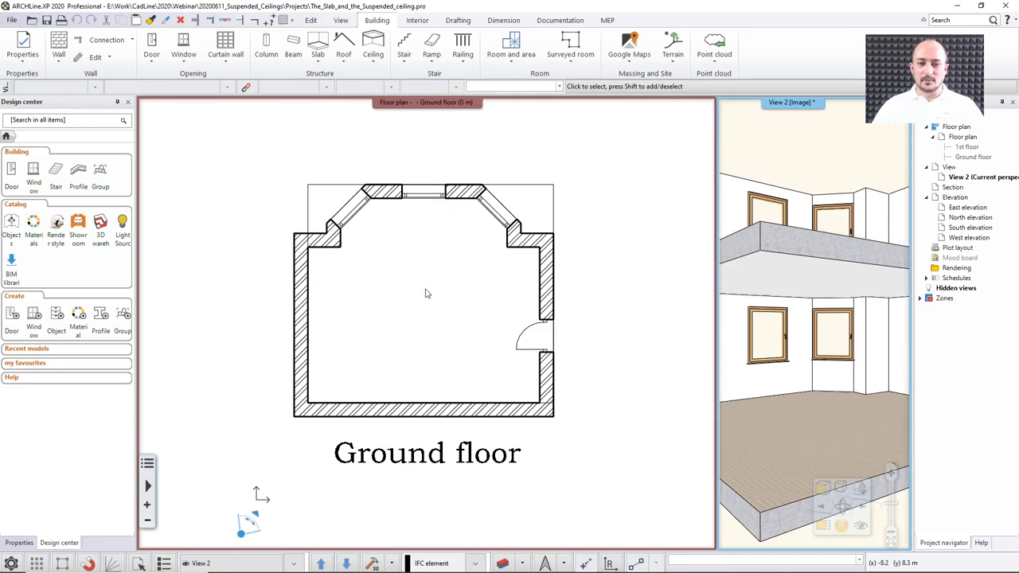
click(321, 194)
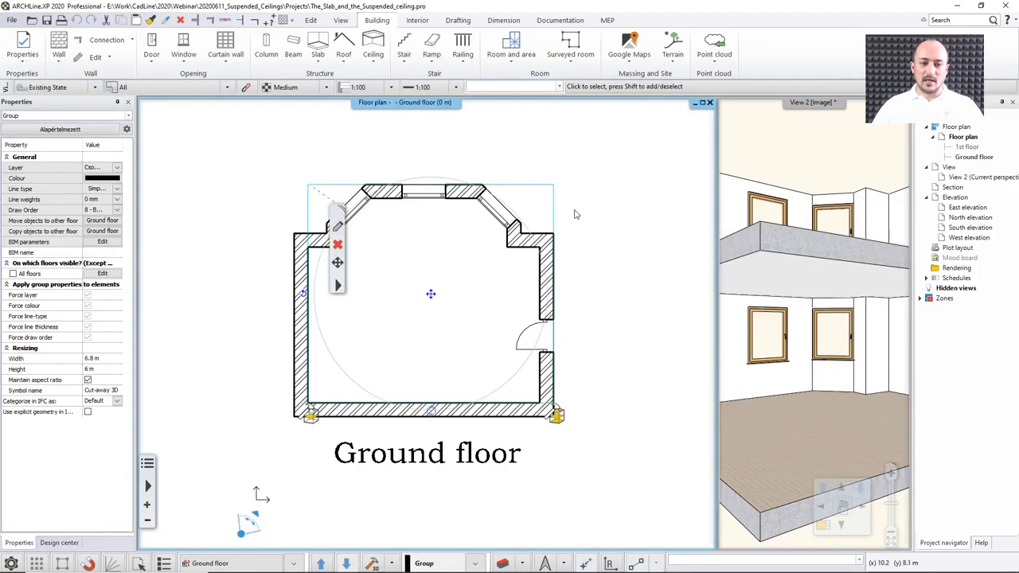
click(400, 377)
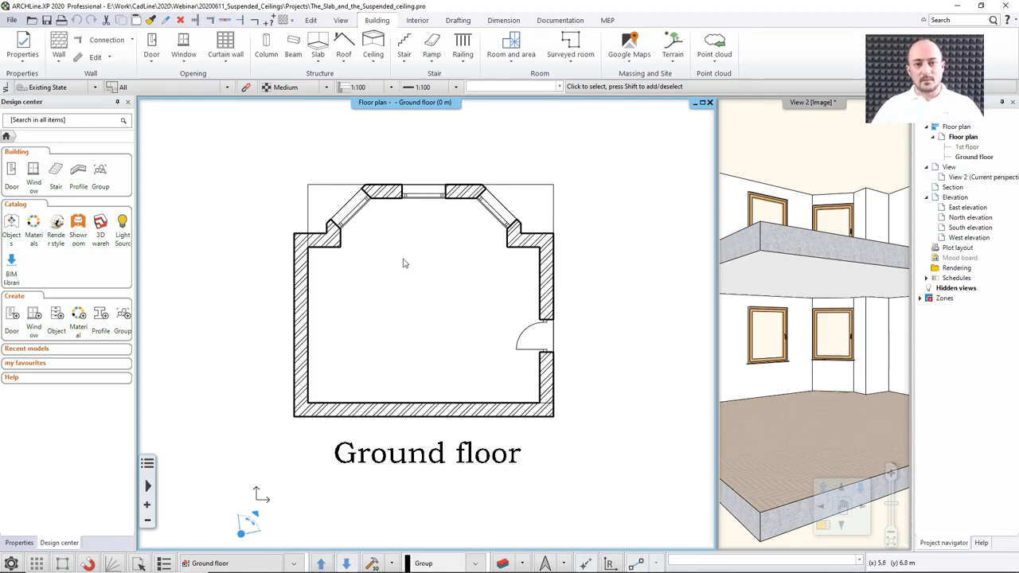
- Create a Grid Auto Ceiling in the ground-floor room, and switch the plan to the 1st floor
click(371, 62)
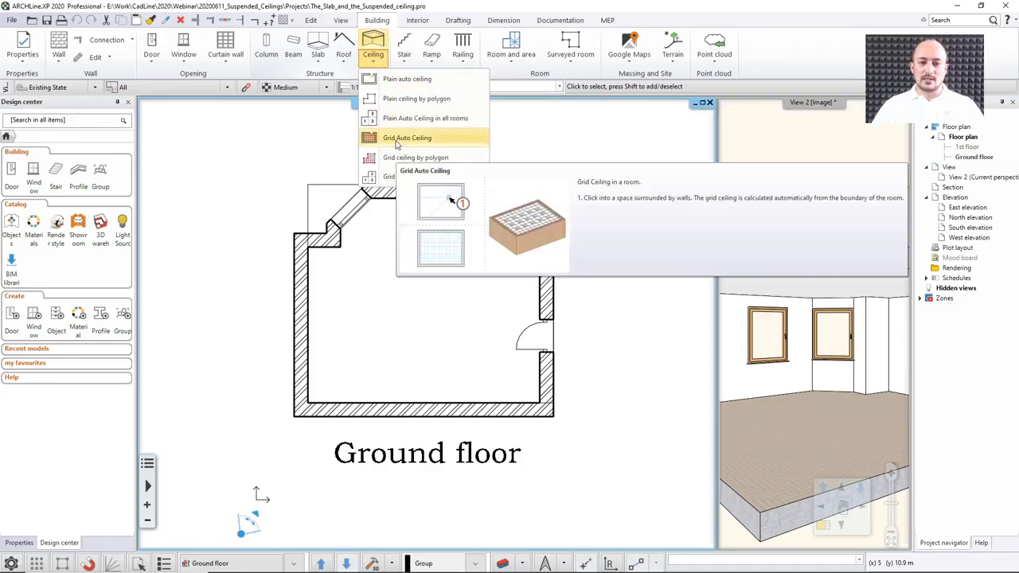
click(396, 143)
click(395, 303)
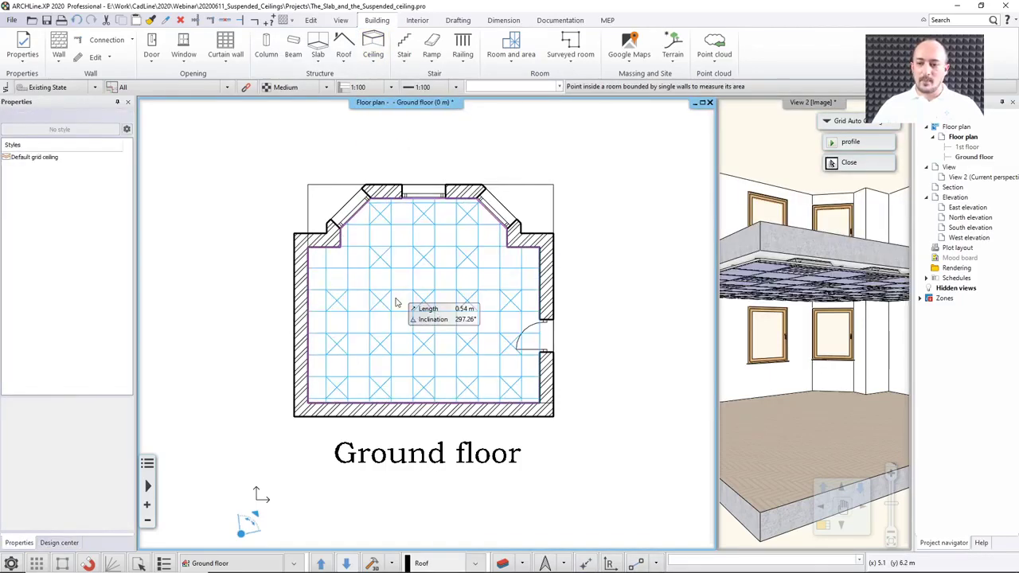
key(Escape)
click(322, 563)
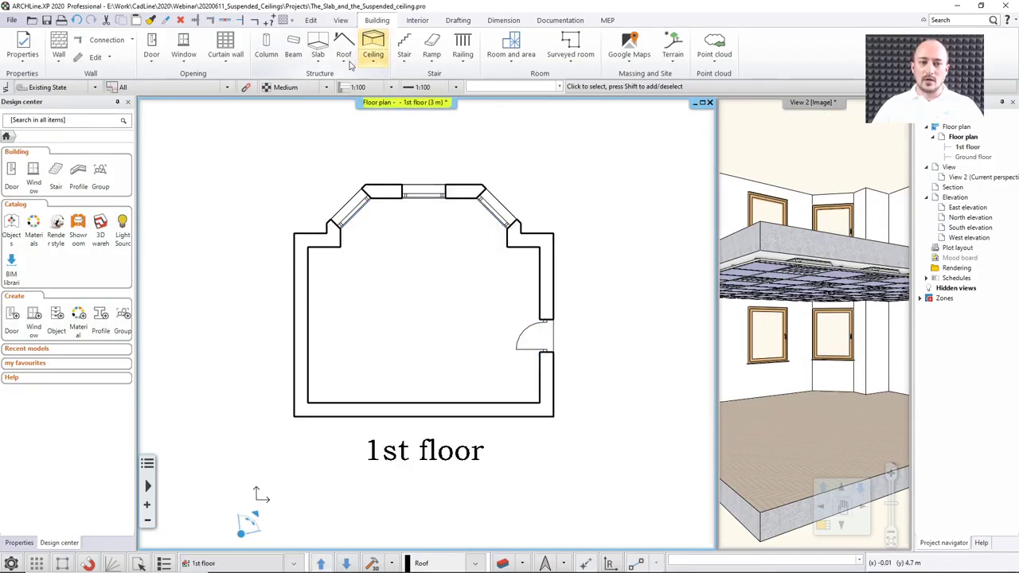
click(372, 60)
click(397, 143)
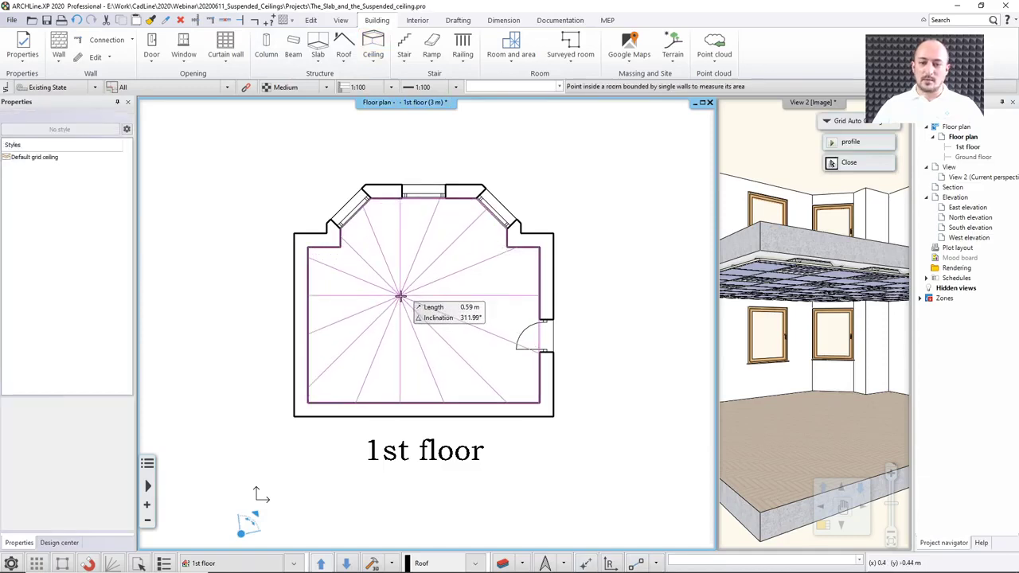
key(Escape)
- Create a Plain auto ceiling in the 1st-floor room
click(373, 56)
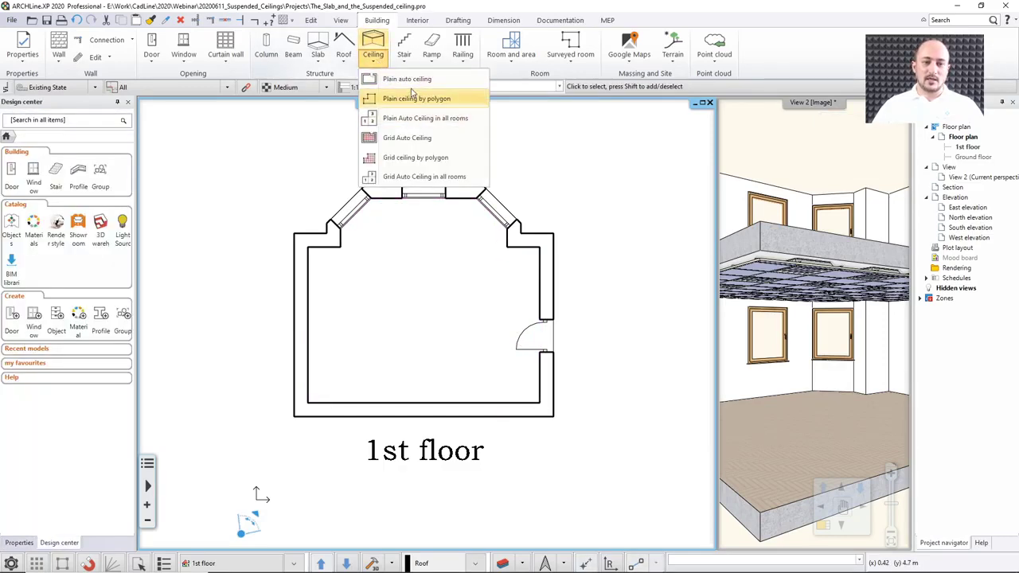
click(406, 79)
click(400, 370)
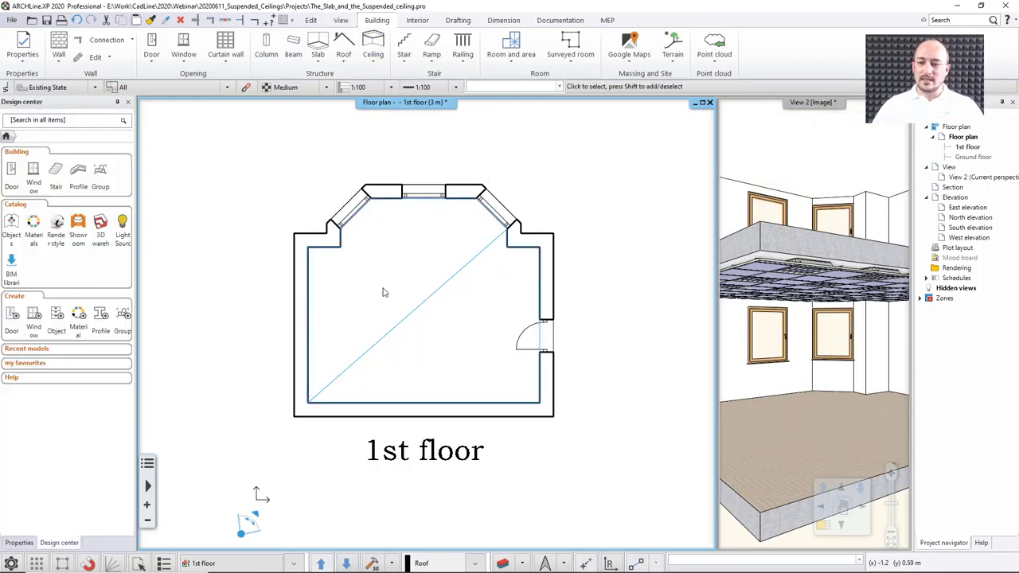
- Examine both ceilings in the enlarged 3D view from several angles, including the properties of the ground-floor grid ceiling
double_click(754, 280)
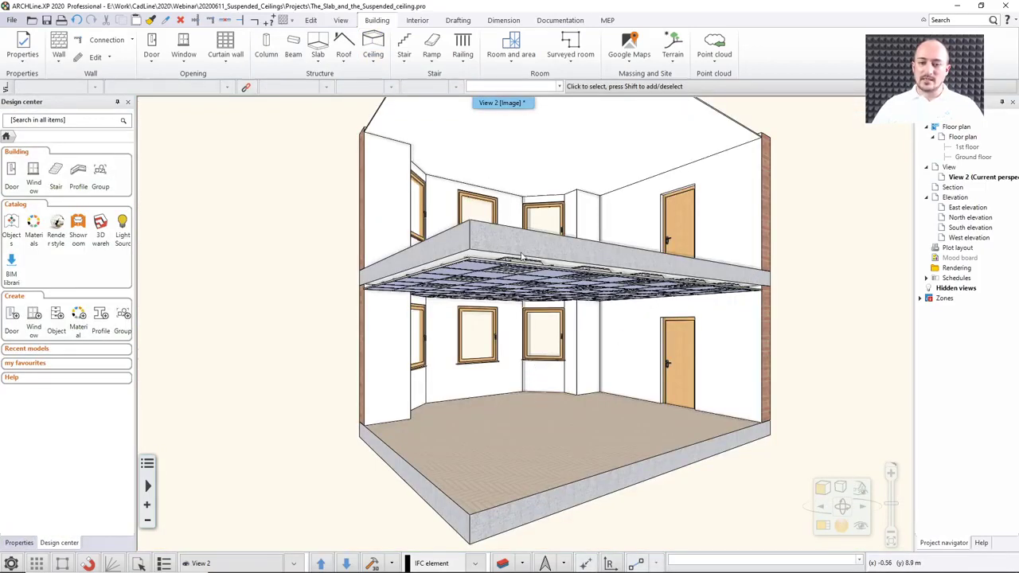
middle_drag(642, 168, 596, 277)
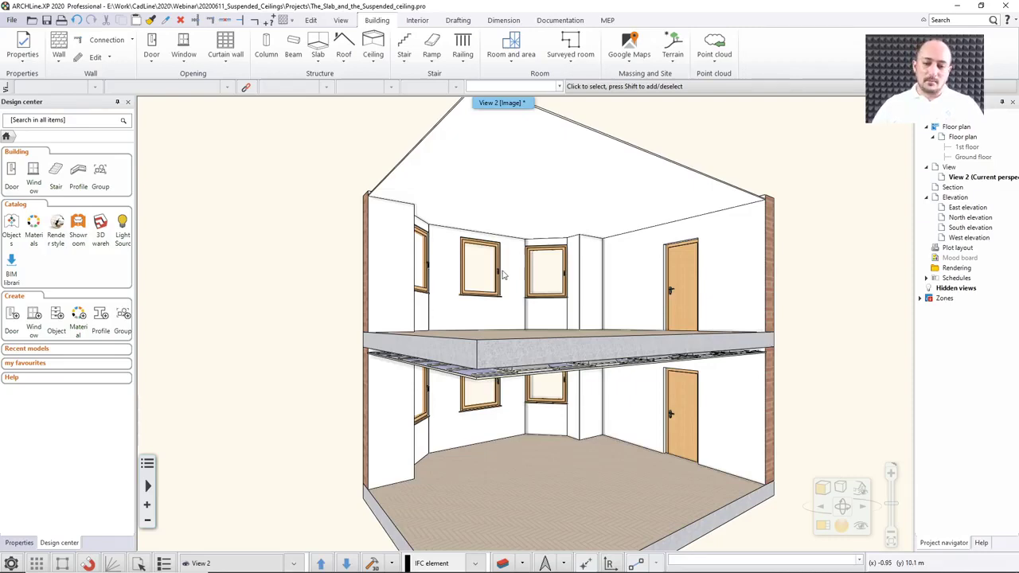
middle_drag(518, 184, 521, 195)
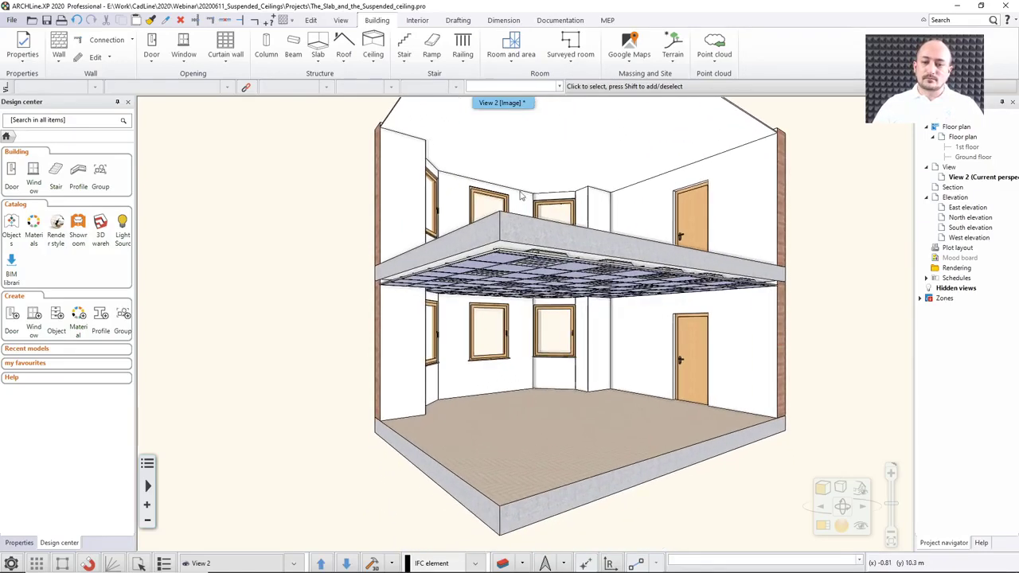
click(531, 275)
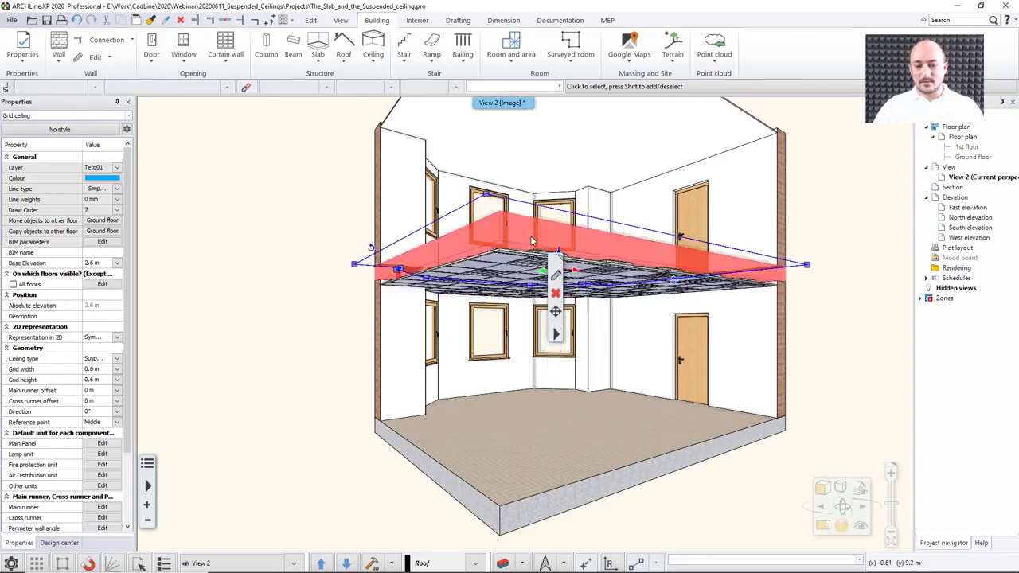
click(526, 269)
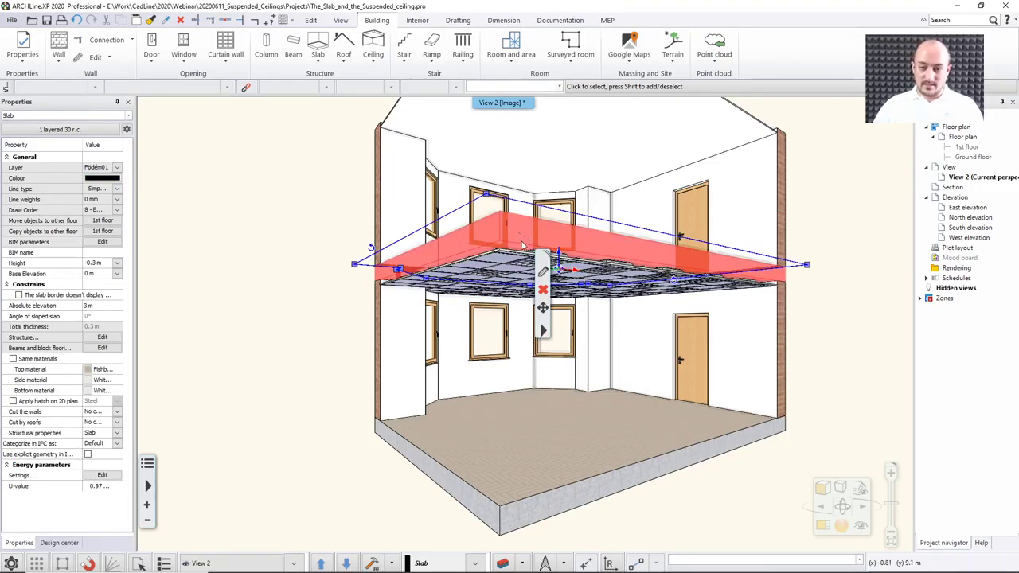
key(Delete)
middle_drag(526, 275, 514, 257)
key(ctrl+z)
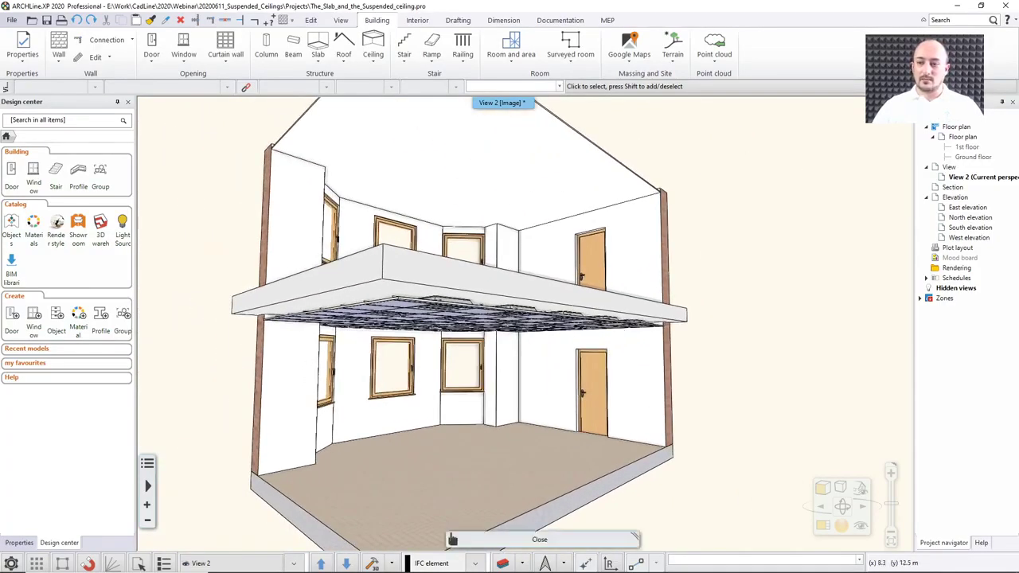
- Switch to the 01_Office_suspended_ceiling_plan_START project and review which structure elements, including plain and grid ceilings, have default properties
click(958, 8)
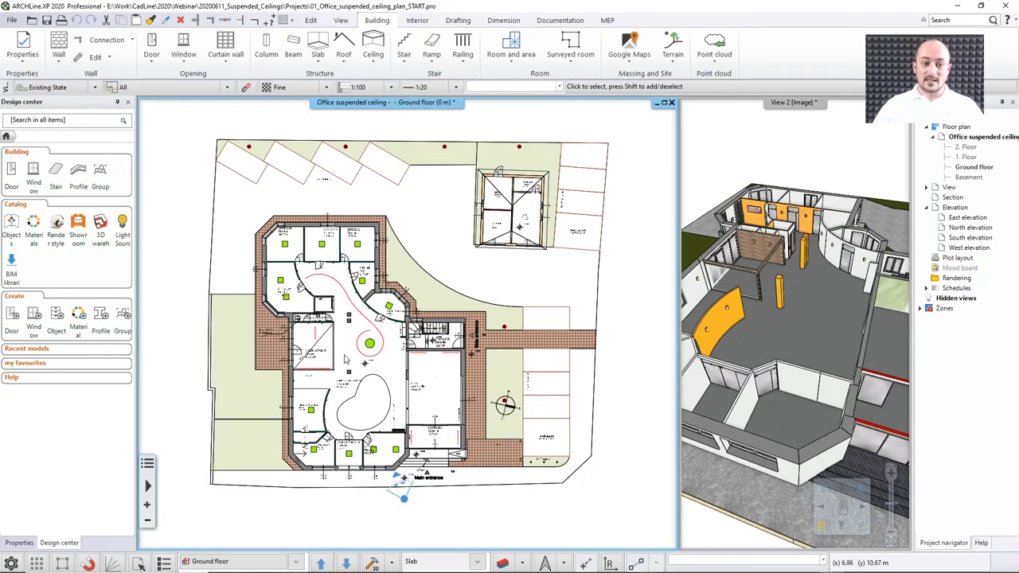
middle_drag(345, 360, 404, 365)
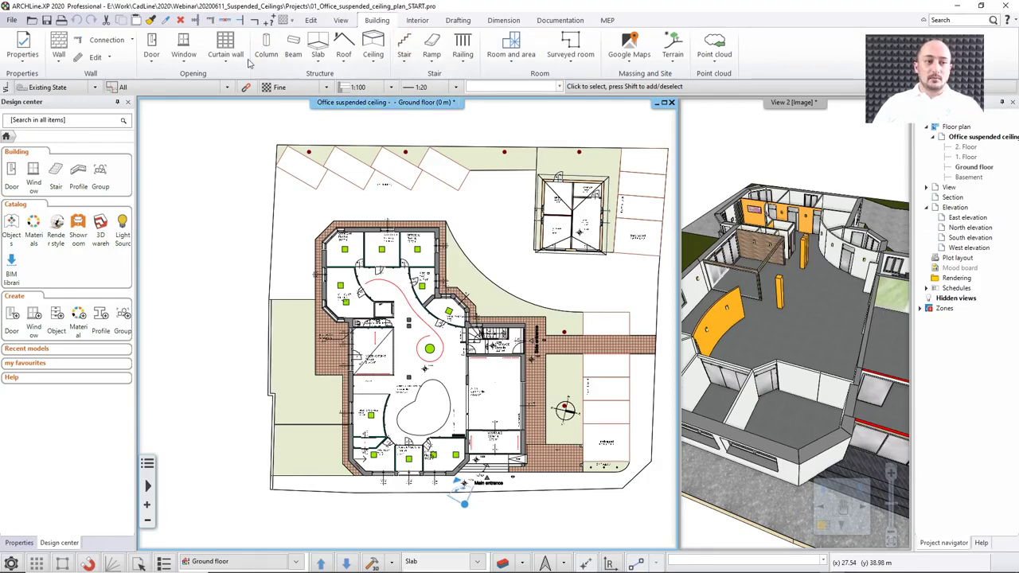
click(23, 46)
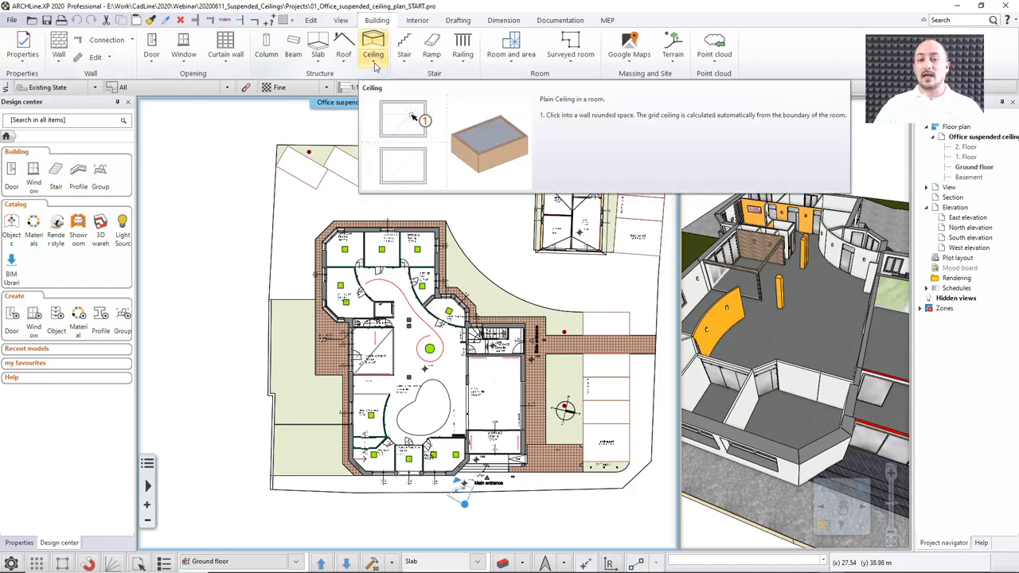
click(22, 47)
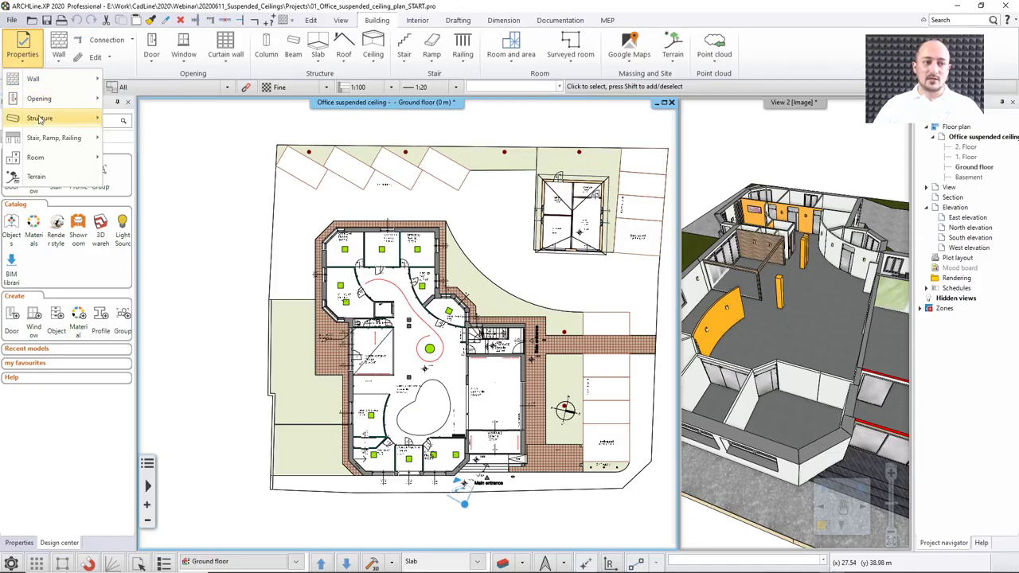
mouse_move(44, 118)
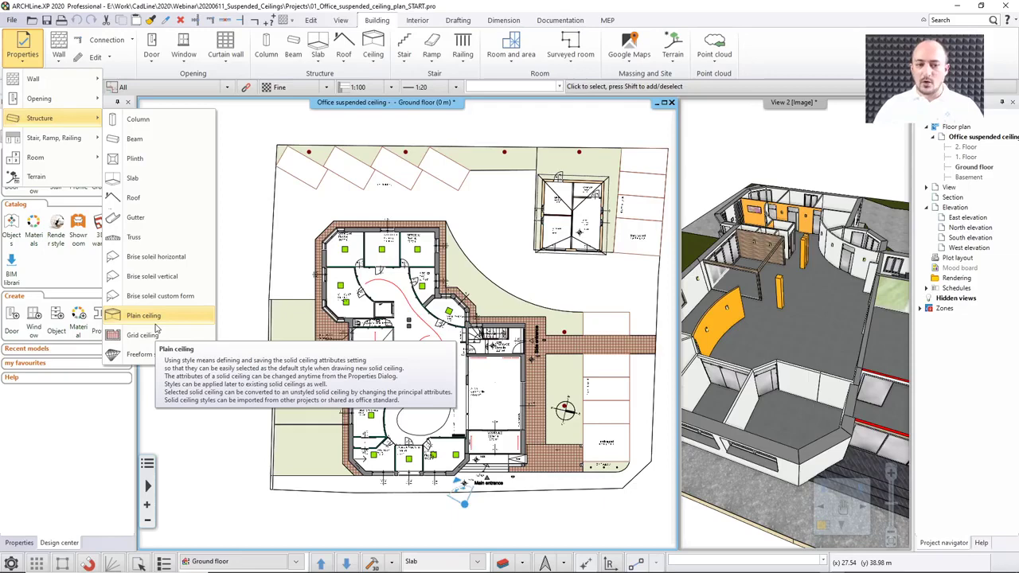
key(Escape)
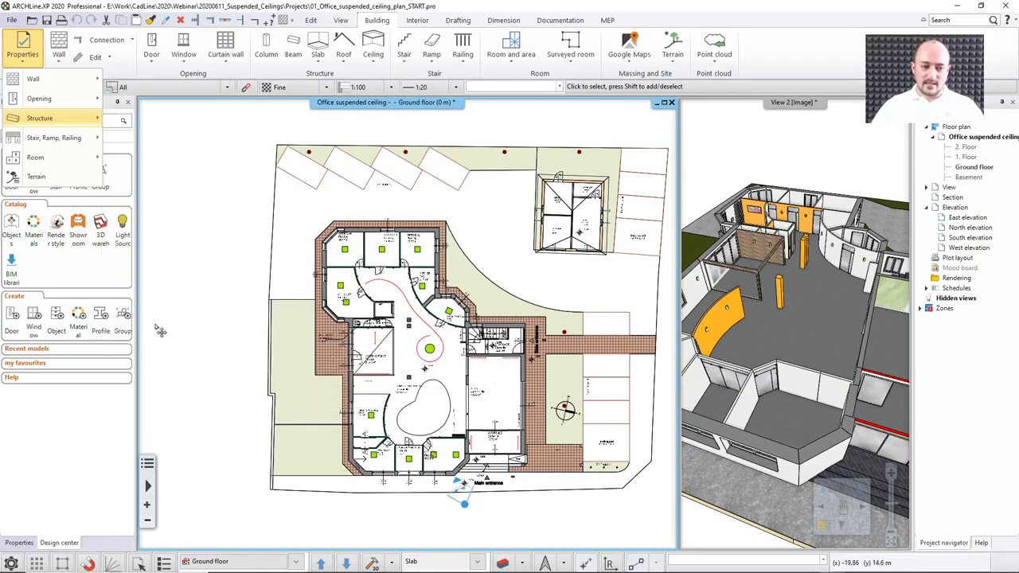
- Create a Plain auto ceiling with the Normal plain ceiling style in OFFICE 04 on the ground floor, and view the building in 3D
click(373, 61)
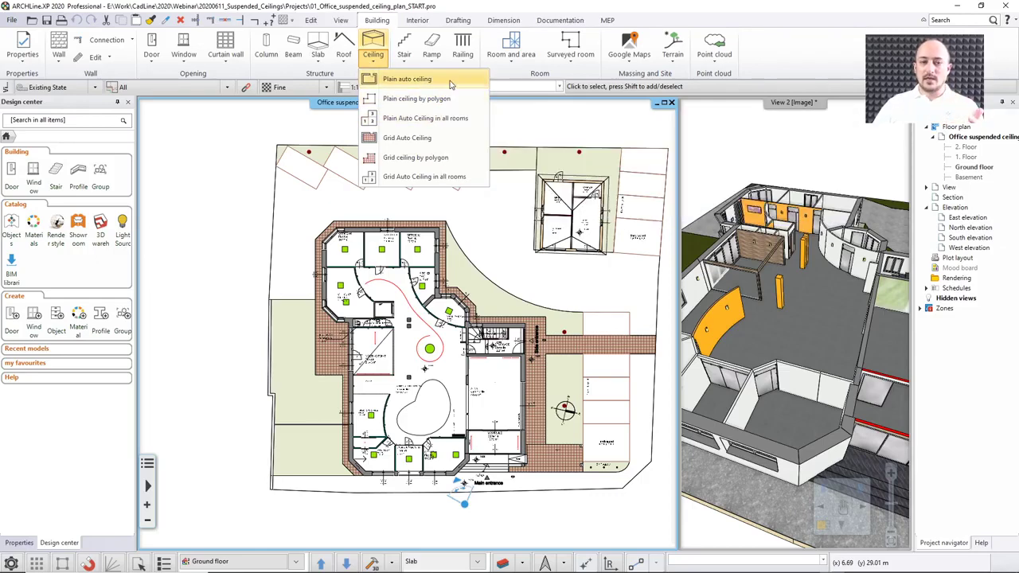
mouse_move(450, 84)
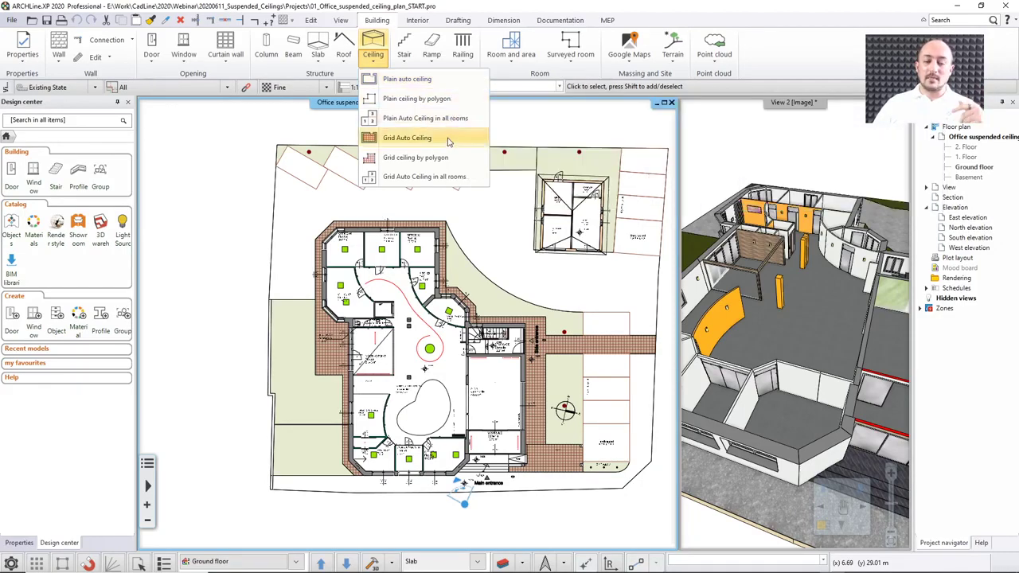
mouse_move(444, 182)
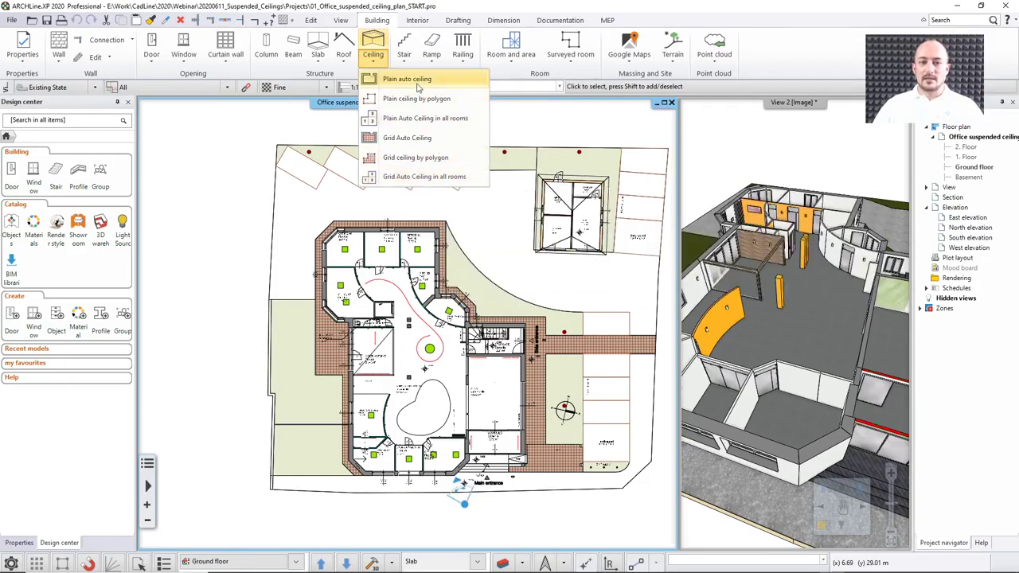
mouse_move(417, 88)
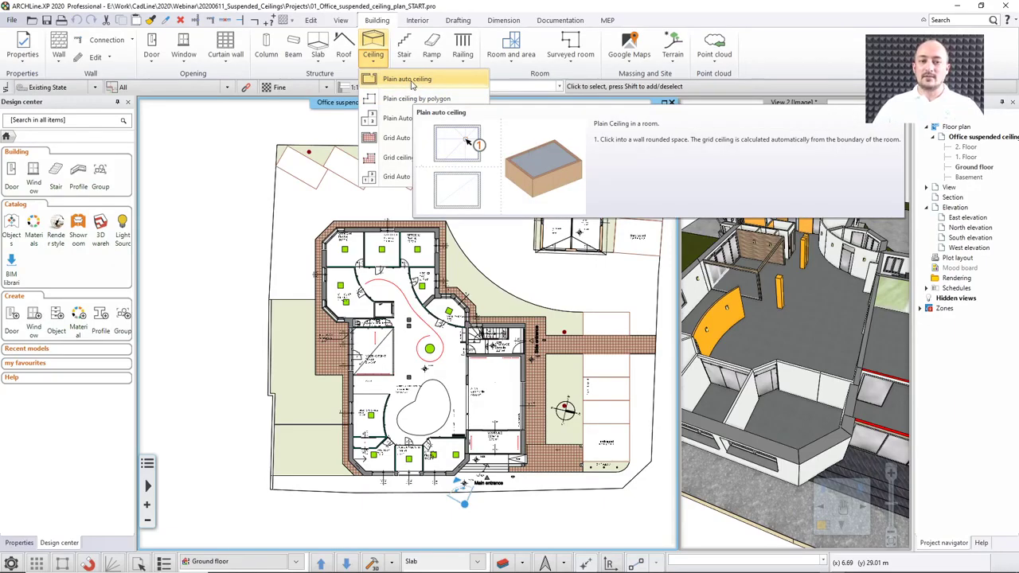
click(412, 80)
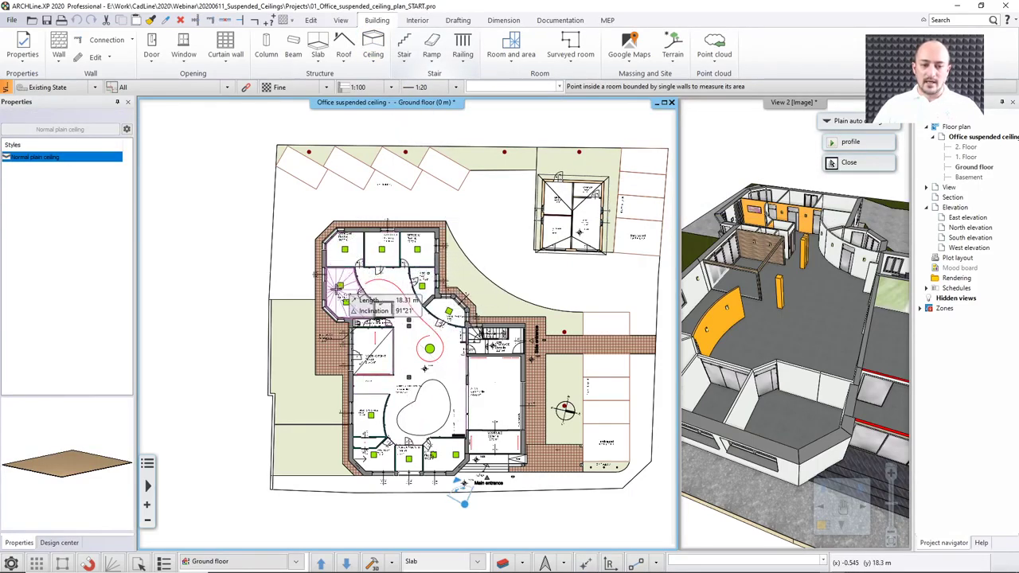
scroll(342, 261, up, 3)
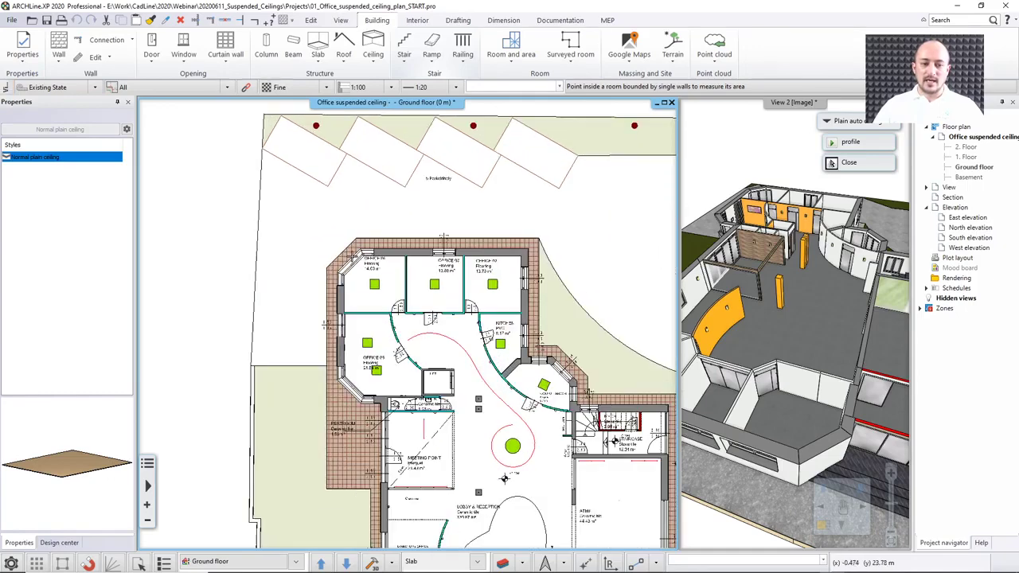
scroll(381, 315, up, 2)
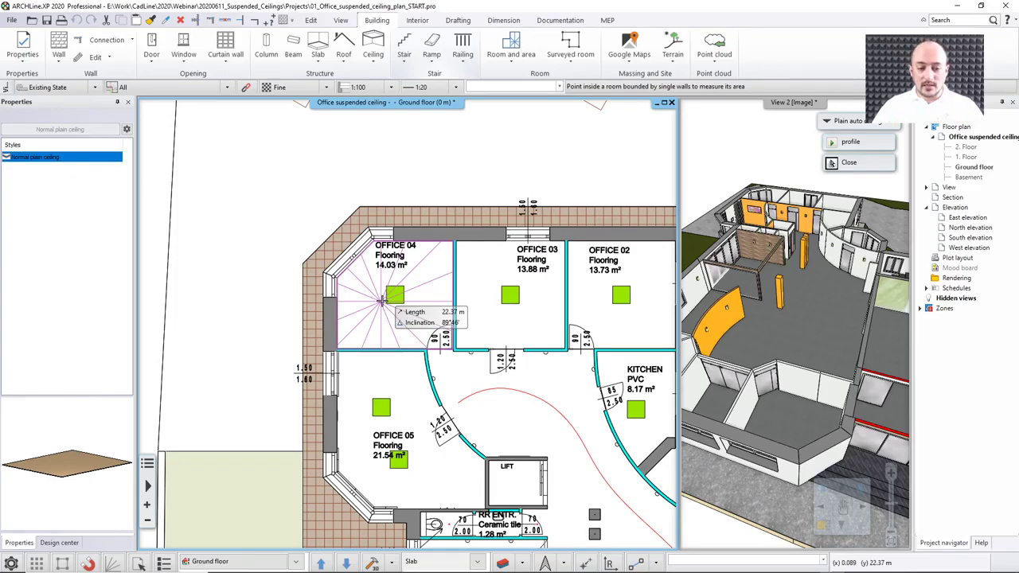
click(380, 300)
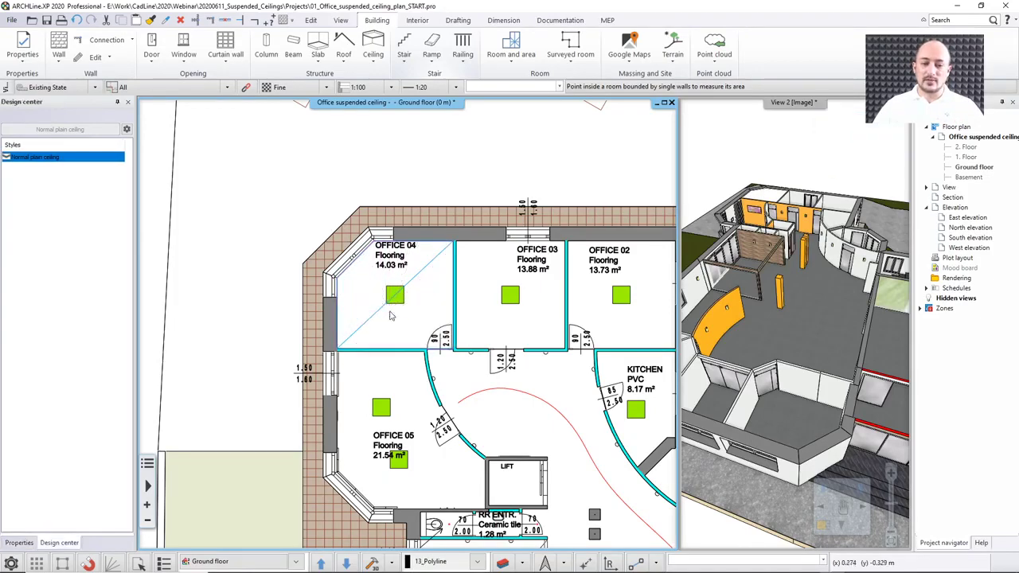
key(Escape)
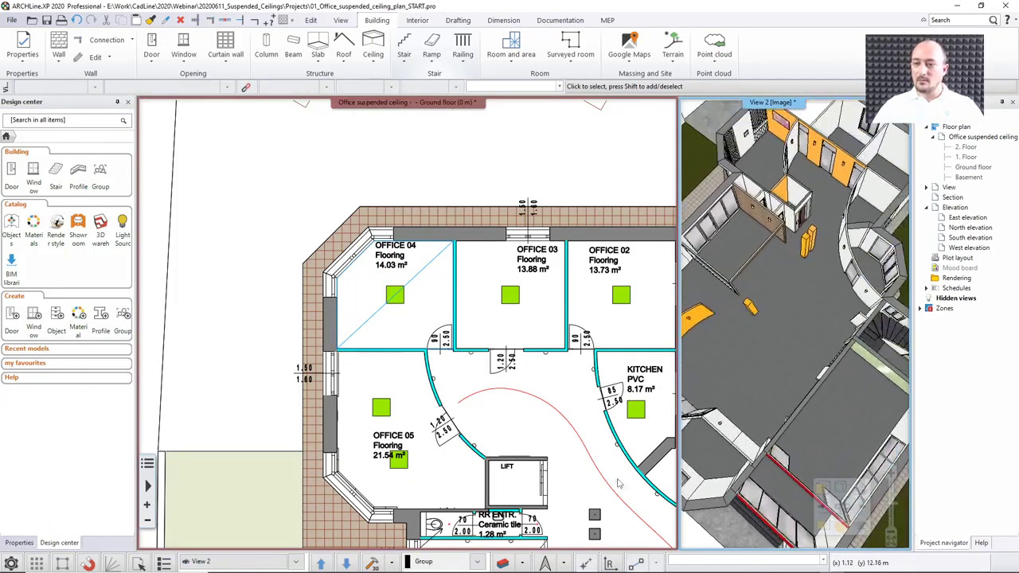
middle_drag(617, 482, 607, 494)
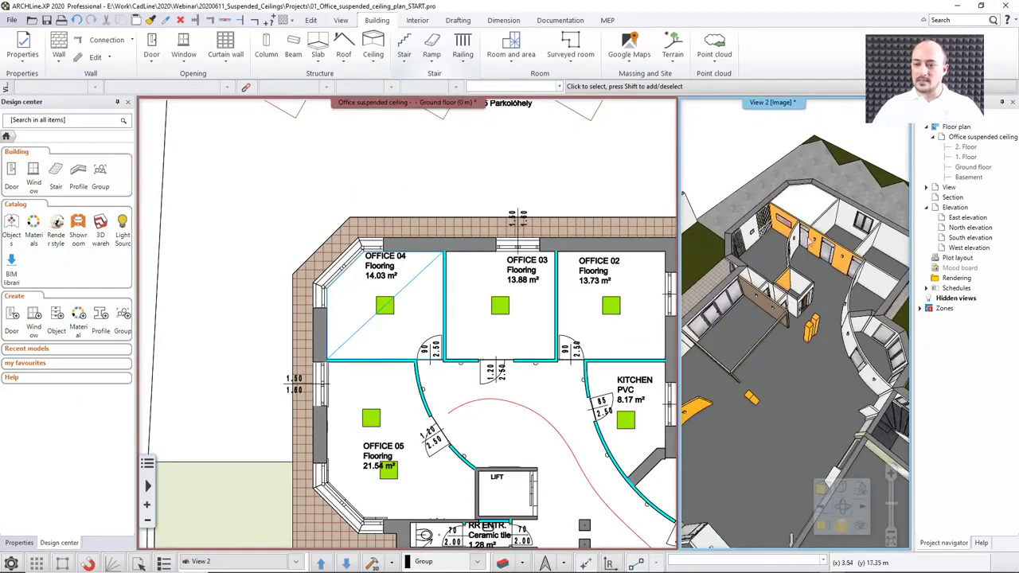
- Create a Plain auto ceiling with the Normal plain ceiling style in OFFICE 03 on the ground floor
click(808, 209)
key(Escape)
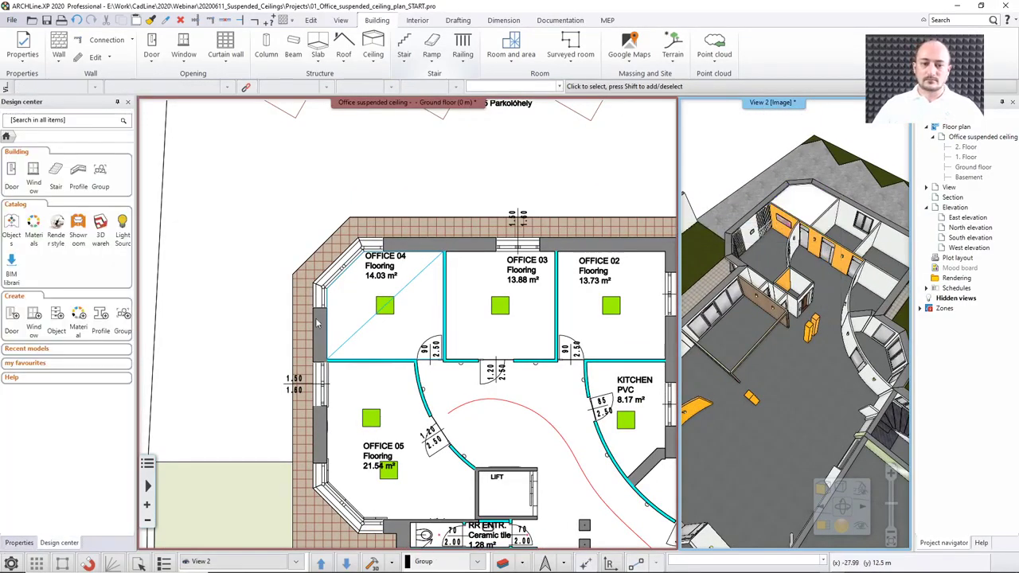
click(373, 48)
click(385, 115)
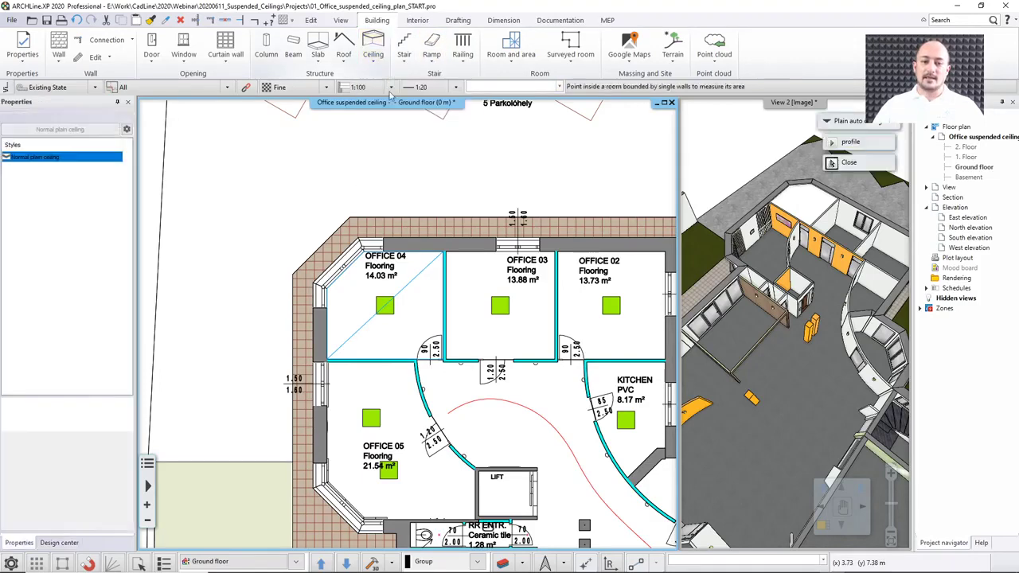
click(478, 303)
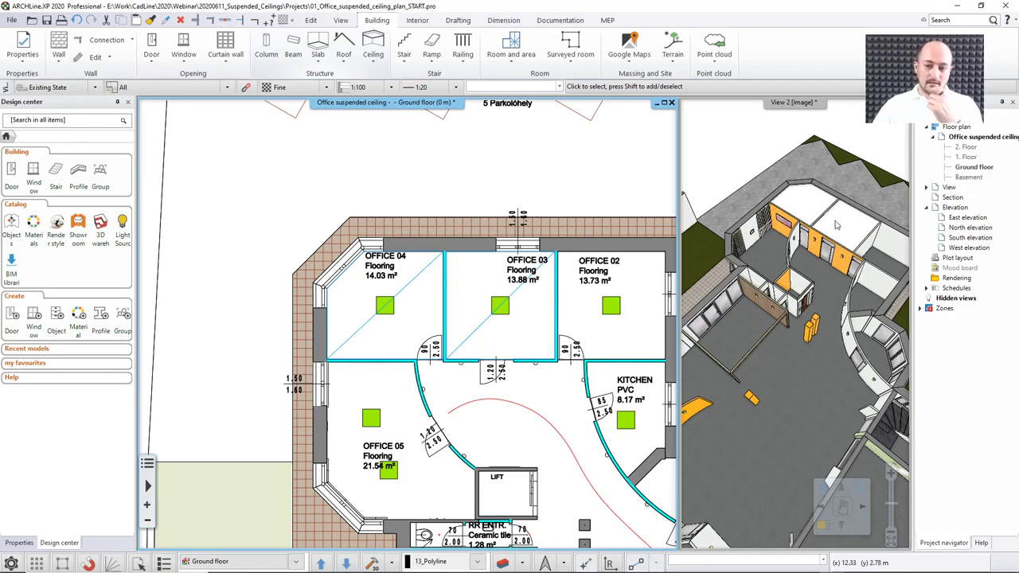
click(371, 57)
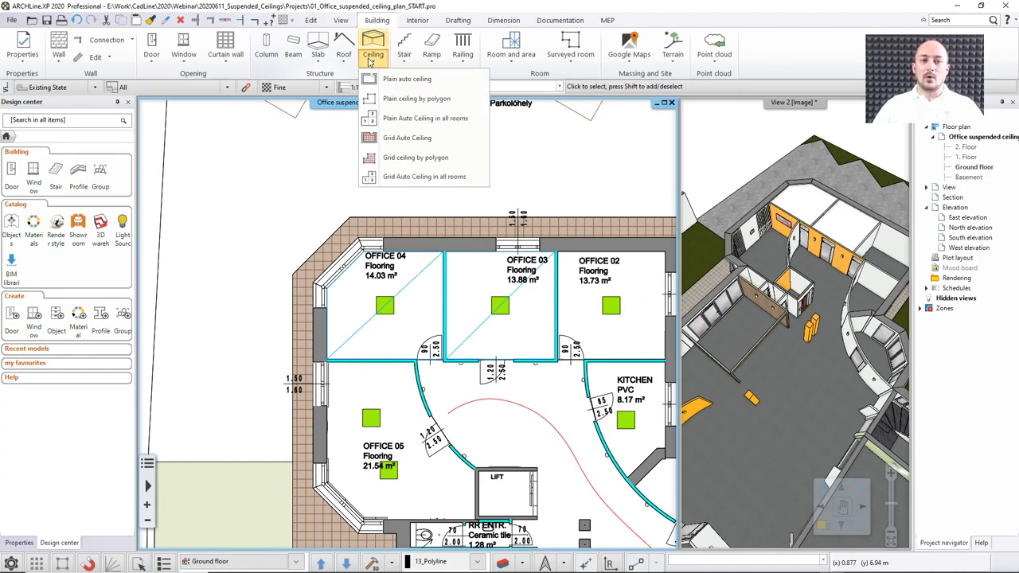
click(405, 79)
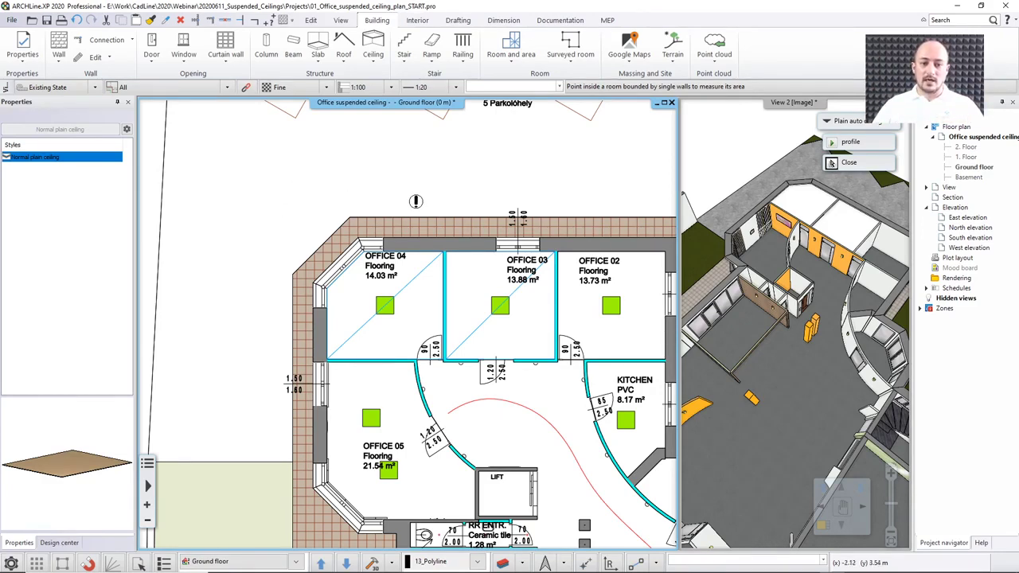
click(430, 315)
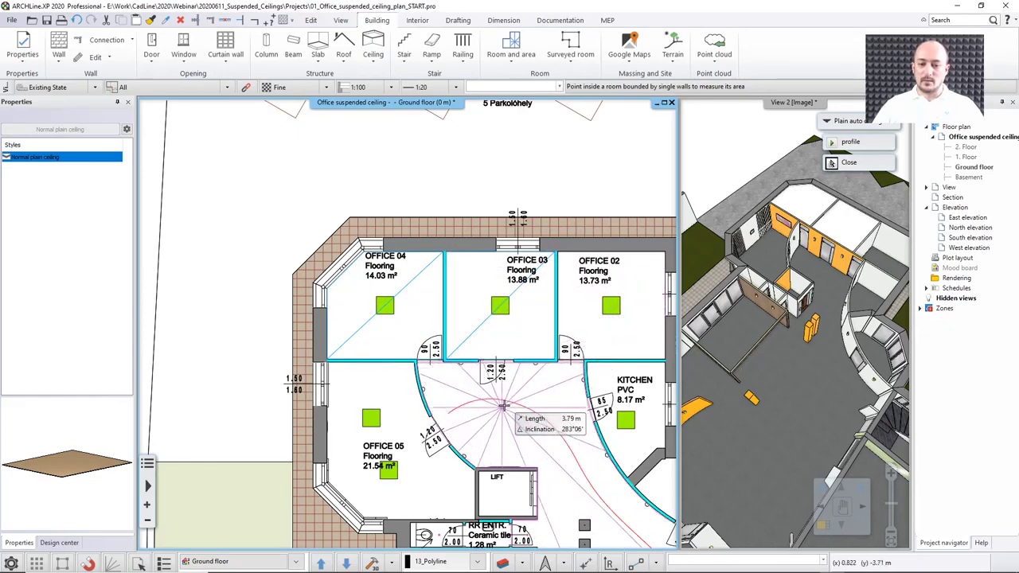
middle_drag(512, 382, 415, 324)
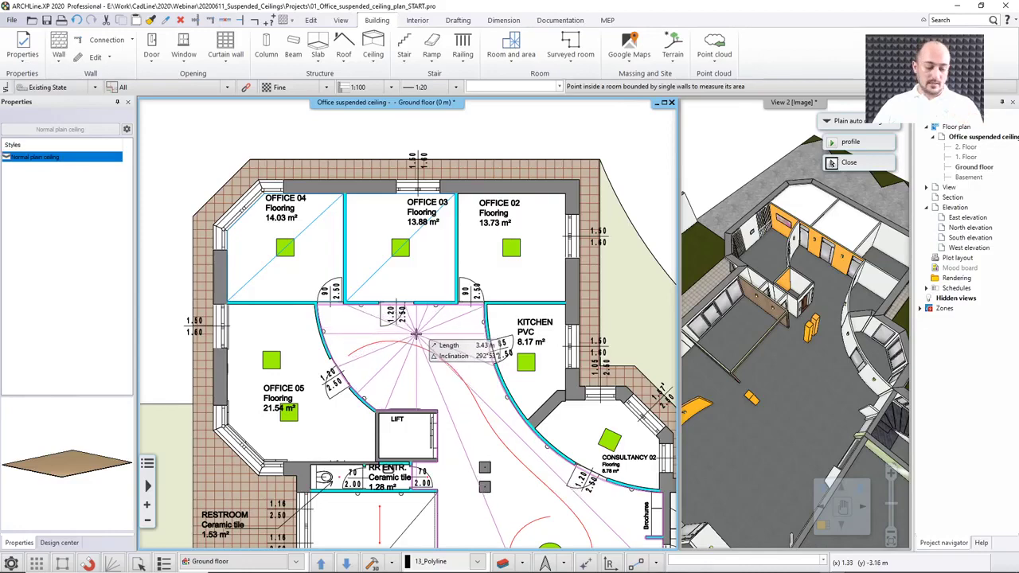
key(Escape)
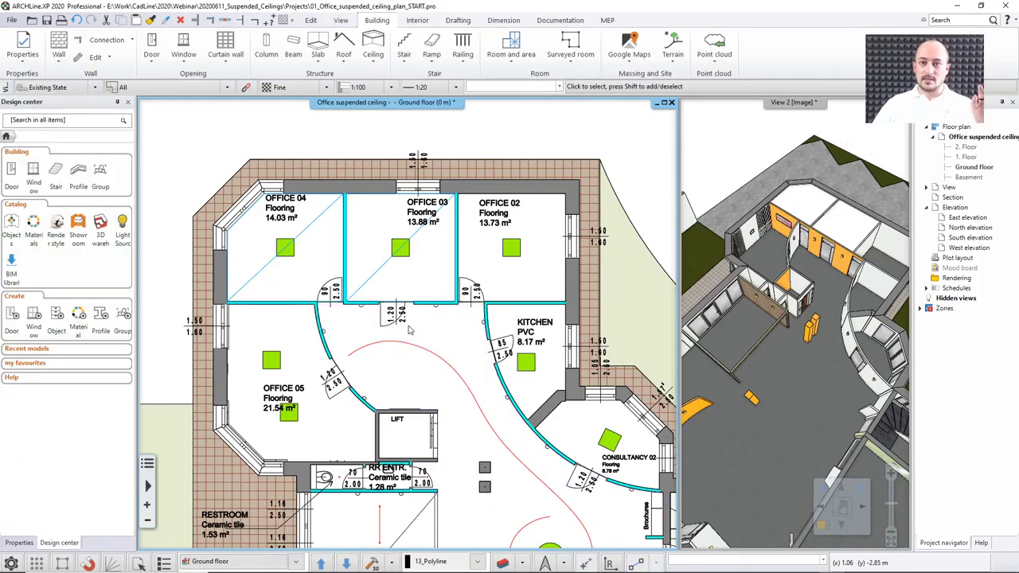
- Offset the edge of the OFFICE 03 plain ceiling inward, away from the wall shared with OFFICE 02
click(382, 275)
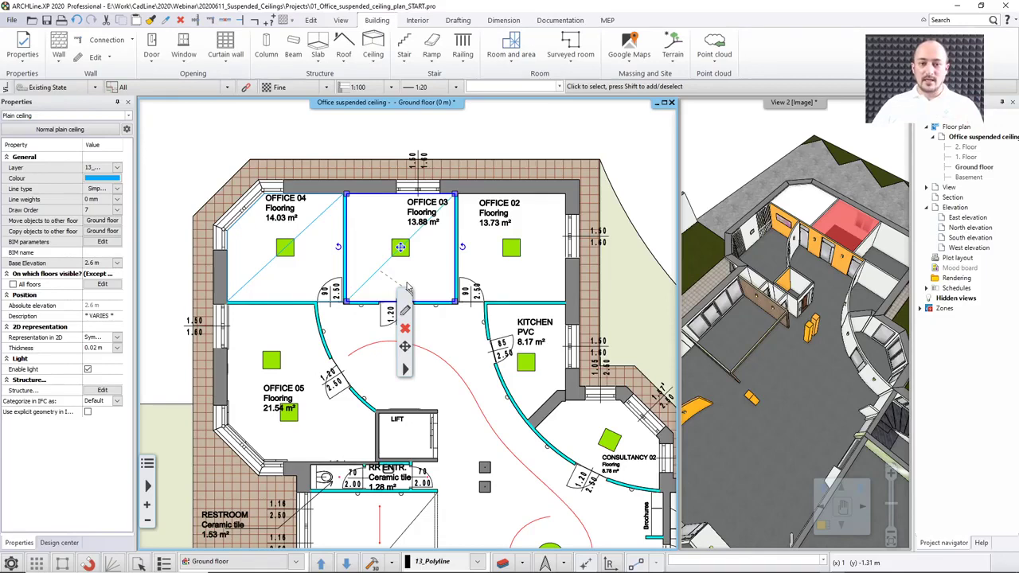
click(458, 250)
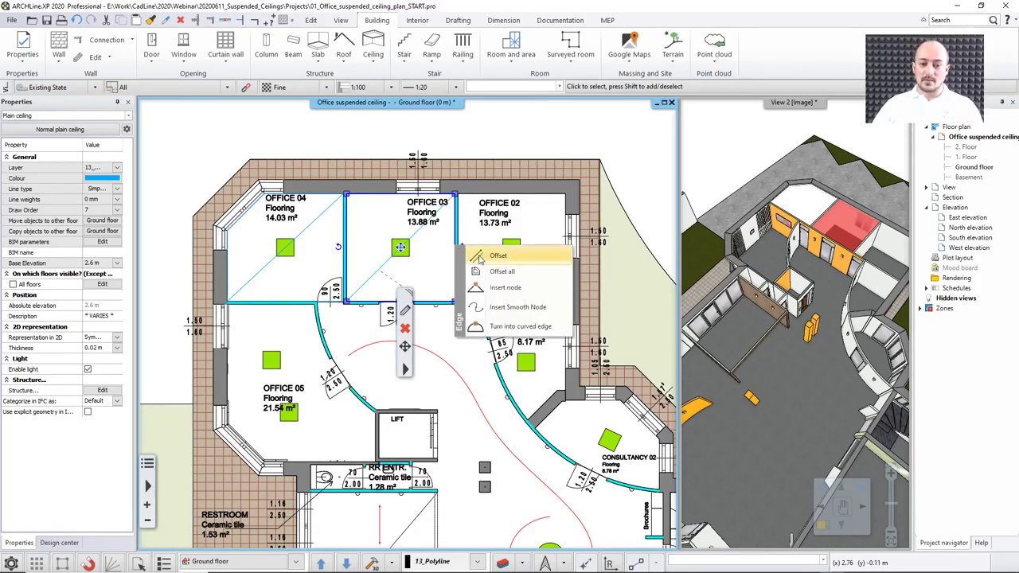
click(489, 257)
click(438, 261)
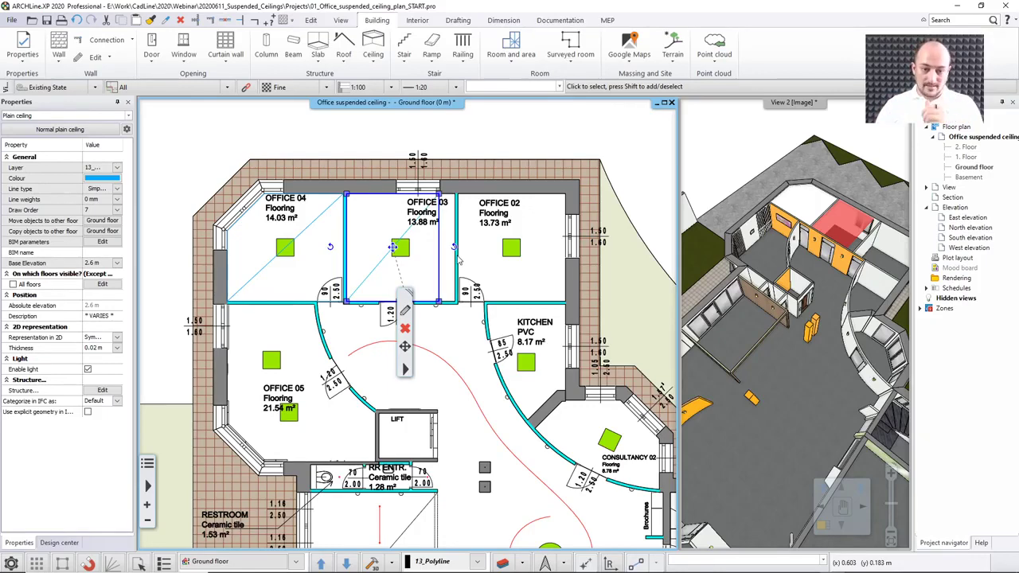
key(Escape)
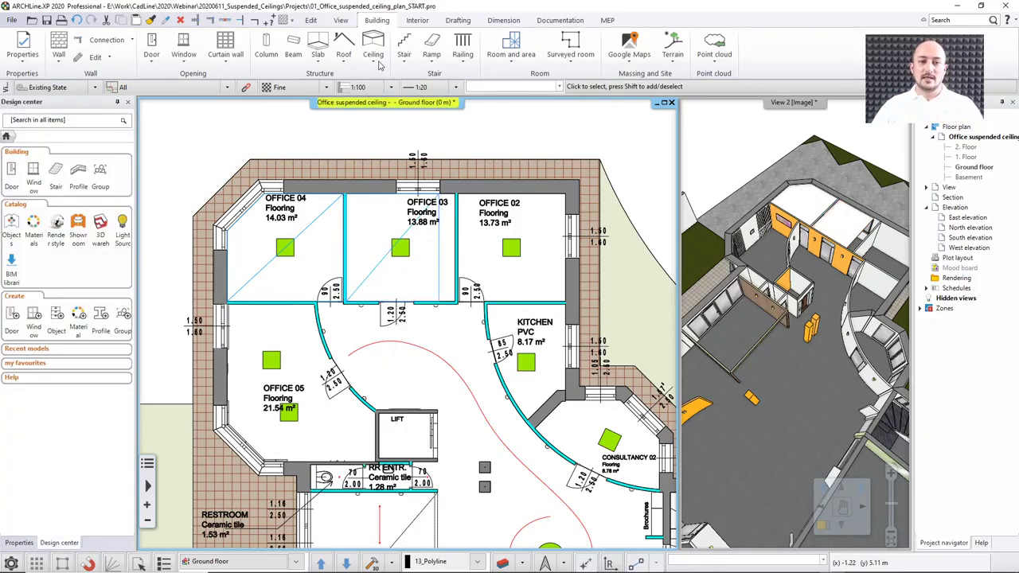
- Draw a Plain ceiling by polygon in OFFICE 02, following the walls but cutting off the corner between the window and the KITCHEN wall diagonally
click(375, 58)
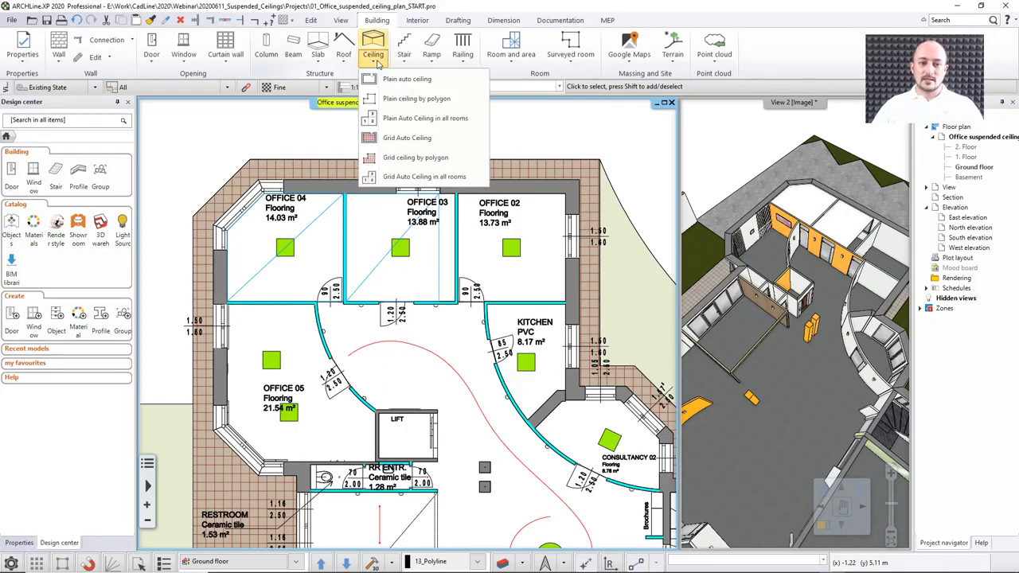
click(390, 99)
click(459, 193)
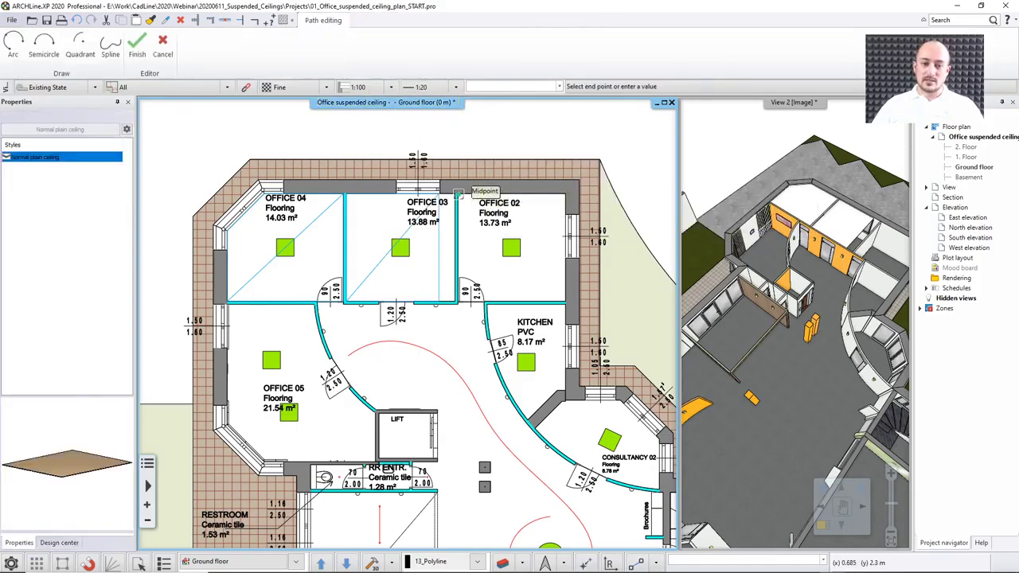
click(565, 193)
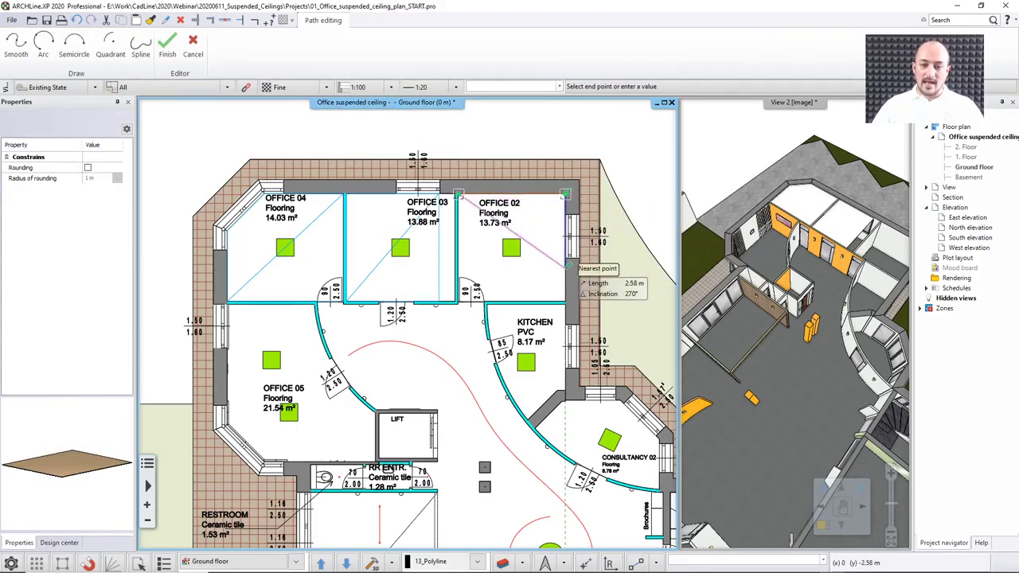
click(563, 258)
click(526, 300)
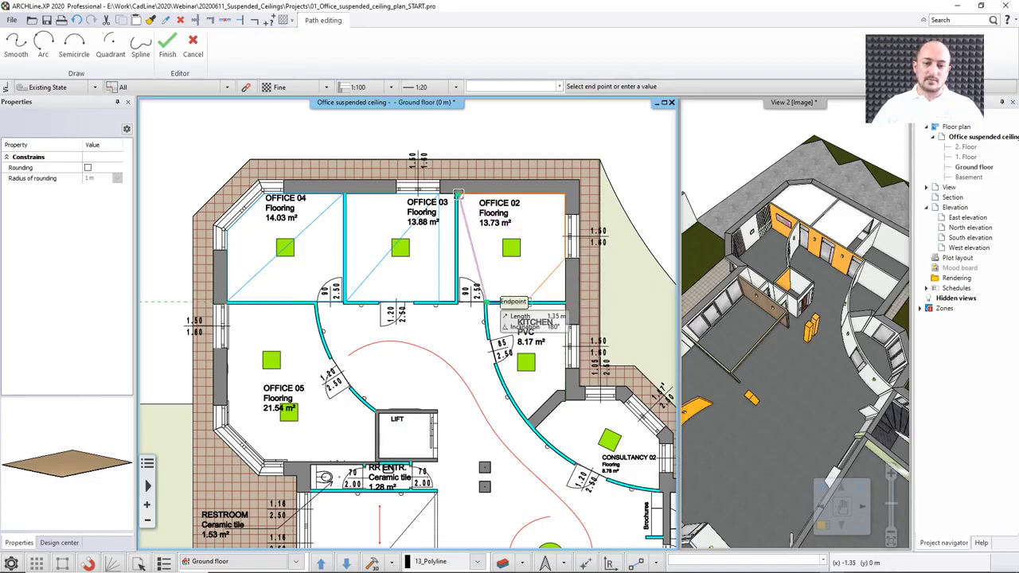
click(458, 301)
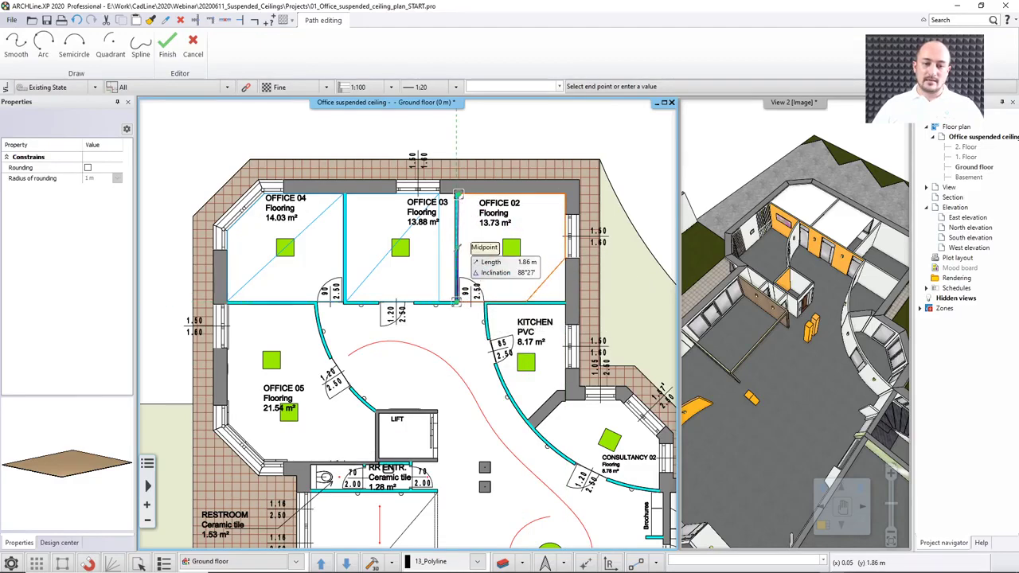
click(459, 194)
- Move the OFFICE 02 ceiling's corner node beside the door out of the partition wall onto its inner face
scroll(485, 276, up, 6)
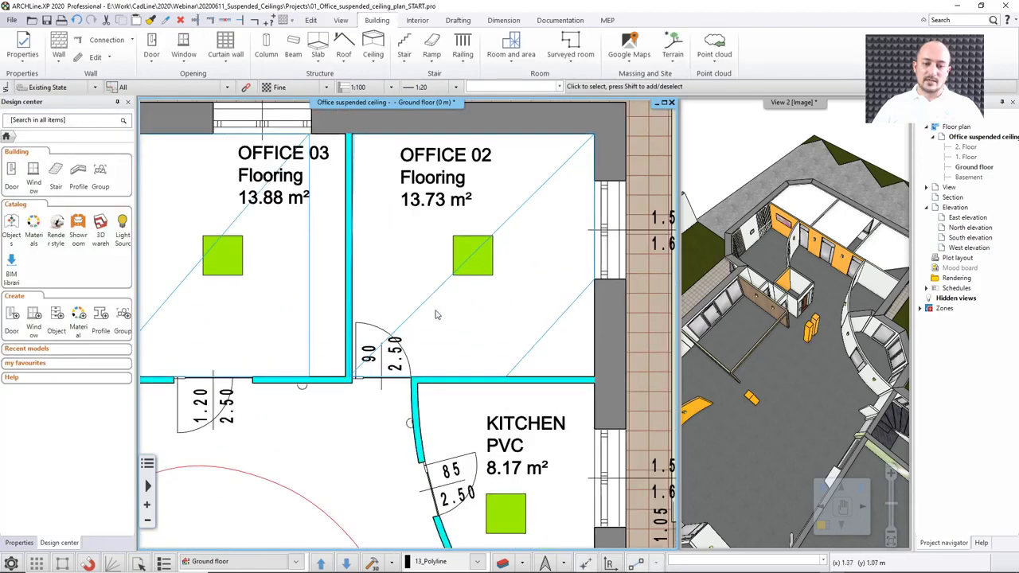
scroll(401, 328, up, 2)
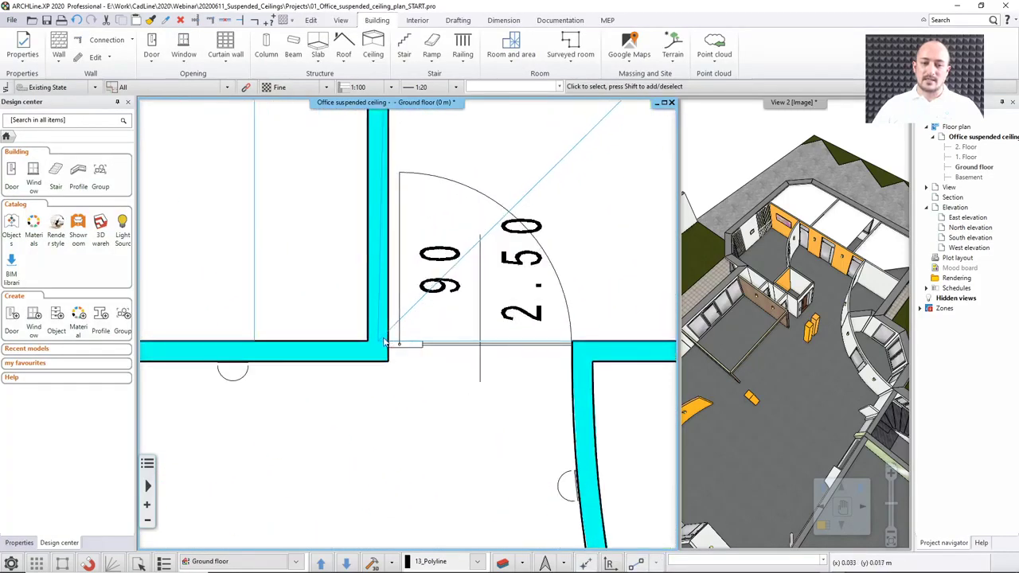
click(406, 318)
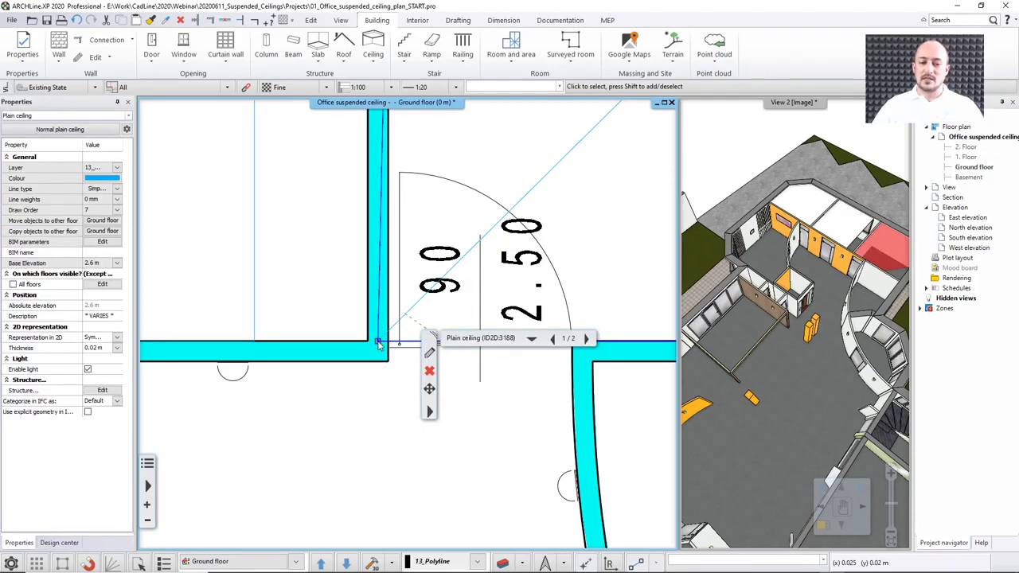
click(379, 343)
click(402, 415)
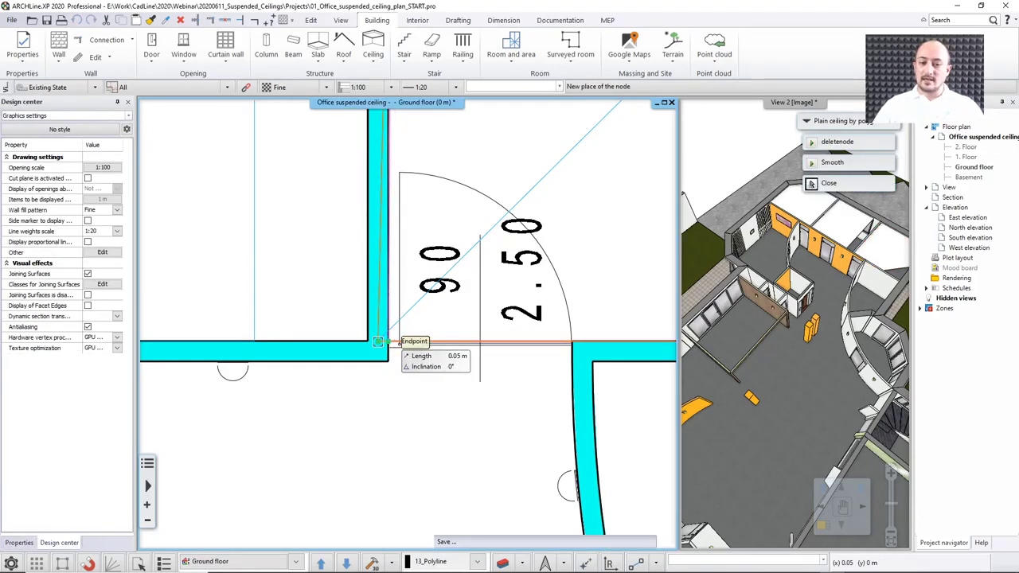
click(379, 342)
scroll(430, 334, down, 3)
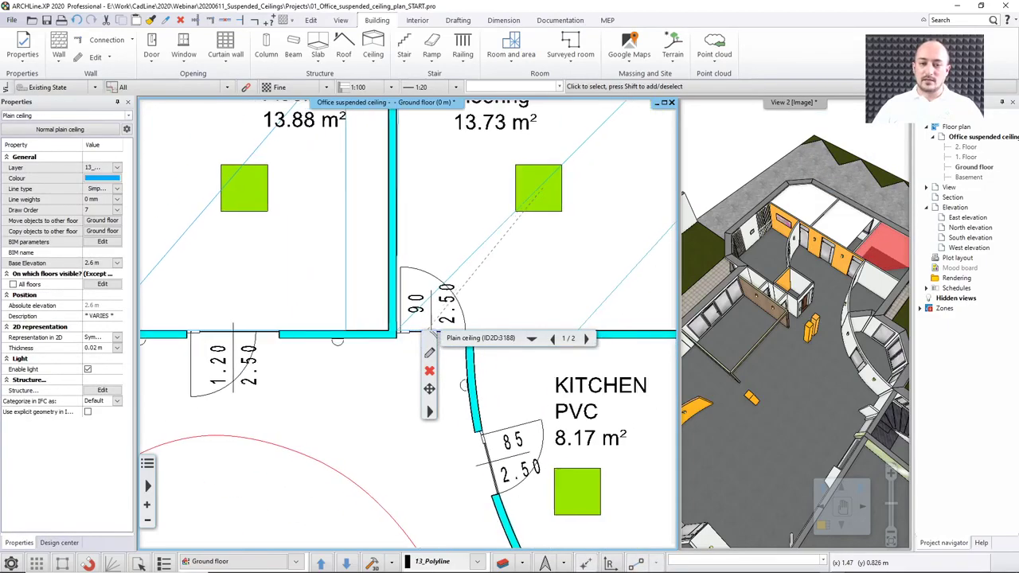
- Move the OFFICE 02 ceiling's node where the OFFICE 03 partition meets the exterior wall onto the inner wall corner
scroll(434, 332, up, 5)
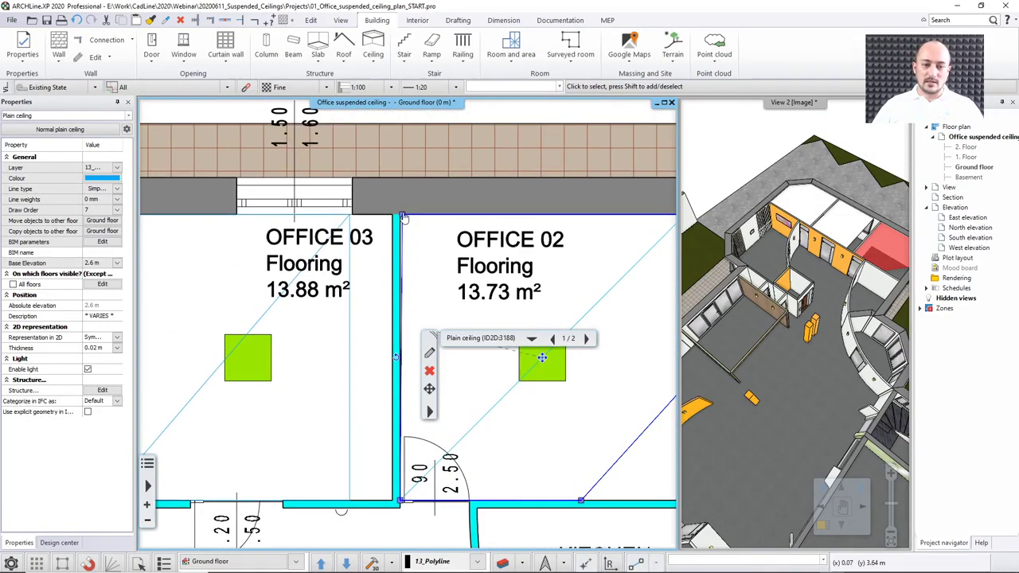
click(403, 218)
click(447, 220)
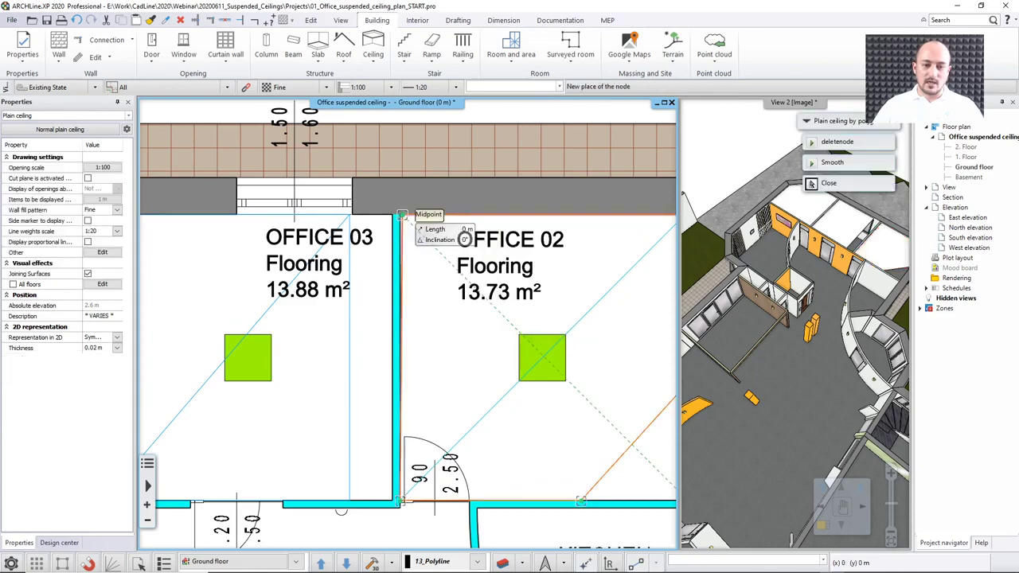
click(402, 216)
scroll(436, 309, down, 3)
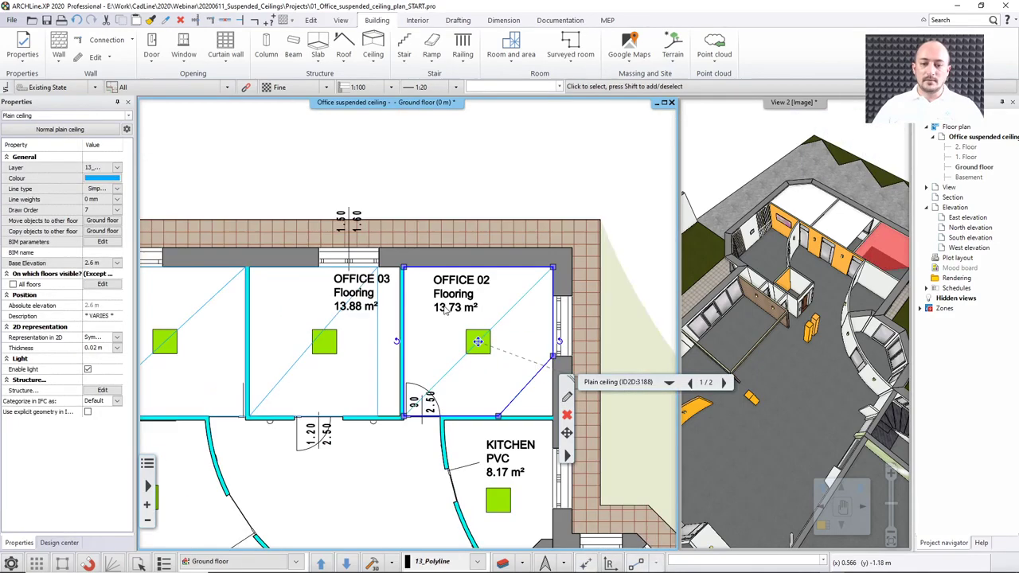
middle_drag(445, 311, 433, 283)
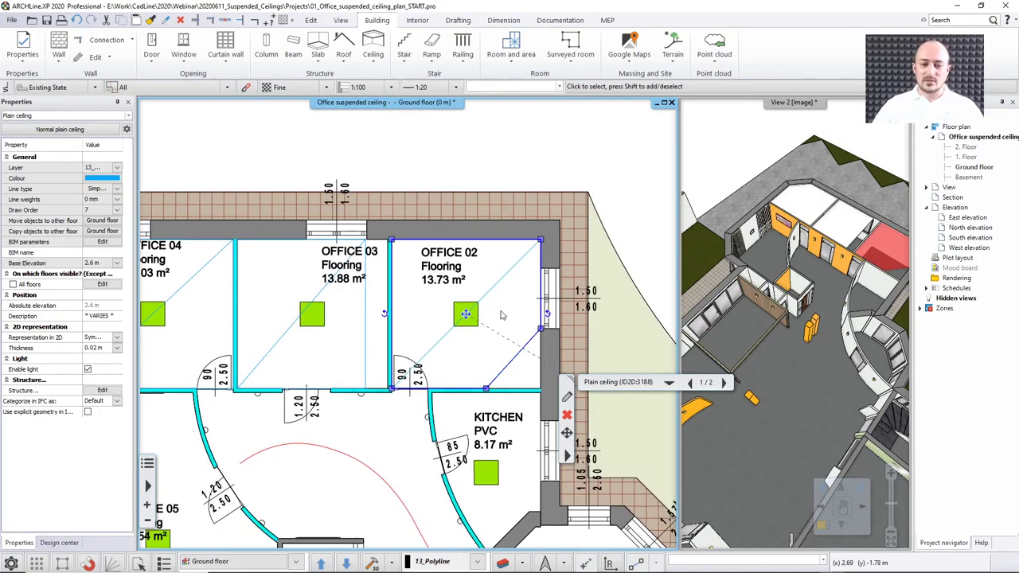
key(Escape)
scroll(505, 315, down, 2)
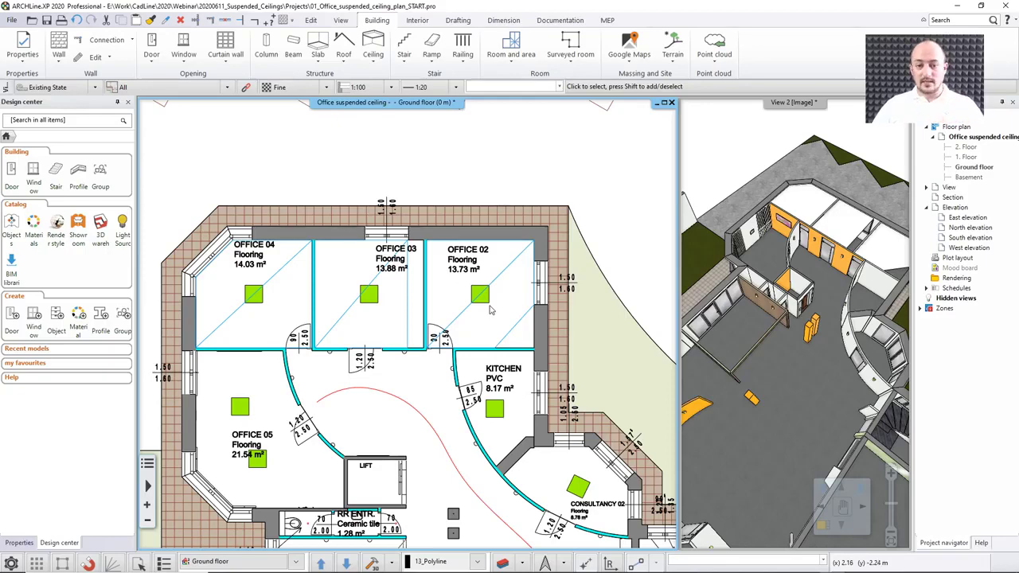
- Create a Grid Auto Ceiling with the Default grid ceiling style in the KITCHEN
middle_drag(491, 310, 476, 205)
click(767, 296)
mouse_move(767, 296)
mouse_down()
mouse_move(783, 306)
mouse_move(760, 278)
mouse_up()
middle_drag(538, 330, 530, 282)
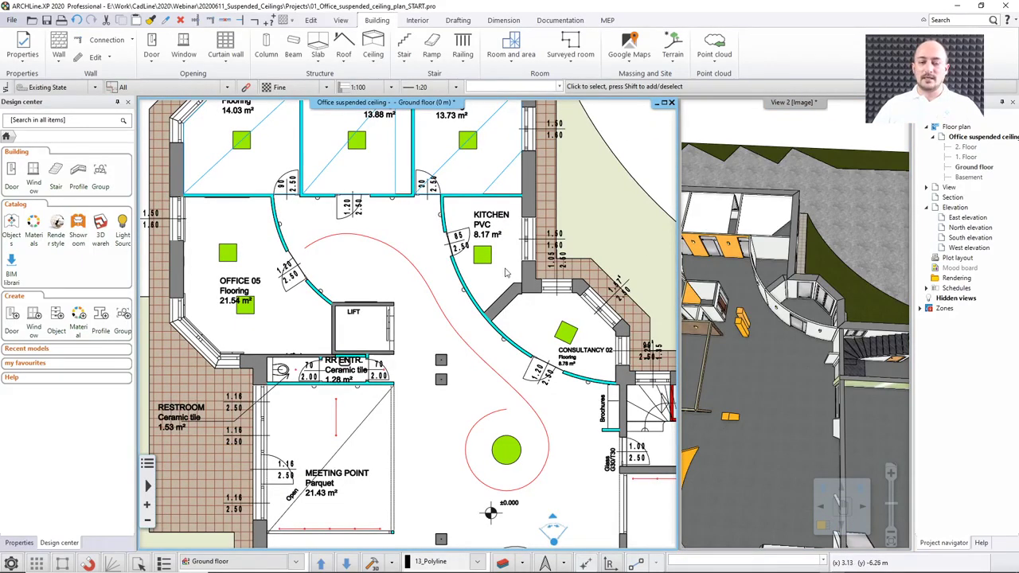
click(372, 59)
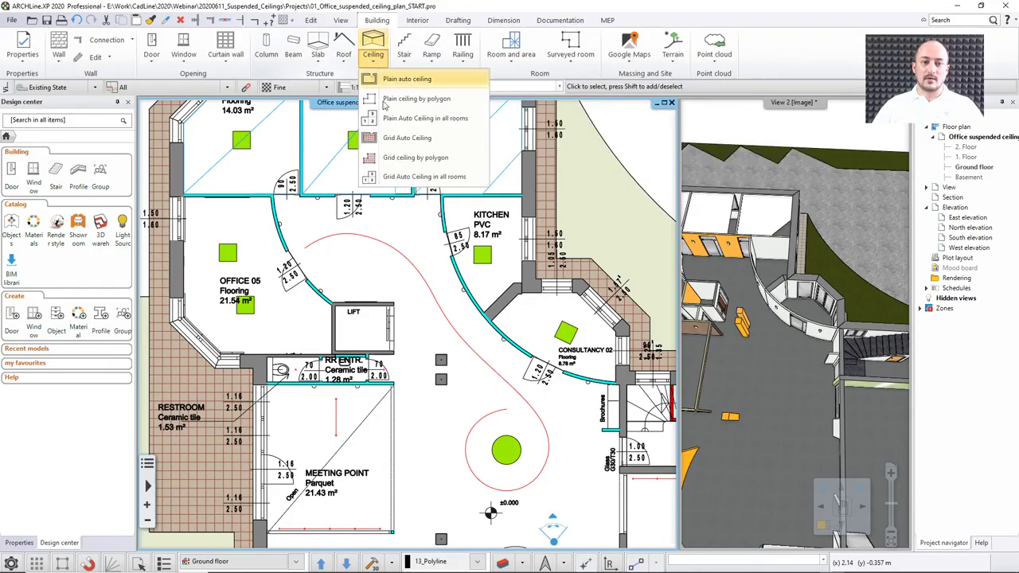
click(398, 143)
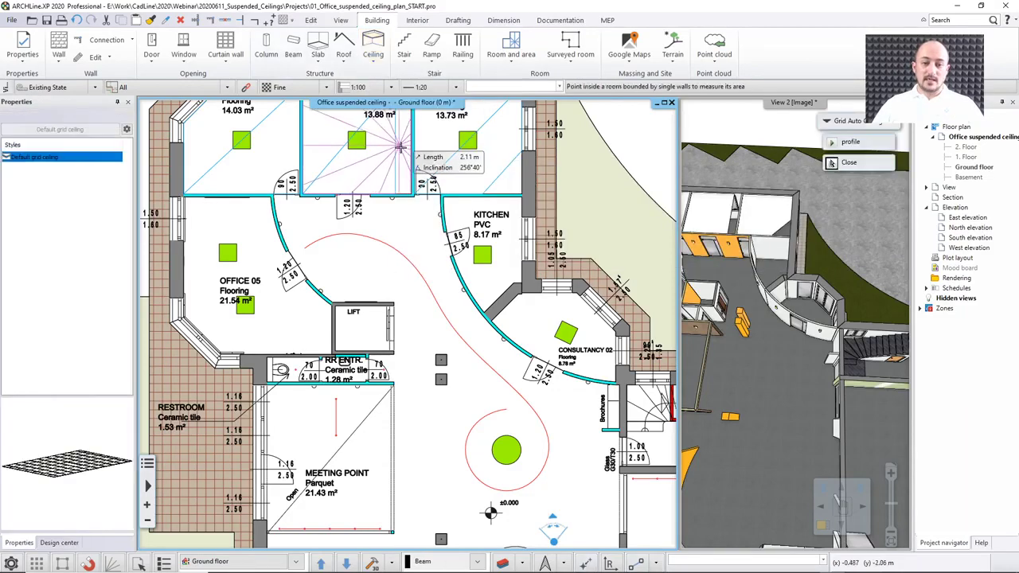
click(487, 245)
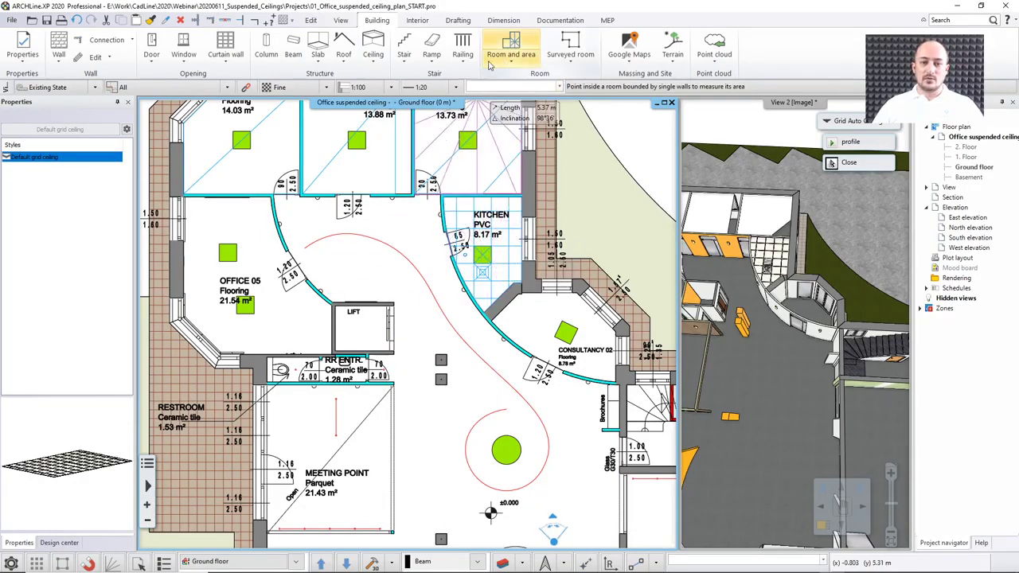
- Draw a Grid ceiling by polygon in CONSULTANCY 02, following the inner wall corners and closing straight across the curved wall side
click(375, 59)
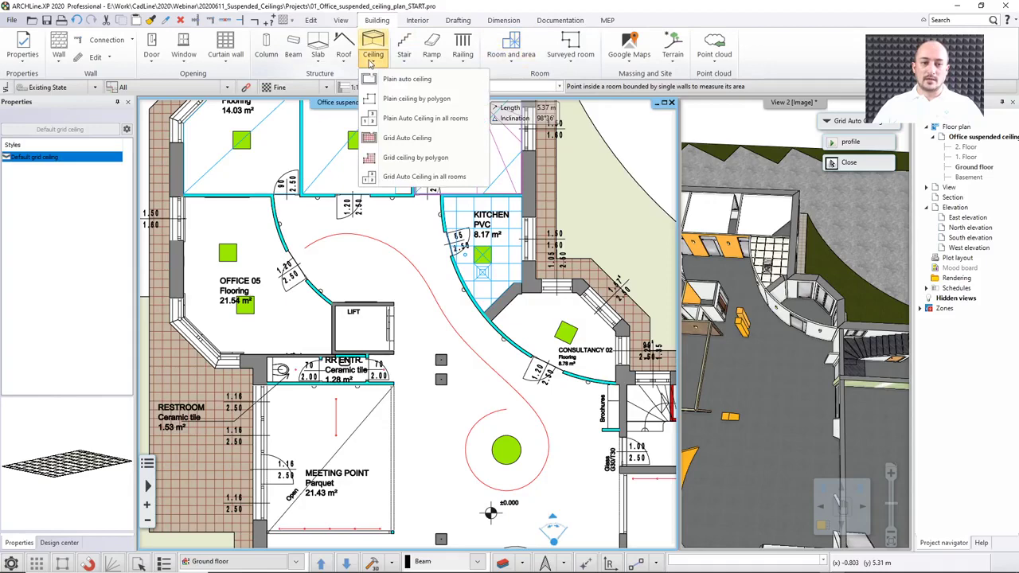
click(396, 161)
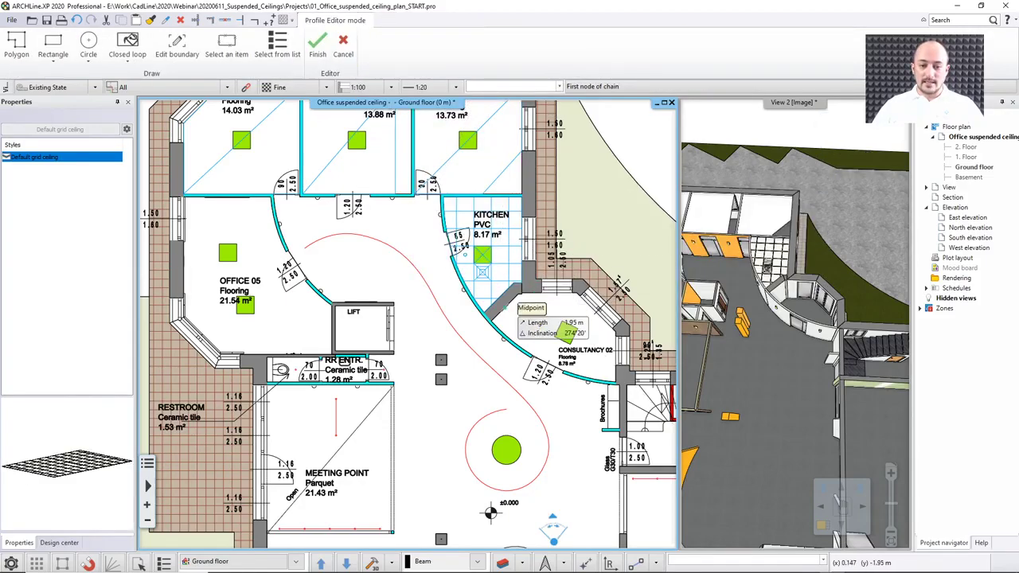
click(491, 320)
scroll(509, 310, up, 2)
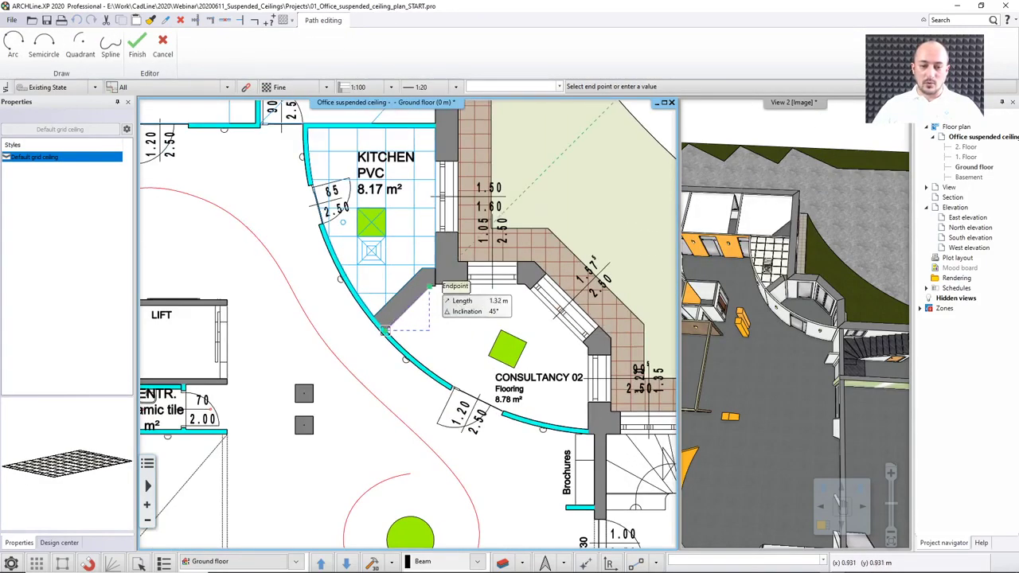
click(430, 285)
scroll(474, 288, up, 3)
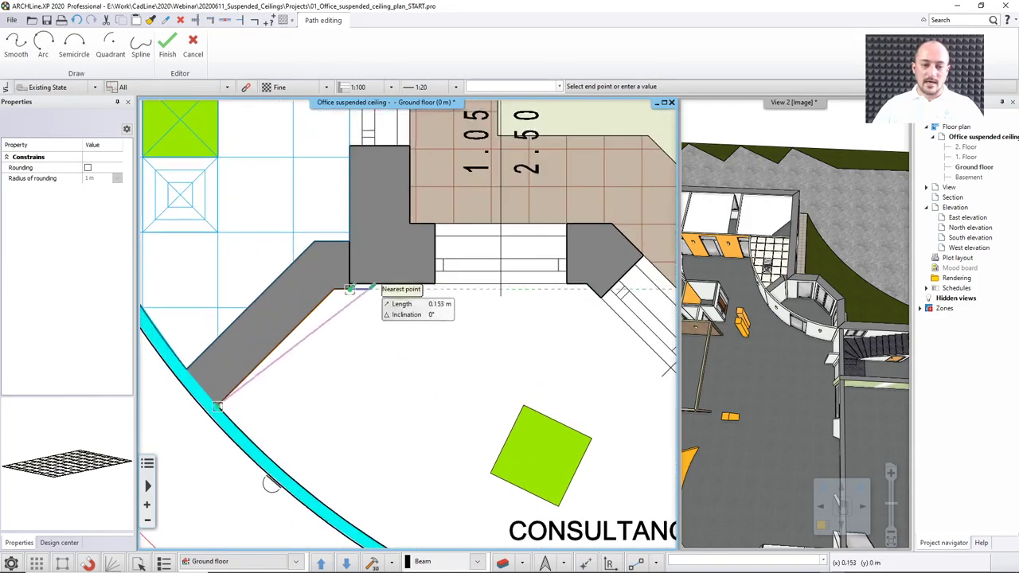
scroll(589, 318, down, 2)
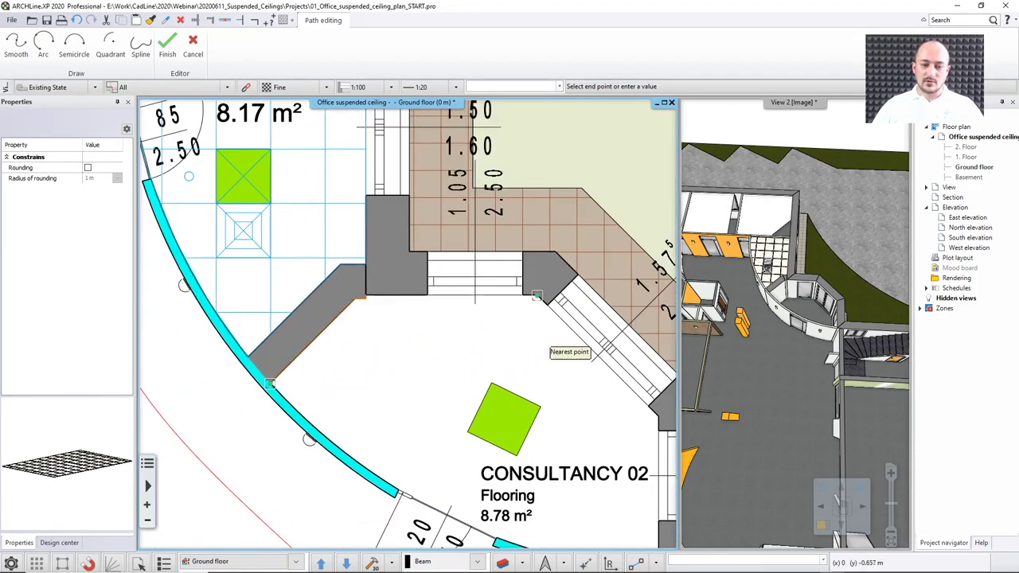
middle_drag(541, 351, 470, 303)
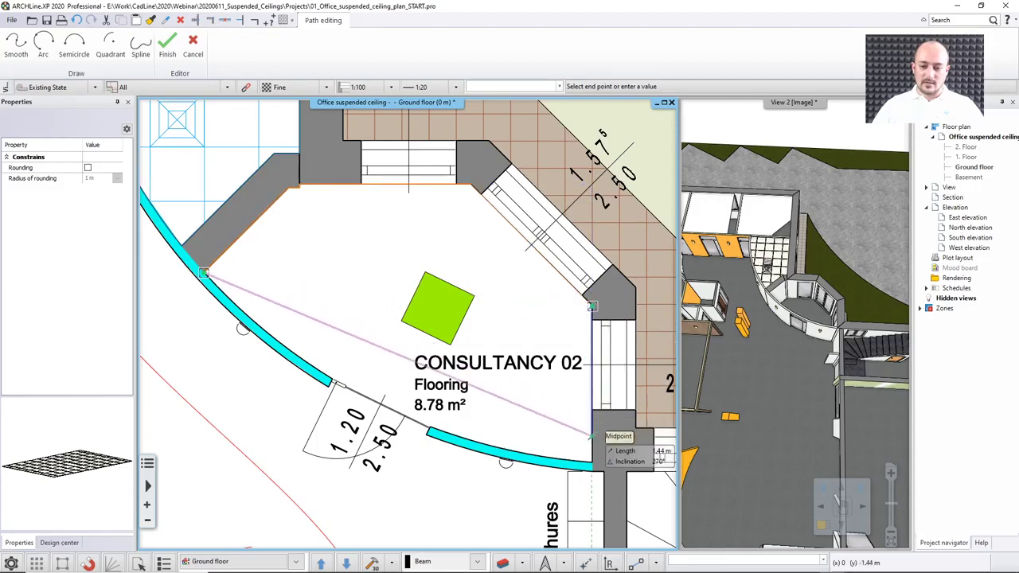
click(591, 461)
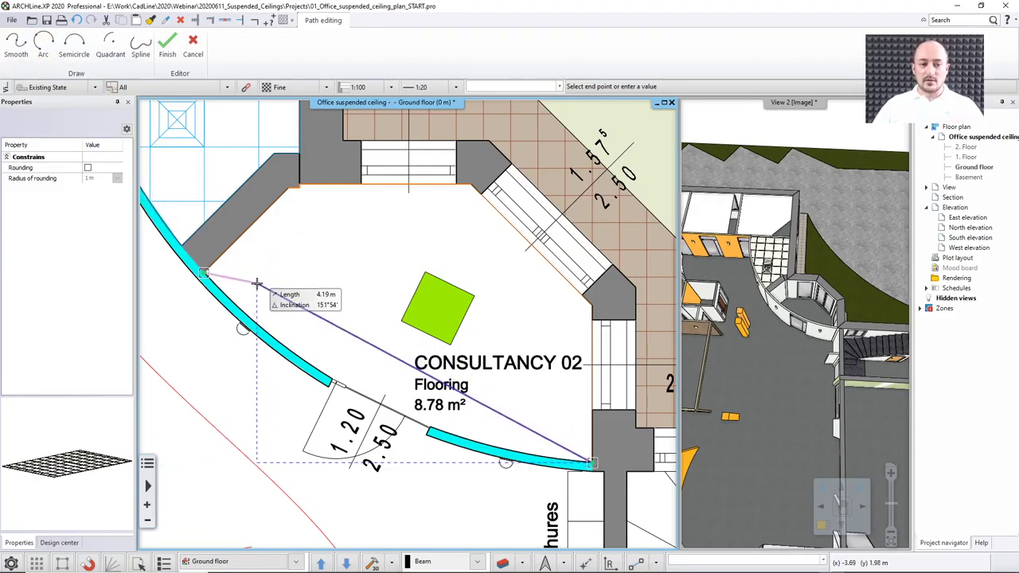
key(Return)
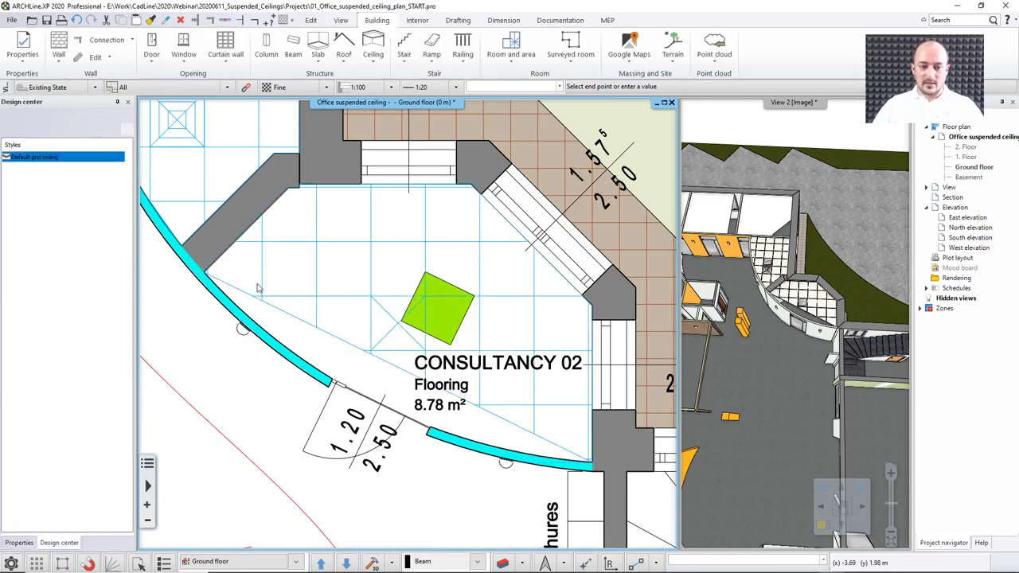
- Turn the straight edge of the CONSULTANCY 02 grid ceiling beside the door into a curved edge that follows the curved wall
click(299, 327)
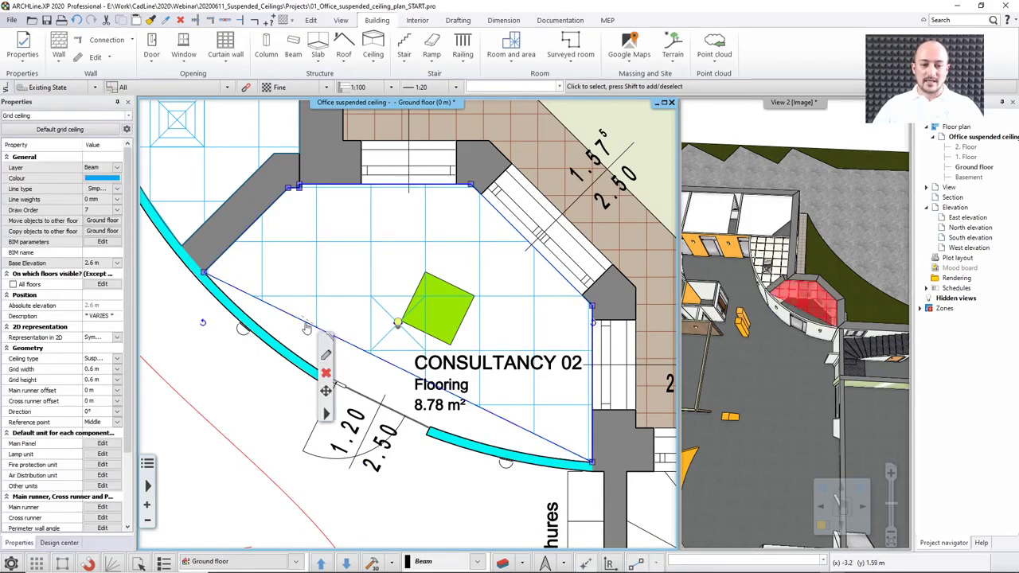
mouse_move(300, 328)
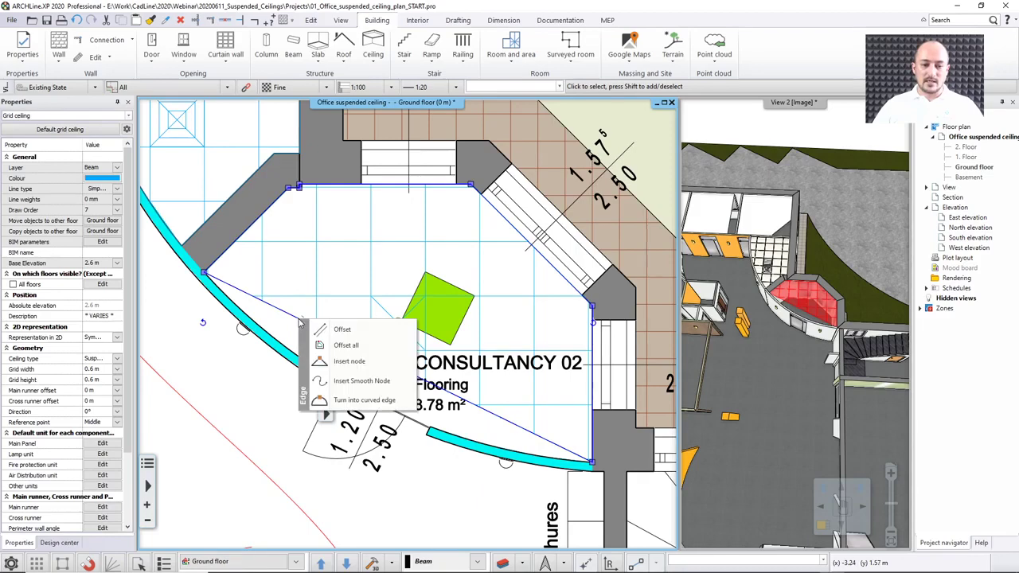
click(350, 400)
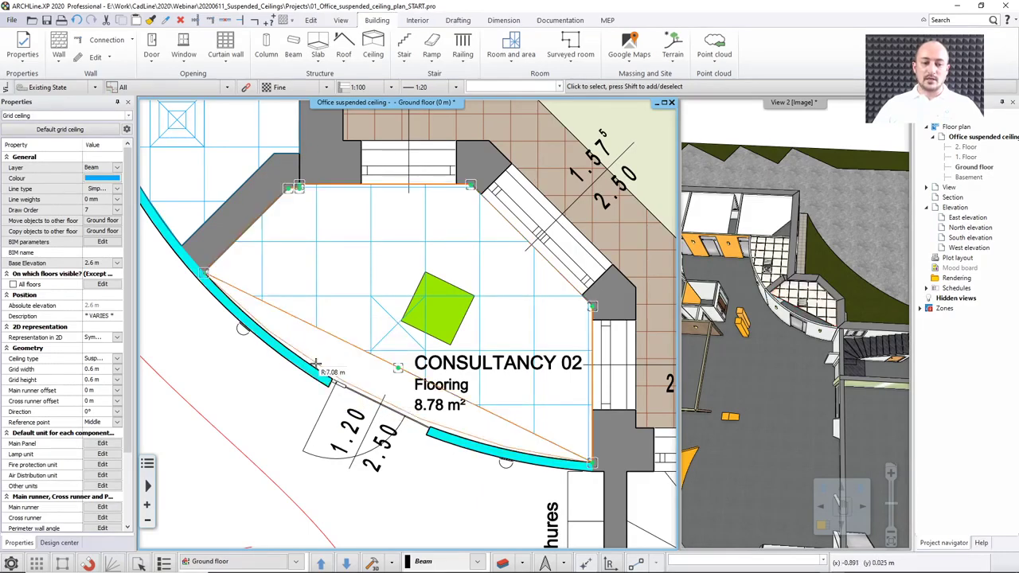
click(333, 382)
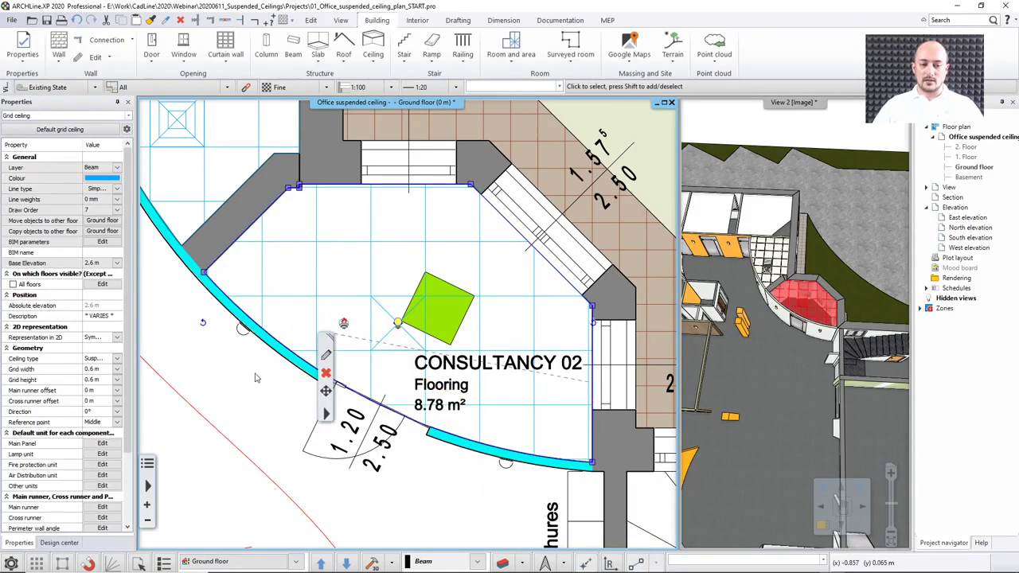
key(Escape)
- Undo all the ceilings added so far, both the grid ceilings and the plain ceilings in the offices
scroll(369, 398, down, 1)
scroll(381, 329, down, 1)
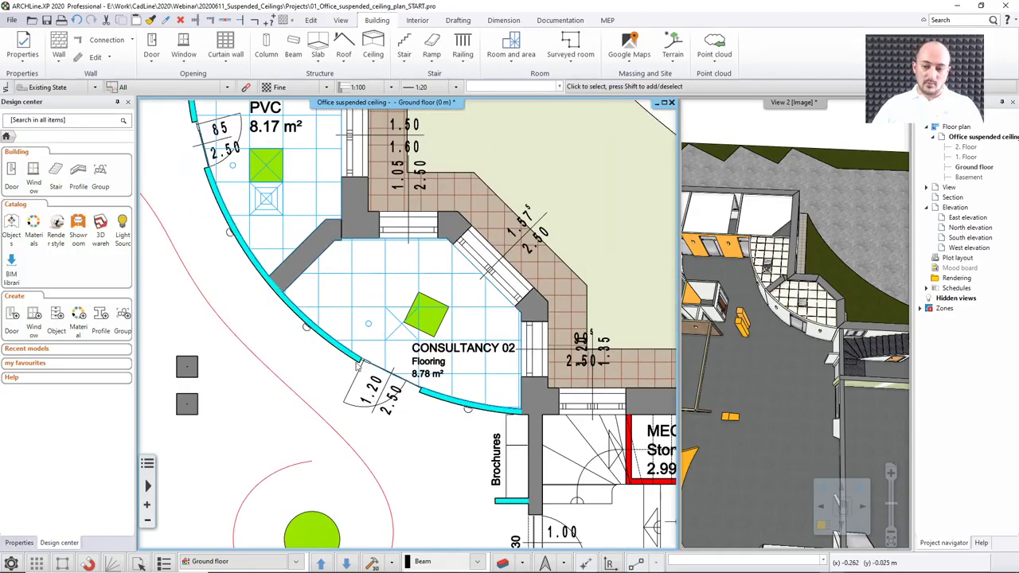
scroll(381, 329, down, 4)
scroll(366, 336, down, 1)
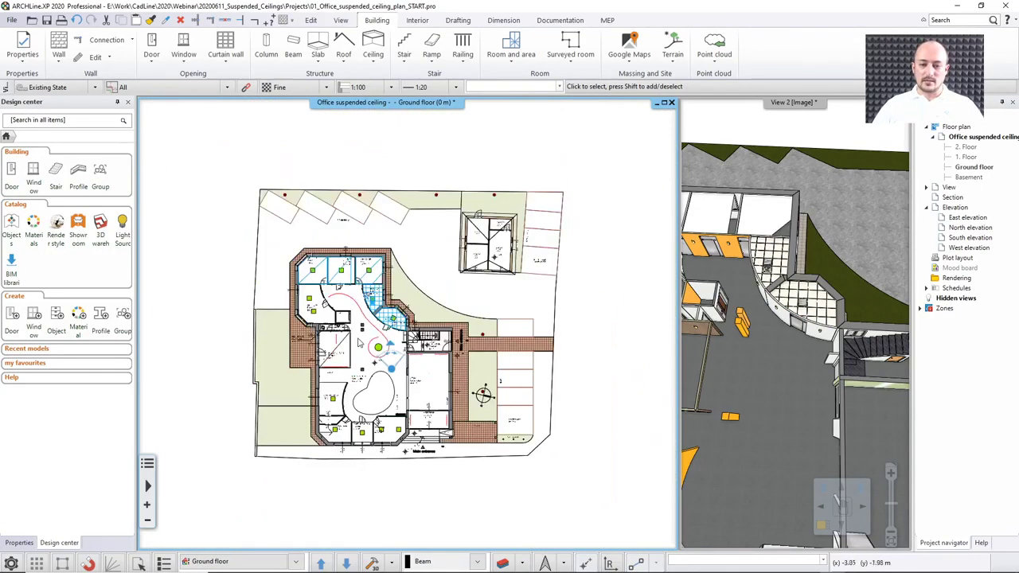
scroll(361, 340, up, 1)
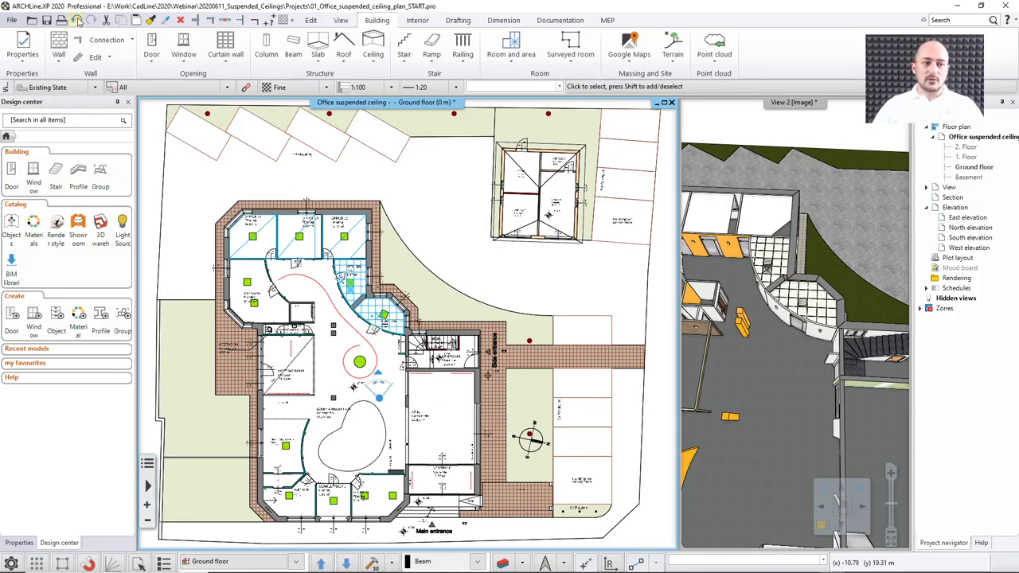
click(77, 21)
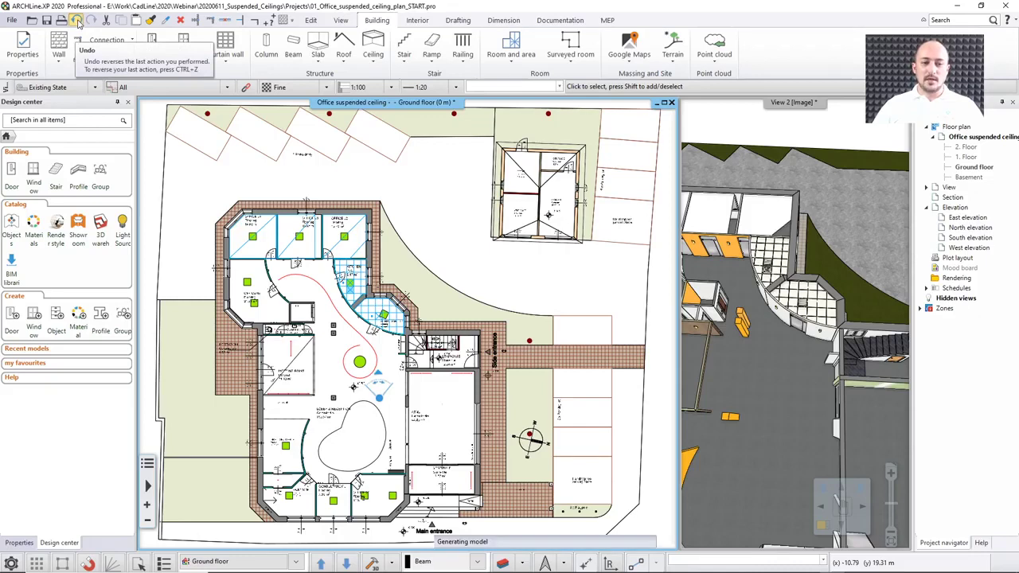
click(77, 20)
click(77, 21)
click(78, 21)
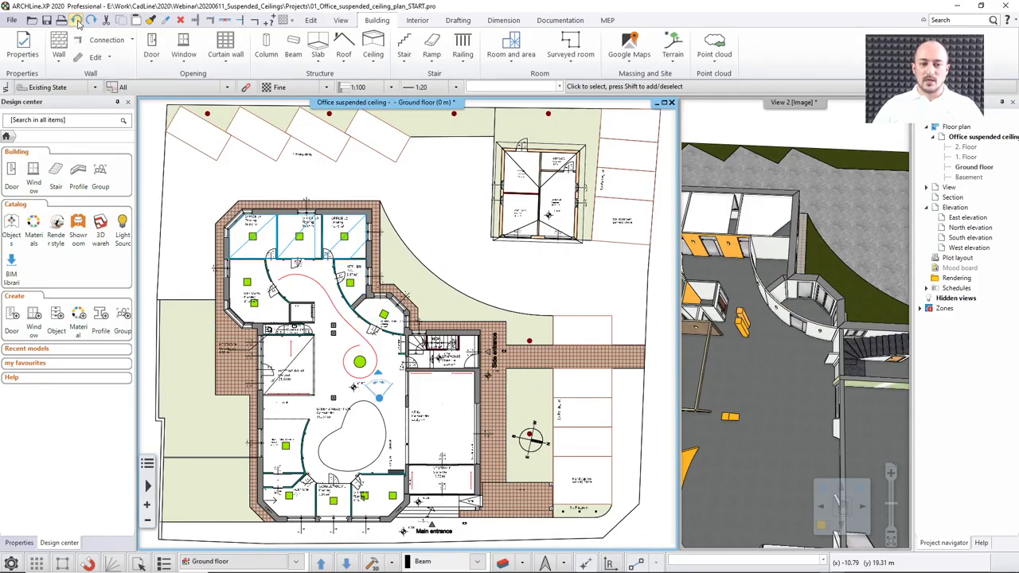
click(77, 21)
click(77, 20)
click(78, 20)
click(77, 21)
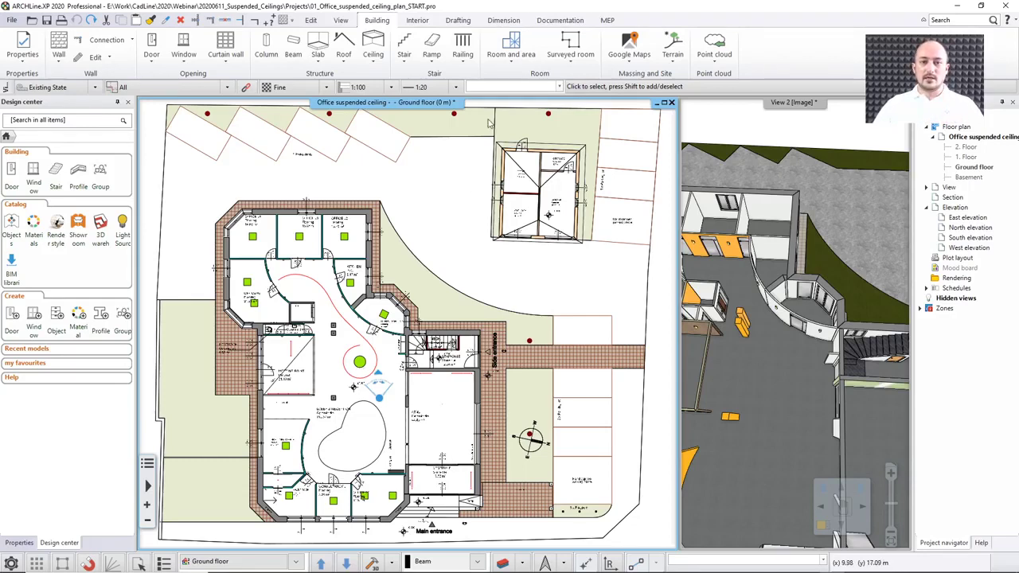
- Create Grid Auto Ceilings in all rooms of the ground floor with the Default grid ceiling style
click(373, 62)
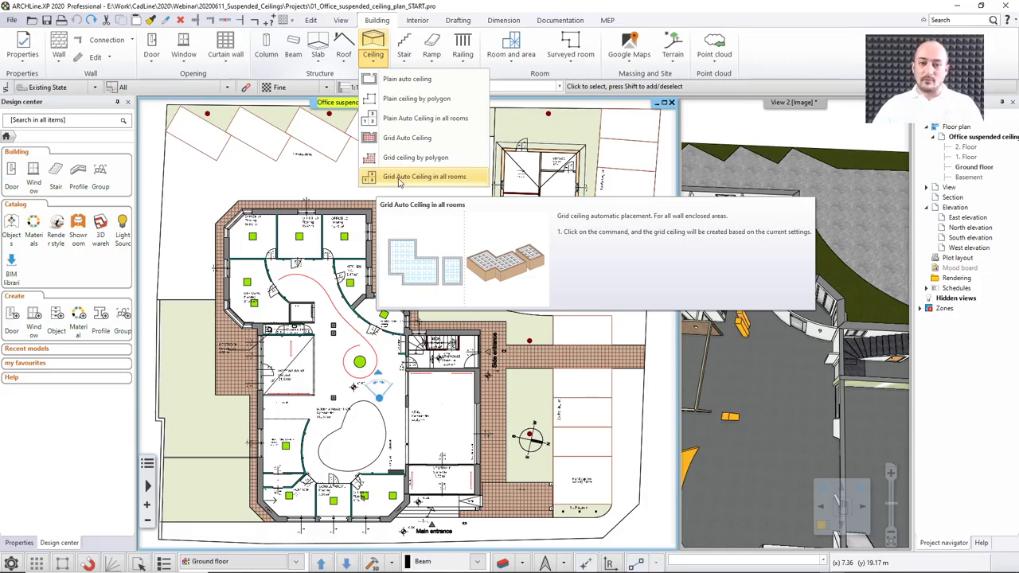
click(400, 178)
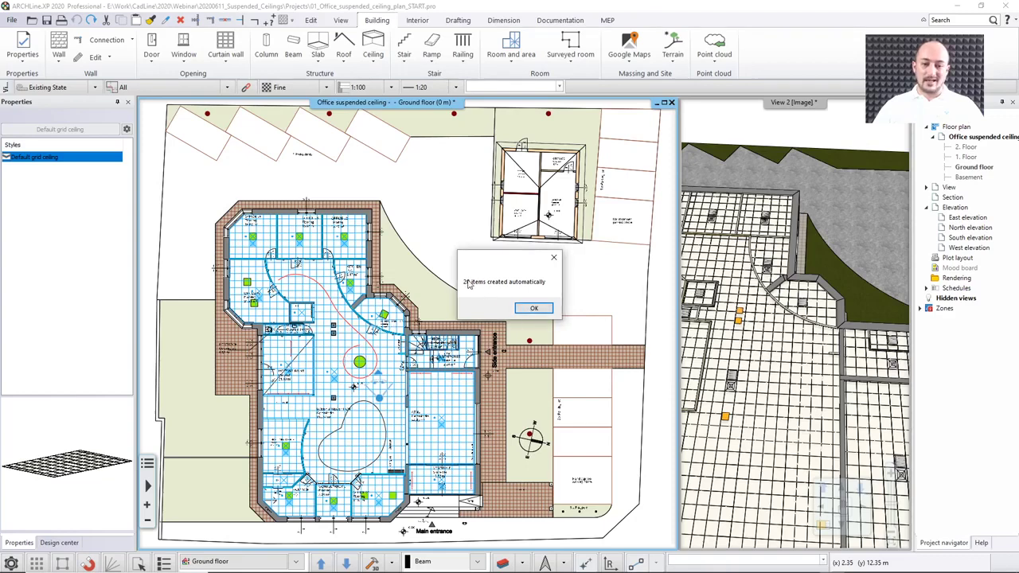
click(528, 311)
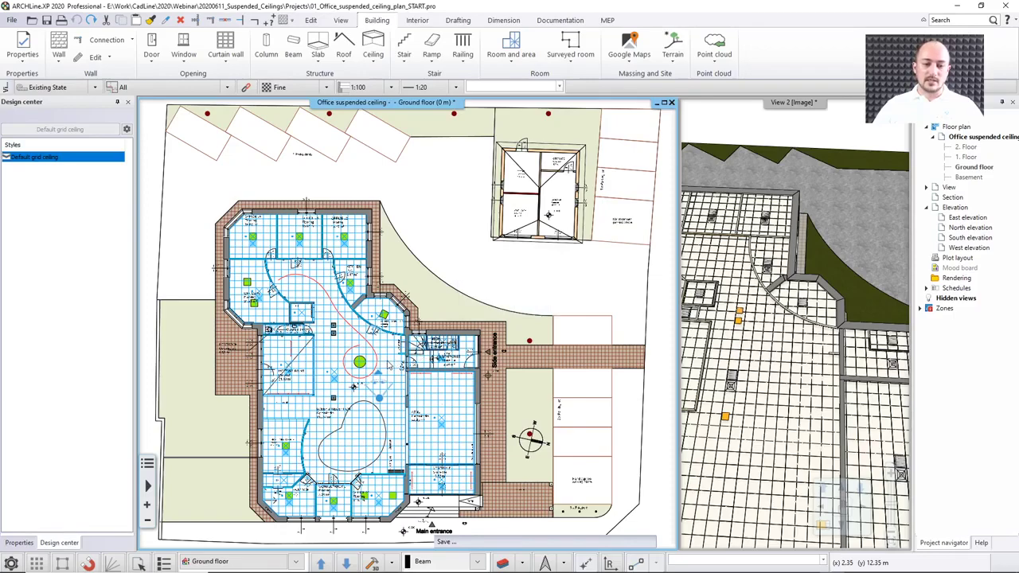
- Delete the grid ceilings of the LOBBY & RECEPTION and the LIFT
scroll(388, 365, up, 3)
scroll(408, 350, up, 2)
click(404, 319)
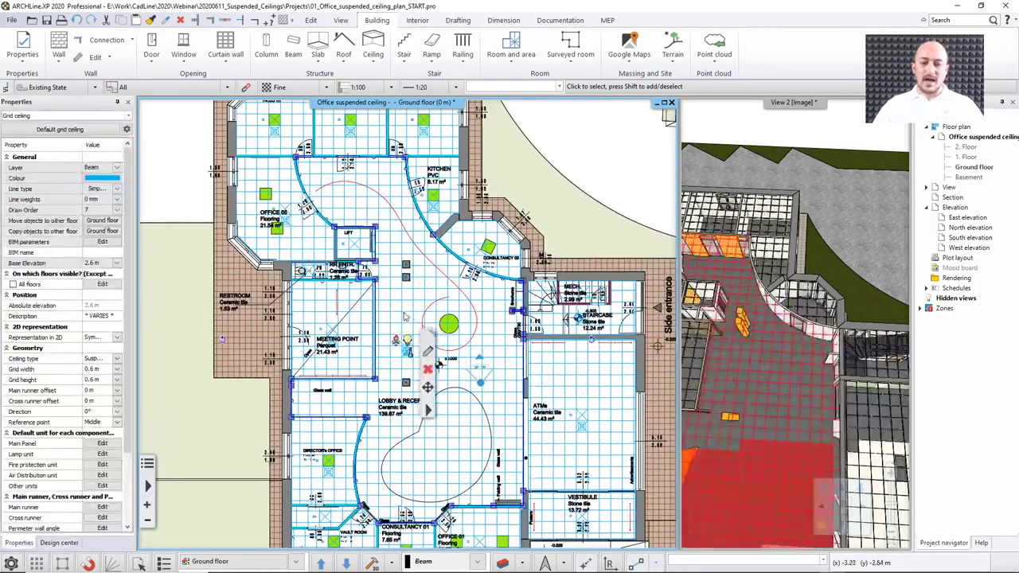
key(Escape)
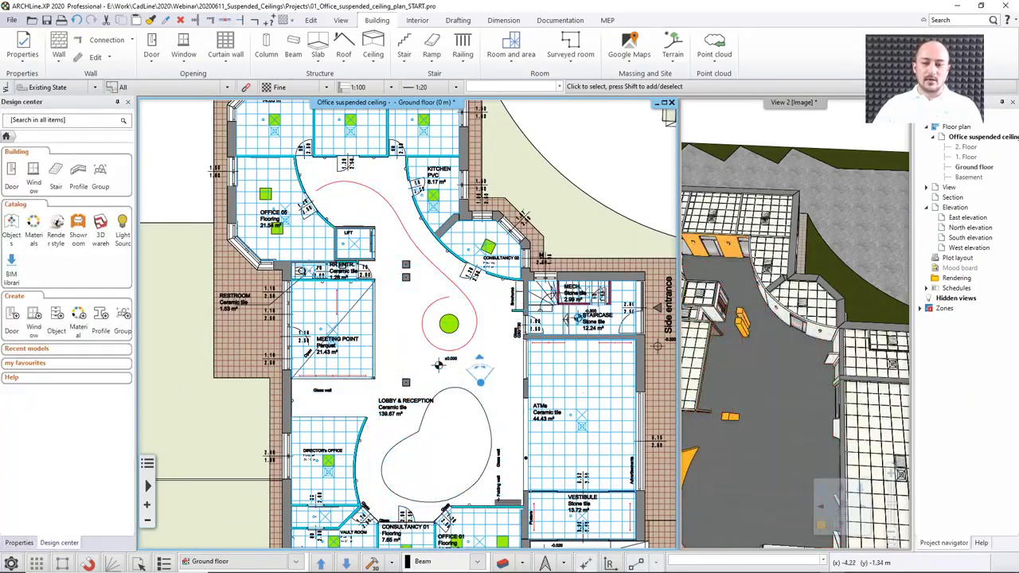
scroll(390, 307, up, 3)
click(411, 303)
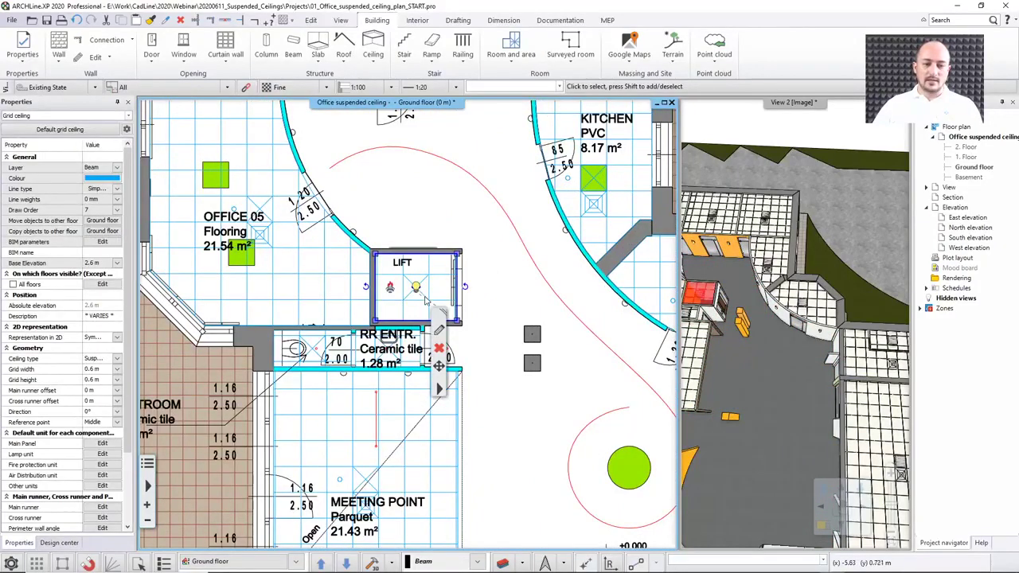
key(Escape)
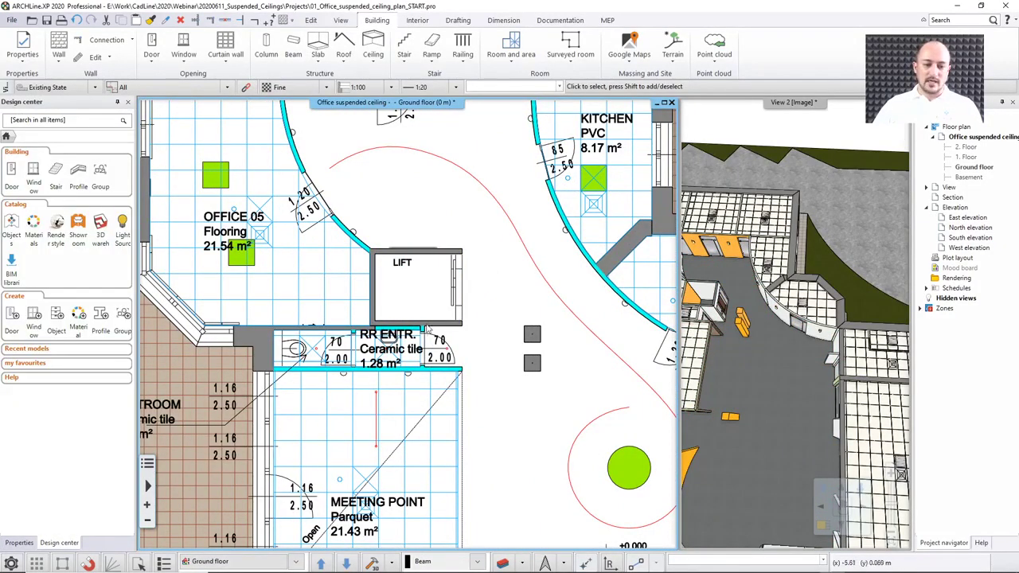
- Delete the grid ceilings of the RESTROOM and its entrance, RR ENTR
scroll(305, 356, up, 3)
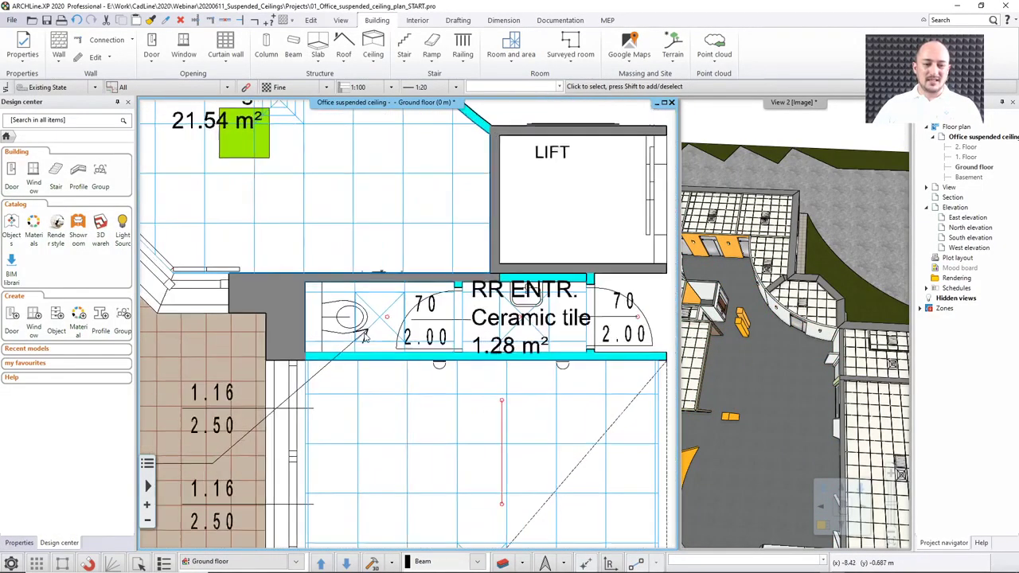
click(382, 319)
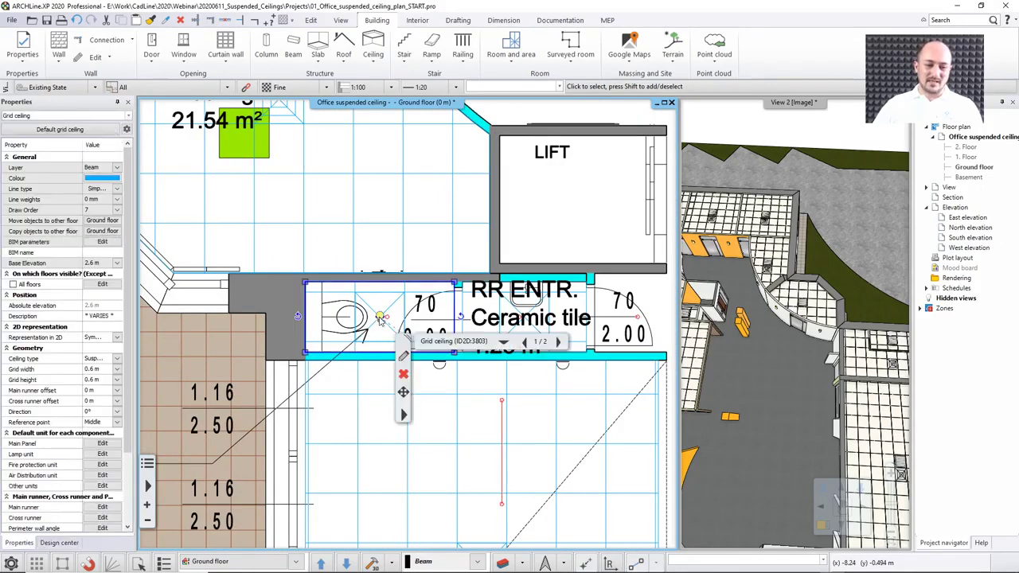
key(Escape)
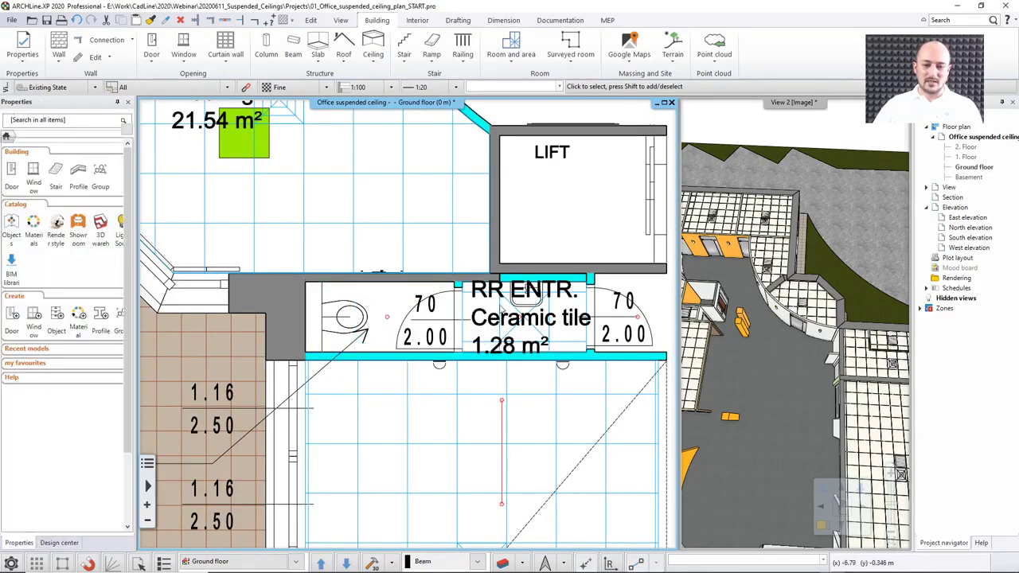
click(502, 315)
key(Escape)
- Delete the grid ceiling of the MEETING POINT
scroll(500, 312, down, 5)
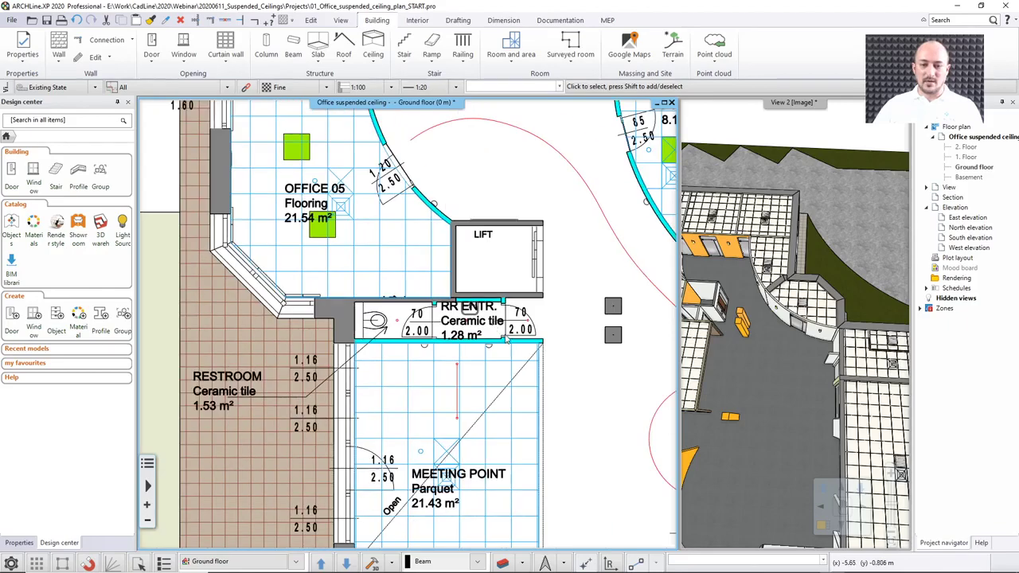
scroll(510, 327, down, 2)
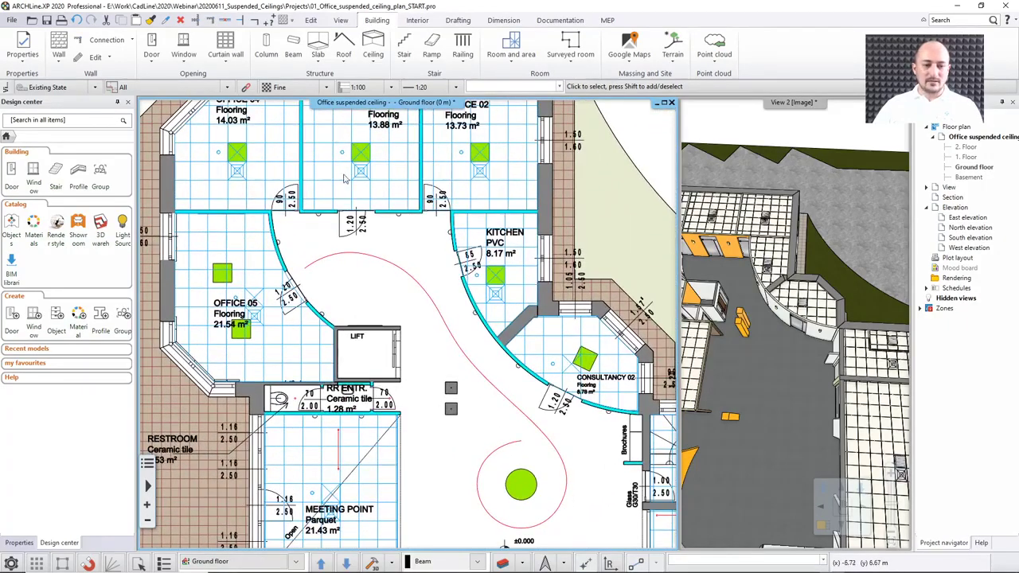
scroll(510, 328, up, 2)
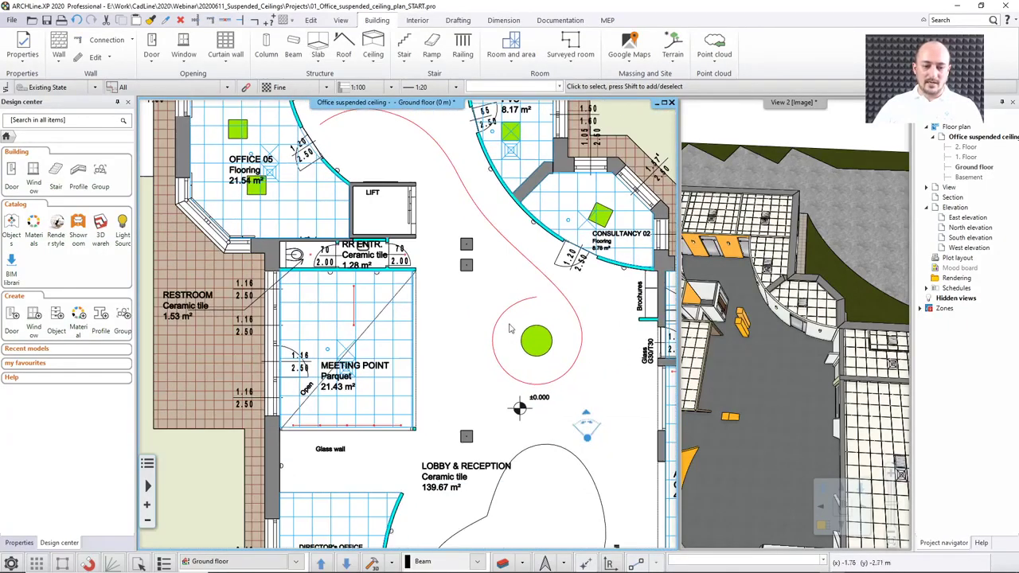
click(374, 328)
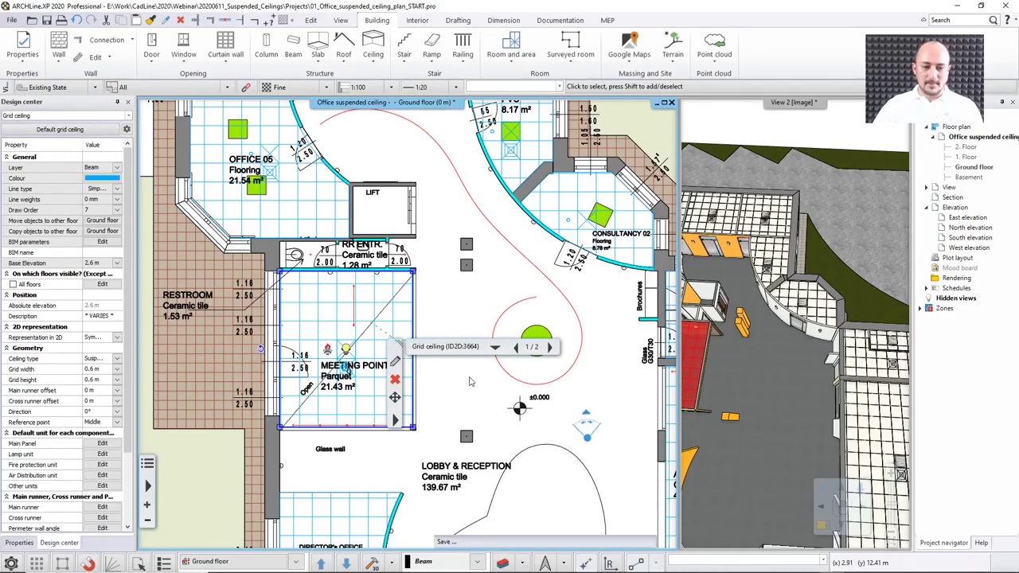
key(Escape)
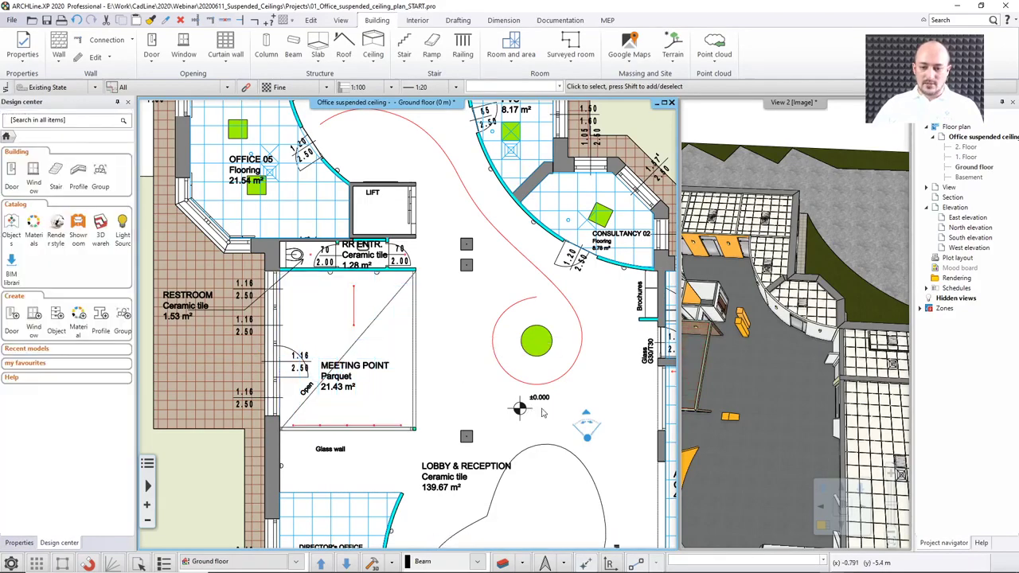
- Delete the grid ceilings of the ATMs room and the VESTIBULE
middle_drag(533, 408, 351, 289)
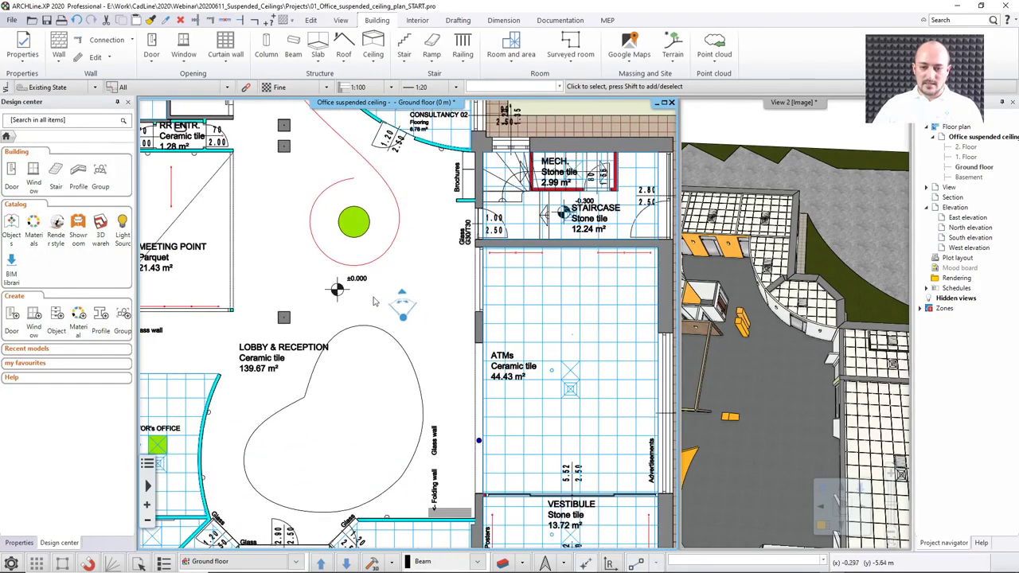
click(585, 332)
key(Delete)
middle_drag(585, 332, 576, 224)
click(595, 429)
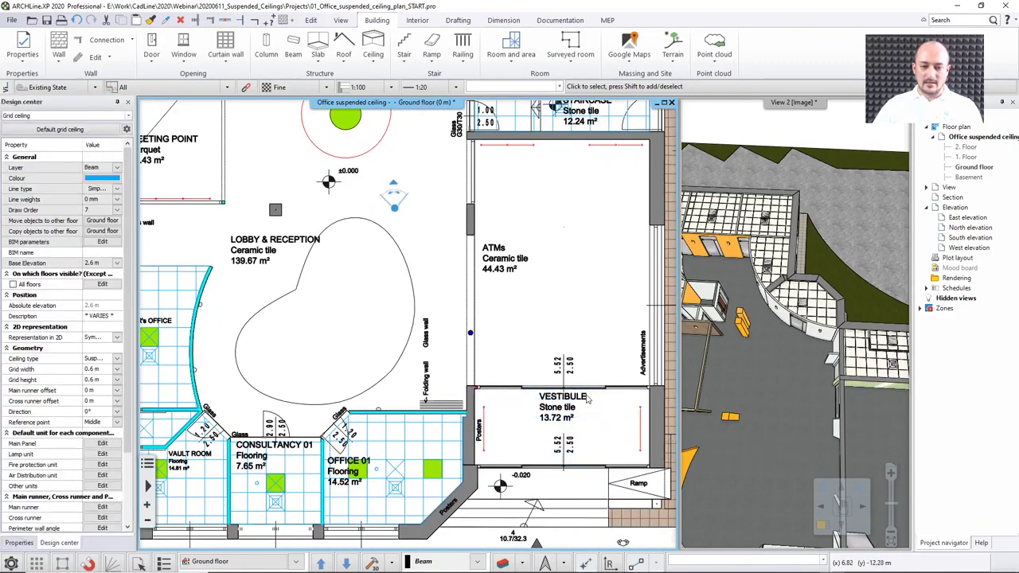
- Delete the grid ceilings of the STAIRCASE and the MECH. room
key(Delete)
middle_drag(595, 429, 517, 550)
scroll(555, 236, up, 2)
click(555, 236)
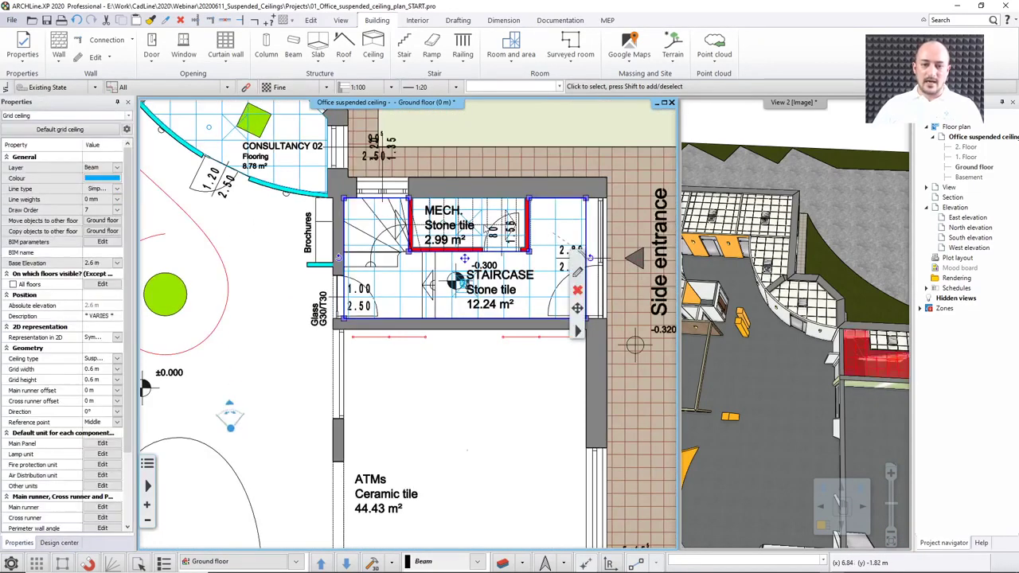
key(Escape)
click(471, 232)
key(Delete)
scroll(432, 336, down, 3)
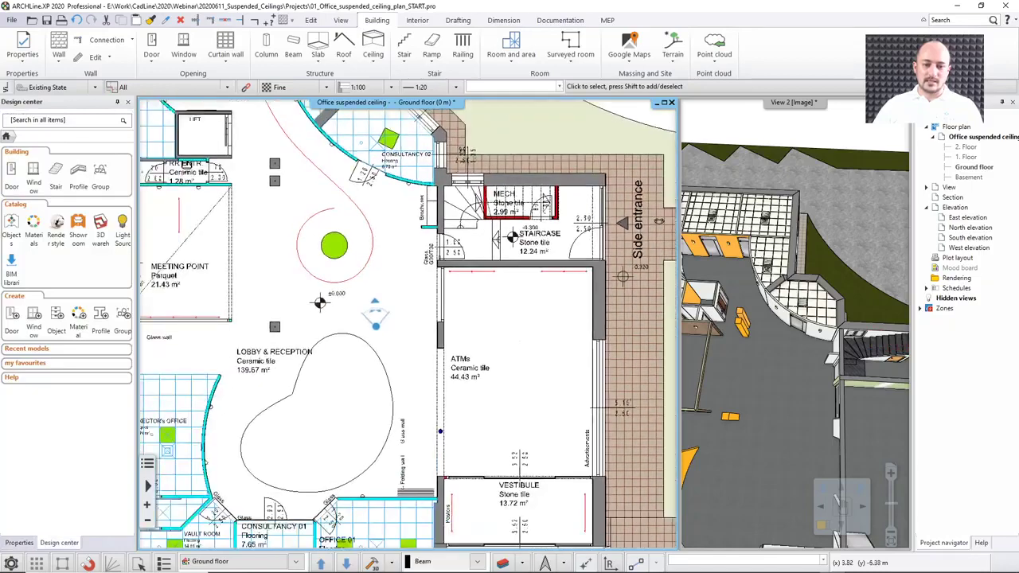
- Delete the grid ceiling of the small room between the DIRECTOR's OFFICE and the VAULT ROOM
scroll(358, 334, up, 1)
click(322, 408)
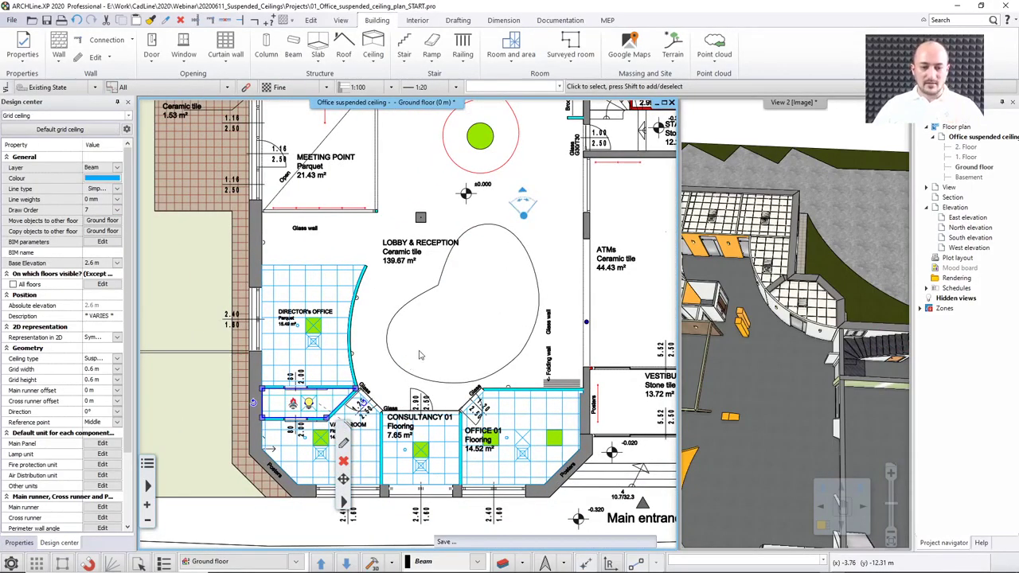
key(Escape)
scroll(432, 344, down, 2)
middle_drag(433, 249, 464, 357)
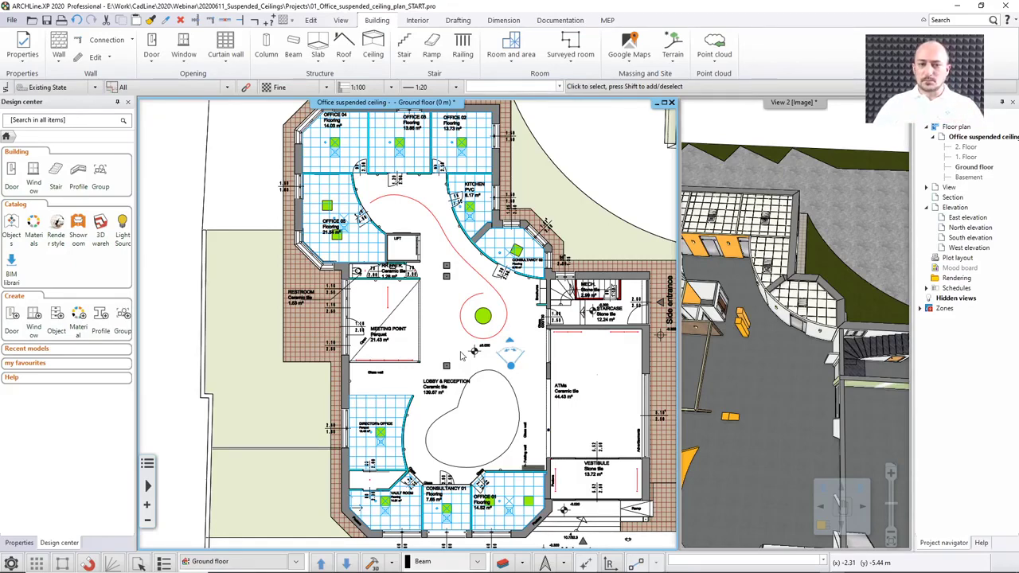
- Examine how the remaining grid ceilings line up with the planned green lamp positions in the offices, kitchen and consultancy rooms
scroll(355, 253, up, 4)
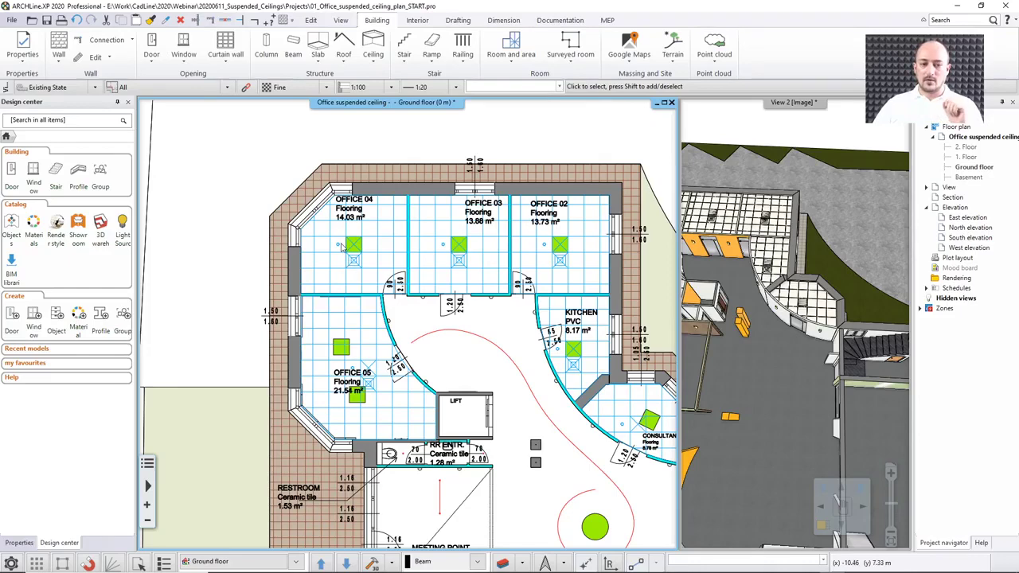
click(372, 260)
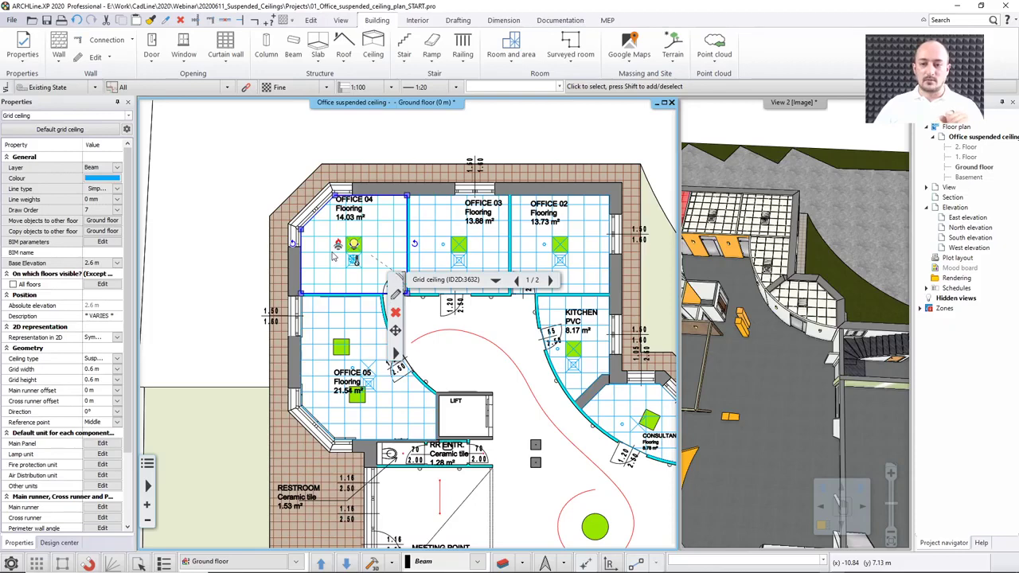
click(479, 332)
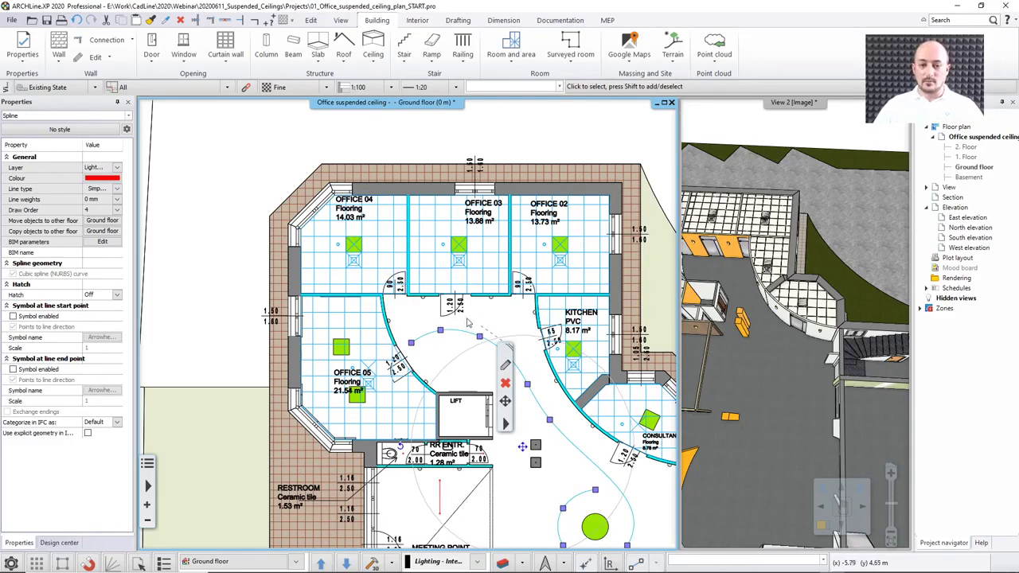
key(Escape)
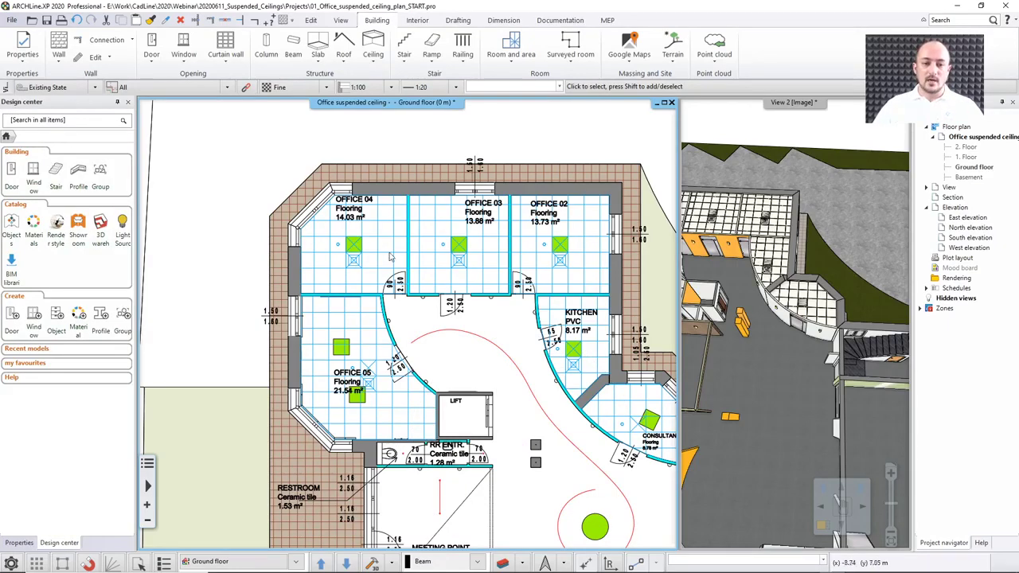
middle_drag(567, 311, 469, 248)
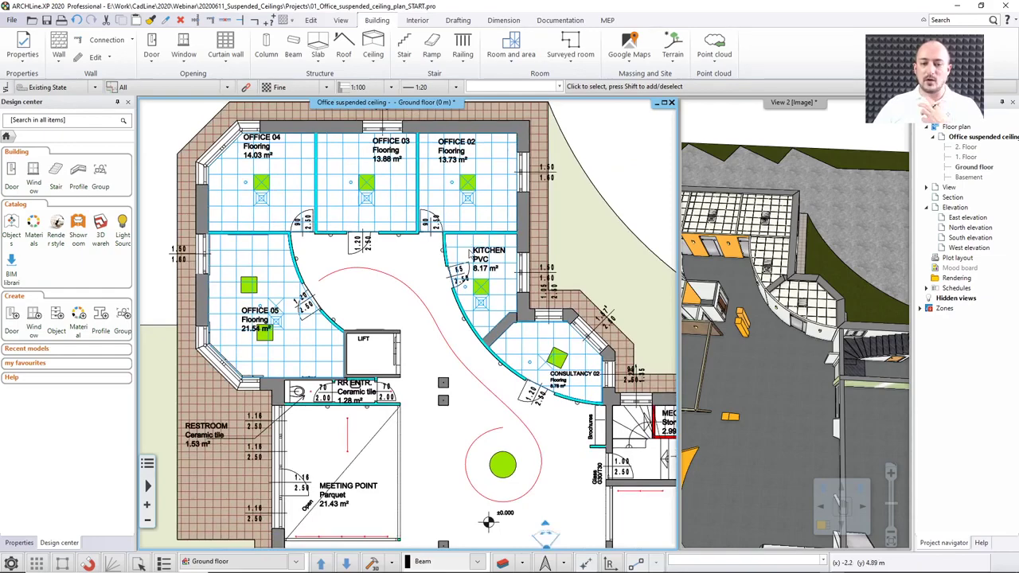
scroll(469, 253, down, 1)
middle_drag(469, 253, 447, 218)
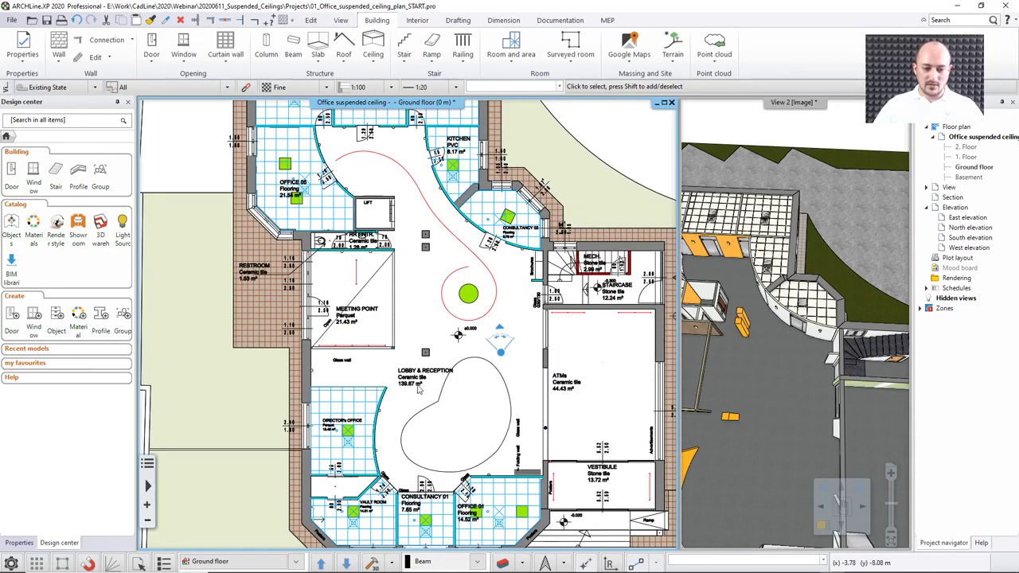
middle_drag(450, 283, 452, 293)
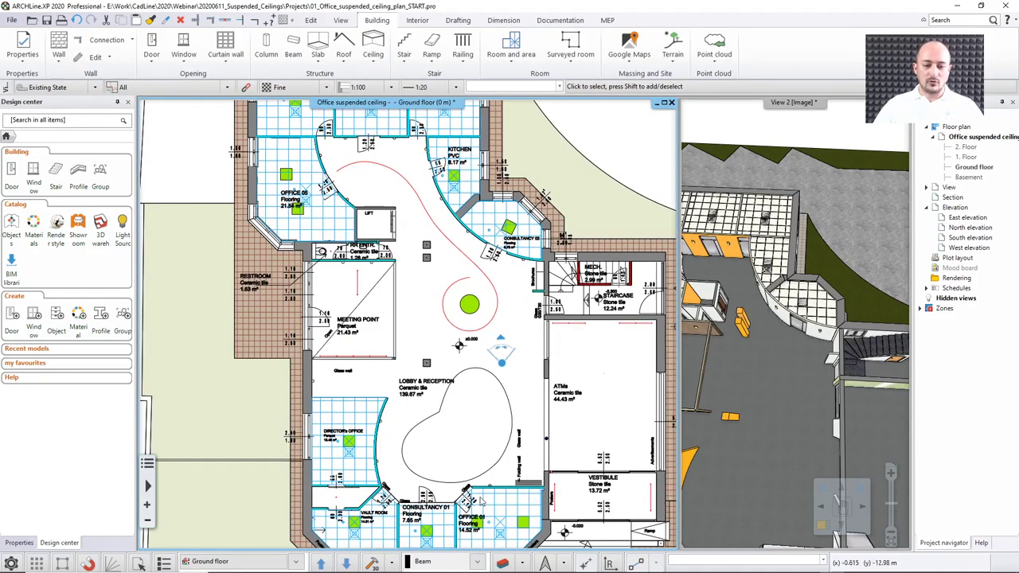
middle_drag(497, 519, 511, 483)
middle_drag(398, 302, 442, 381)
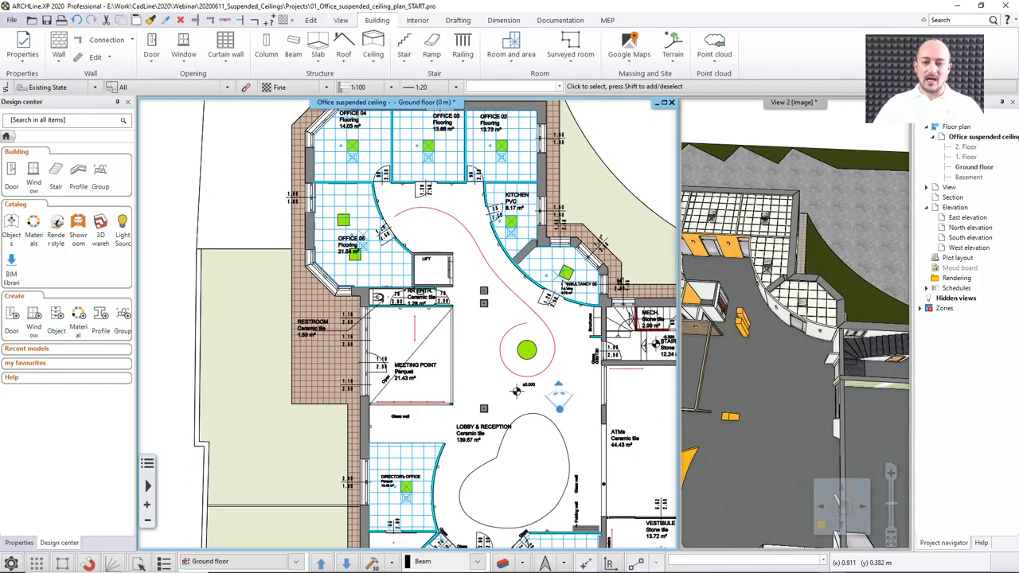
scroll(565, 286, up, 5)
middle_drag(428, 281, 646, 345)
middle_drag(170, 208, 264, 214)
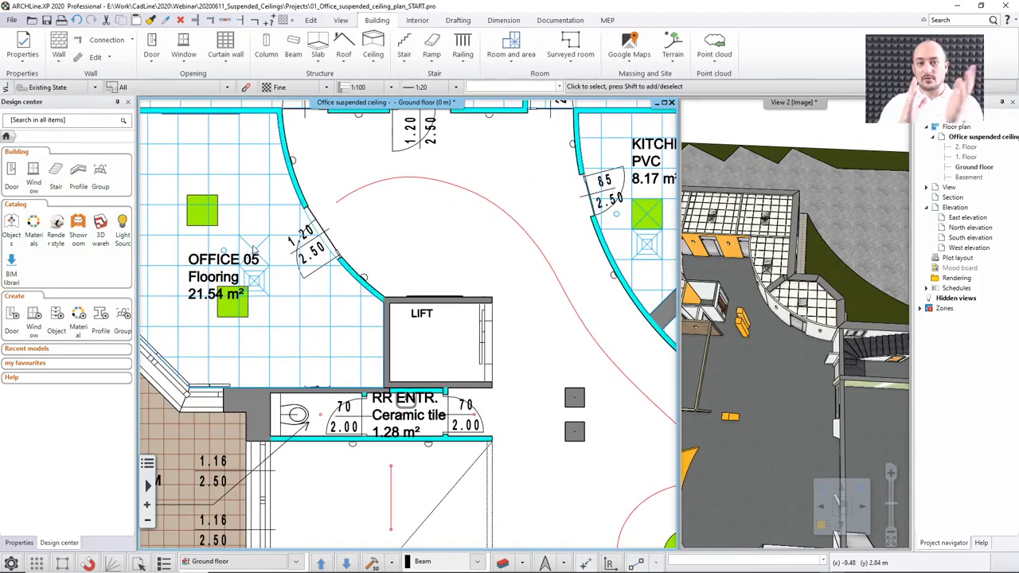
- Redefine the CONSULTANCY 02 grid ceiling's reference point and direction by unit corner, using two adjacent corners of the rotated green lamp
middle_drag(551, 331, 241, 280)
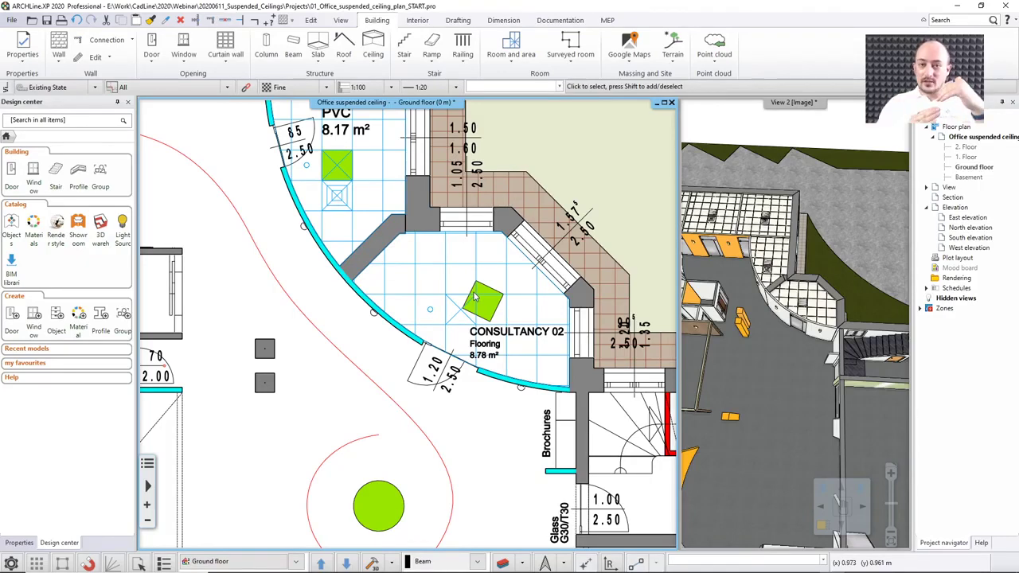
right_click(450, 268)
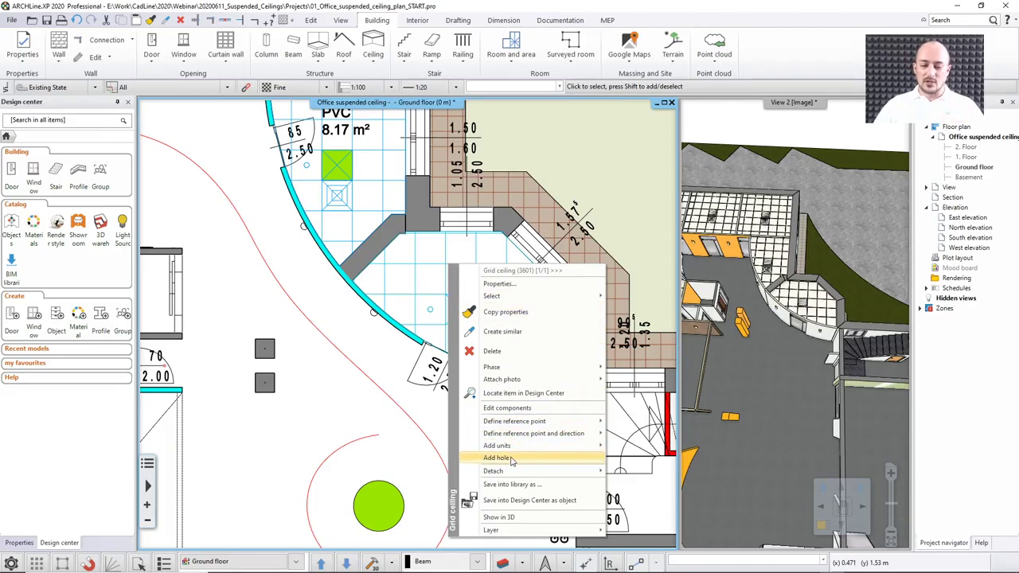
mouse_move(513, 437)
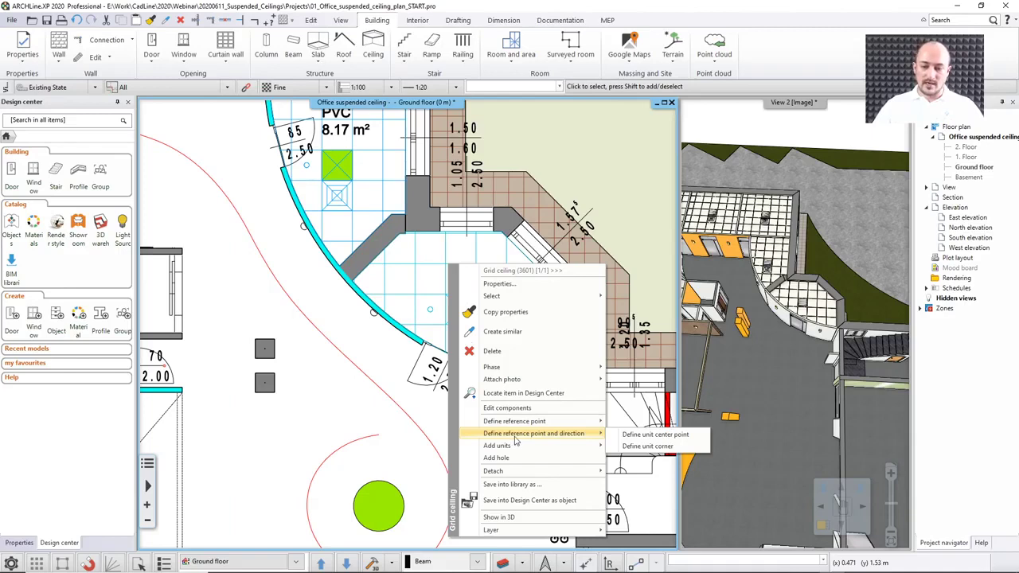
click(646, 447)
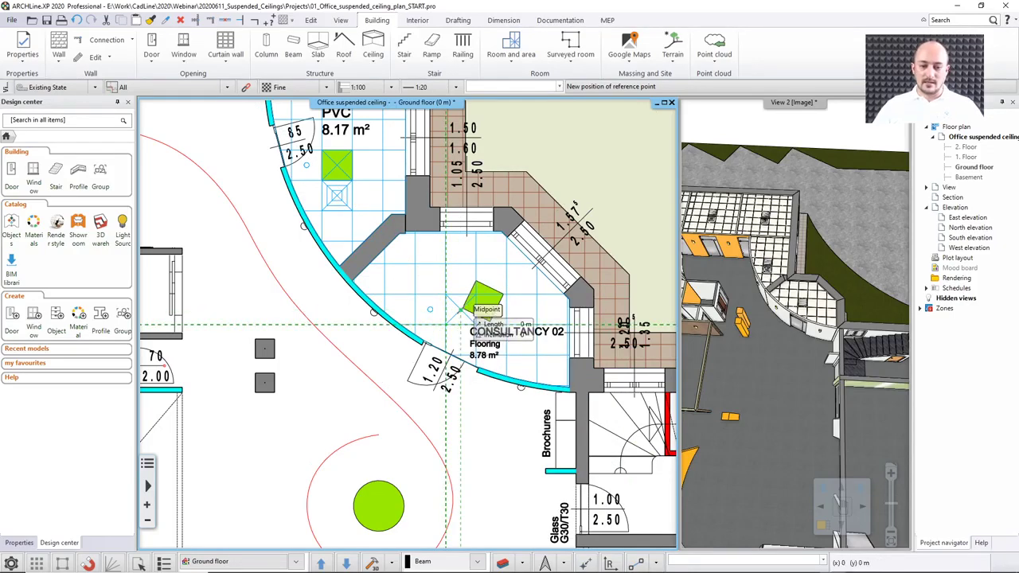
scroll(541, 314, up, 1)
scroll(449, 296, up, 2)
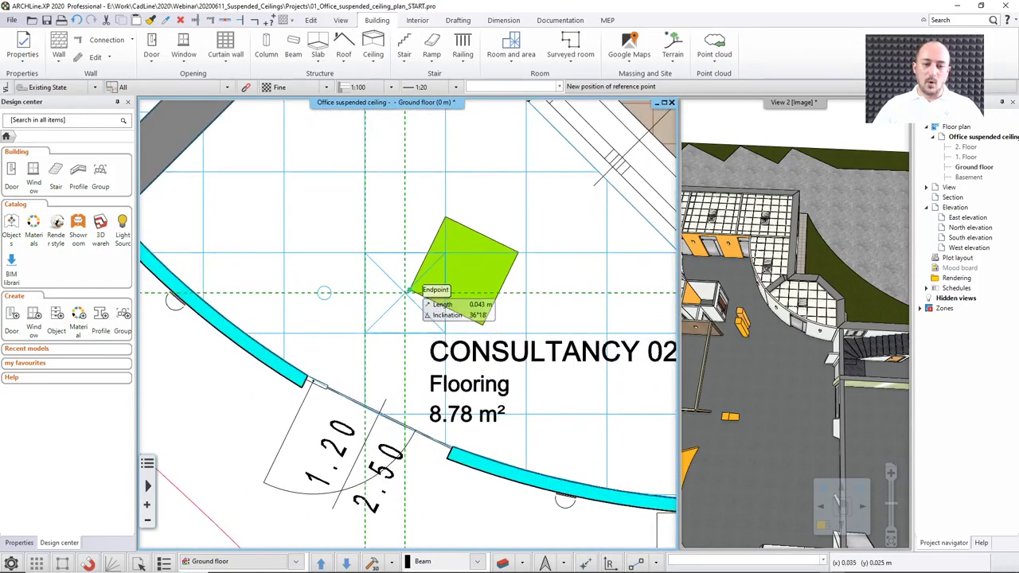
click(408, 288)
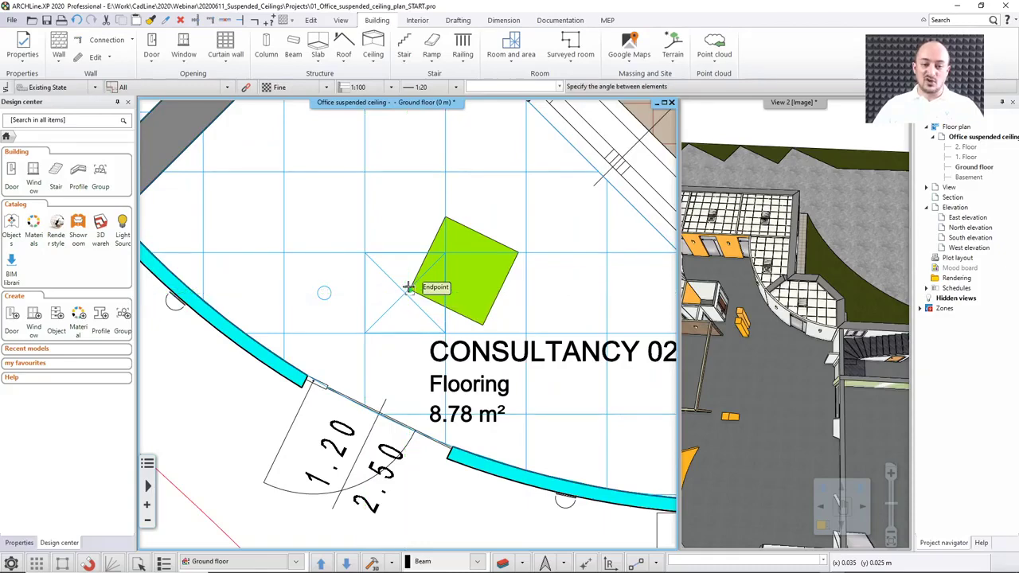
click(483, 325)
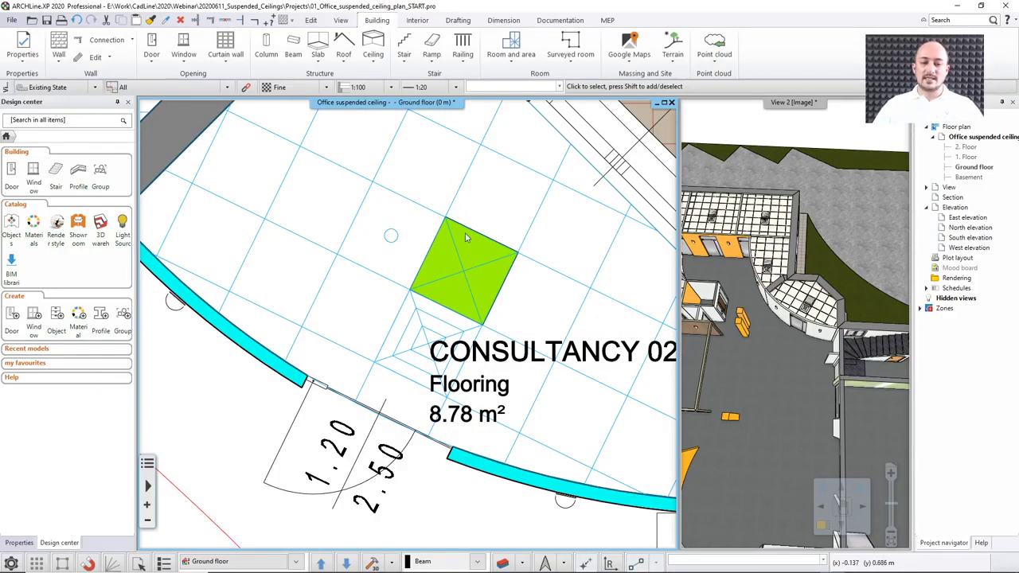
- Redefine the OFFICE 05 grid ceiling's reference point by unit corner, placing it at the lower green lamp's bottom-right corner
scroll(414, 291, down, 4)
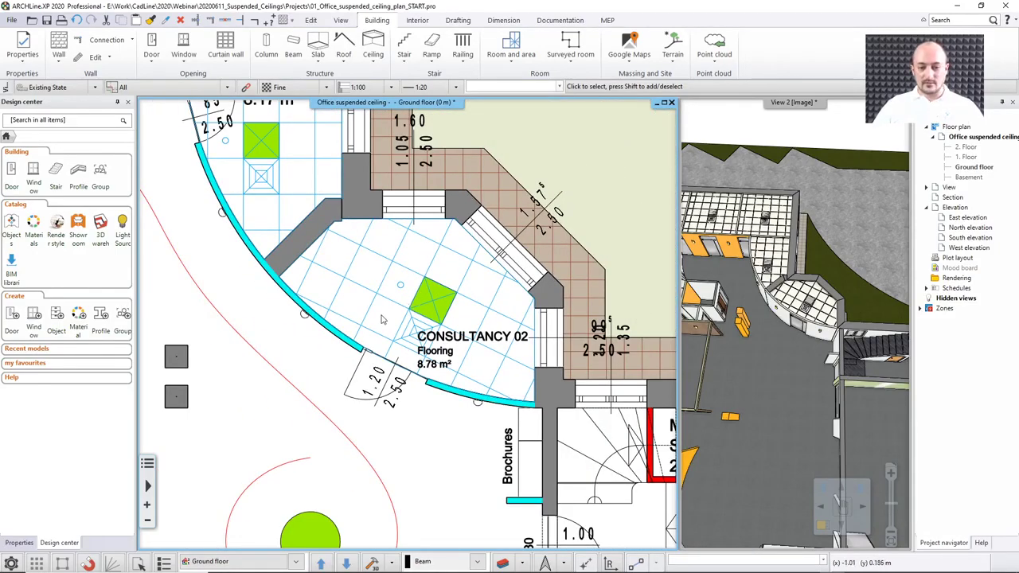
middle_drag(414, 299, 534, 232)
scroll(412, 327, down, 3)
middle_drag(411, 327, 378, 337)
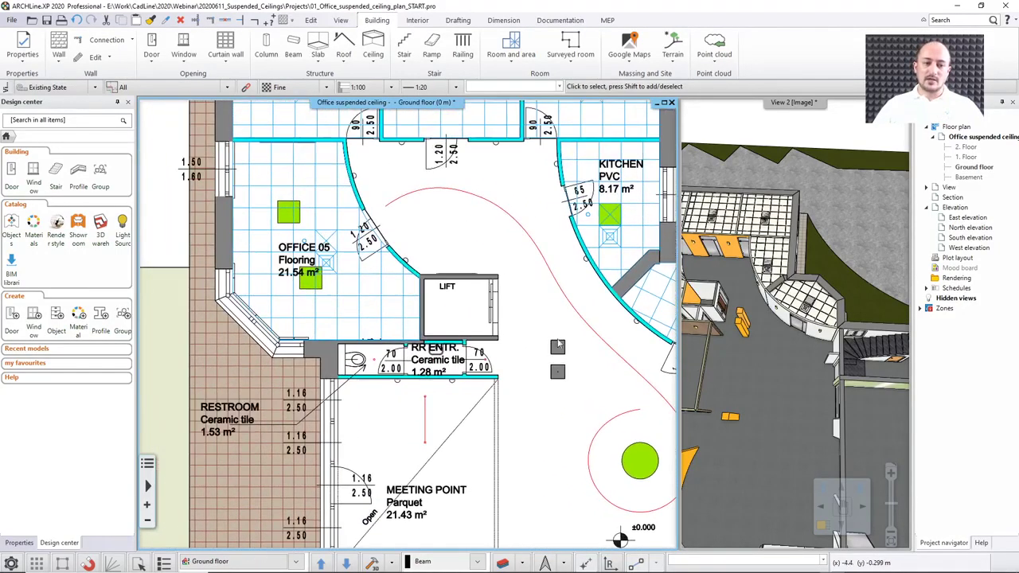
scroll(402, 294, up, 3)
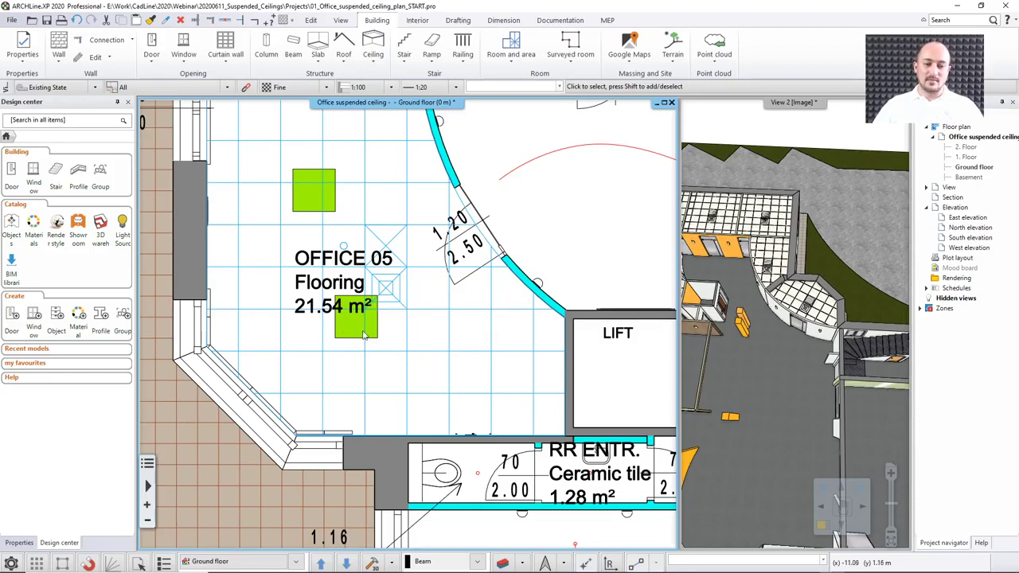
right_click(400, 313)
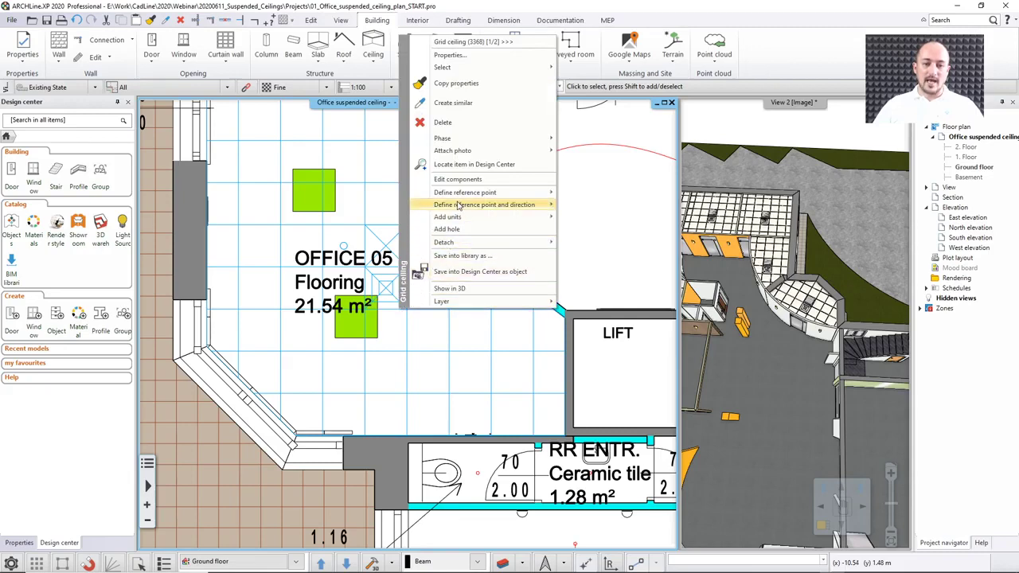
mouse_move(459, 206)
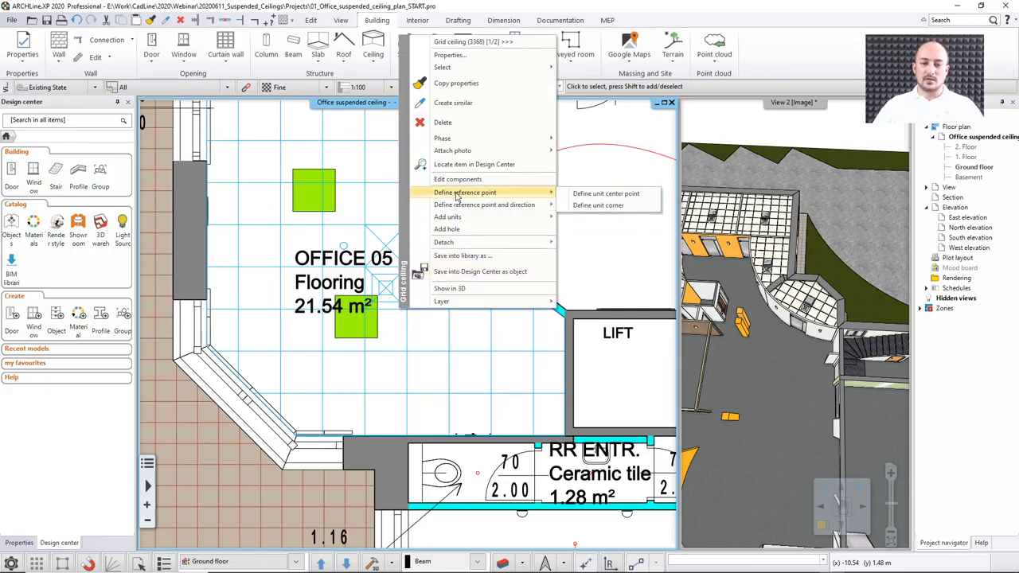
click(593, 205)
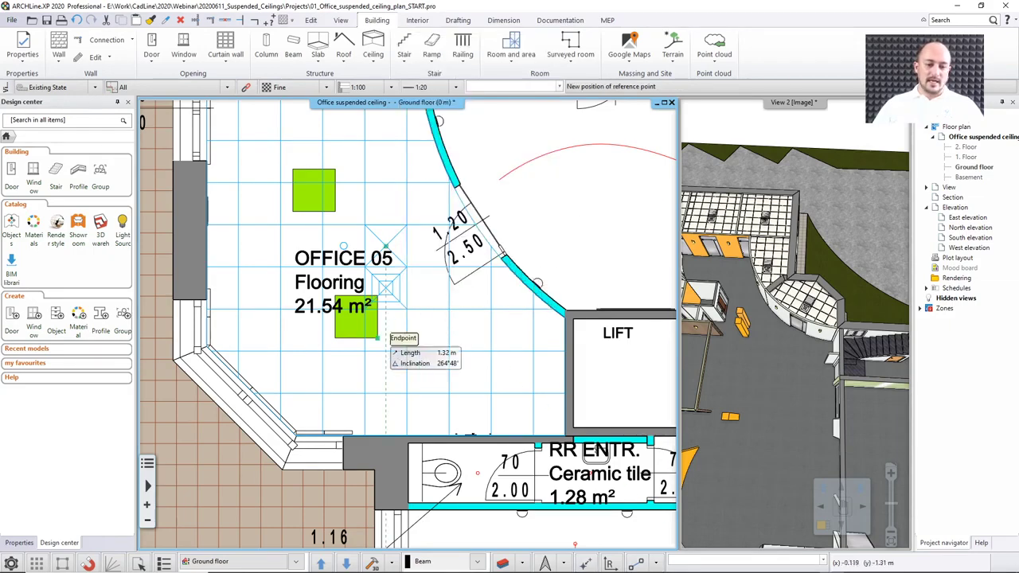
click(378, 338)
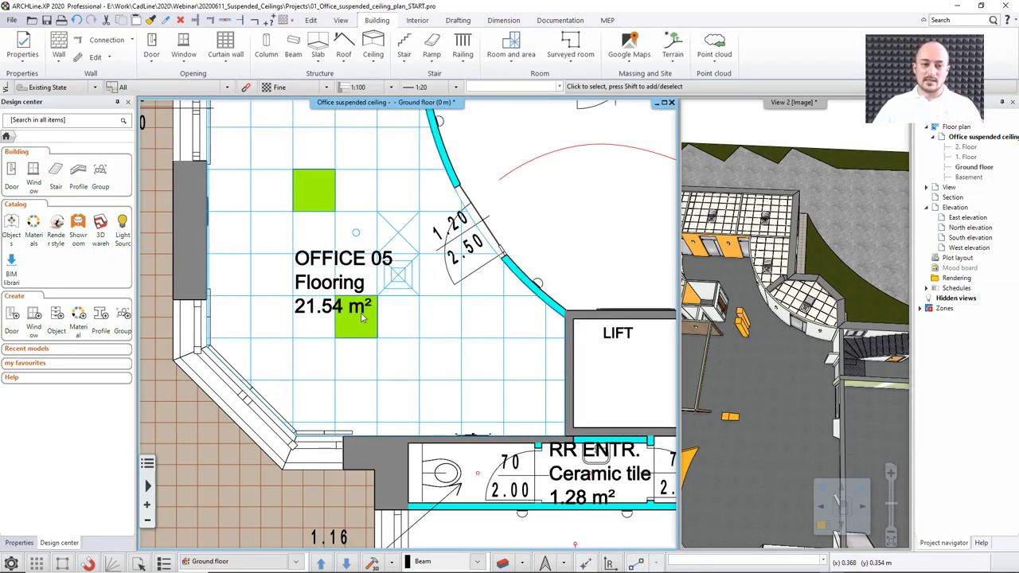
- Try the Strip ceiling type on the OFFICE 01 grid ceiling, switch back to Suspended grid and discard the changes
scroll(442, 381, down, 3)
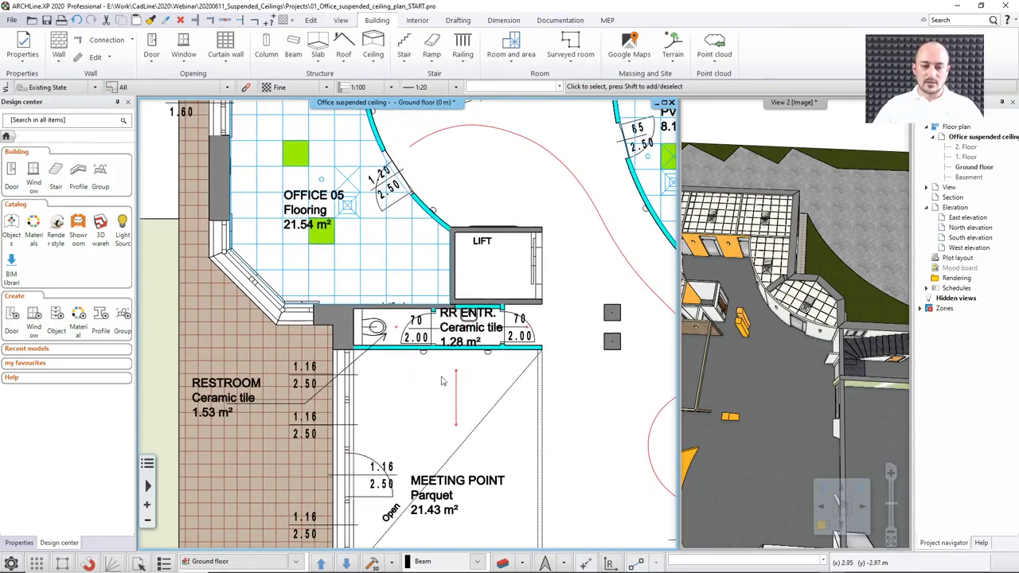
middle_drag(436, 383, 366, 300)
middle_drag(483, 426, 397, 282)
mouse_move(475, 488)
middle_down()
mouse_move(422, 350)
mouse_move(452, 365)
middle_up()
middle_drag(545, 448, 501, 358)
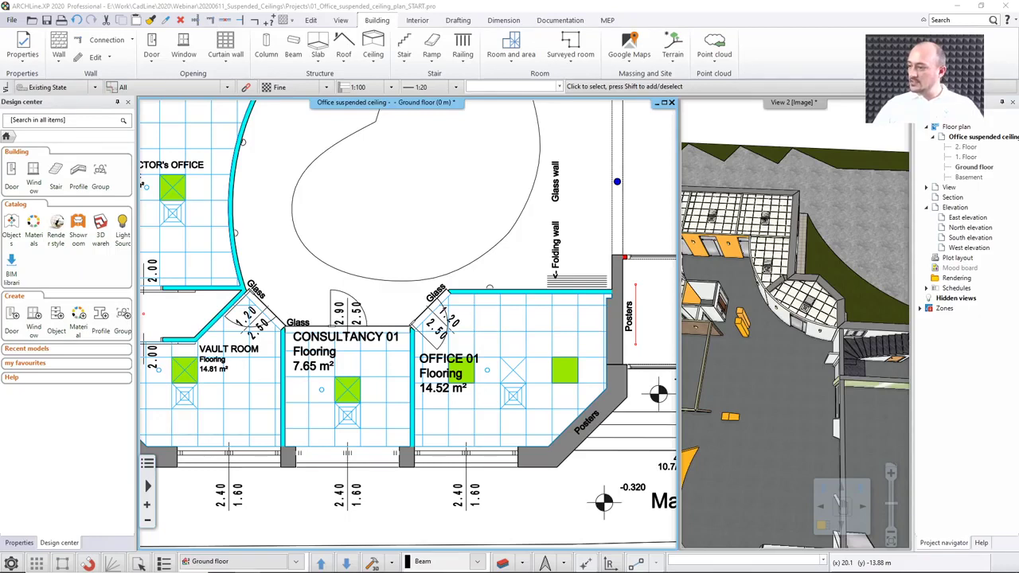
middle_drag(462, 286, 394, 251)
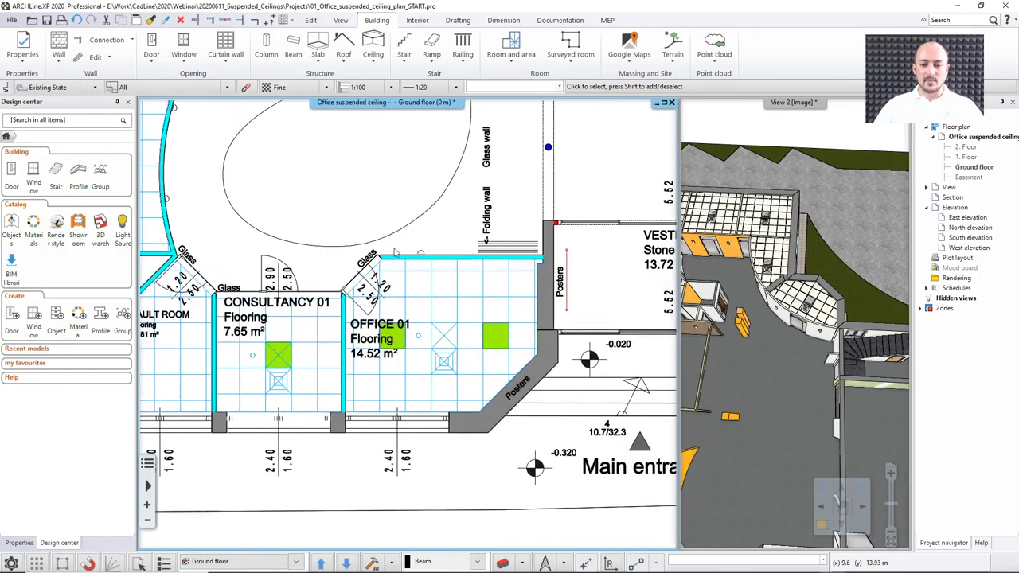
click(432, 294)
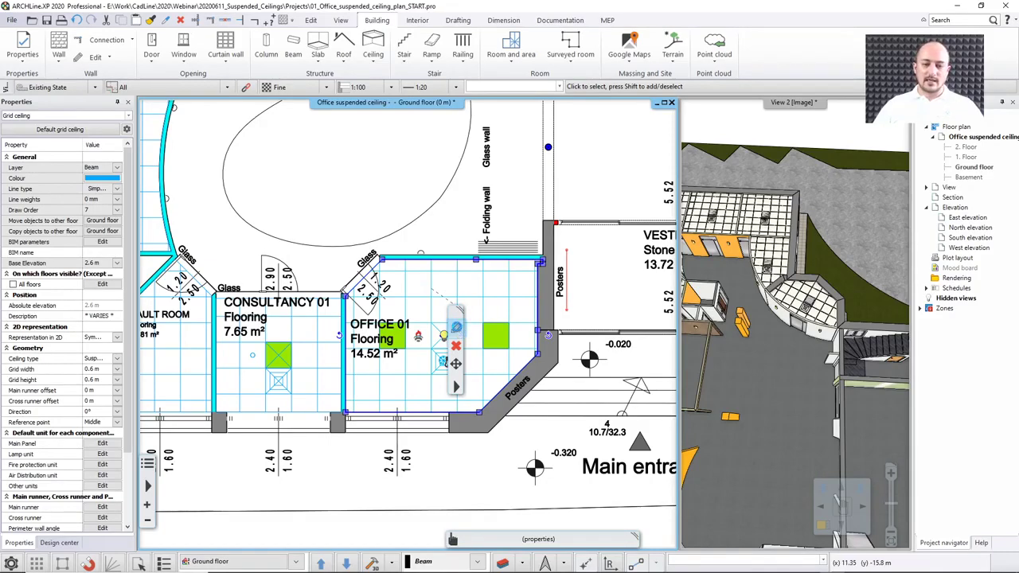
click(457, 328)
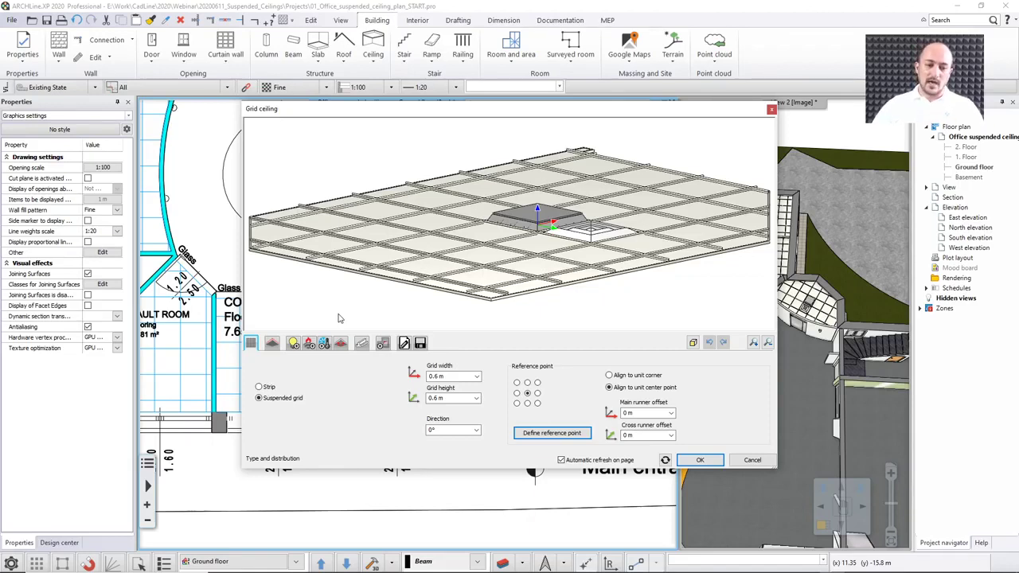
click(266, 389)
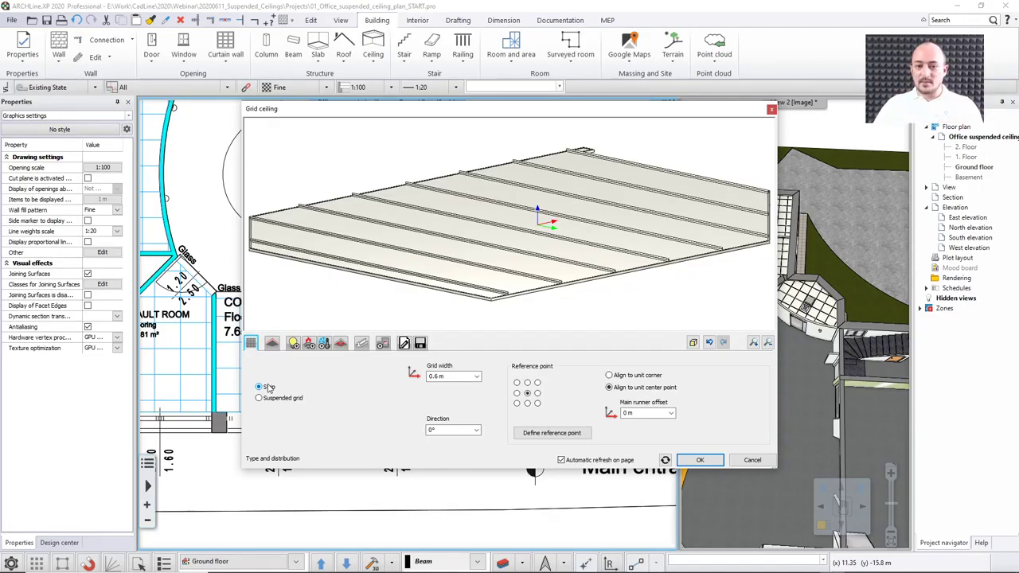
drag(341, 322, 382, 262)
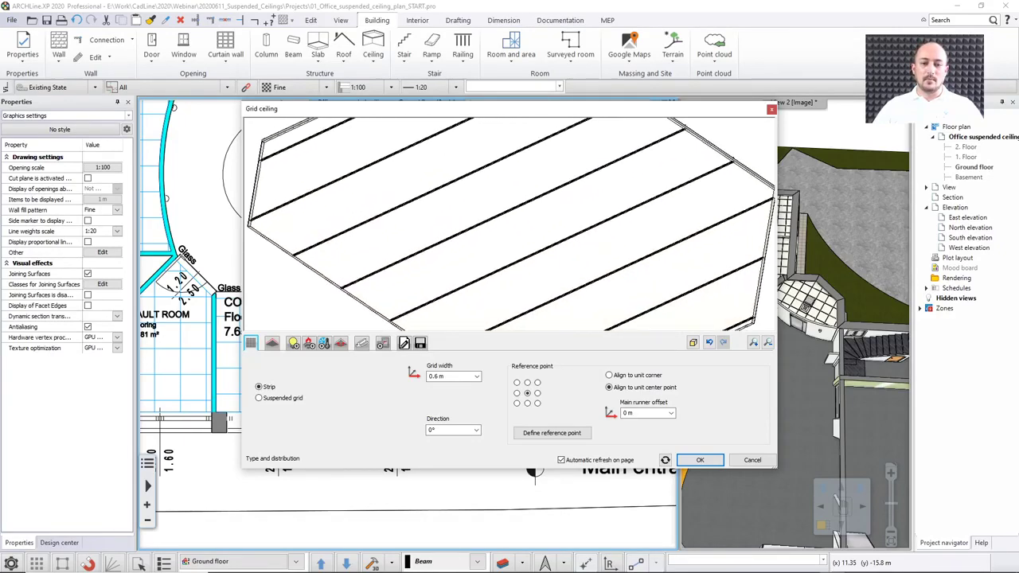
click(437, 378)
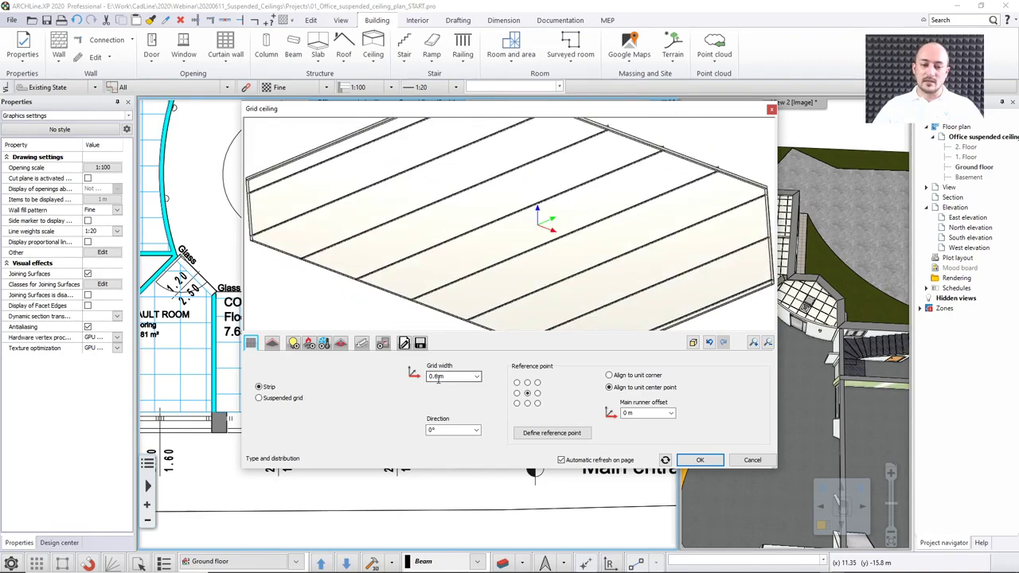
click(288, 399)
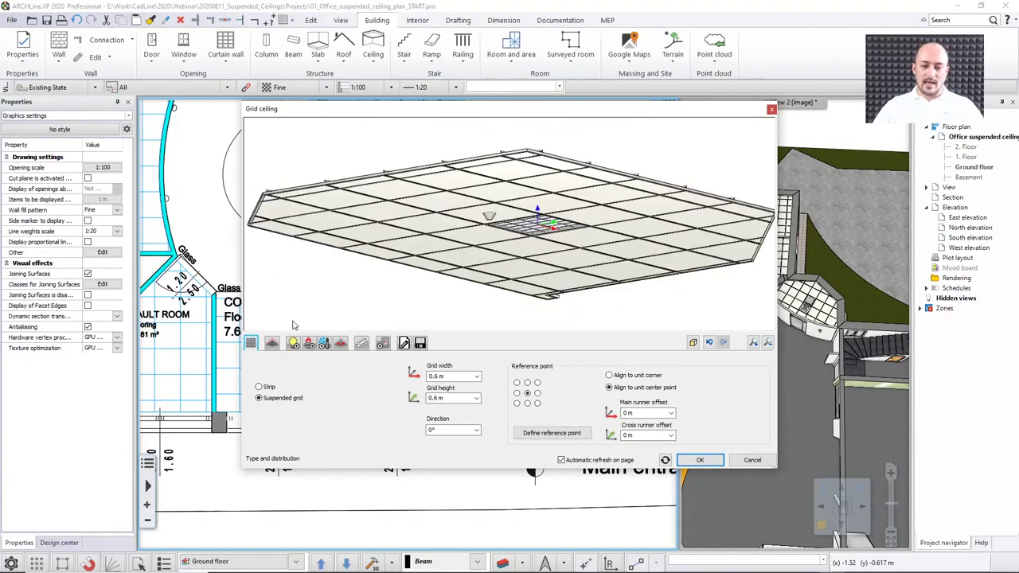
click(752, 459)
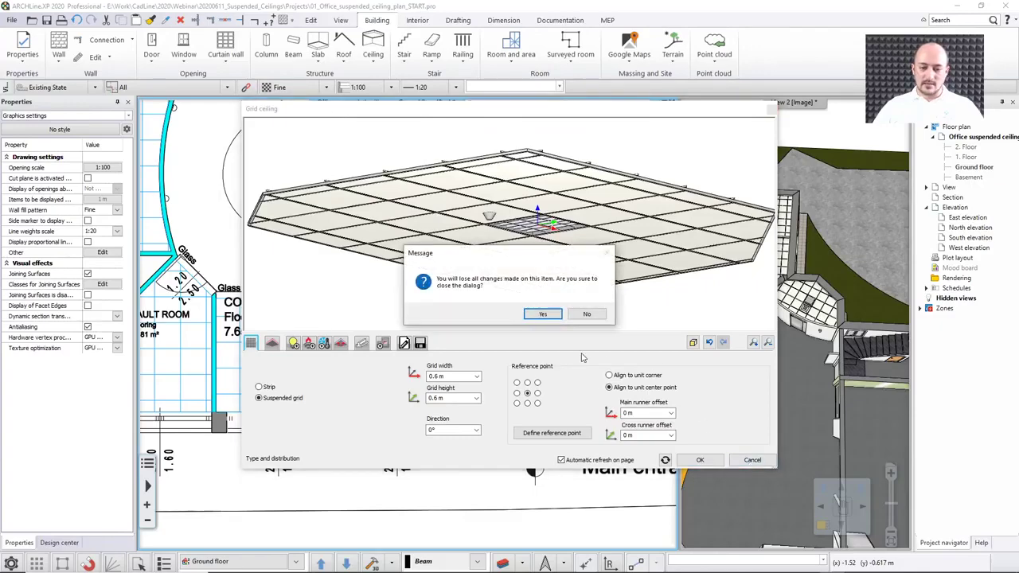
click(542, 313)
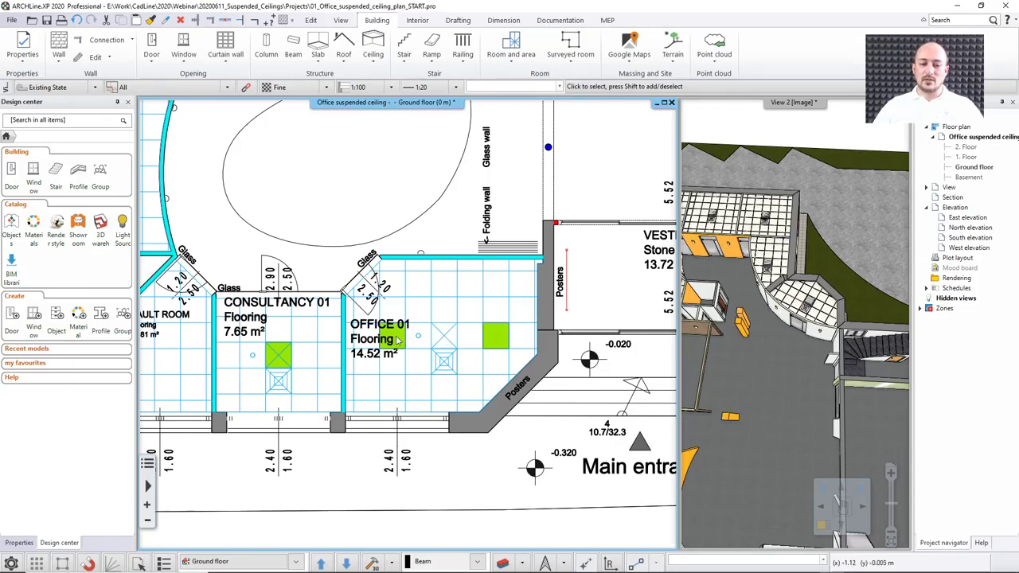
- Open the type and distribution settings of the OFFICE 01 grid ceiling
click(451, 354)
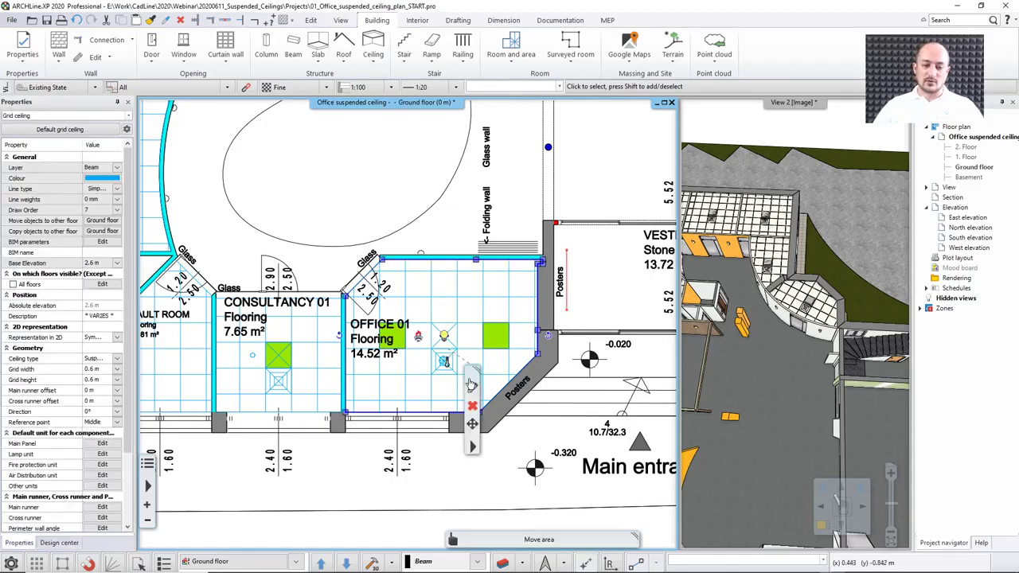
click(471, 385)
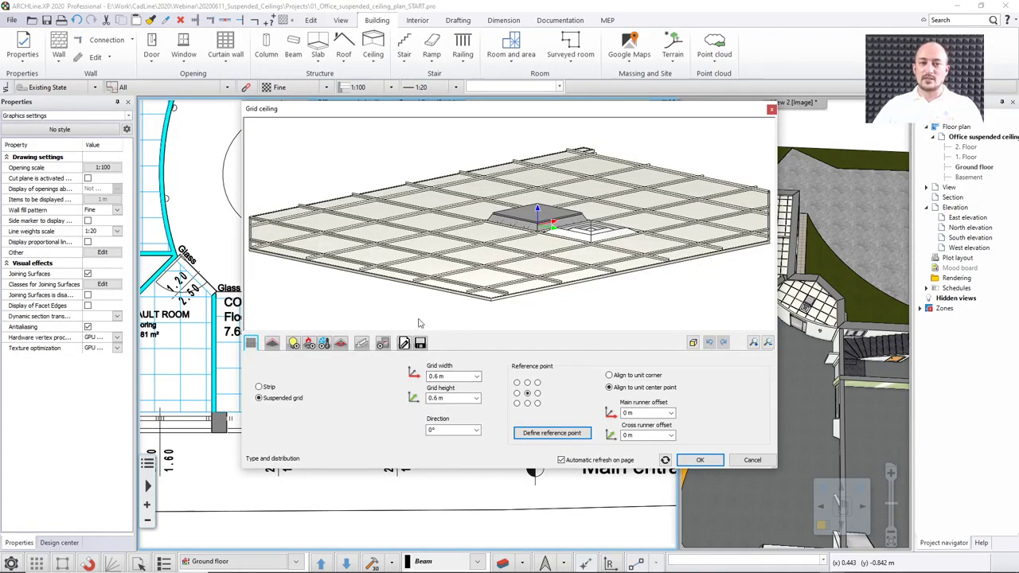
drag(414, 324, 405, 269)
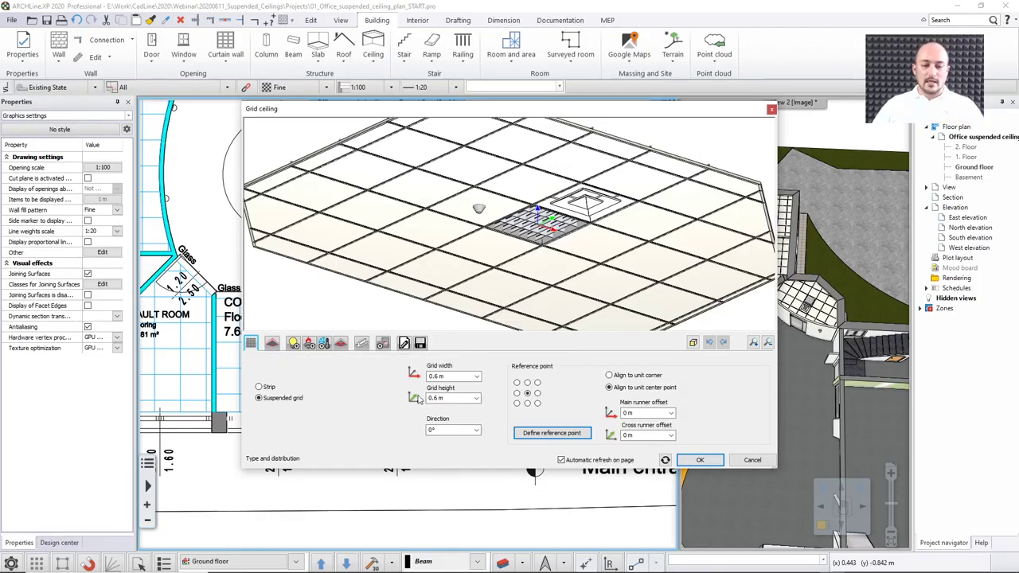
double_click(445, 376)
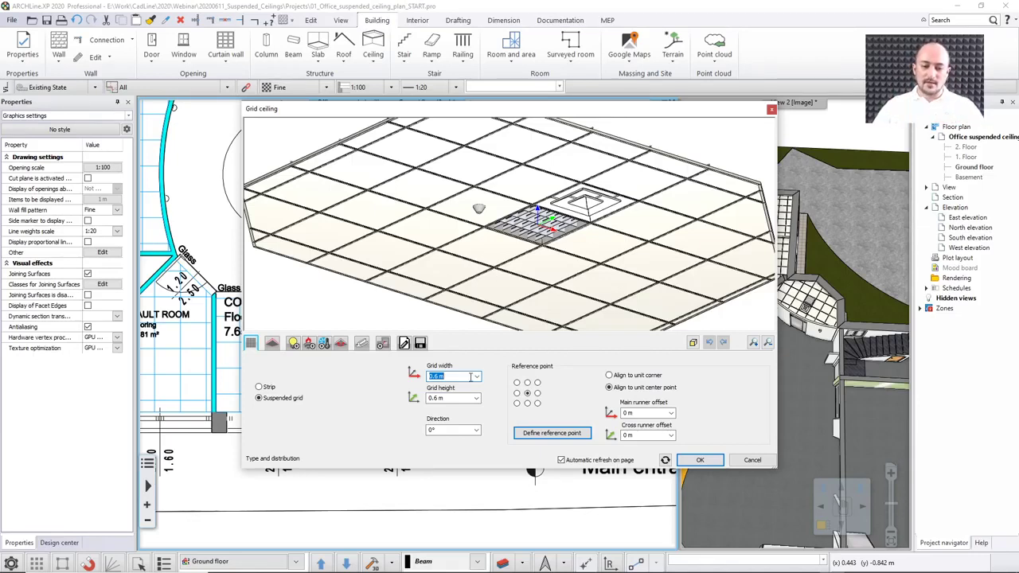
- Try a 255° grid direction on the OFFICE 01 ceiling and set it back to 0°
click(476, 430)
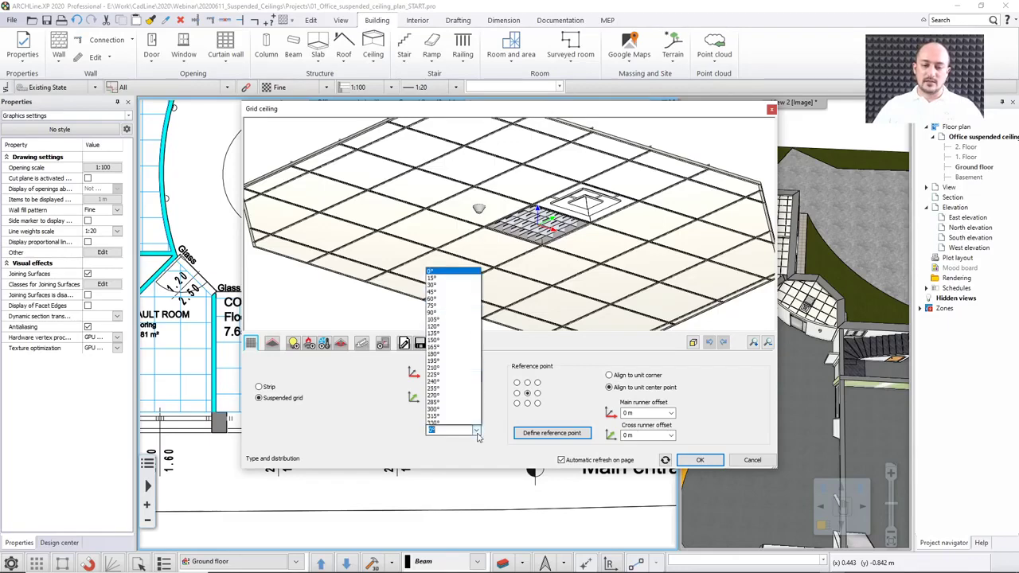
click(443, 380)
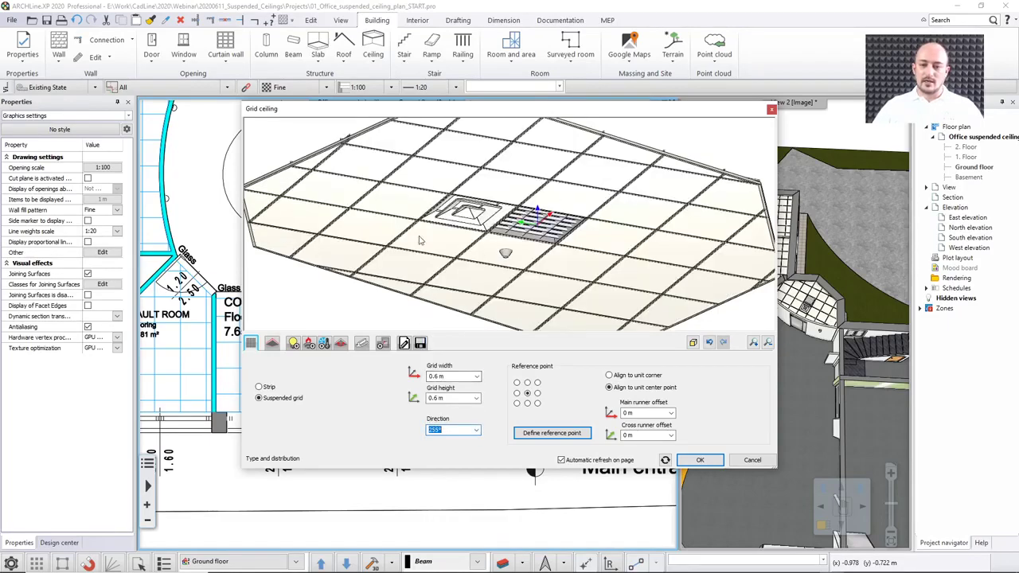
click(476, 430)
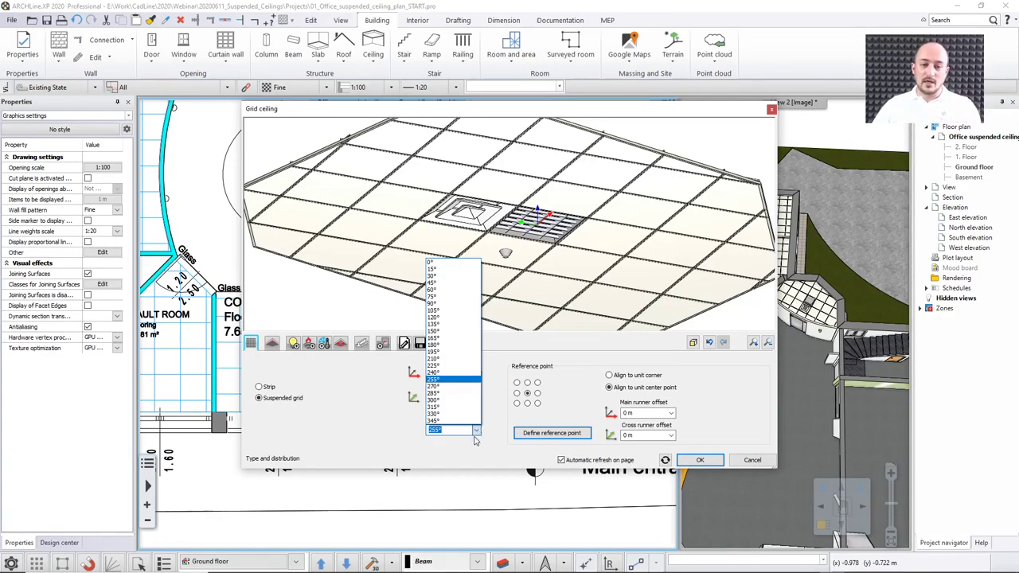
click(438, 269)
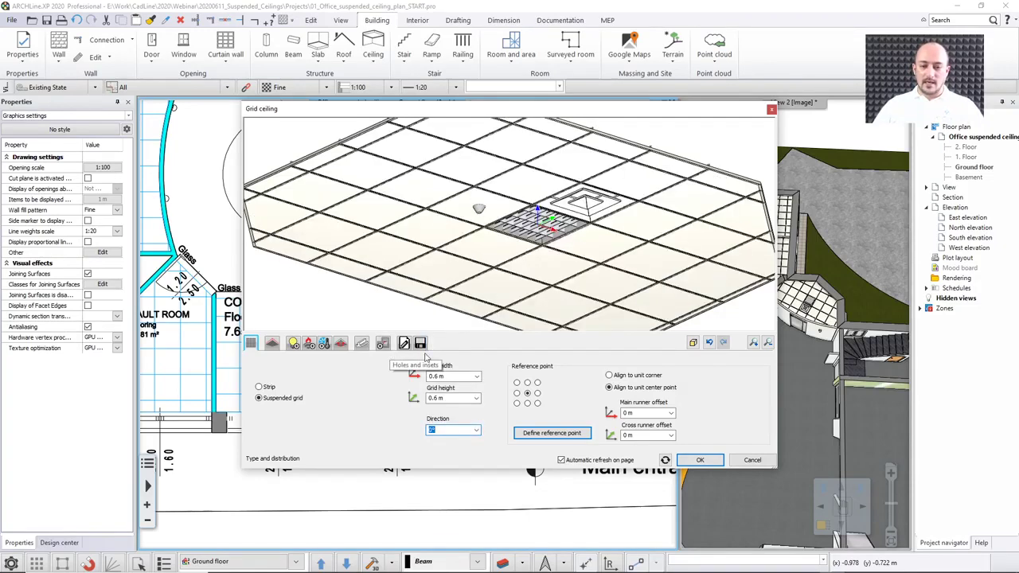
- Try the upper-left reference point for the OFFICE 01 ceiling grid and restore the middle one
click(517, 383)
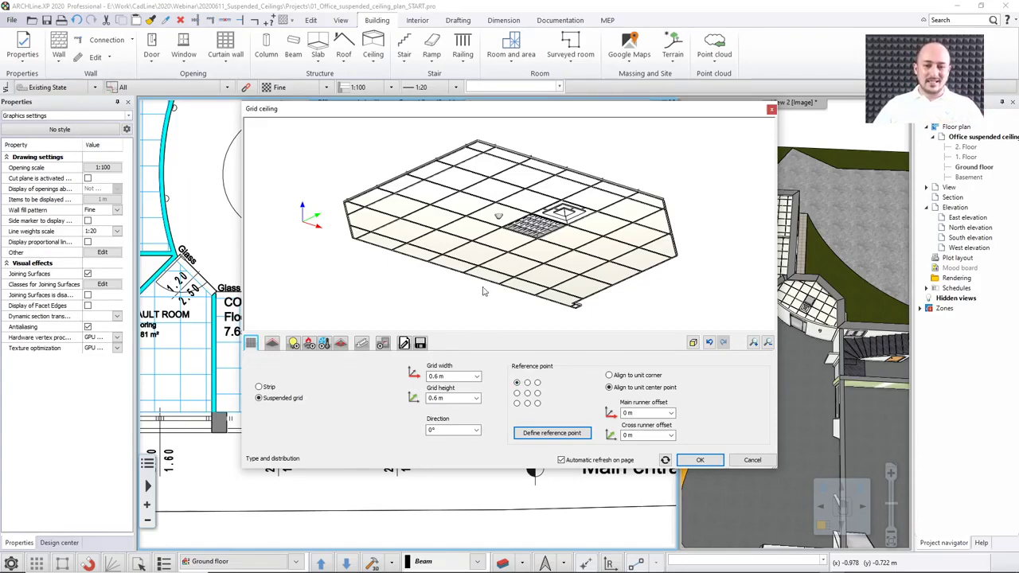
click(527, 393)
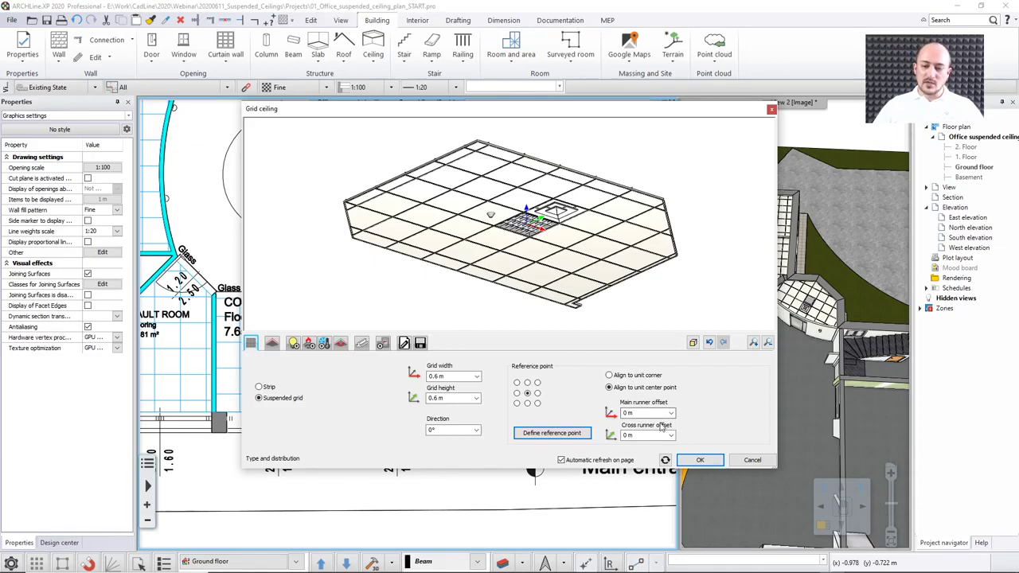
click(626, 413)
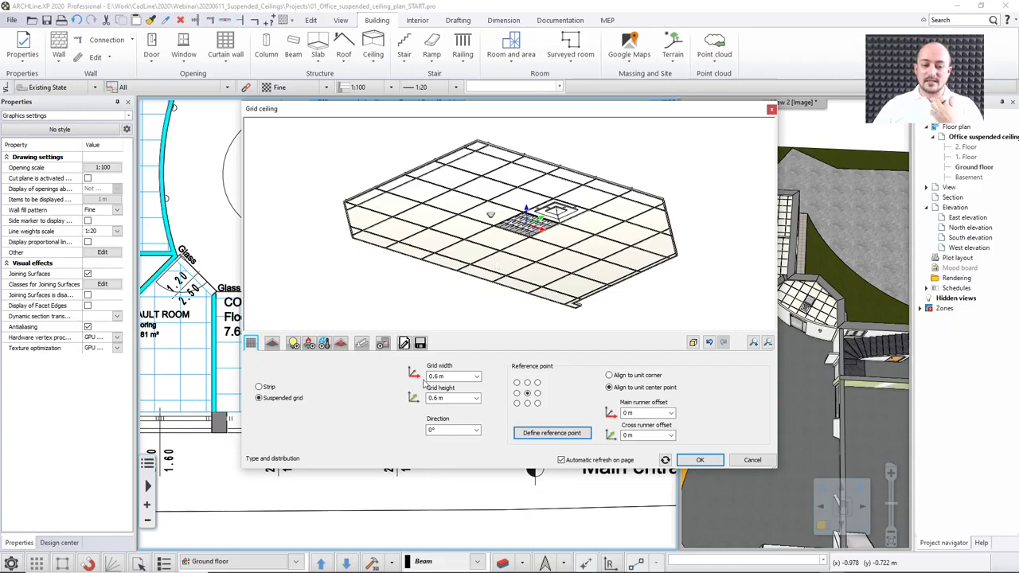
- Try the white and pine default panels, reselect Trim Edge Panel - White Nubby, and view the object library without adding a panel
click(271, 344)
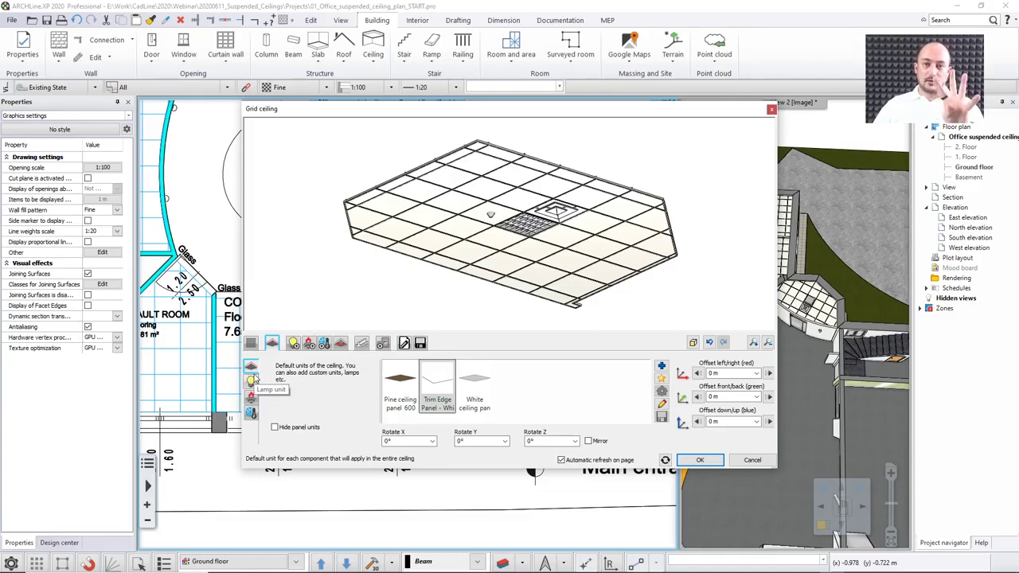
click(448, 389)
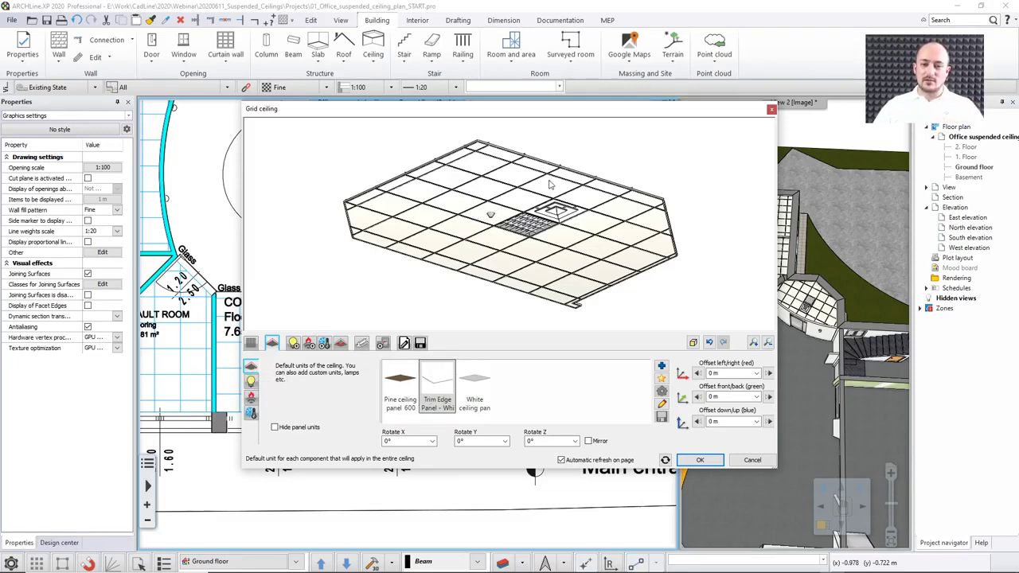
click(478, 370)
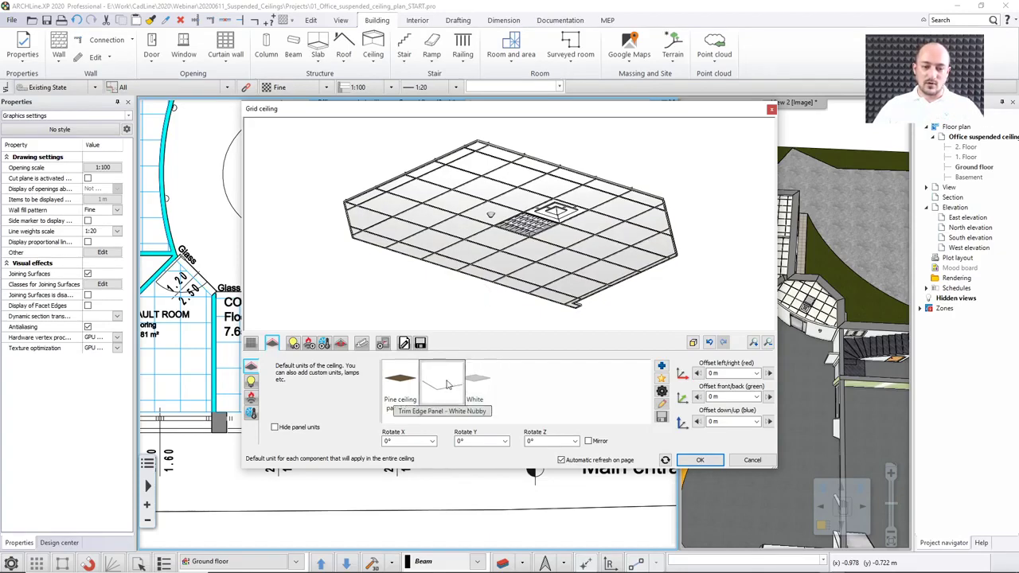
click(408, 385)
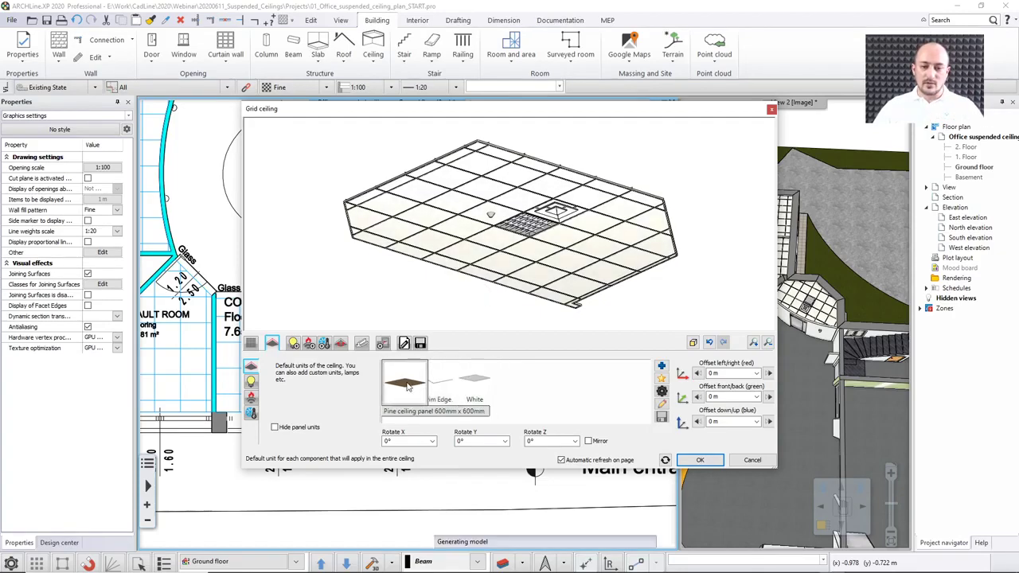
click(448, 388)
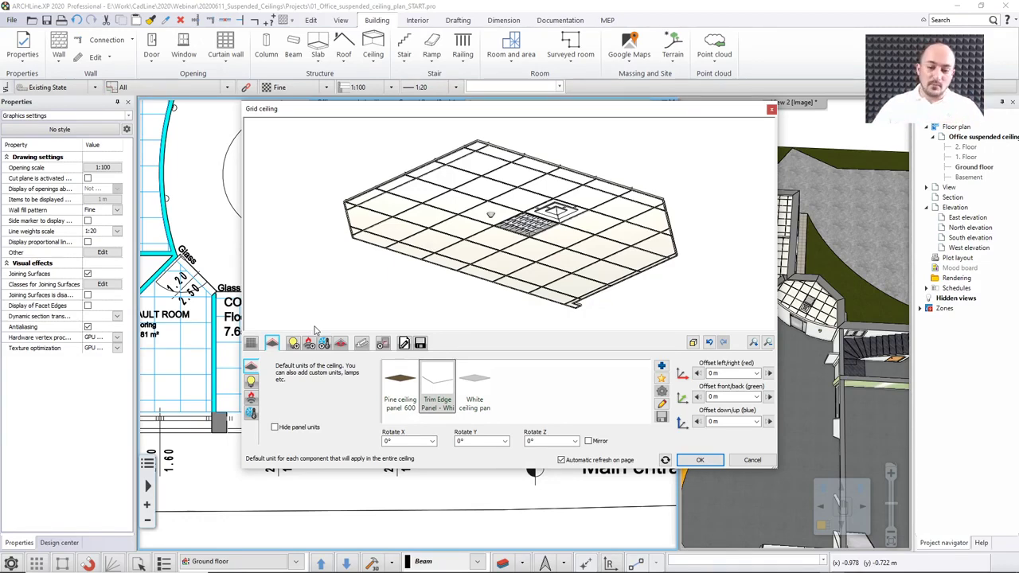
click(661, 365)
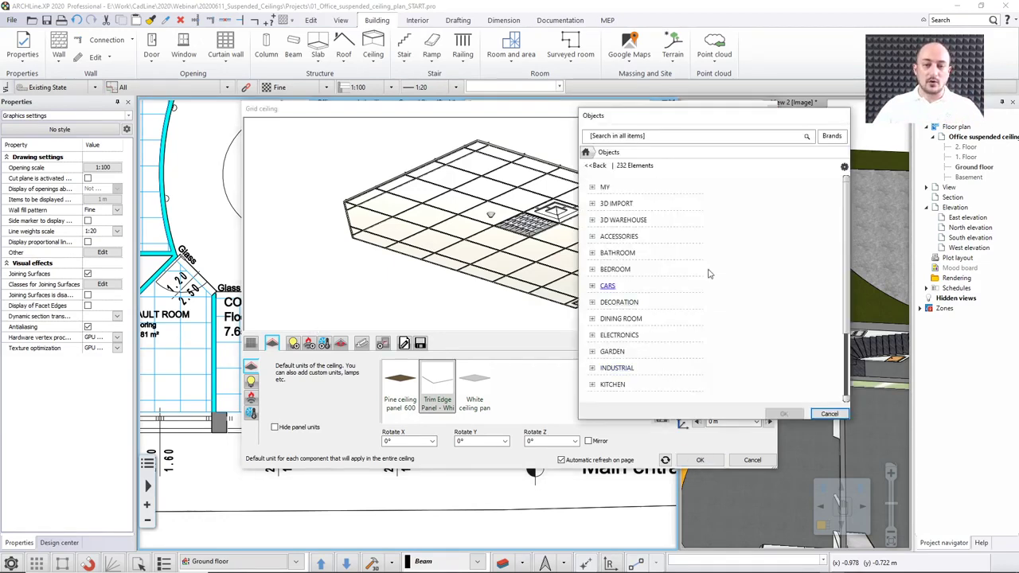
click(836, 415)
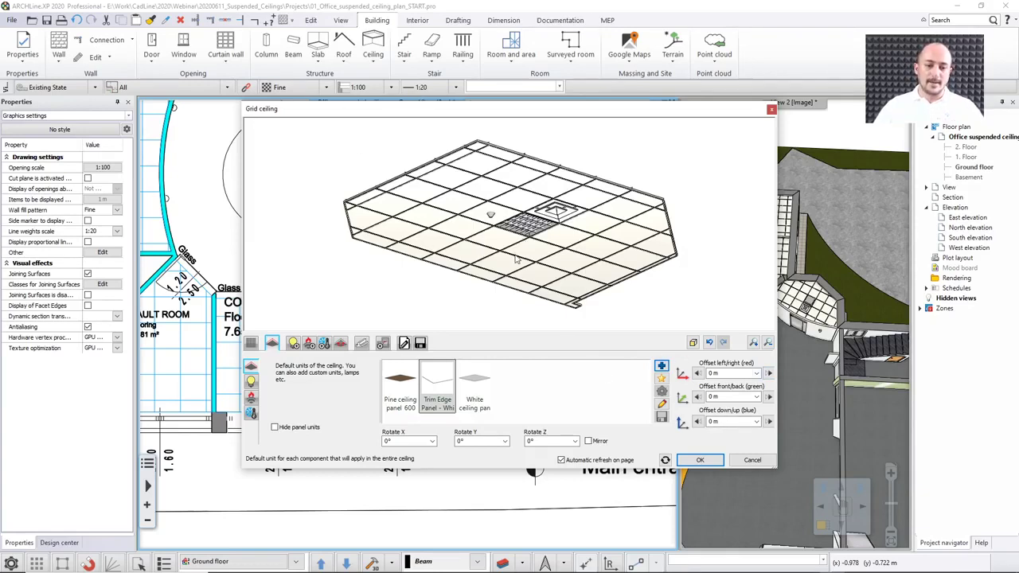
- Try Built-in ceiling lamp 600mm x 600mm as the default lamp unit and restore the recessed ceiling luminaire
click(251, 382)
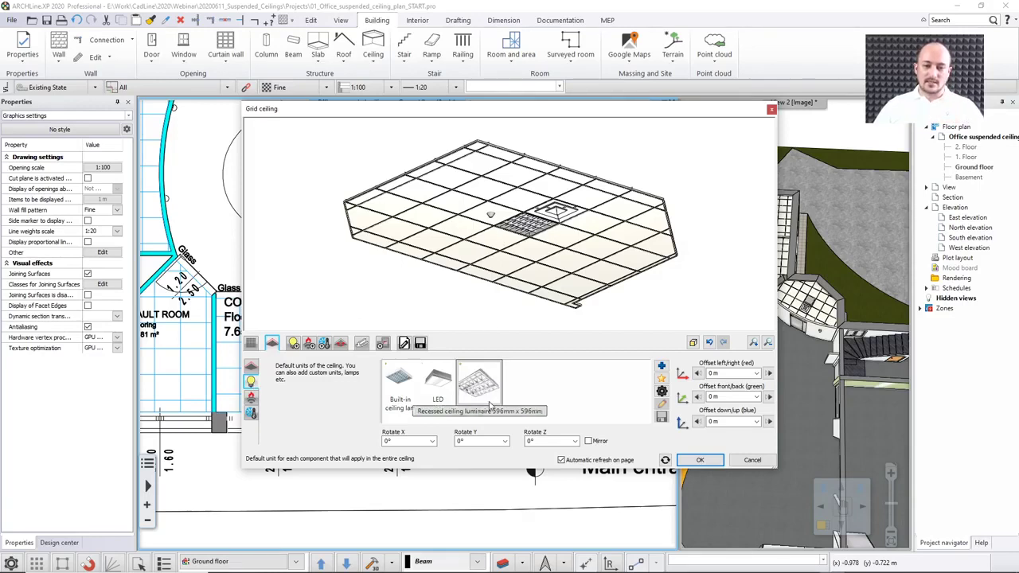
click(401, 384)
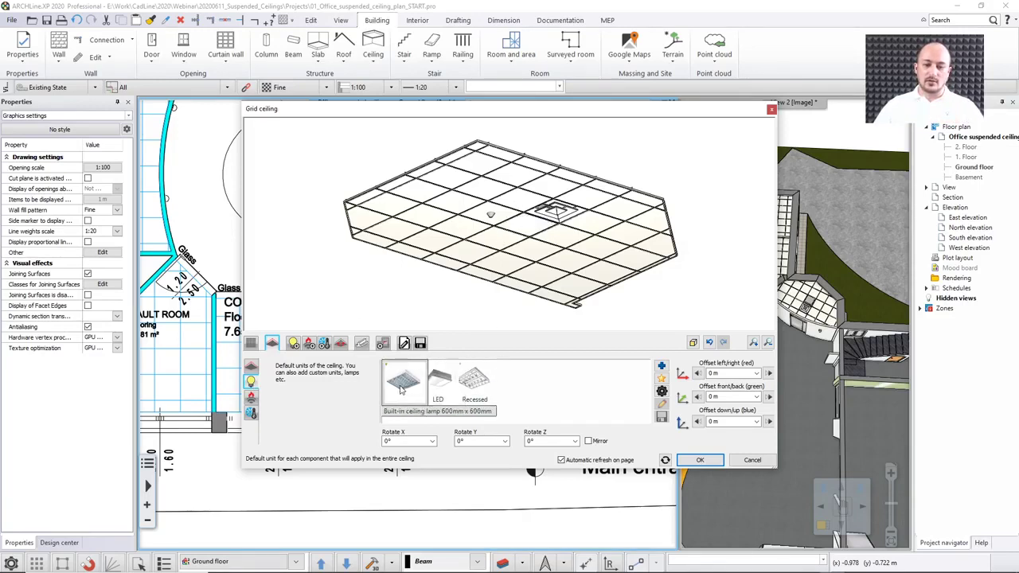
click(475, 384)
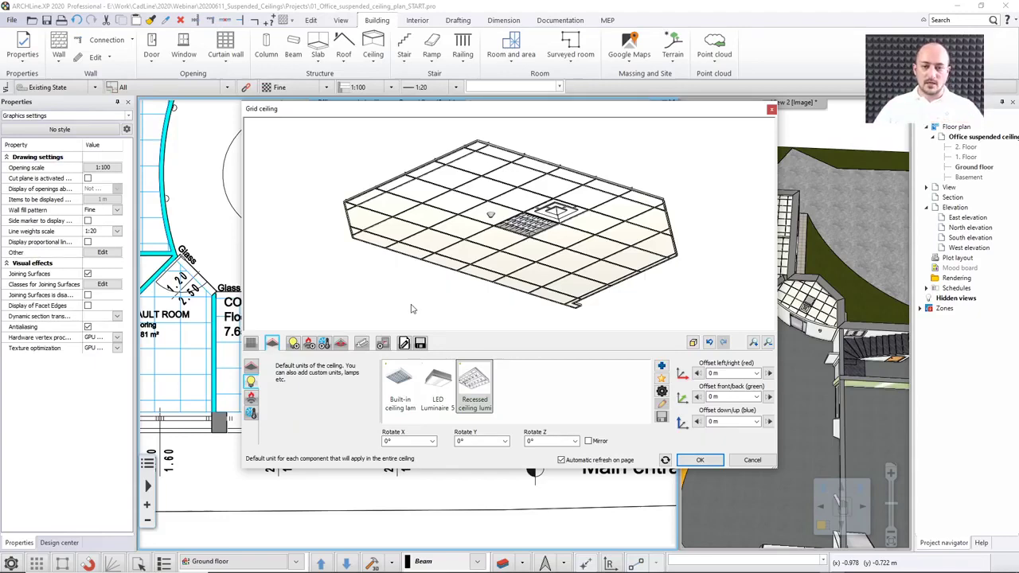
- Review the default fire protection and air distribution units of the OFFICE 01 ceiling
click(250, 397)
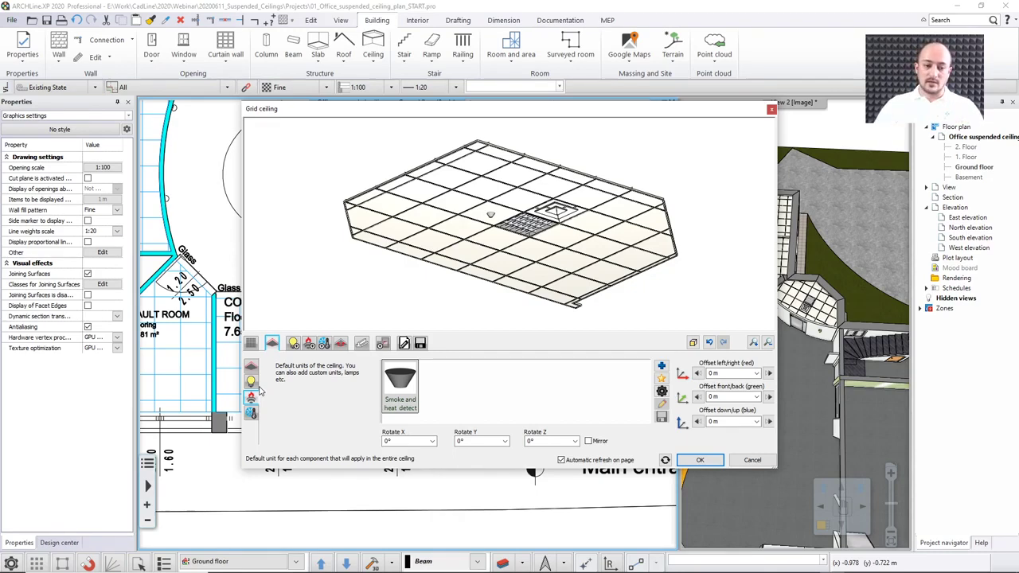
click(252, 413)
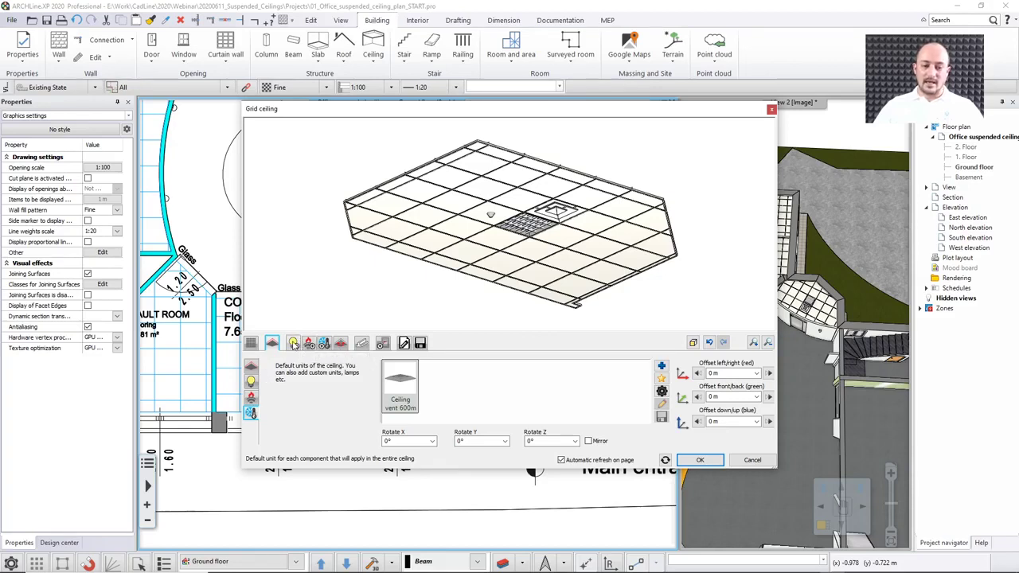
- Try the One row, One column and Grid layouts for the OFFICE 01 ceiling lights and restore One object
click(294, 342)
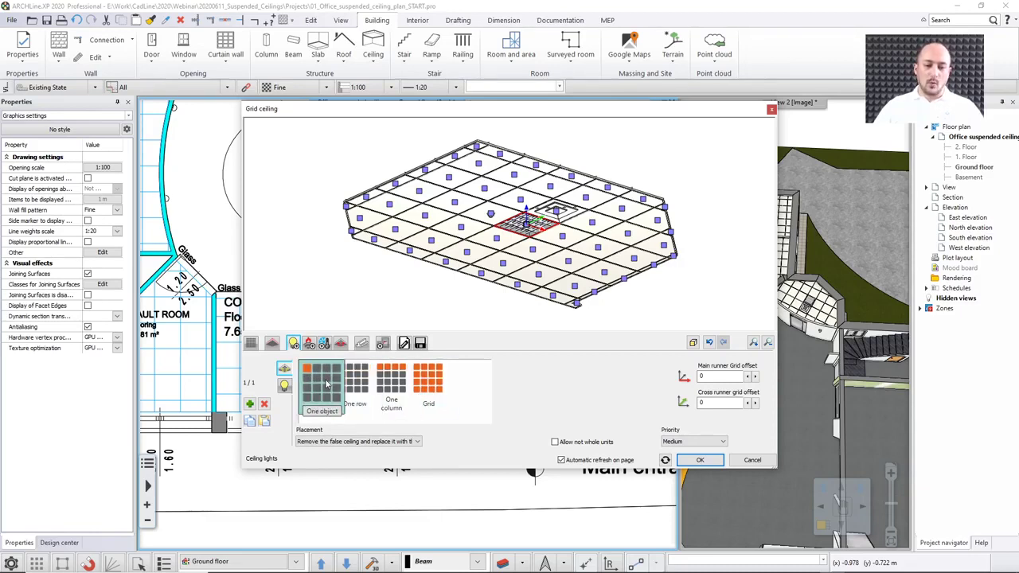
click(355, 381)
click(390, 394)
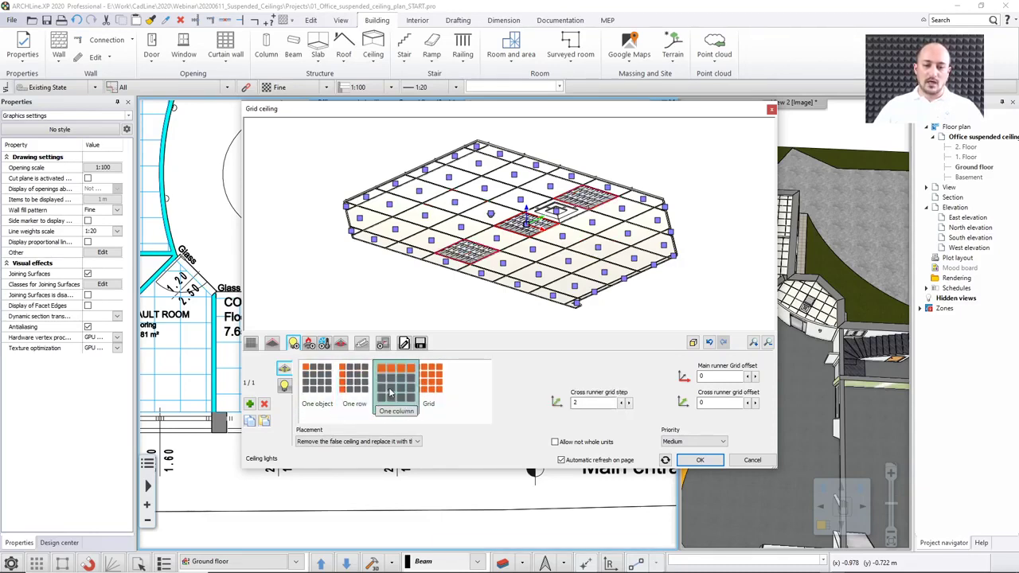
click(430, 380)
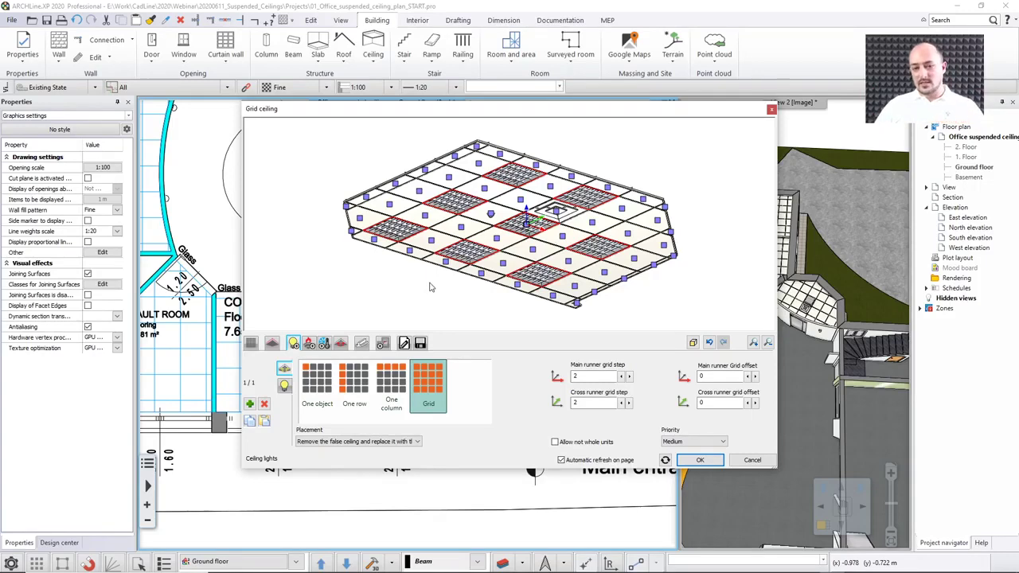
click(316, 380)
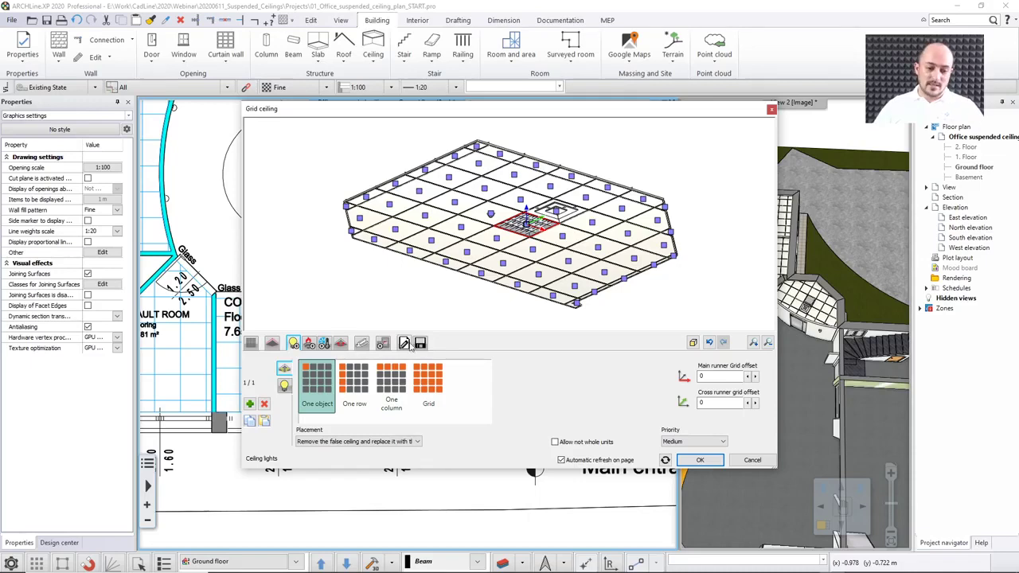
- Try the Grid light layout with runner grid steps of 3, the One column and One row layouts, and restore One object
click(427, 380)
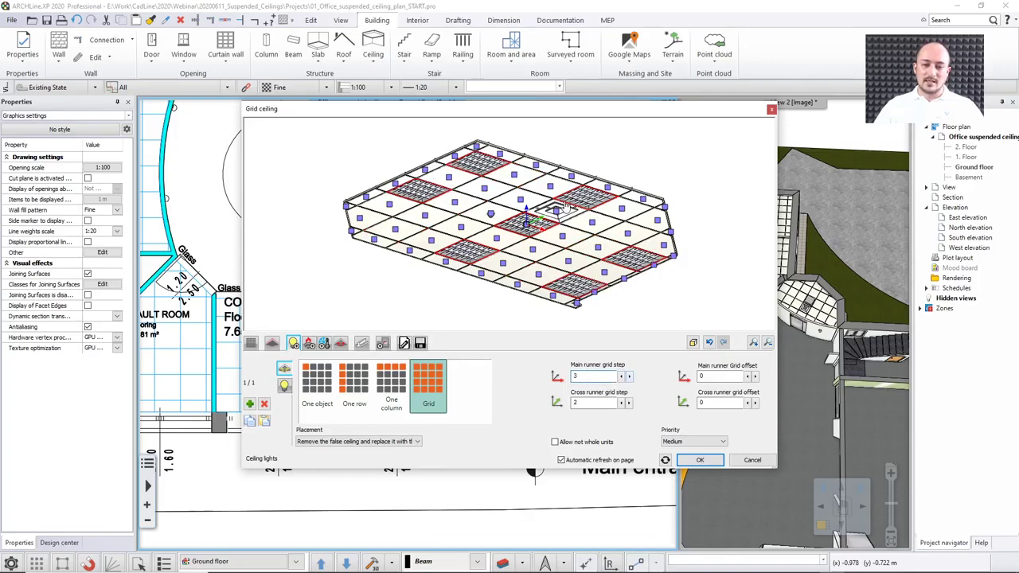
click(628, 403)
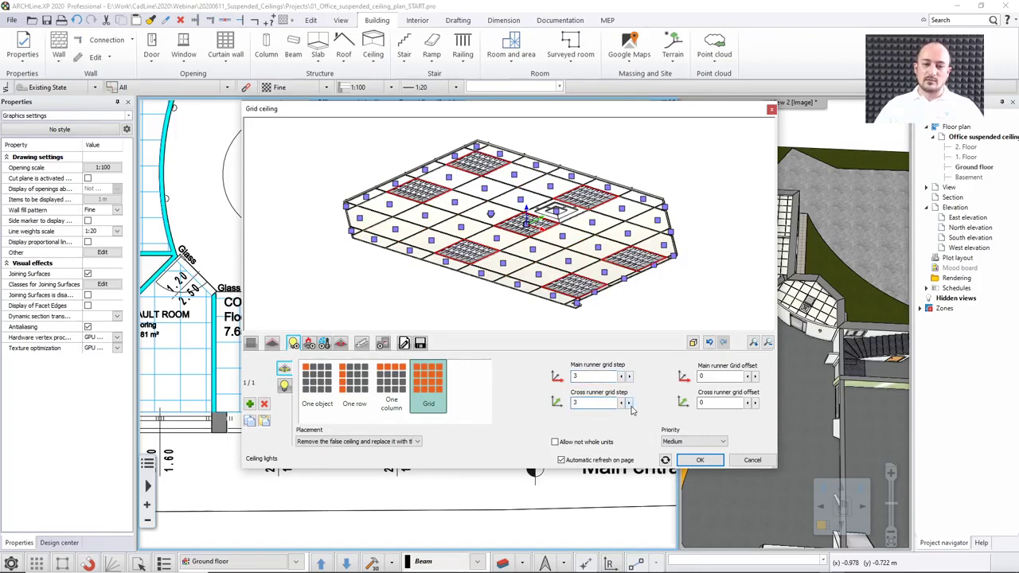
click(621, 376)
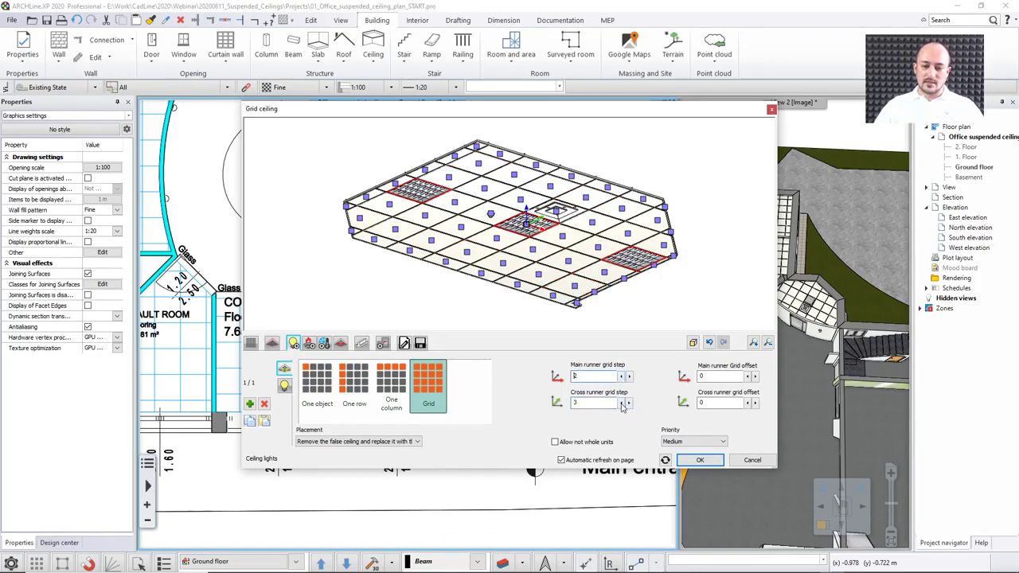
click(622, 403)
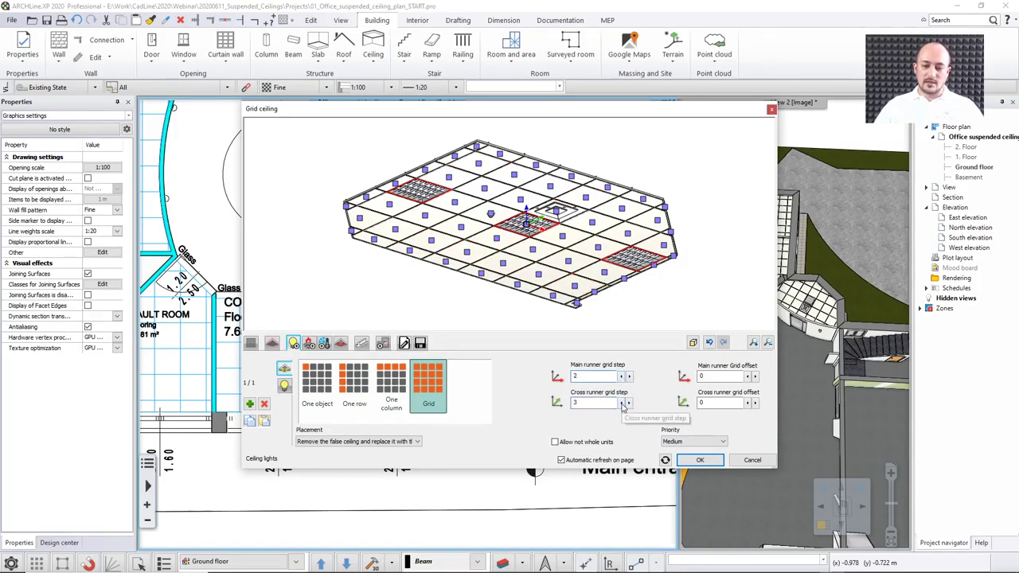
click(388, 380)
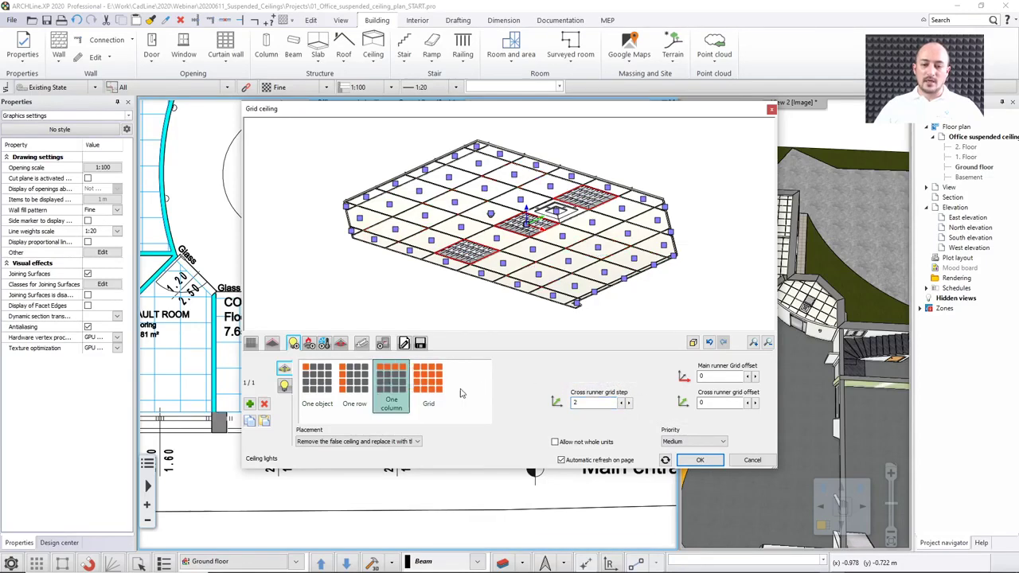
click(347, 380)
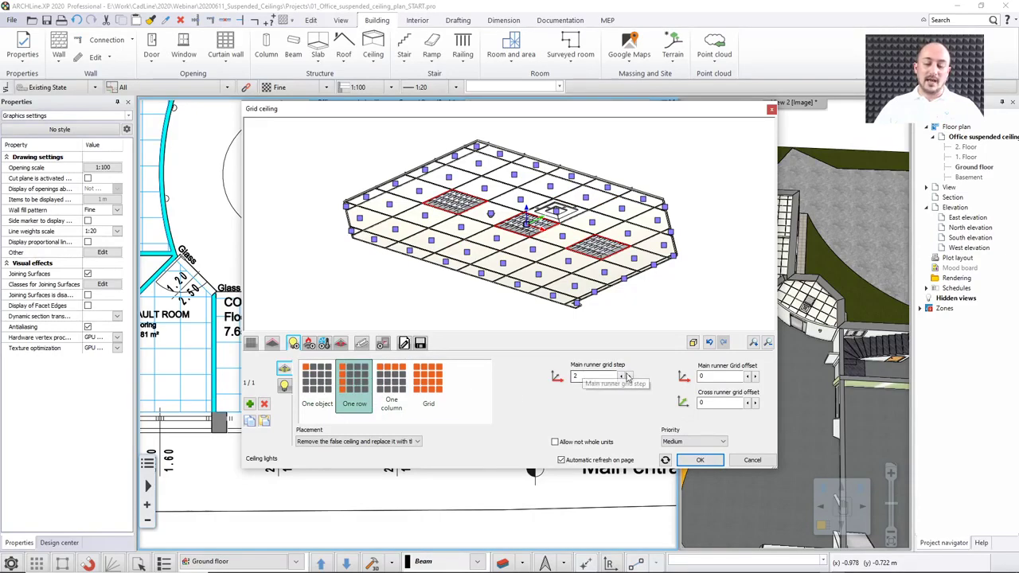
click(314, 381)
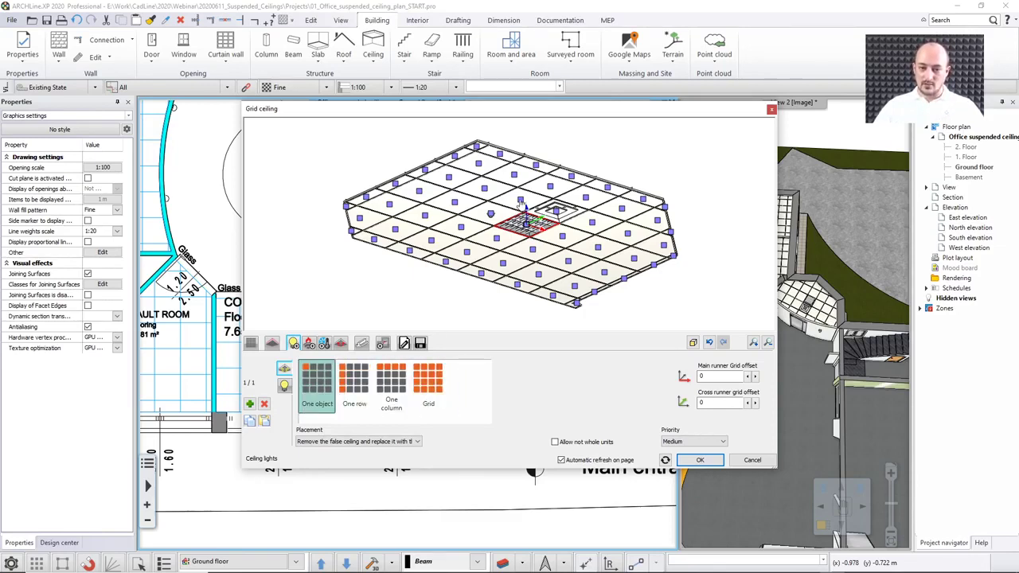
- Try moving the single ceiling light to other grid cells and restore its main and cross runner grid offsets to 0
drag(521, 205, 430, 219)
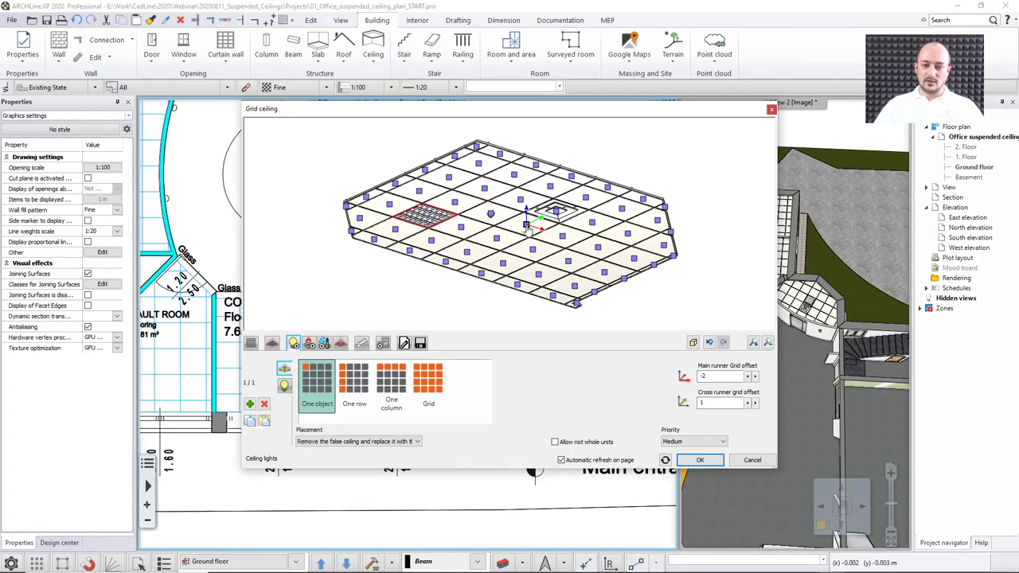
click(527, 227)
click(526, 226)
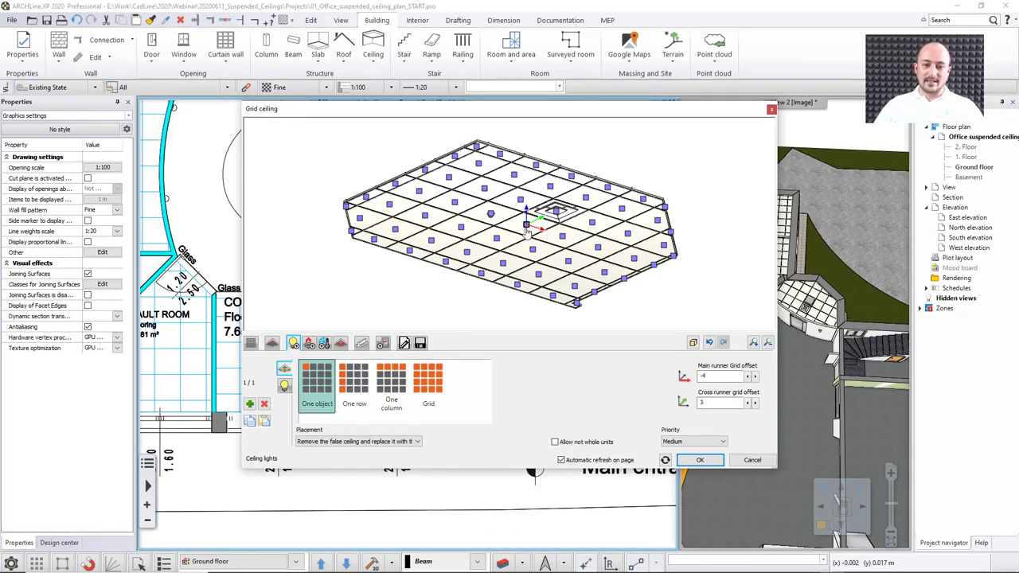
click(527, 232)
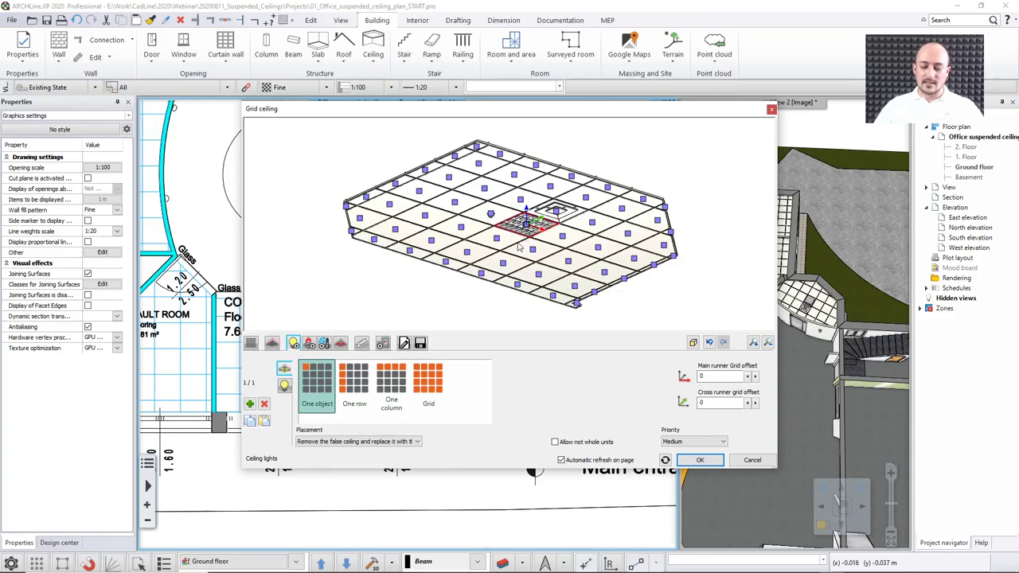
click(755, 379)
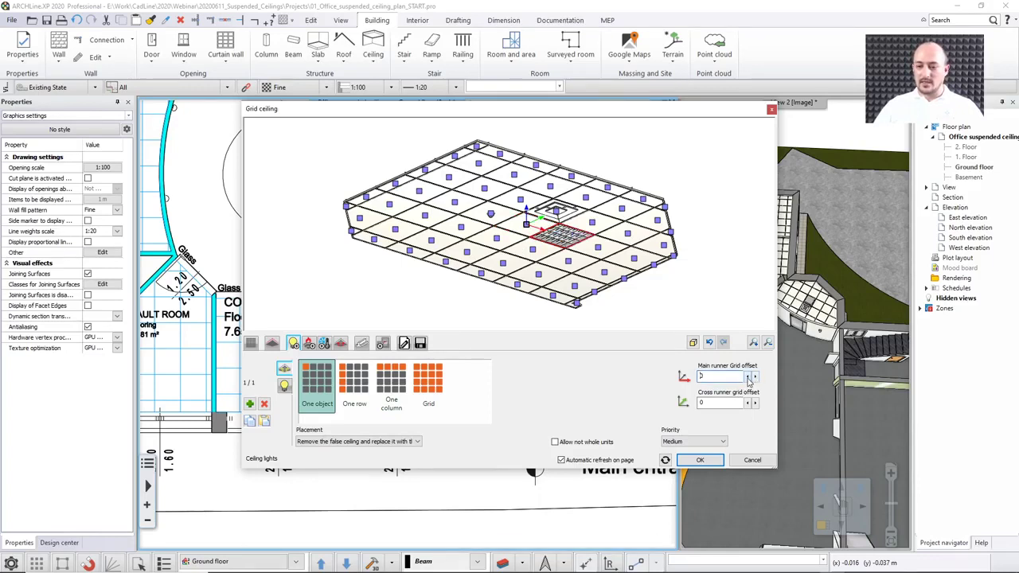
click(748, 379)
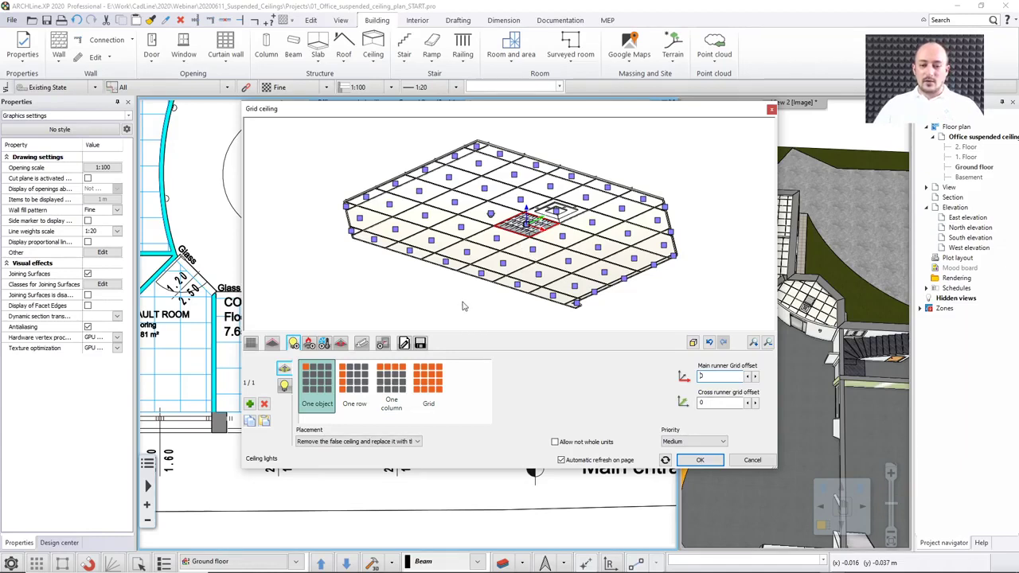
- Review the ceiling light's object settings with Apply the default, compare them with the default lamp unit, and return to the light layout
click(284, 386)
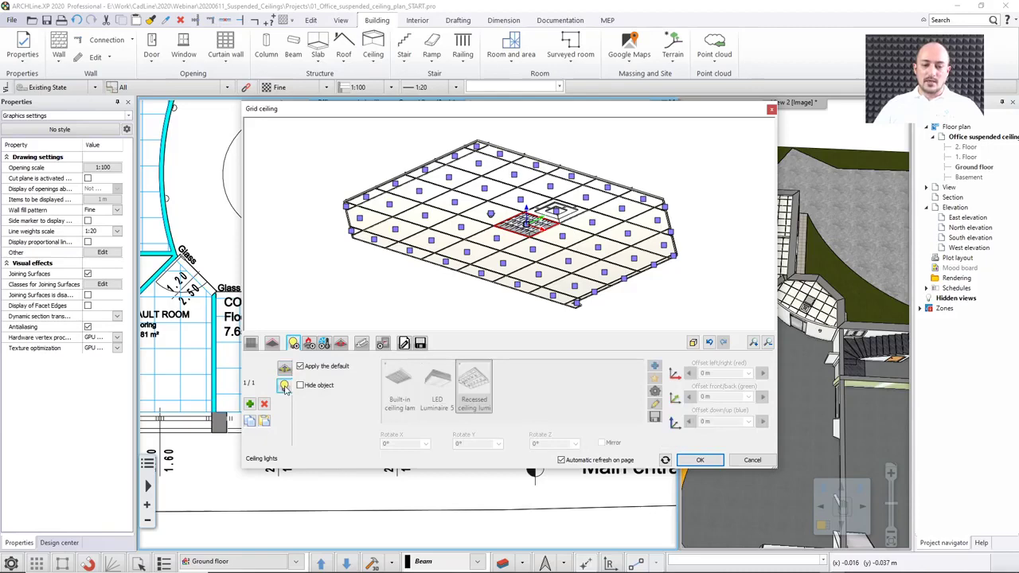
click(271, 343)
click(252, 381)
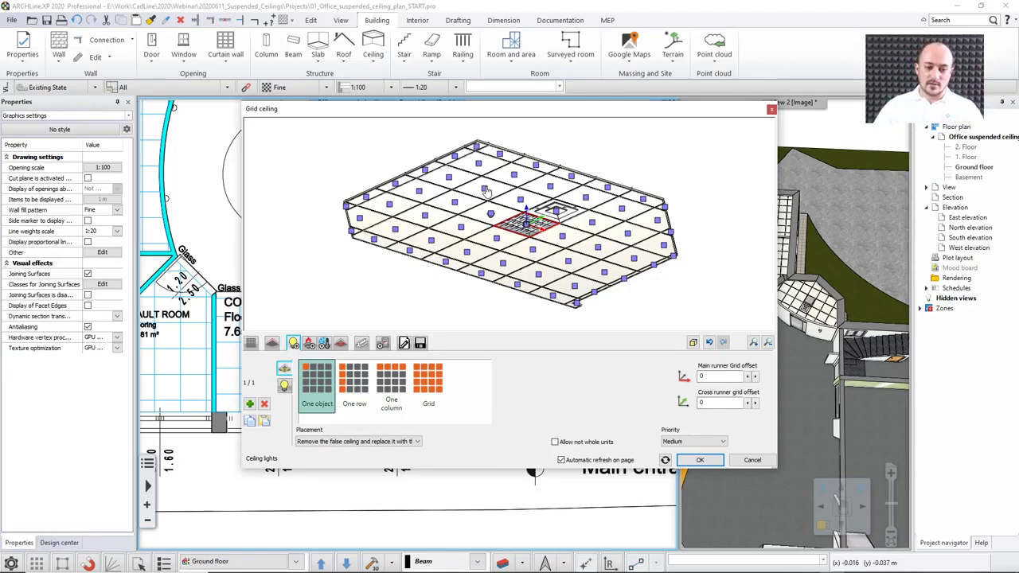
click(285, 385)
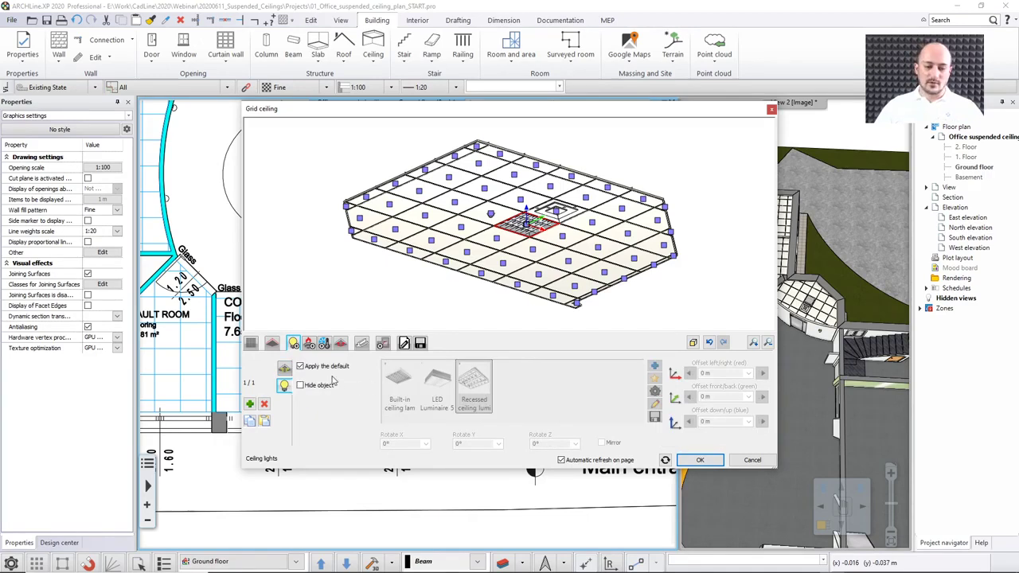
click(284, 368)
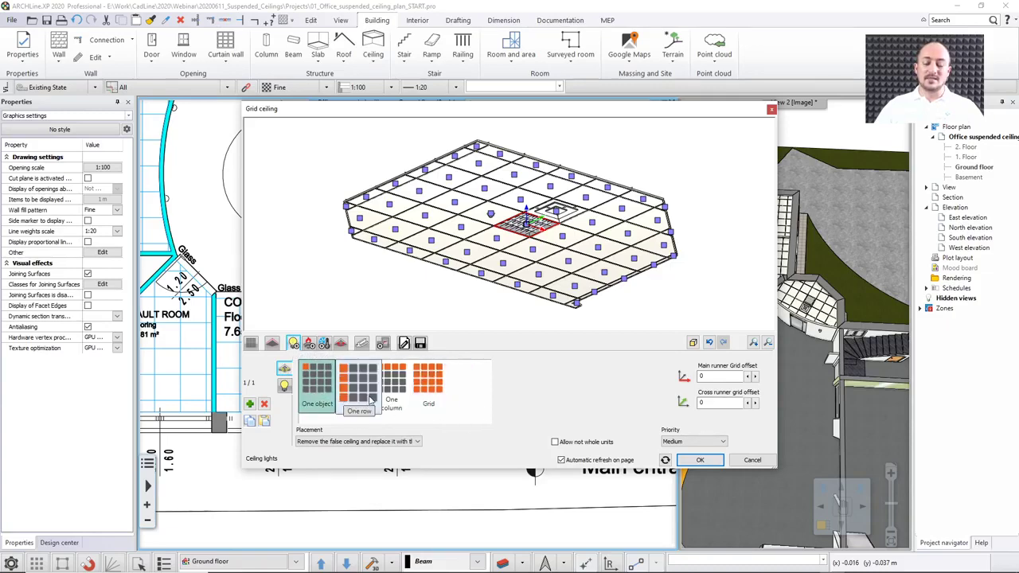
- Check the planned lamps in OFFICE 01, place the light at main runner grid offset -2, and arrange One row with grid step 4
drag(472, 116, 421, 481)
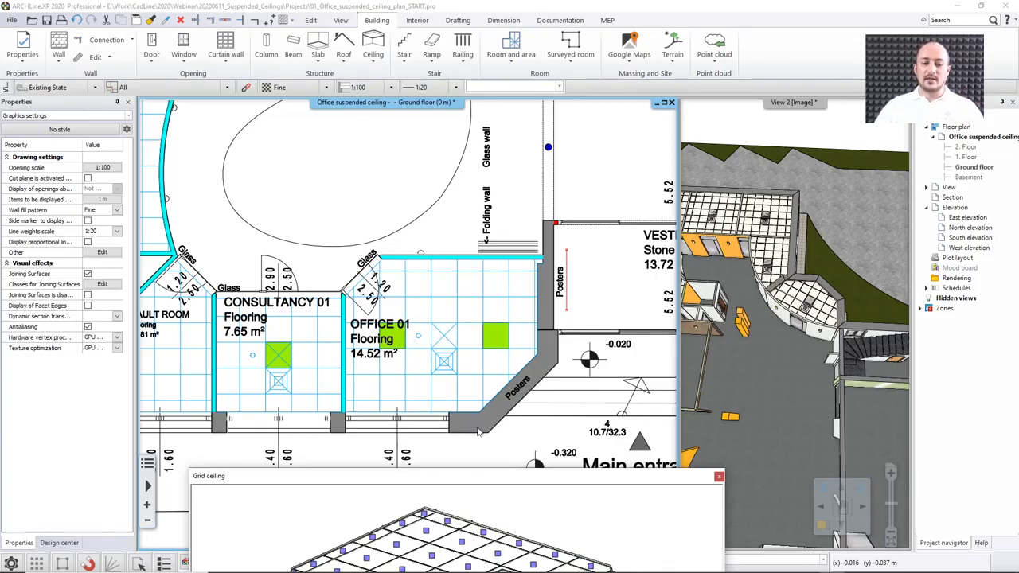
drag(471, 478, 526, 159)
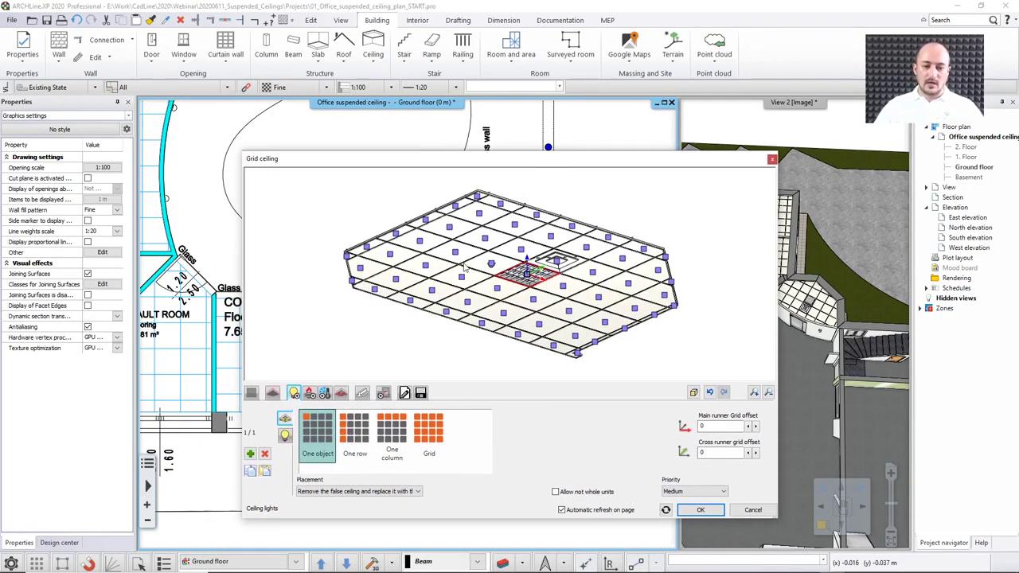
click(322, 437)
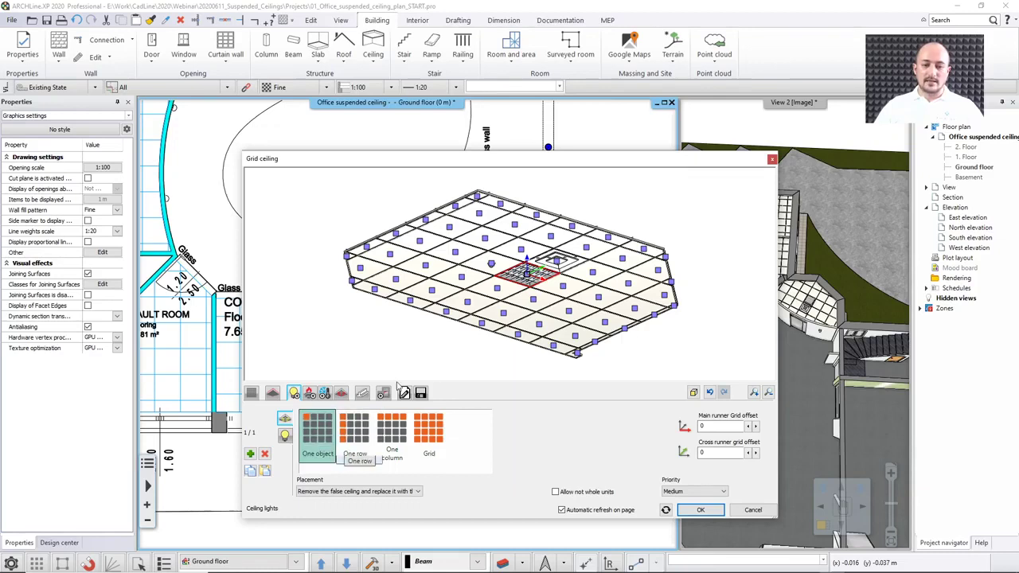
click(454, 255)
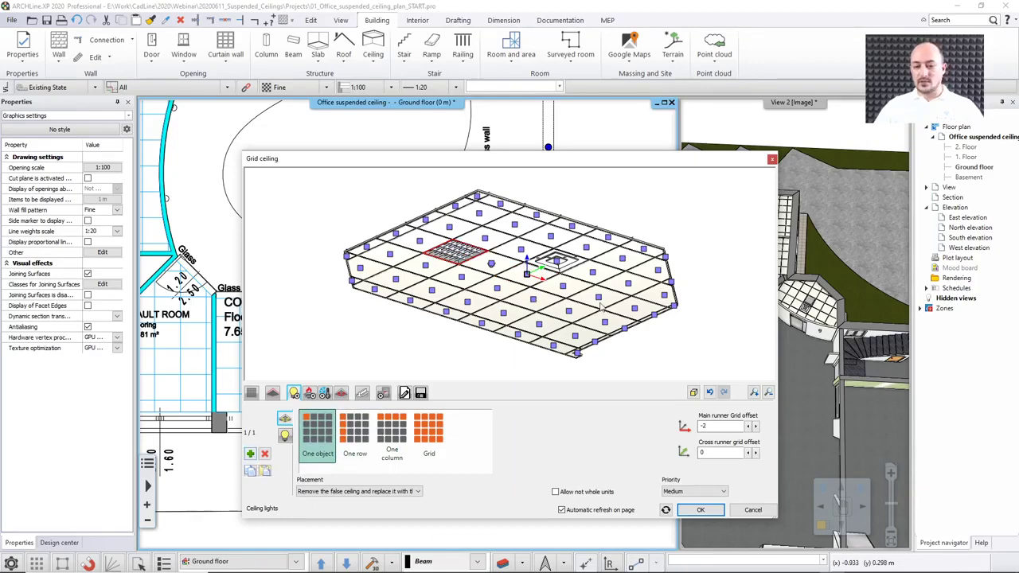
click(360, 436)
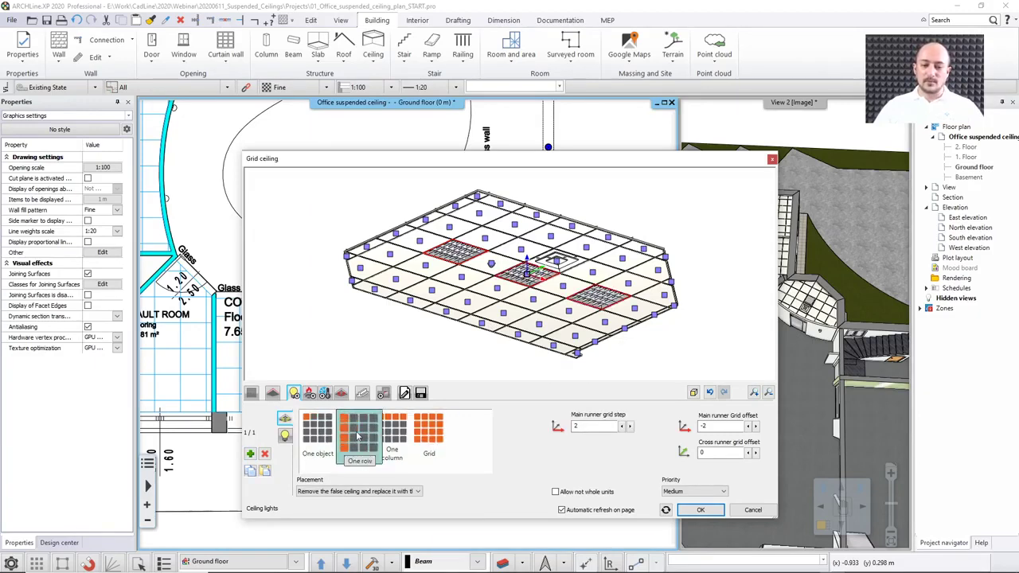
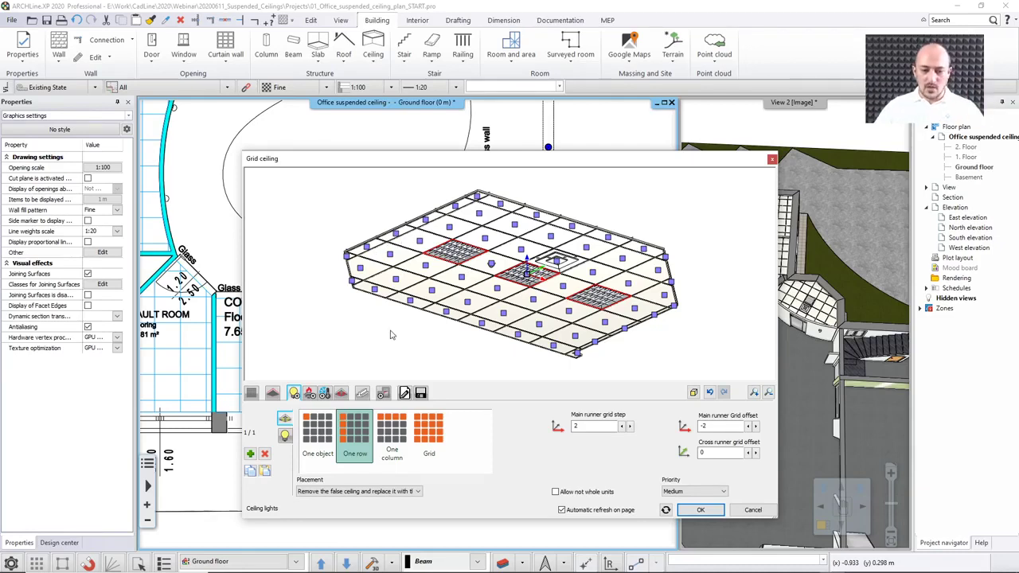
click(630, 427)
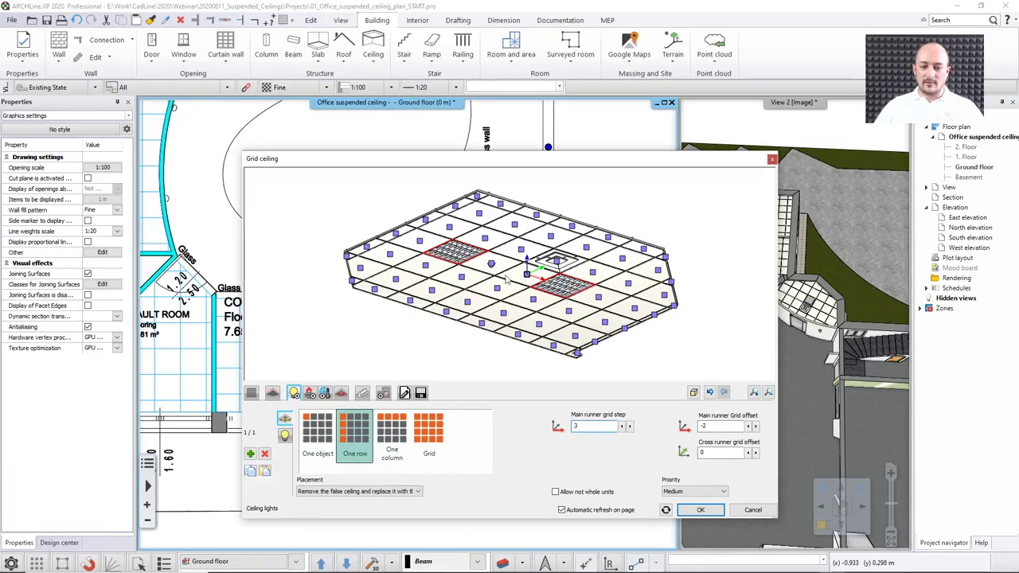
click(630, 427)
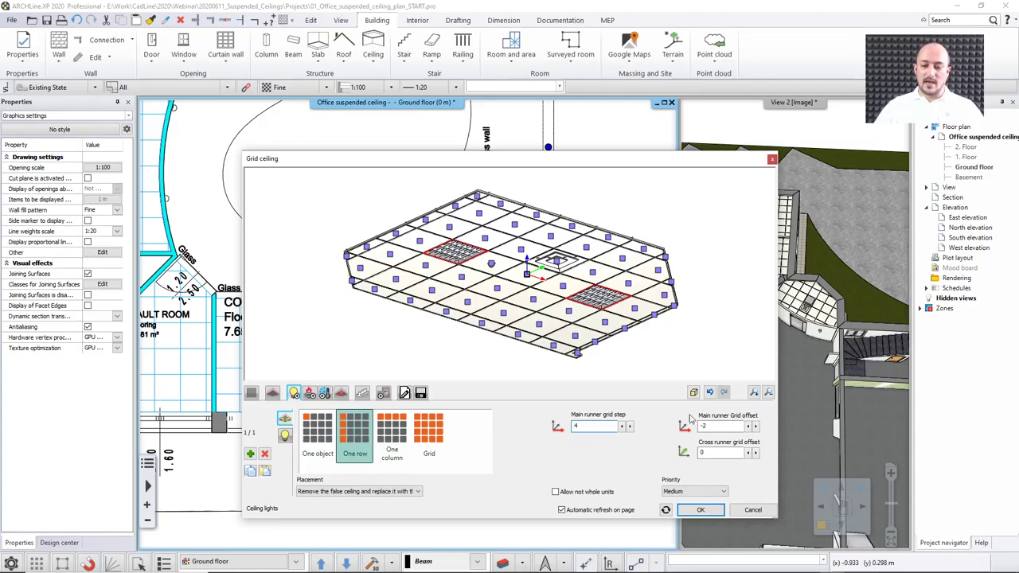
- Set the light row's main runner grid offset to 0 after trying -1, and review the ceiling grid's reference point settings
double_click(721, 426)
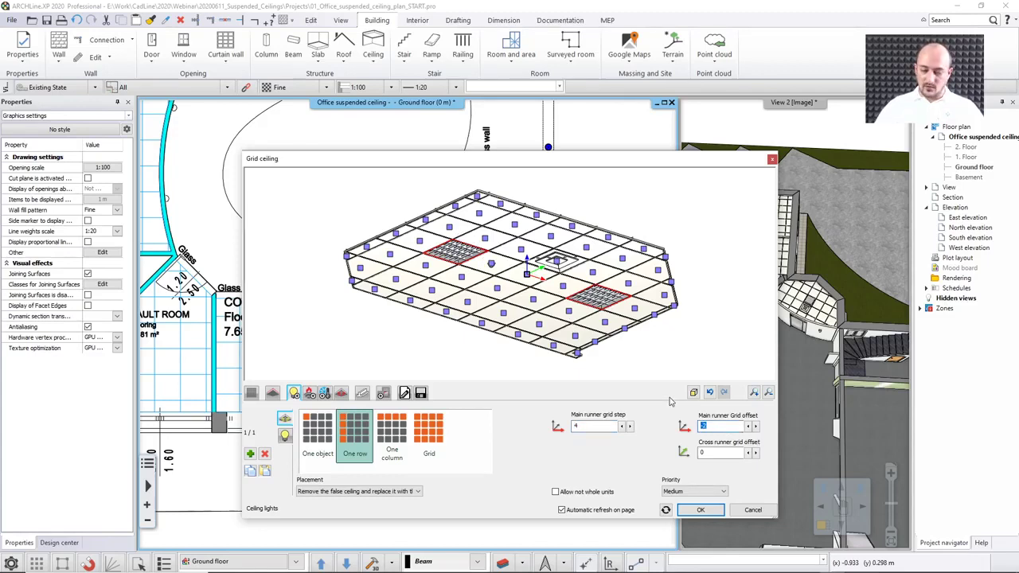
text(0)
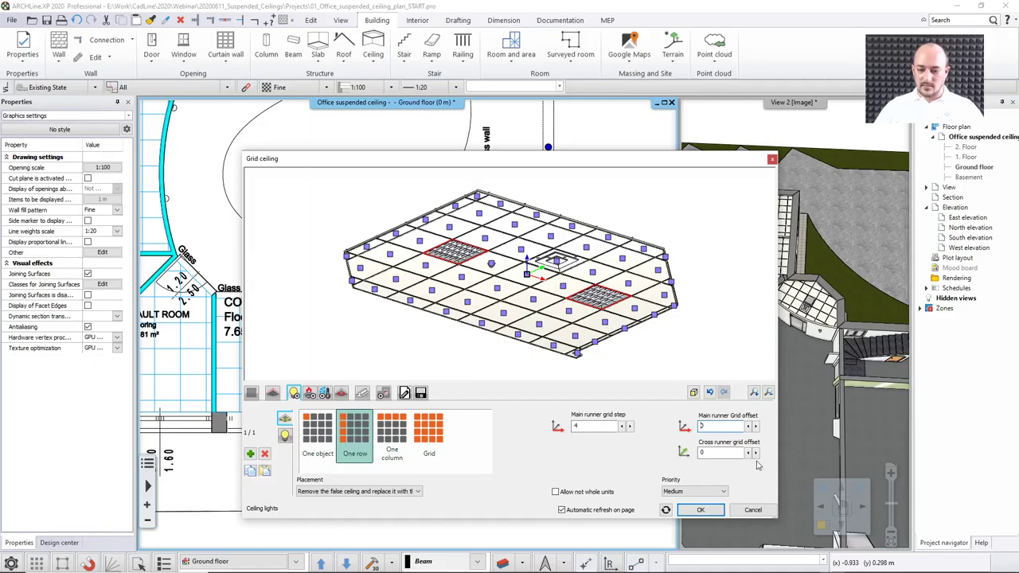
click(665, 509)
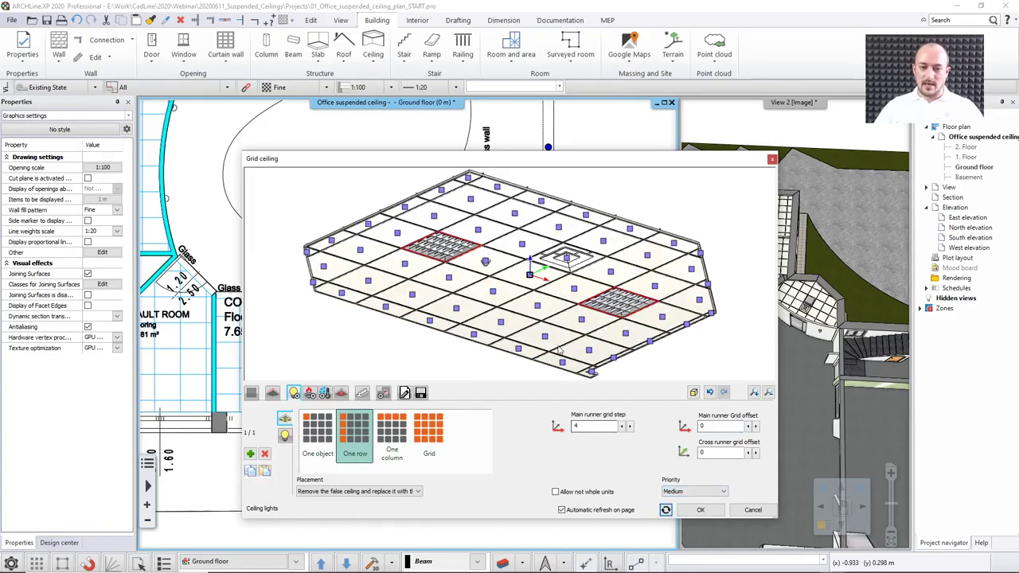
double_click(720, 426)
text(13)
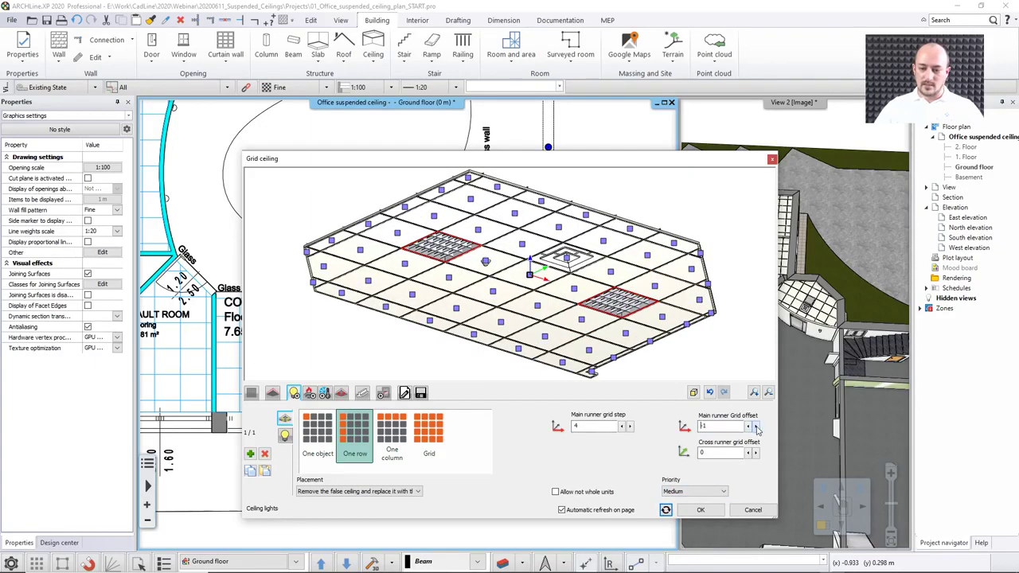
click(756, 428)
double_click(727, 428)
text(5)
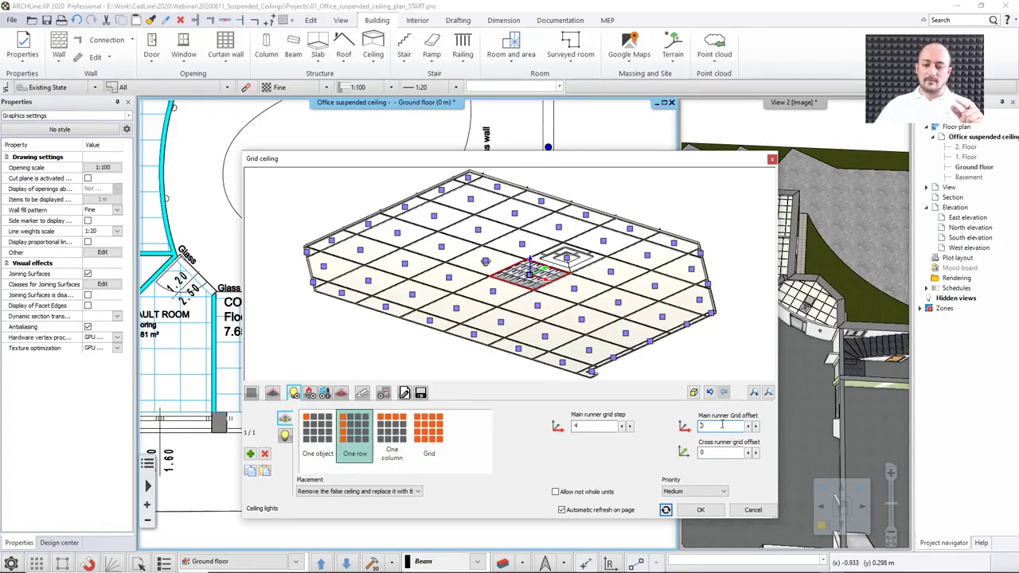
click(252, 393)
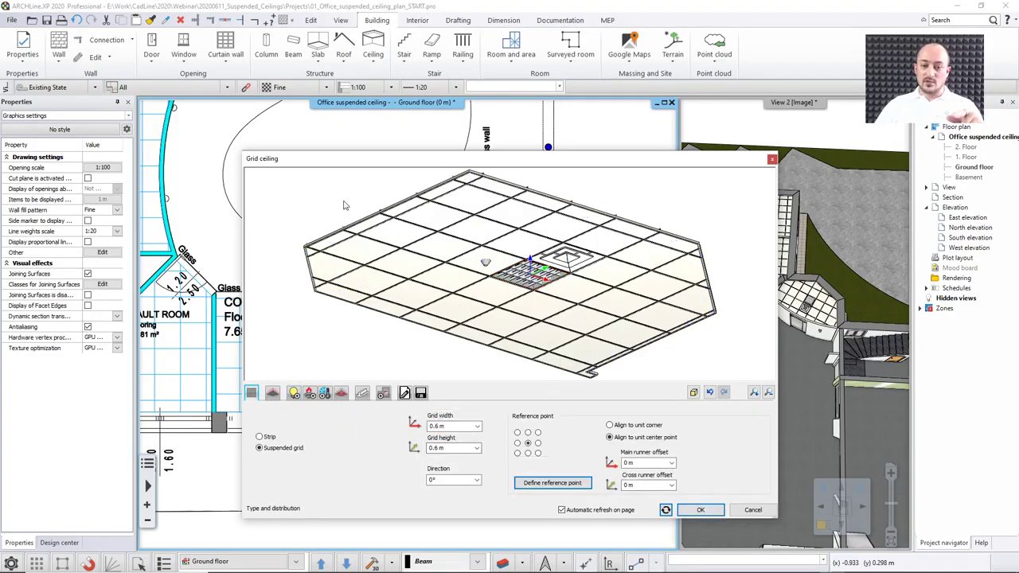
click(293, 393)
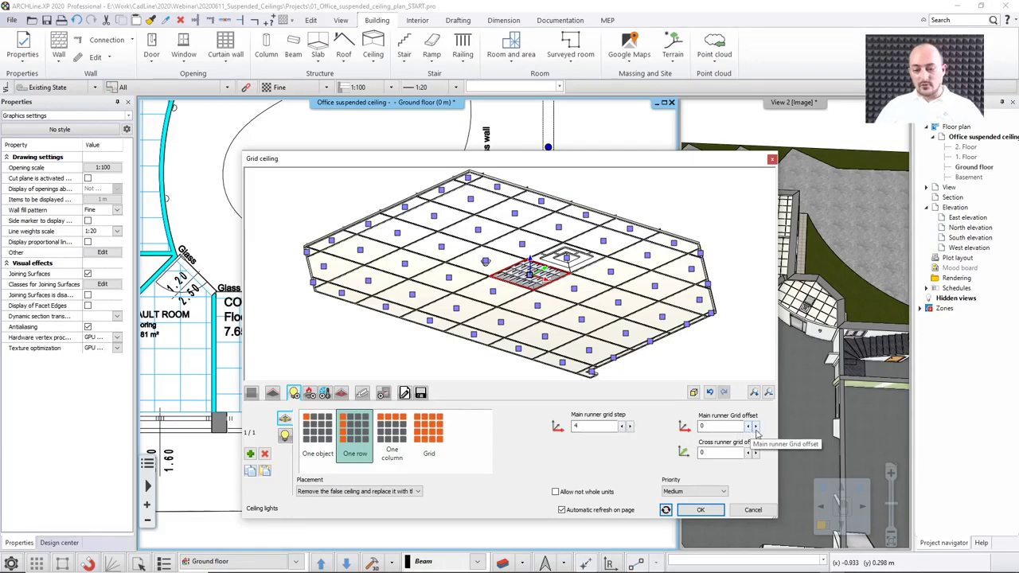
- Set the light row's main runner grid offset to 2 and compare the lights with the planned lamps in OFFICE 01
click(754, 427)
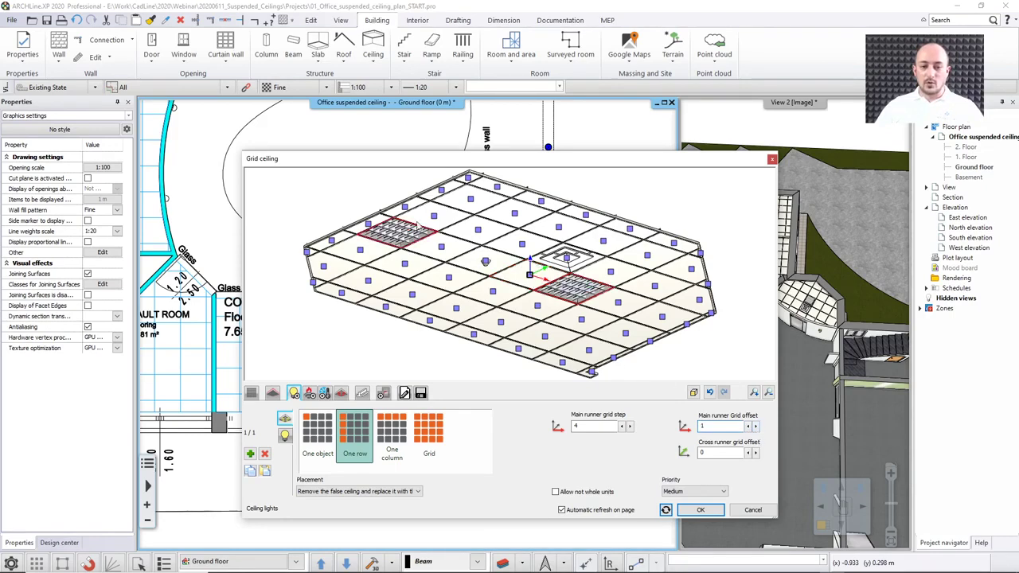
click(754, 426)
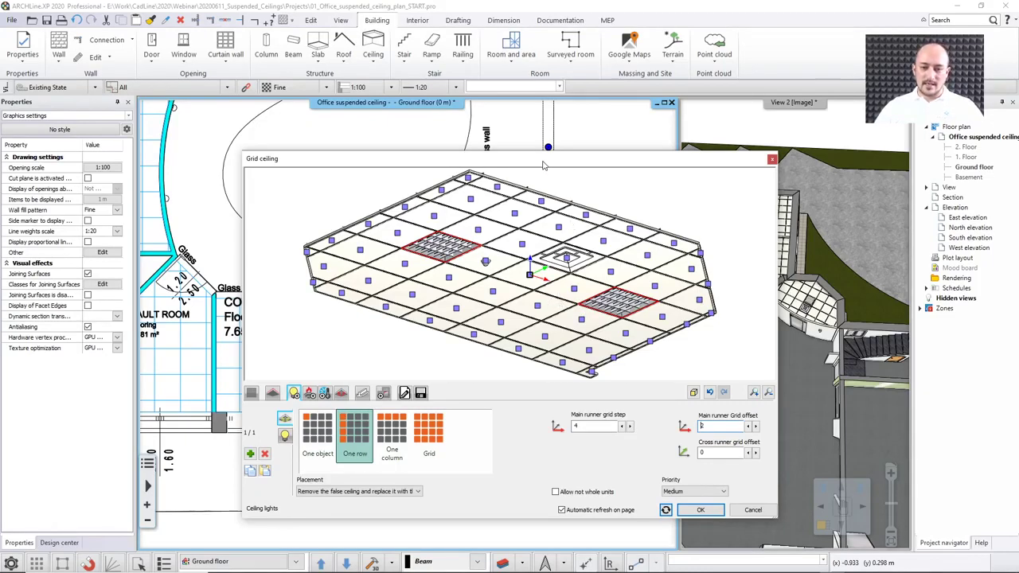
drag(545, 163, 620, 228)
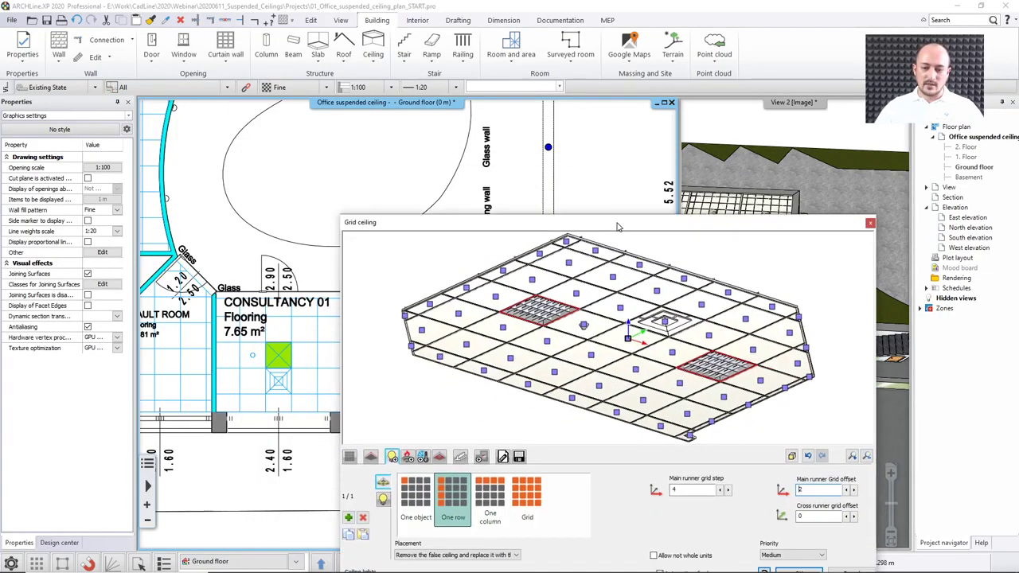
drag(675, 264, 685, 334)
scroll(618, 358, down, 3)
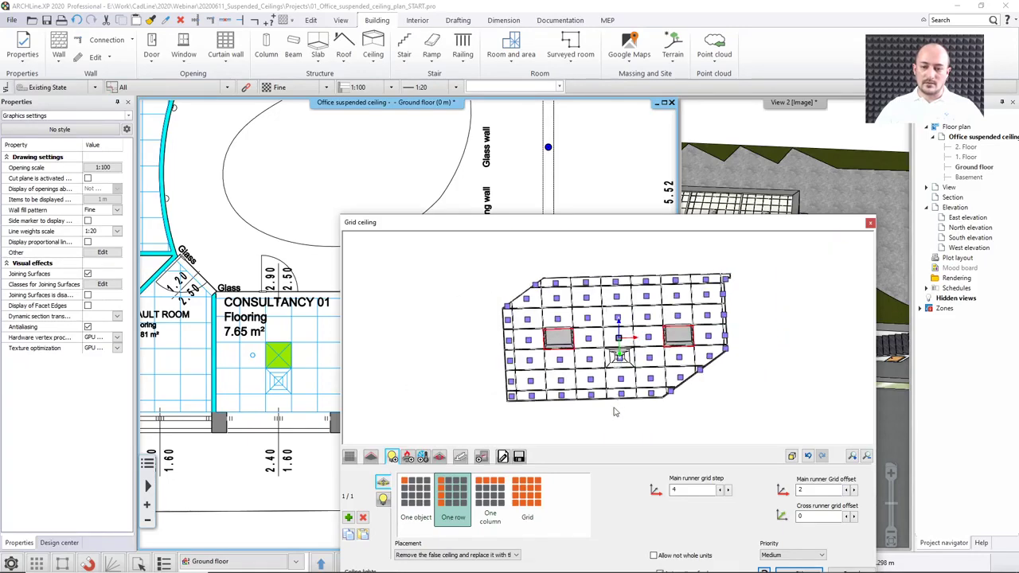
drag(586, 227, 467, 400)
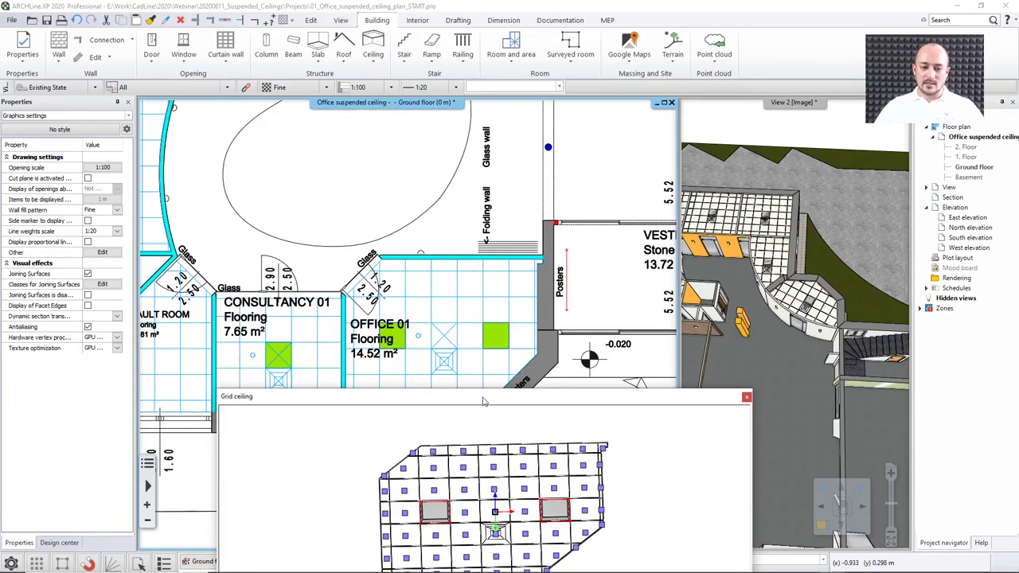
drag(484, 400, 605, 187)
drag(611, 392, 610, 271)
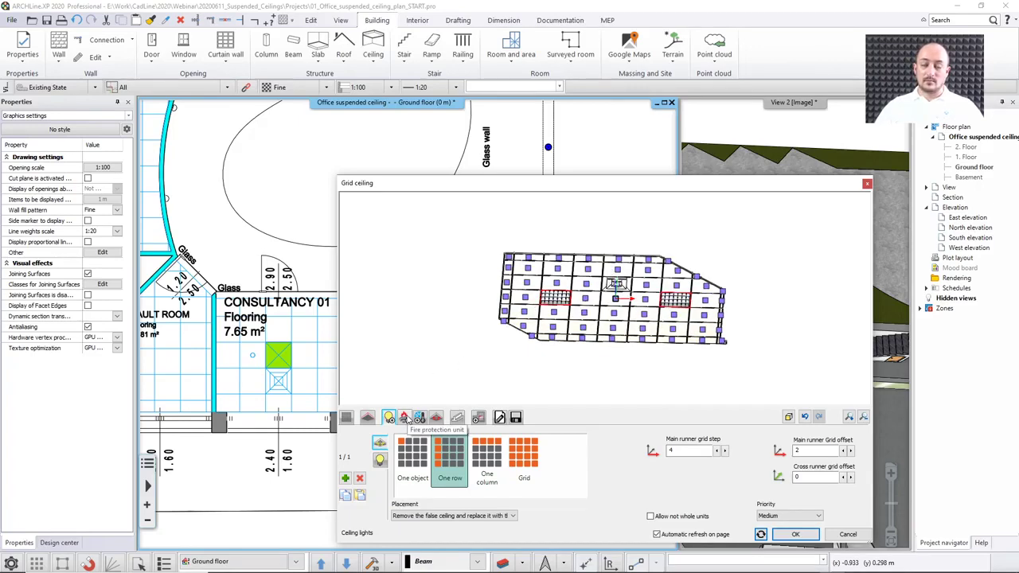
- Review the fire protection unit's layout, placement option and smoke detector object settings, examining the unit from below and above the ceiling
click(404, 418)
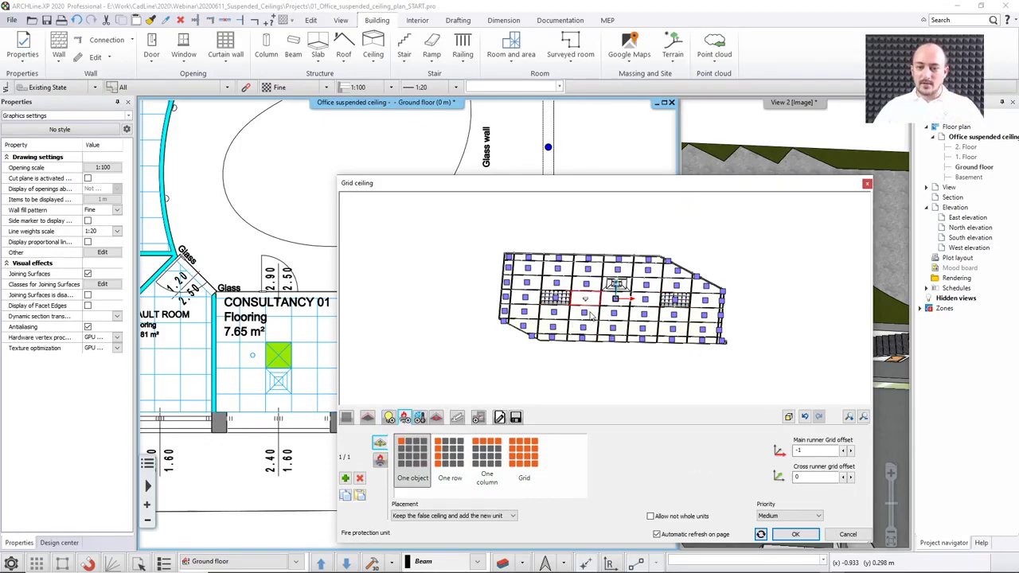
scroll(590, 311, up, 2)
scroll(590, 310, up, 2)
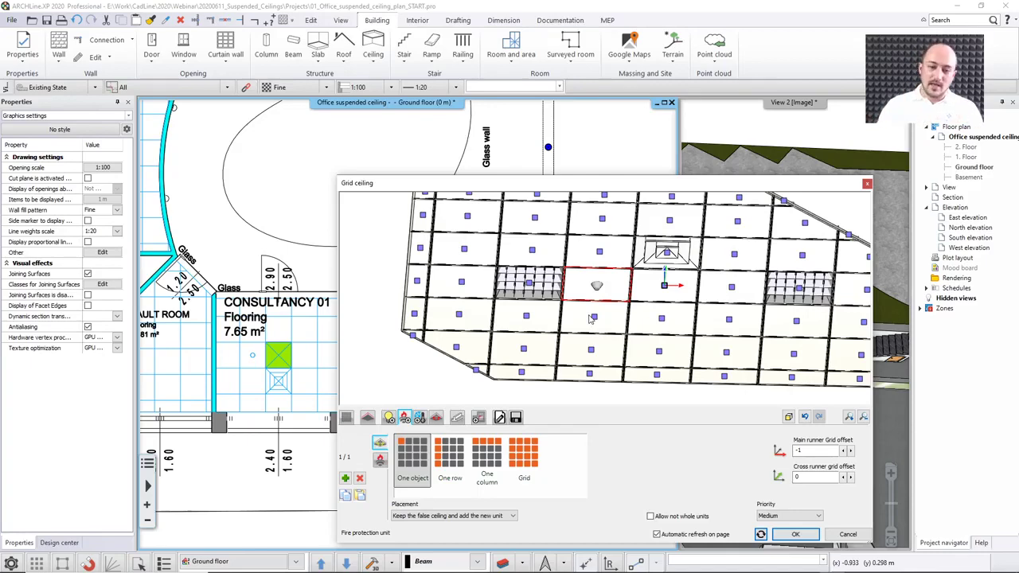
drag(456, 324, 540, 291)
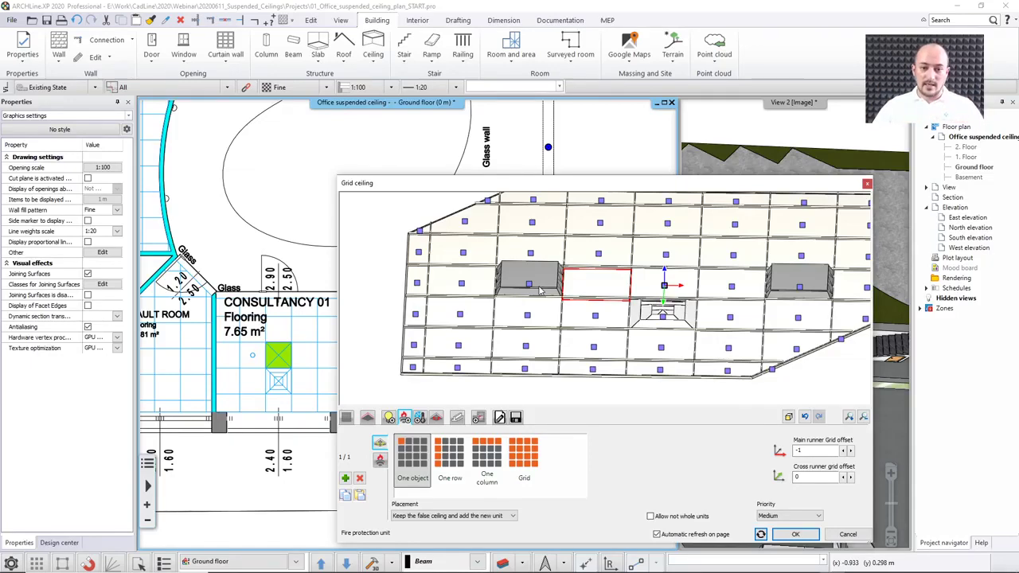
drag(372, 342, 485, 312)
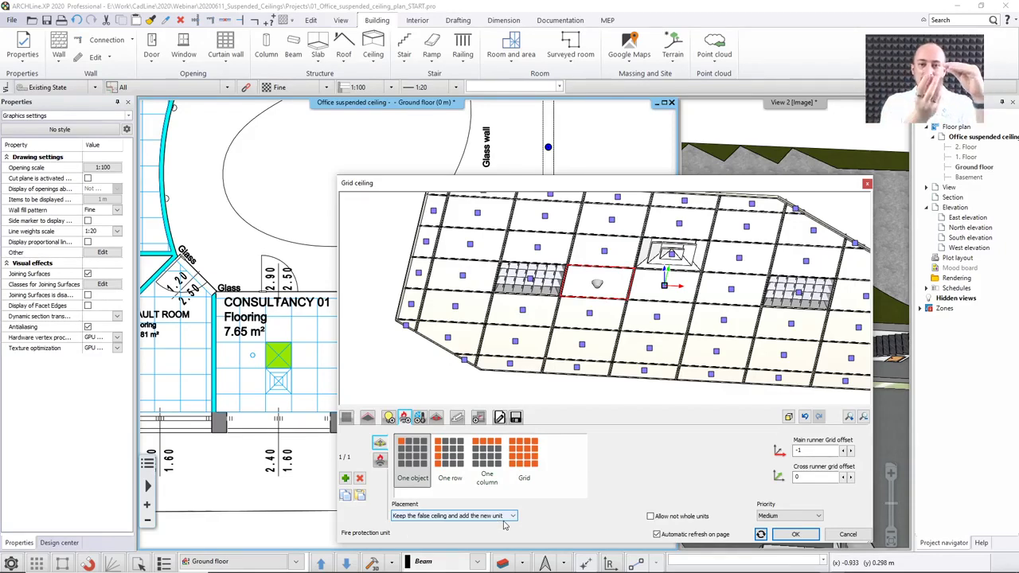
click(379, 460)
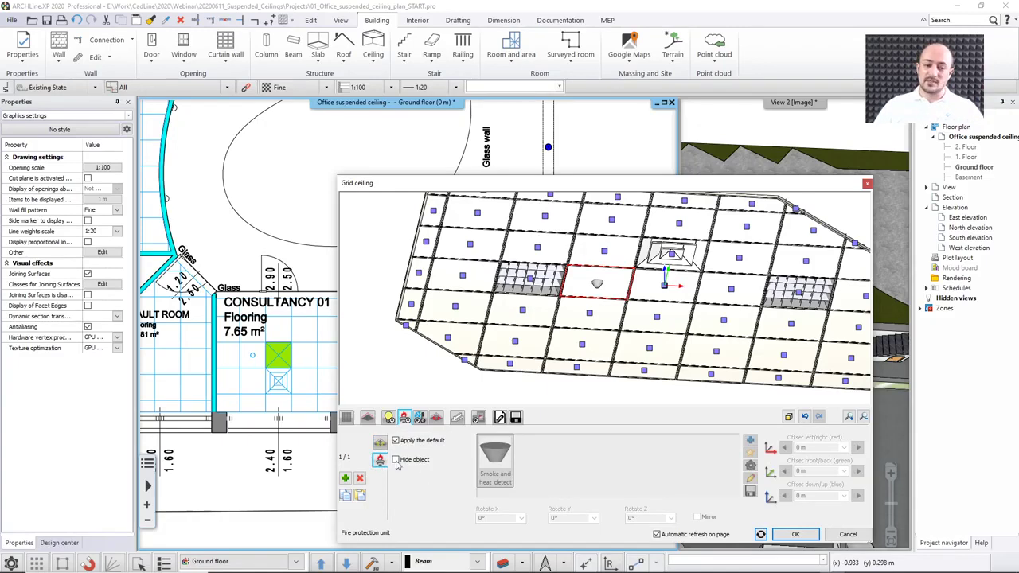
click(379, 444)
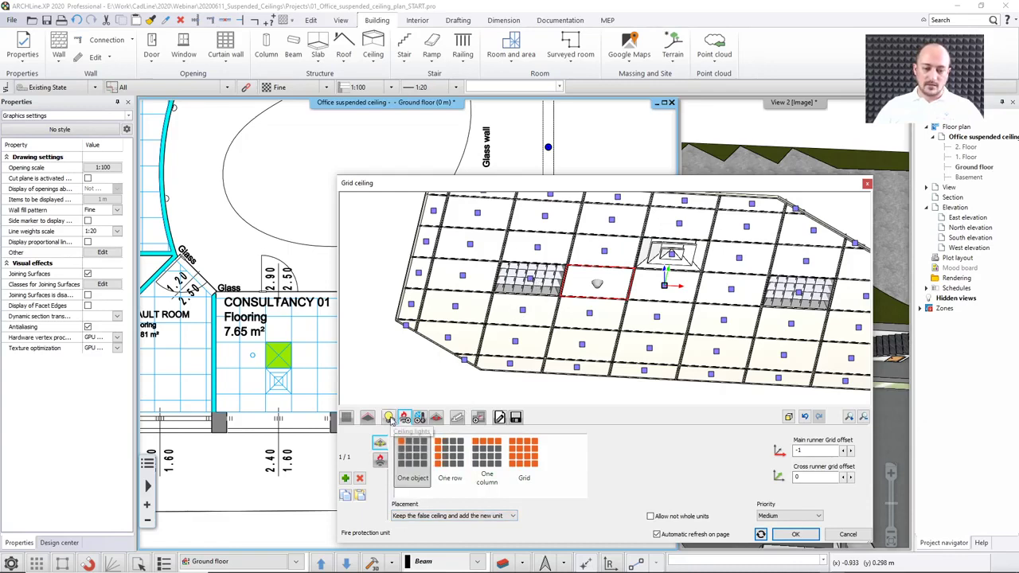
- Compare the placement options of the ceiling lights and the fire protection unit, and review the air distribution unit's layout and object
click(389, 418)
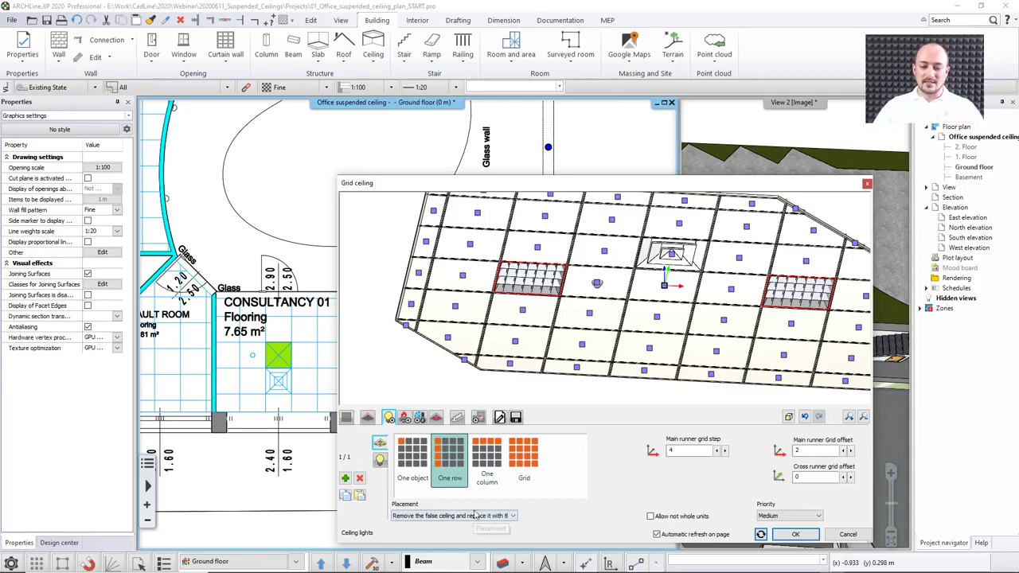
click(404, 419)
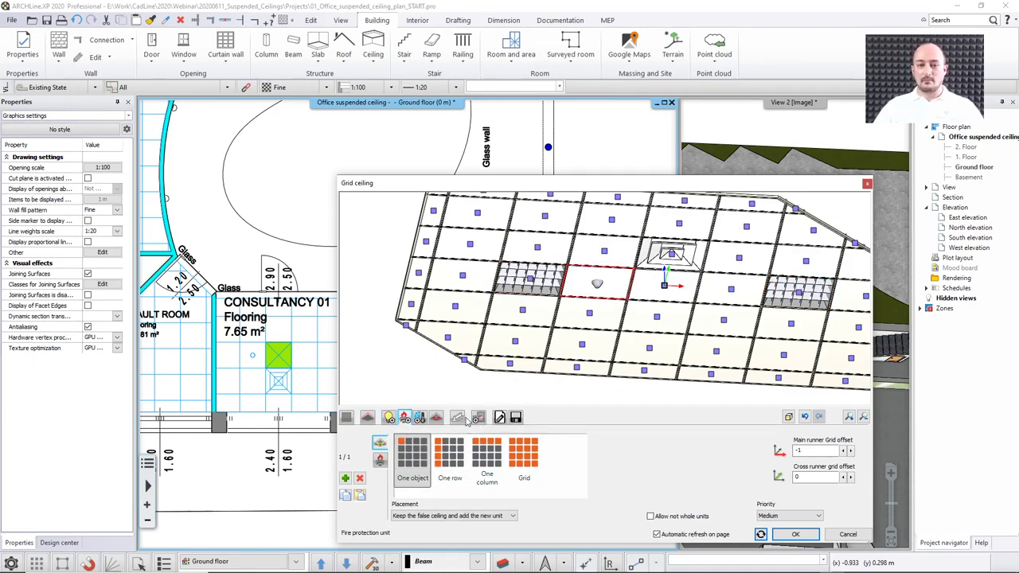
click(419, 419)
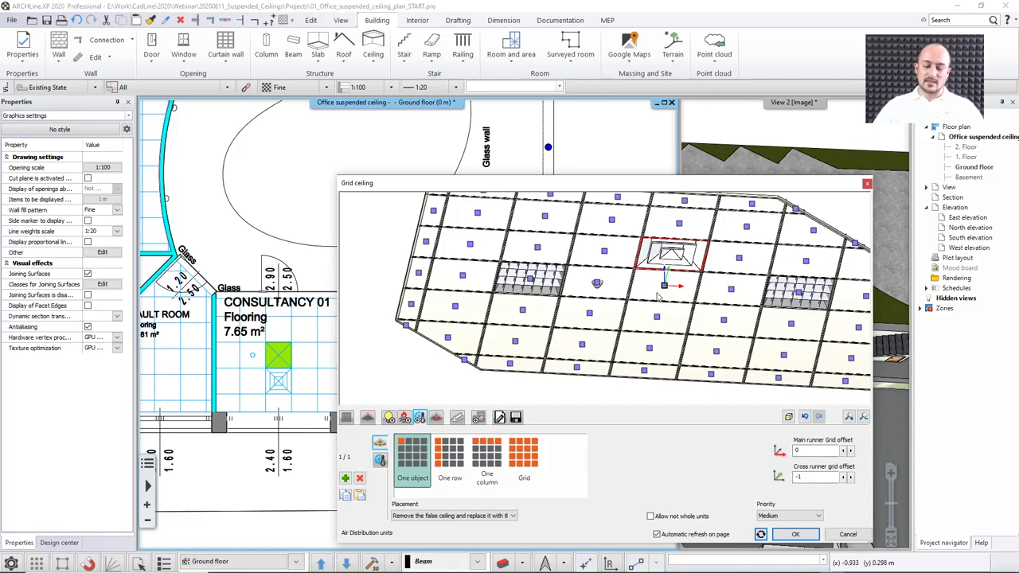
click(379, 459)
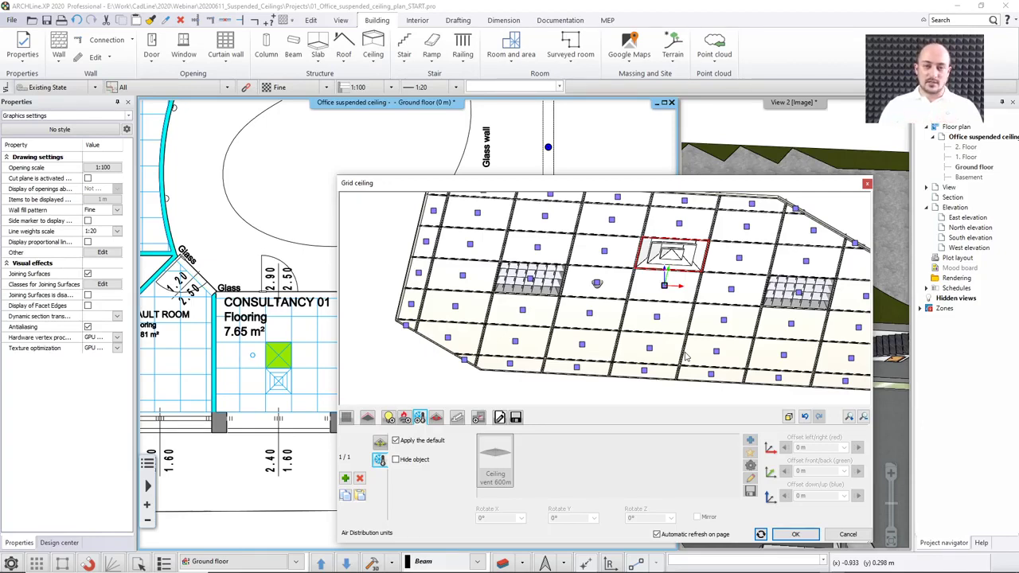
- Add the CCTV camera as one Other unit at main runner grid offset 3 and cross runner grid offset 2, with Apply the default off
click(436, 418)
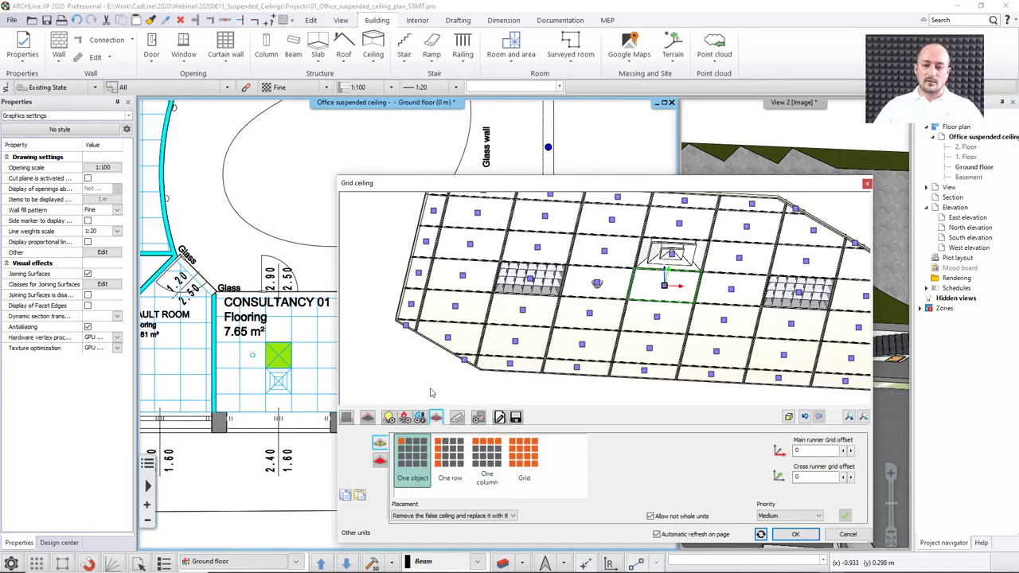
scroll(430, 363, down, 3)
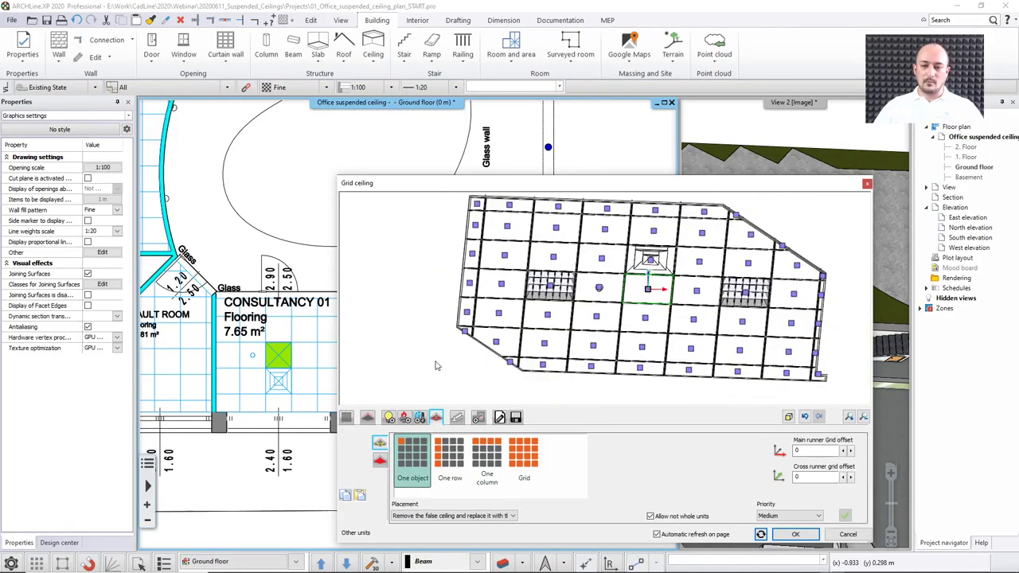
click(786, 358)
drag(631, 192, 604, 523)
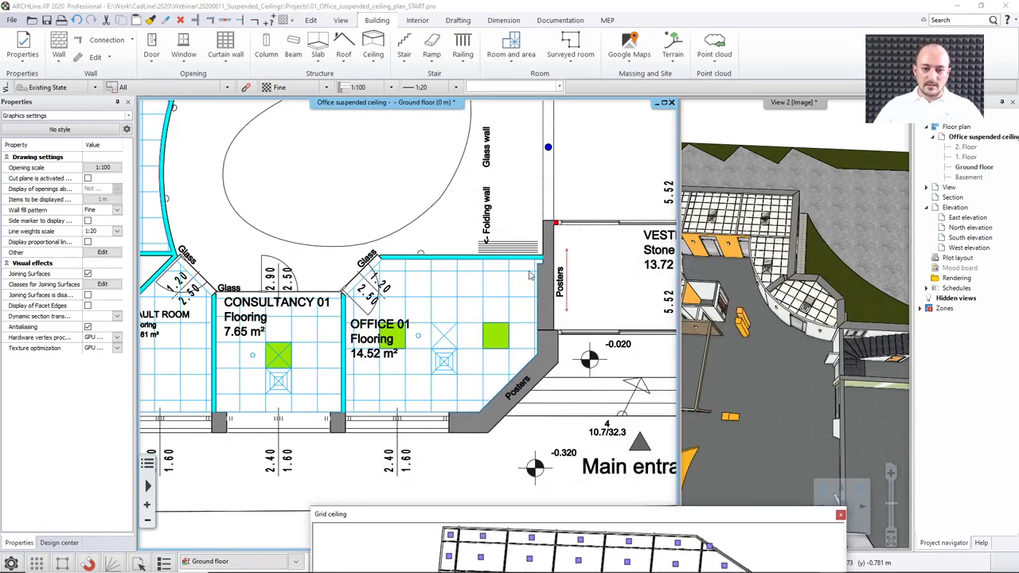
drag(566, 519, 577, 105)
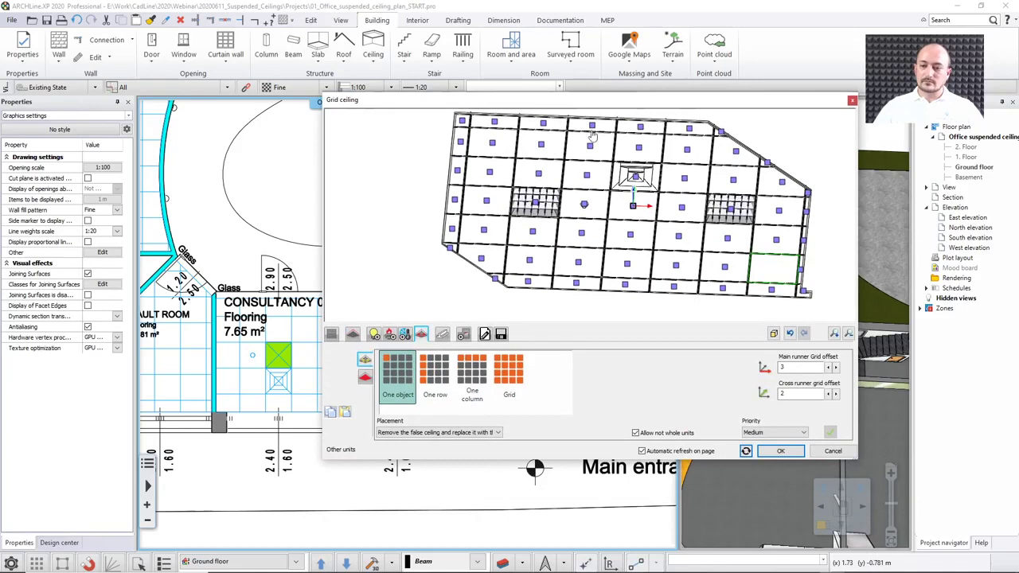
click(783, 274)
click(365, 379)
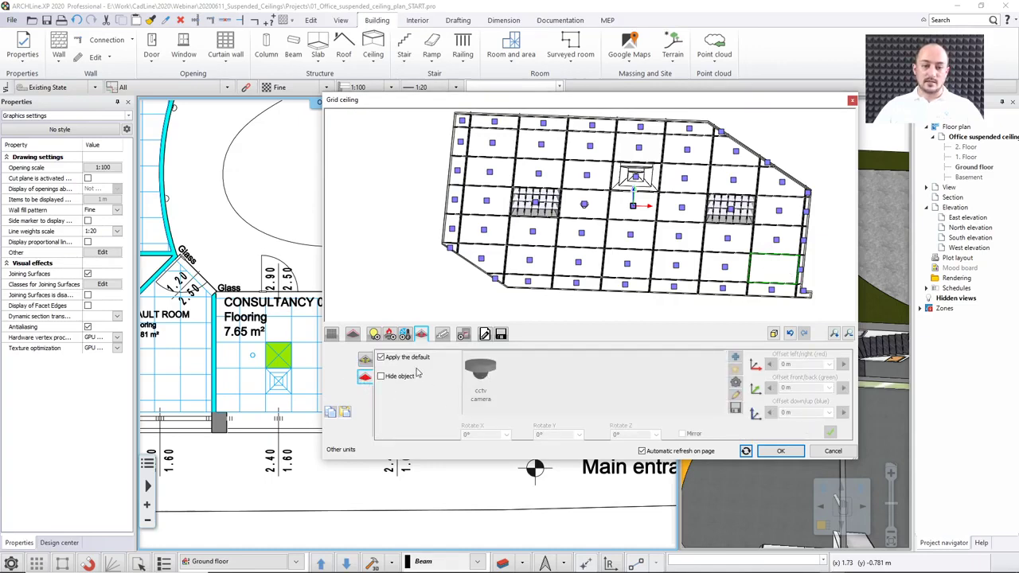
click(380, 358)
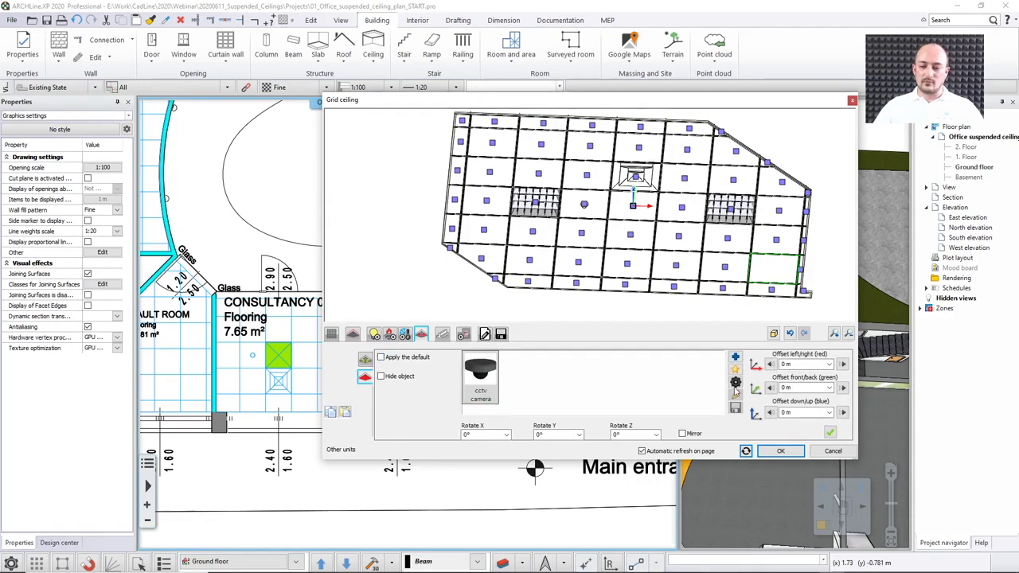
click(830, 432)
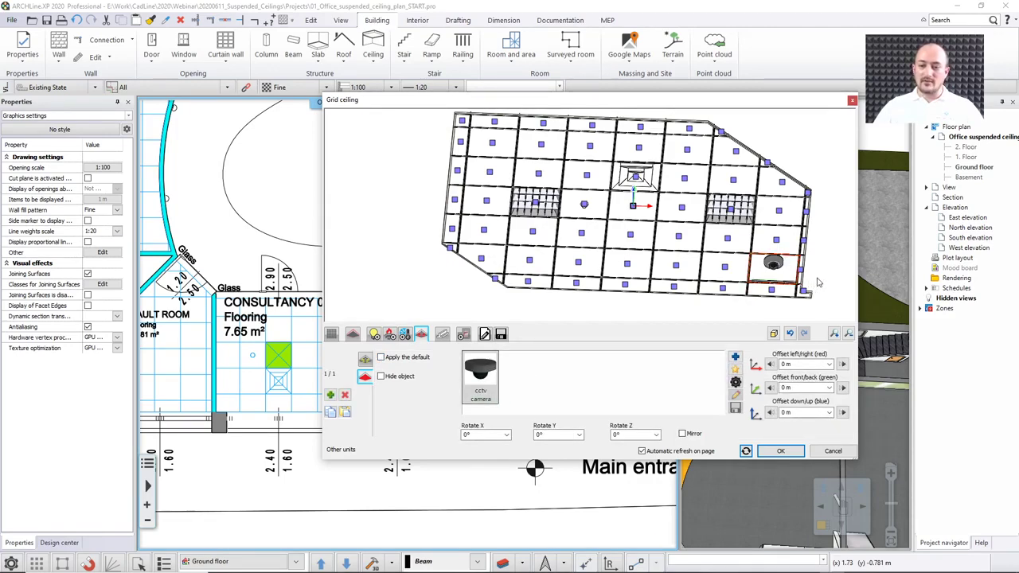
- Set the CCTV camera's placement to Keep the false ceiling and add the new unit, and inspect it from below
drag(826, 274, 760, 255)
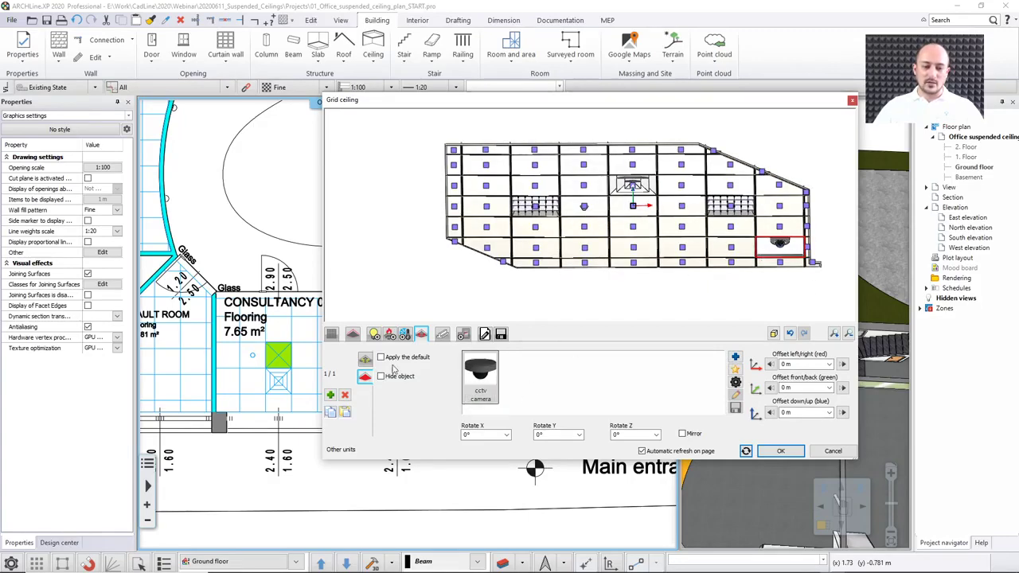
click(365, 359)
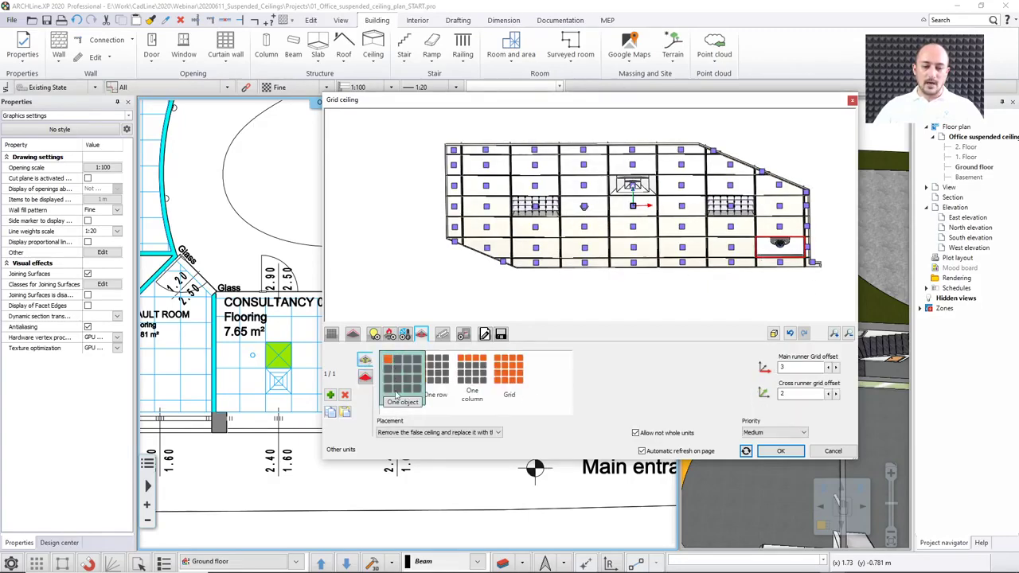
click(482, 434)
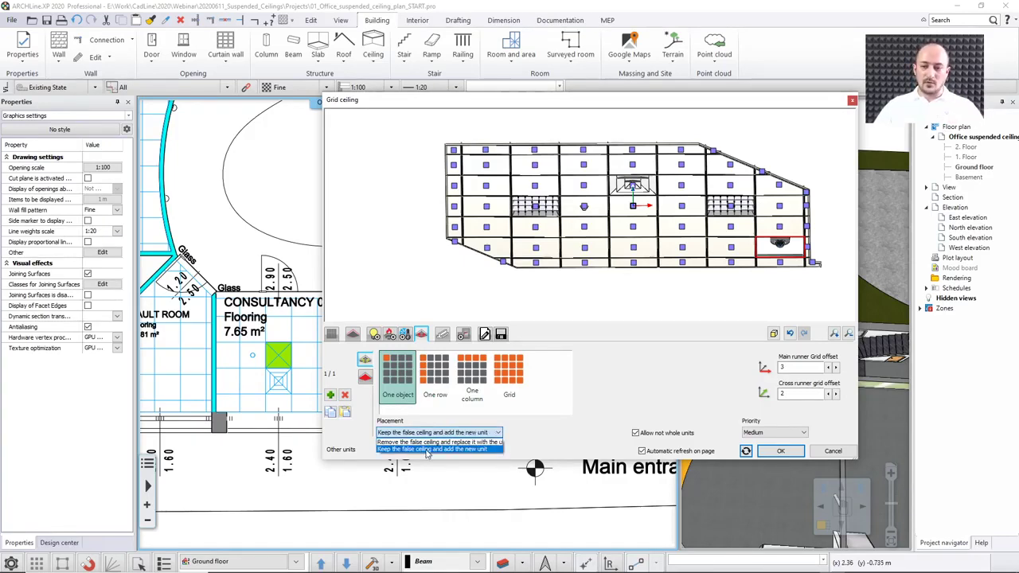
click(426, 453)
drag(643, 301, 740, 310)
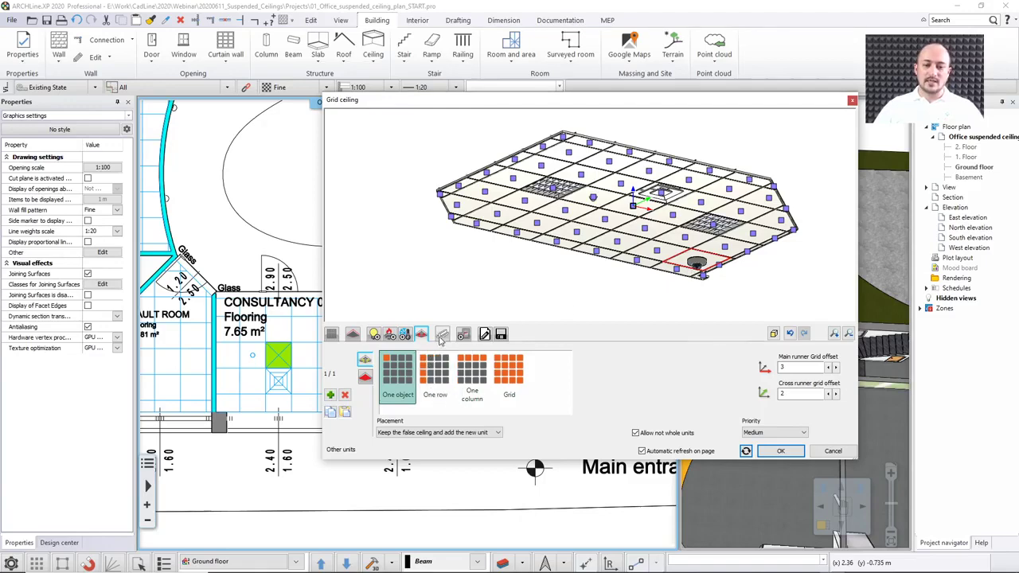
- Review the main runner and perimeter wall angle settings, and examine the edge profiles of the ceiling grid up close
click(442, 334)
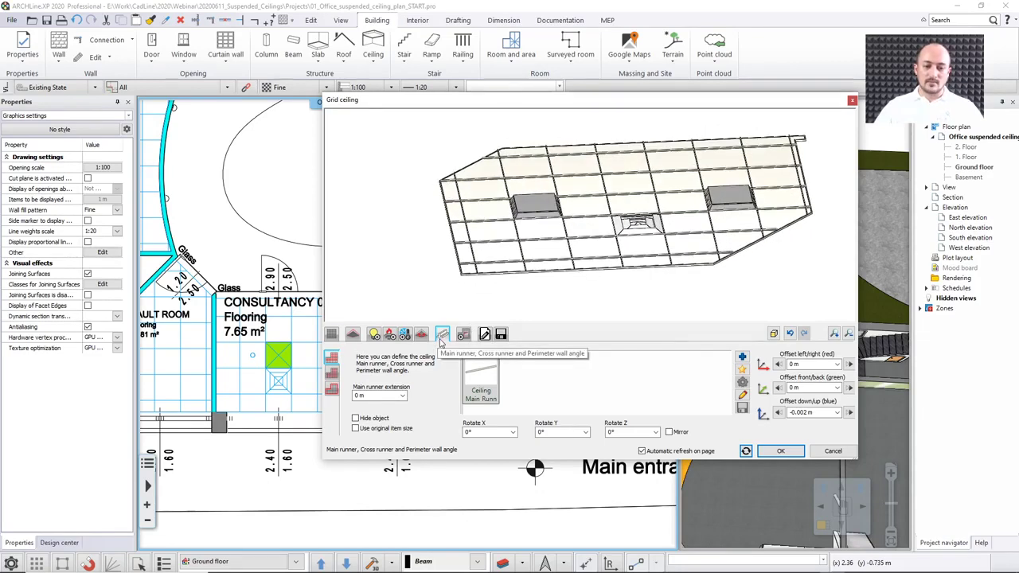
click(332, 389)
click(332, 389)
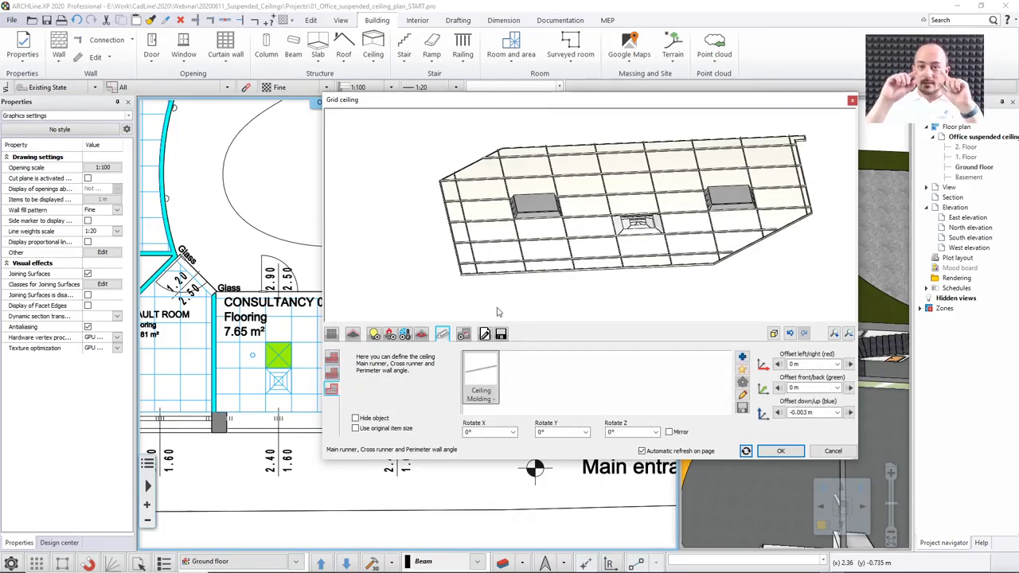
scroll(481, 288, up, 8)
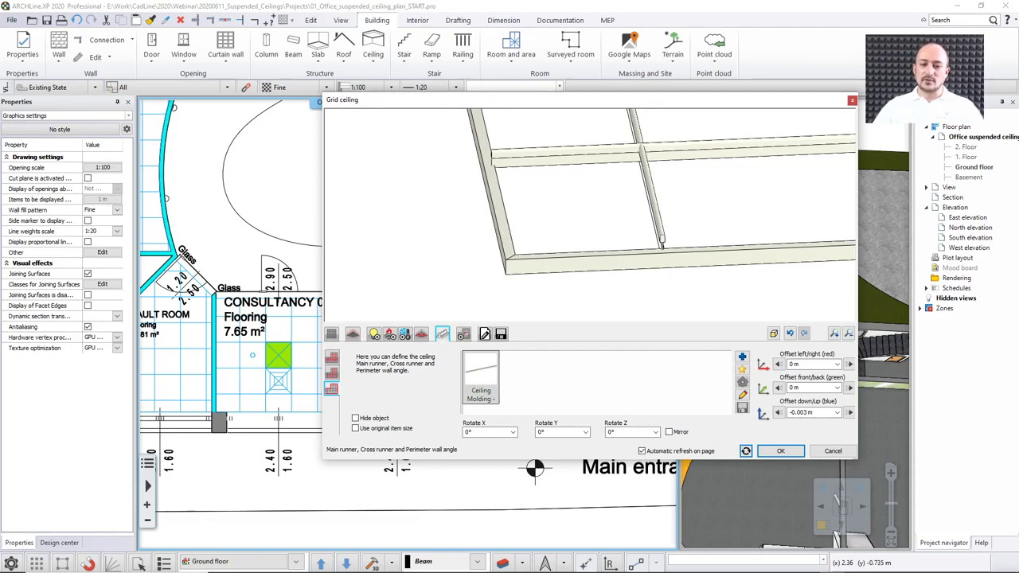
drag(516, 243, 399, 148)
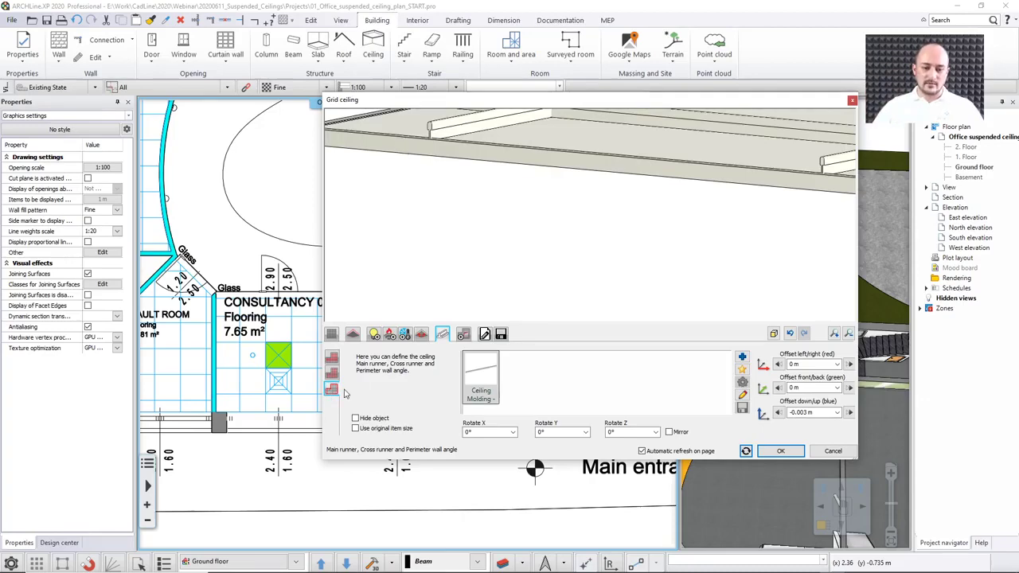
- Examine the loft objects of the perimeter wall angle and the main runner, including the main runner's section profile, without changing them
key(Return)
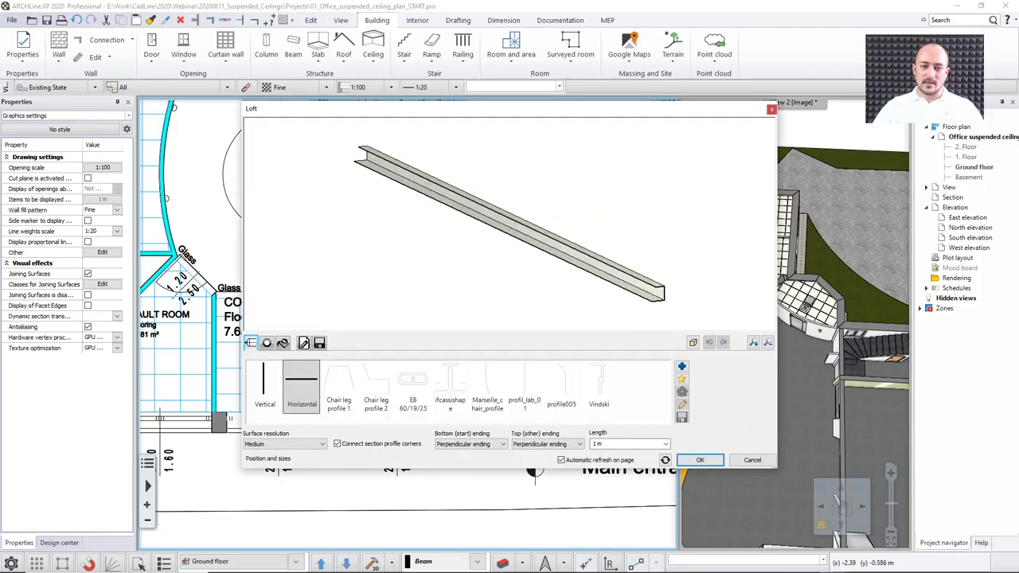
click(742, 461)
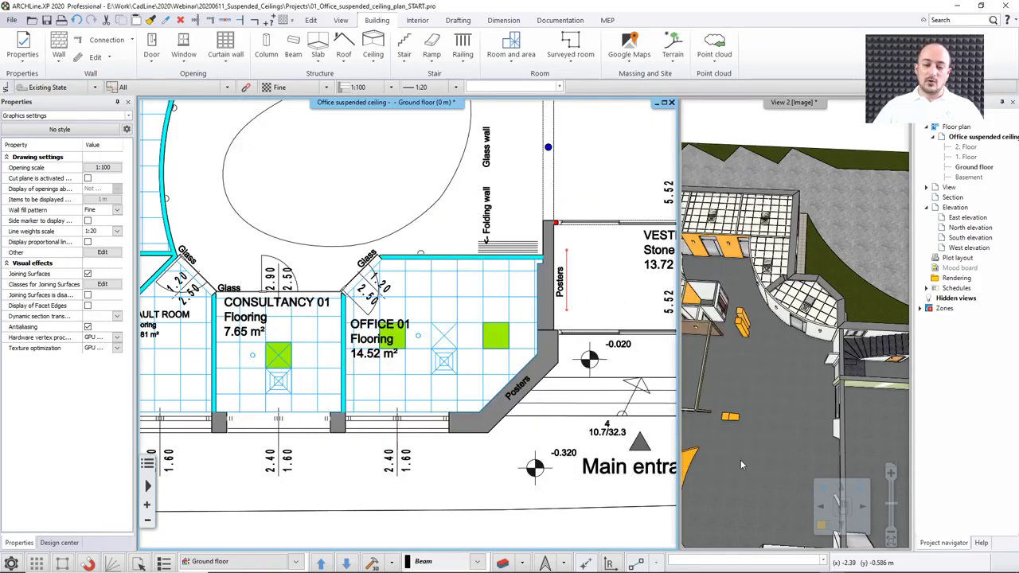
double_click(471, 372)
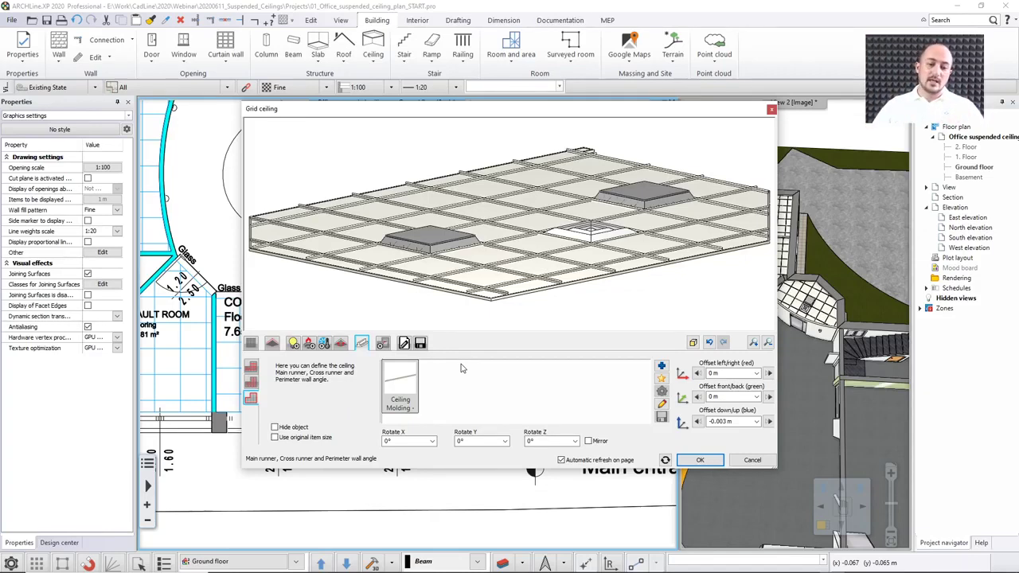
click(250, 367)
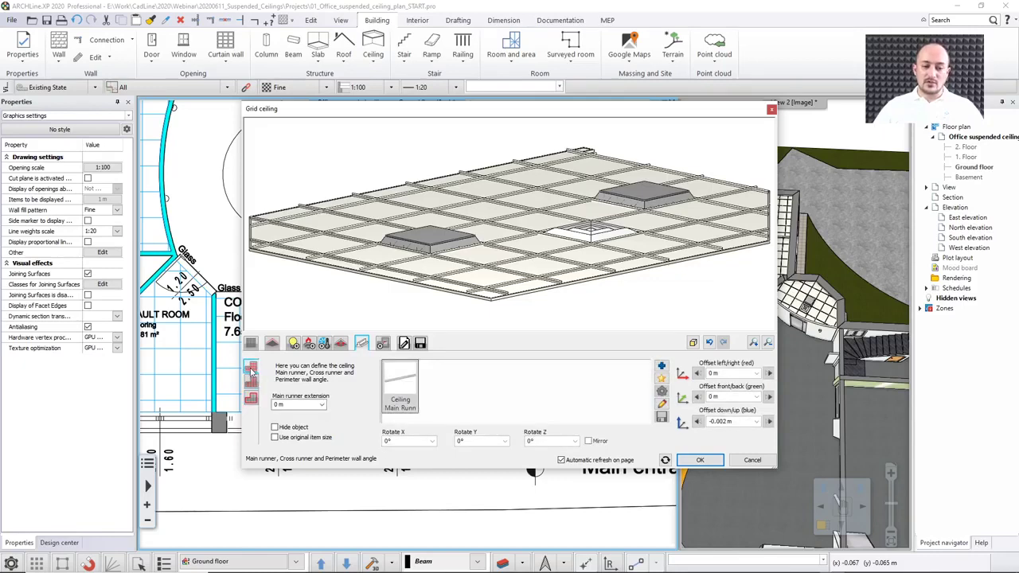
click(250, 367)
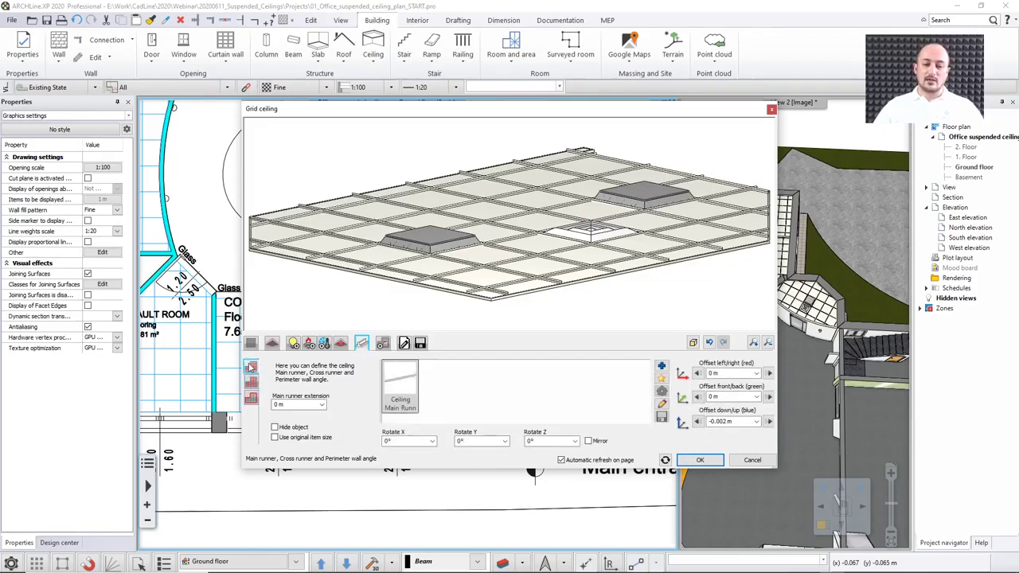
click(661, 404)
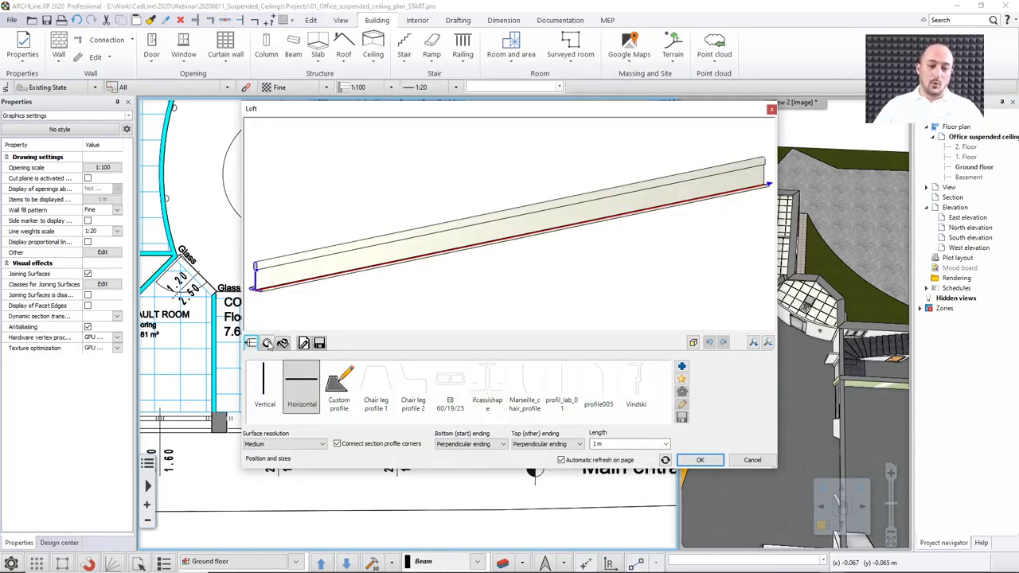
click(266, 342)
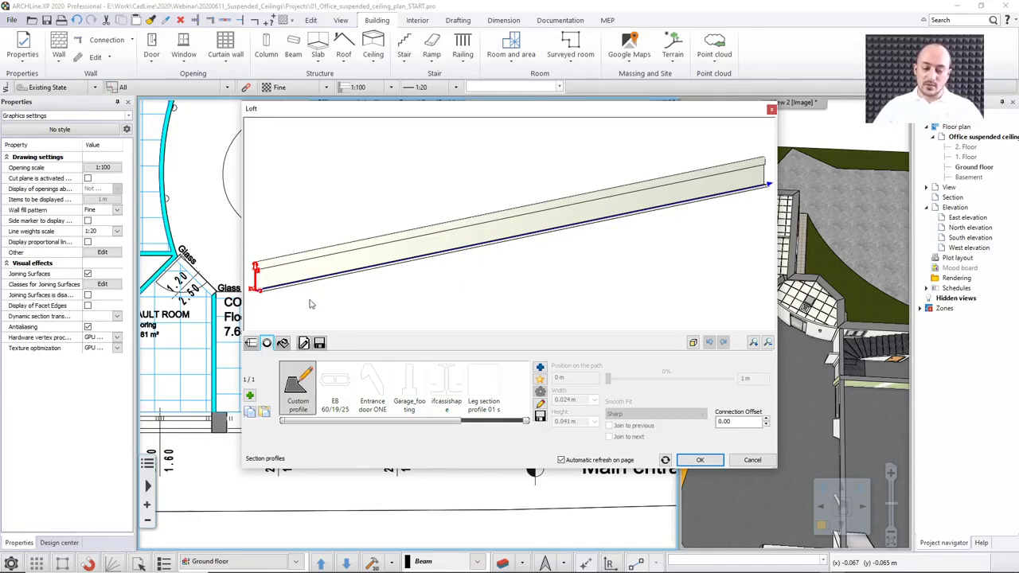
click(753, 461)
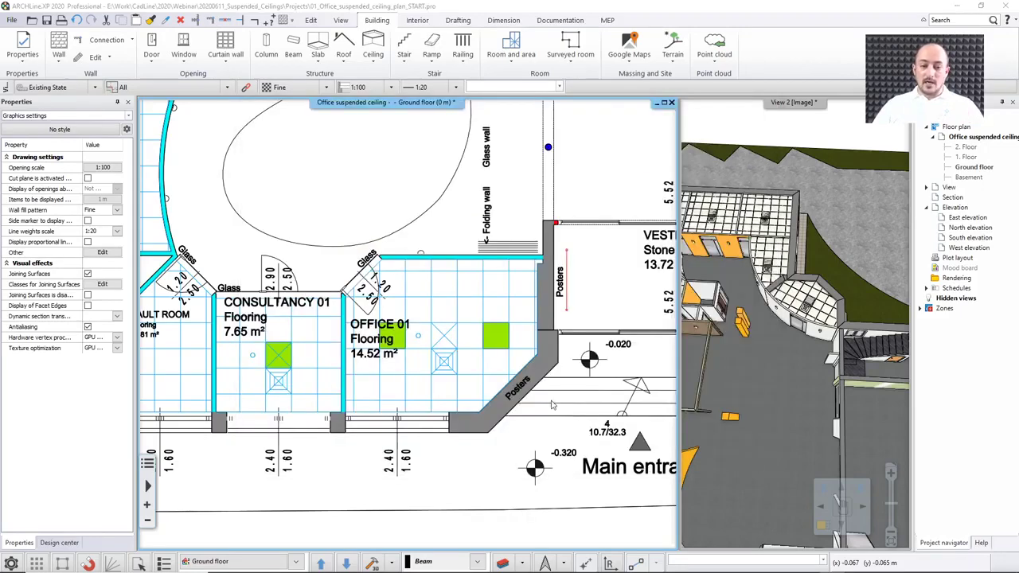
double_click(533, 394)
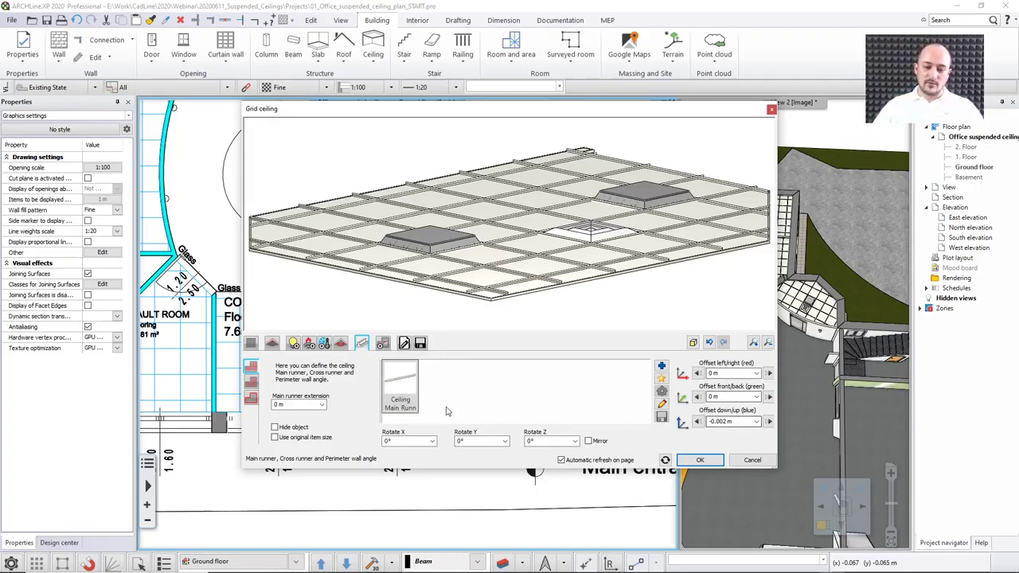
- Compare the cross runner and main runner settings, and inspect the runner ends at the ceiling's front corner up close
click(251, 380)
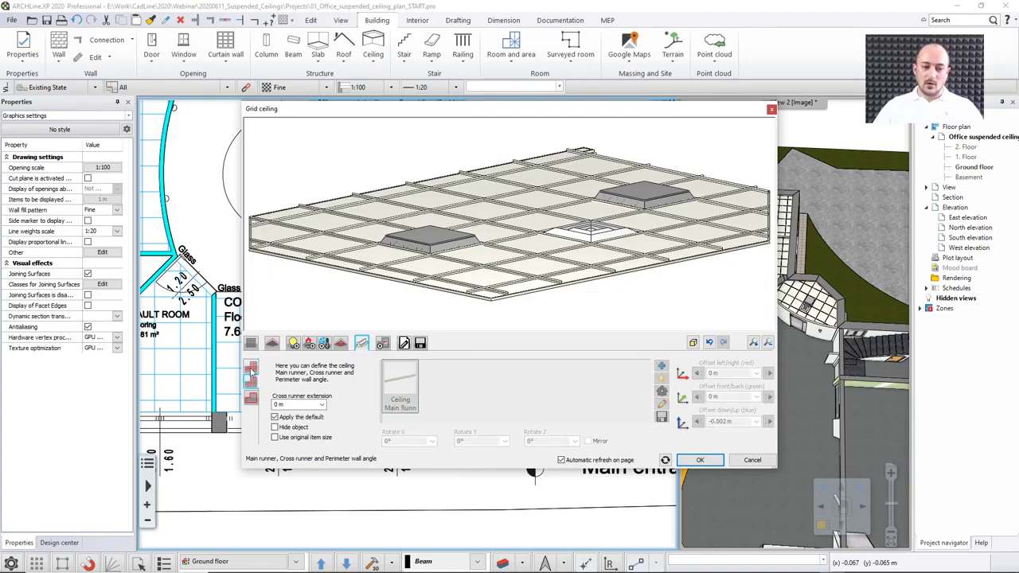
click(251, 369)
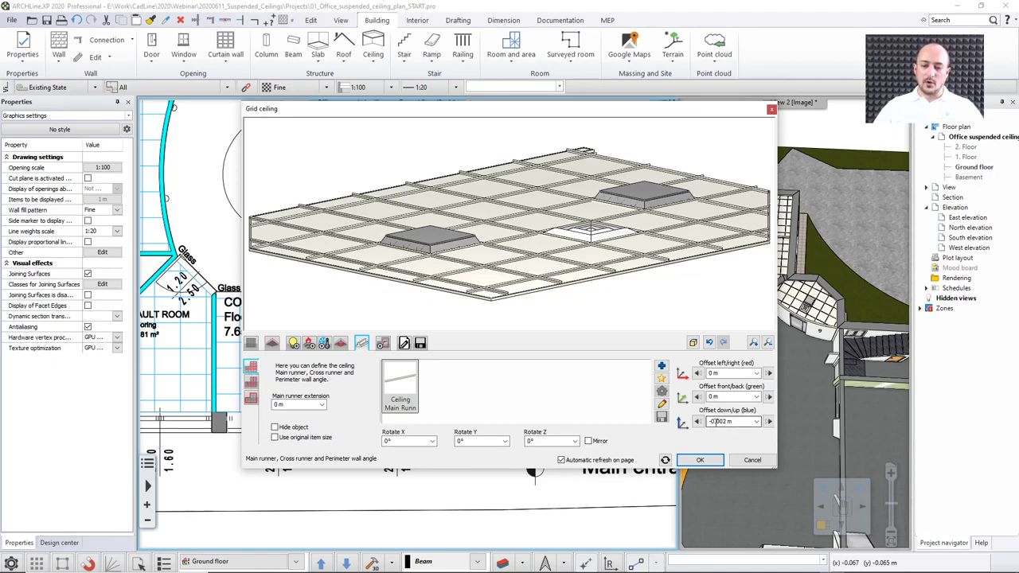
key(Return)
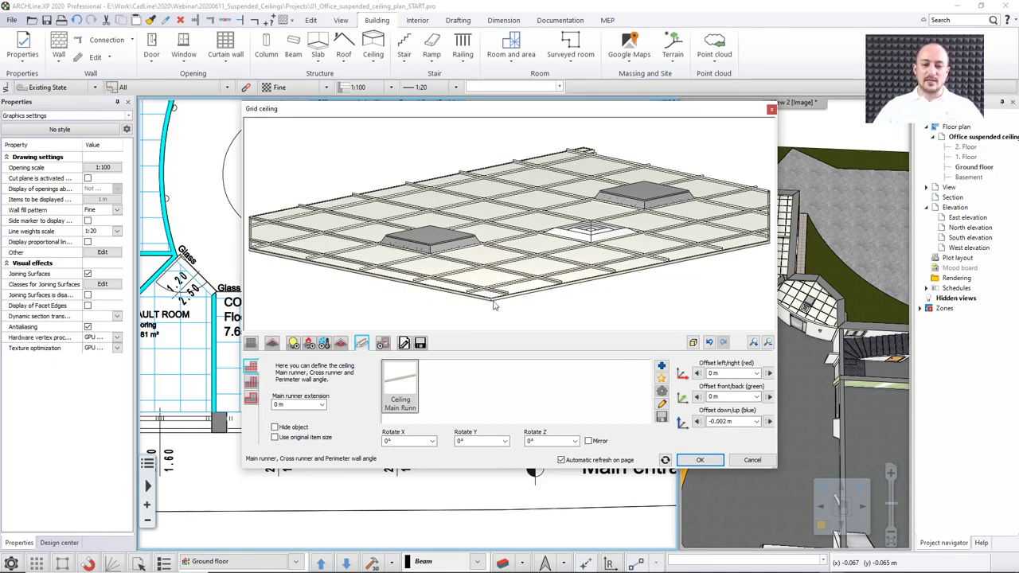
scroll(498, 308, up, 5)
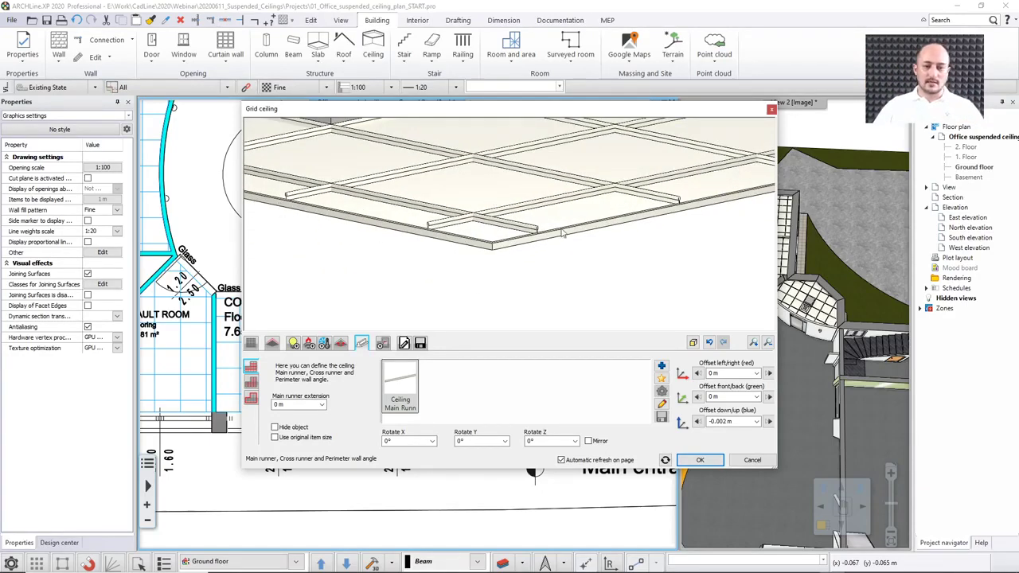
scroll(483, 280, down, 5)
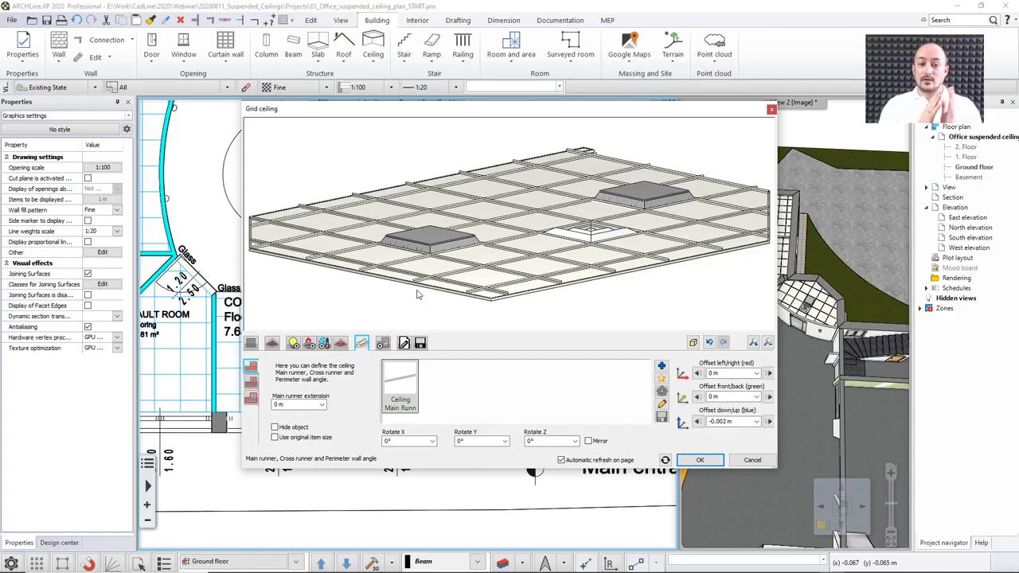
- Review the ceiling's holes and insets, general settings and library saving options, and apply the grid ceiling settings to OFFICE 01
click(382, 343)
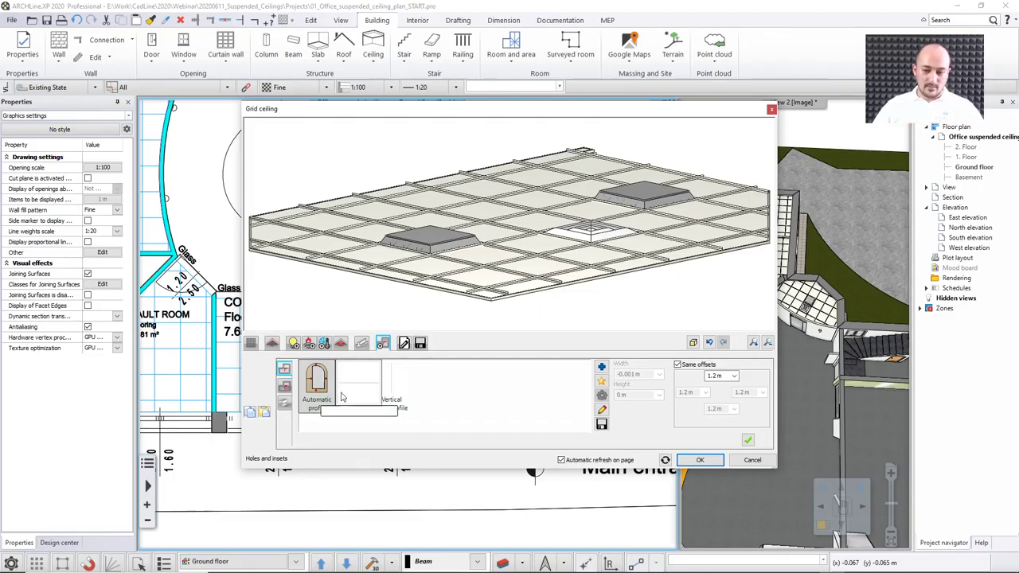
click(405, 345)
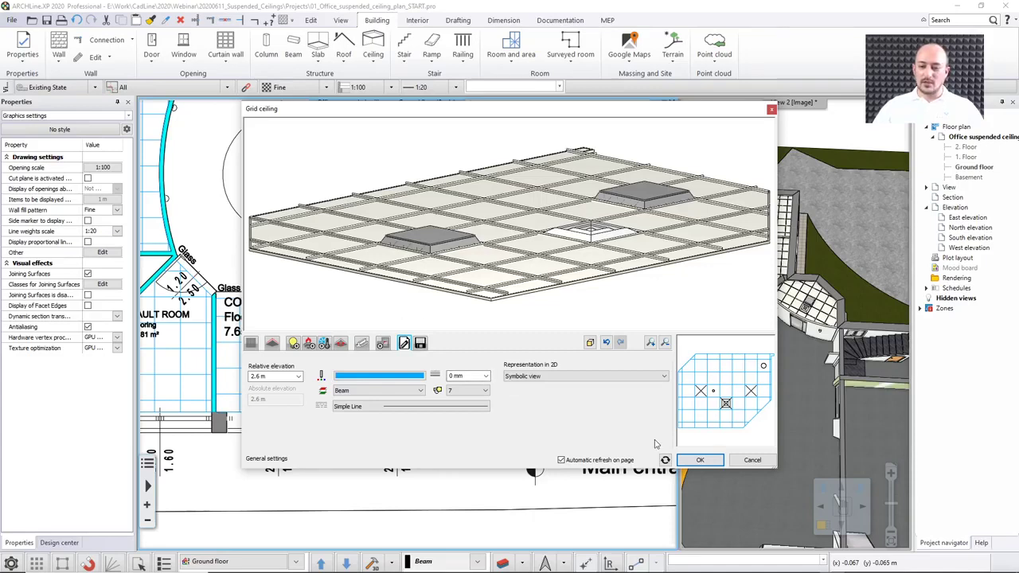
click(422, 343)
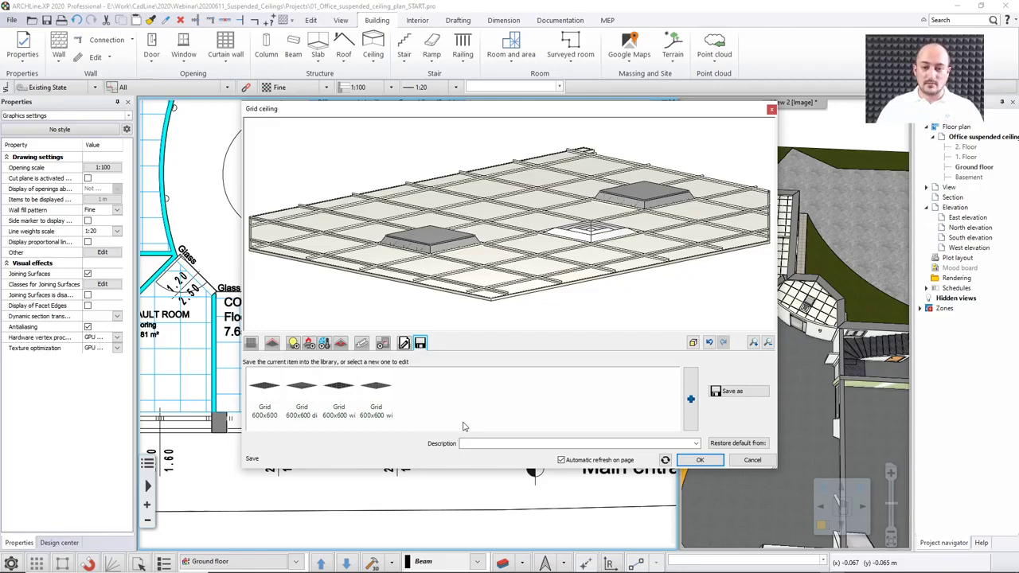
click(700, 460)
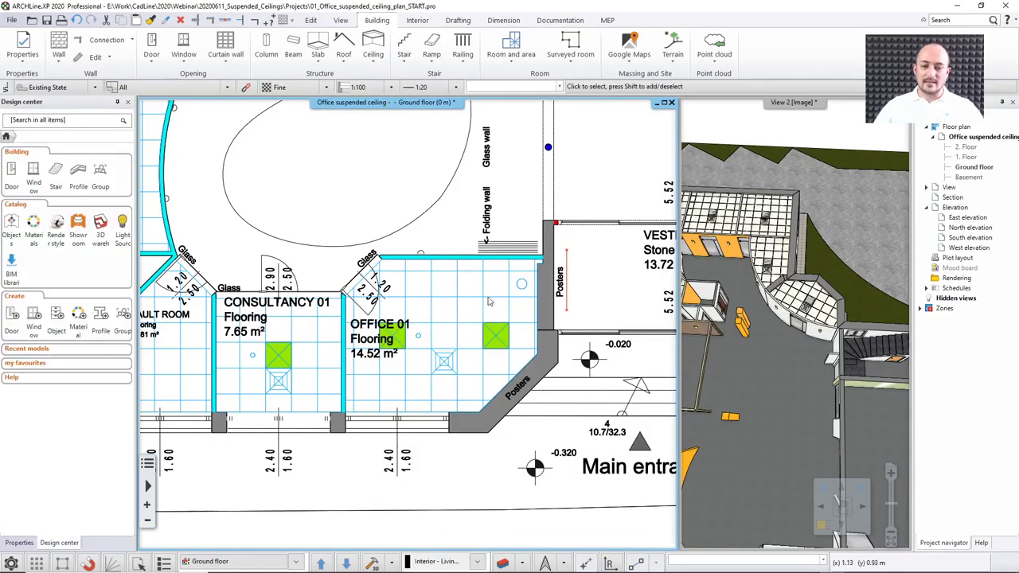
scroll(448, 355, up, 2)
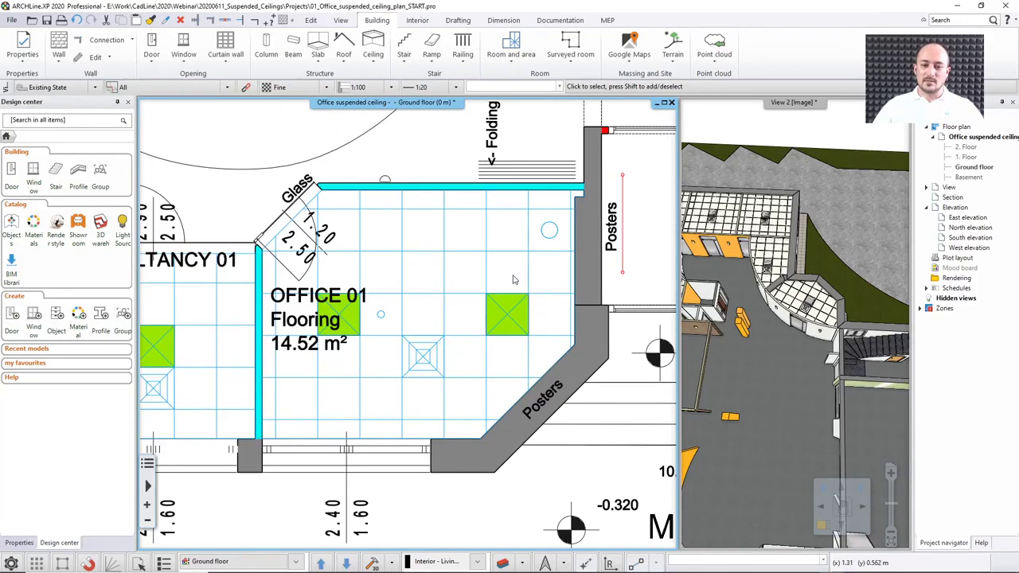
drag(790, 385, 818, 421)
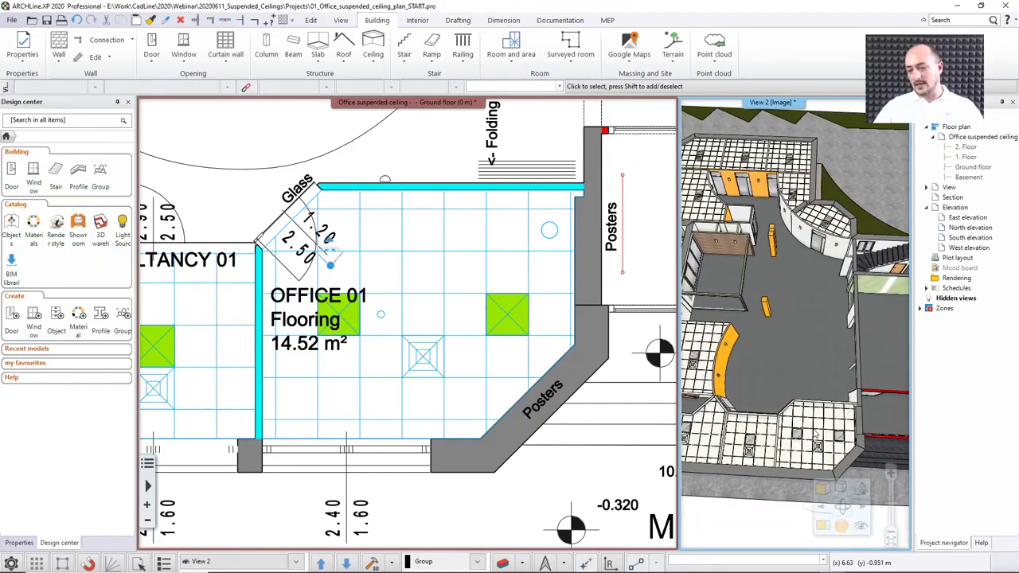
drag(765, 317, 776, 222)
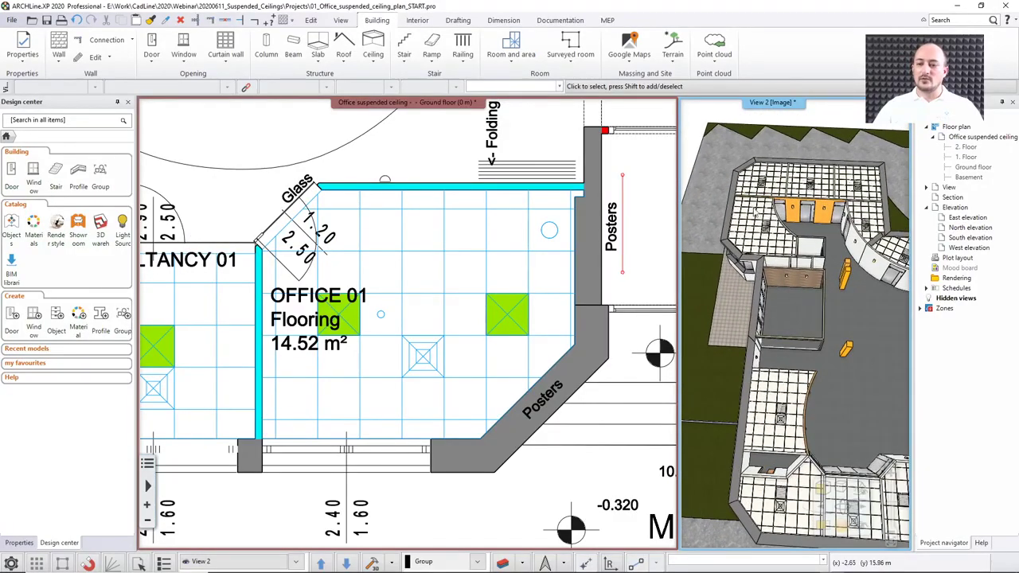
- Move the OFFICE 05 ceiling's lamp unit onto the green cell below the room label
scroll(389, 310, down, 10)
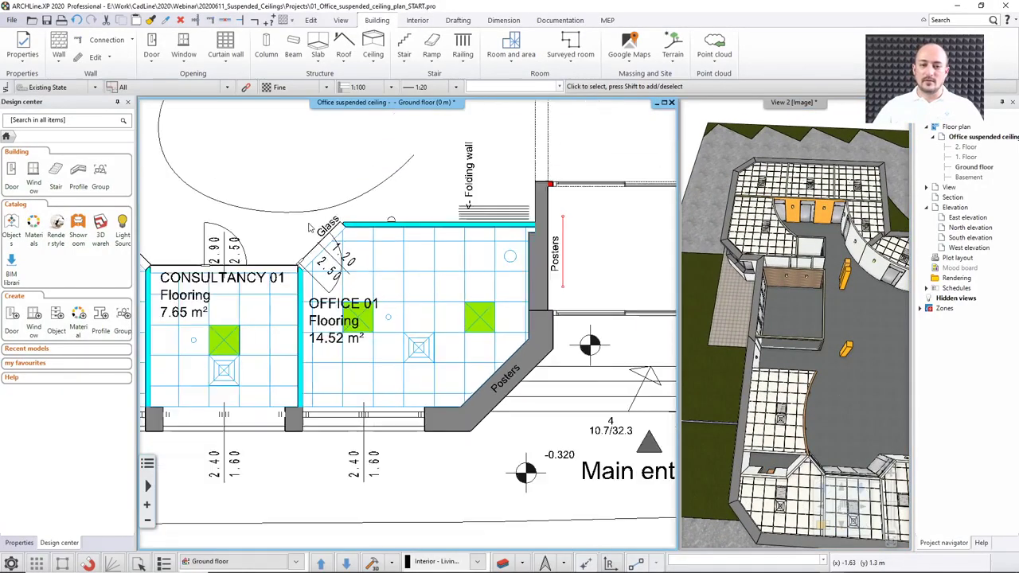
scroll(296, 391, up, 10)
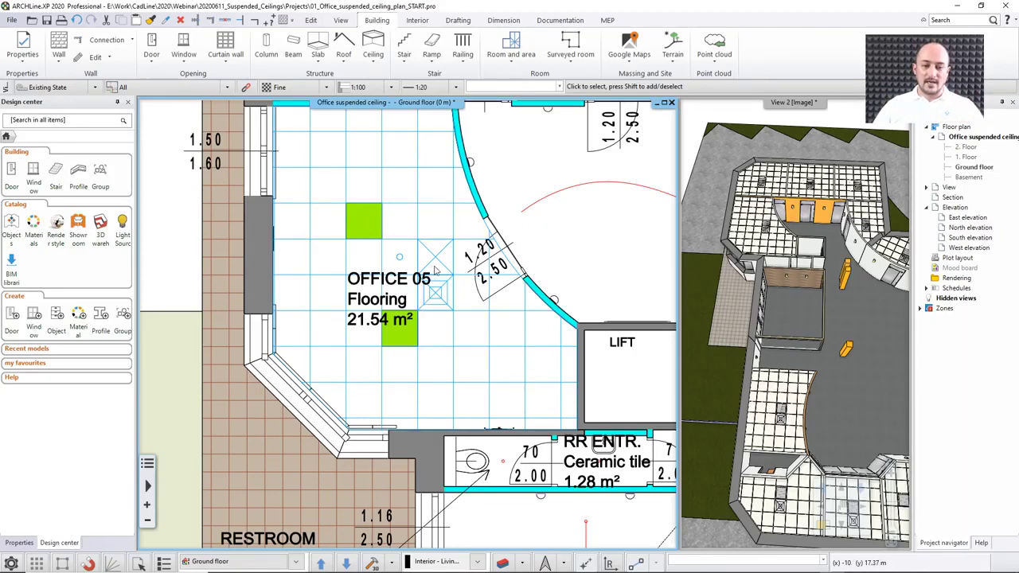
click(418, 224)
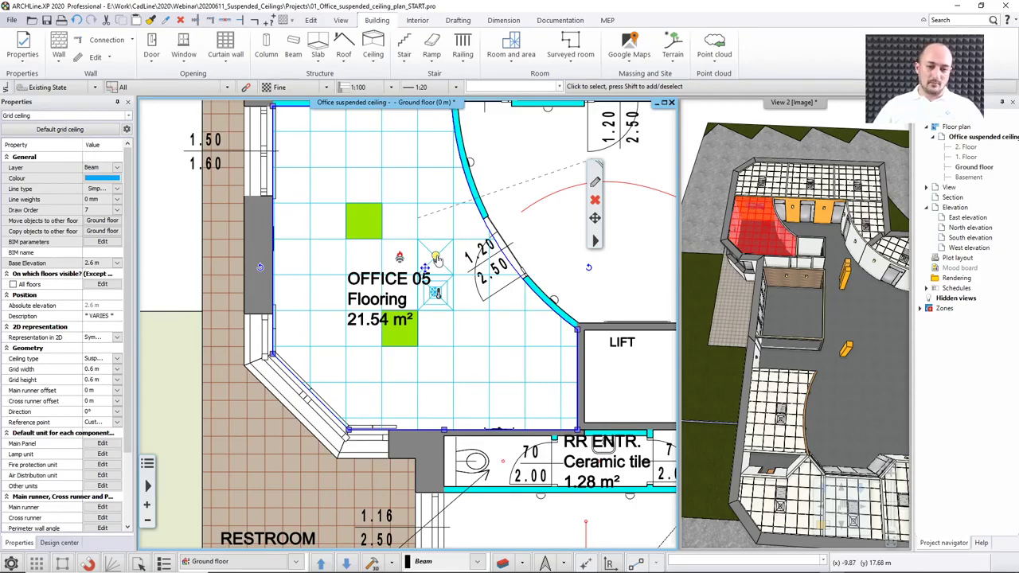
mouse_move(436, 259)
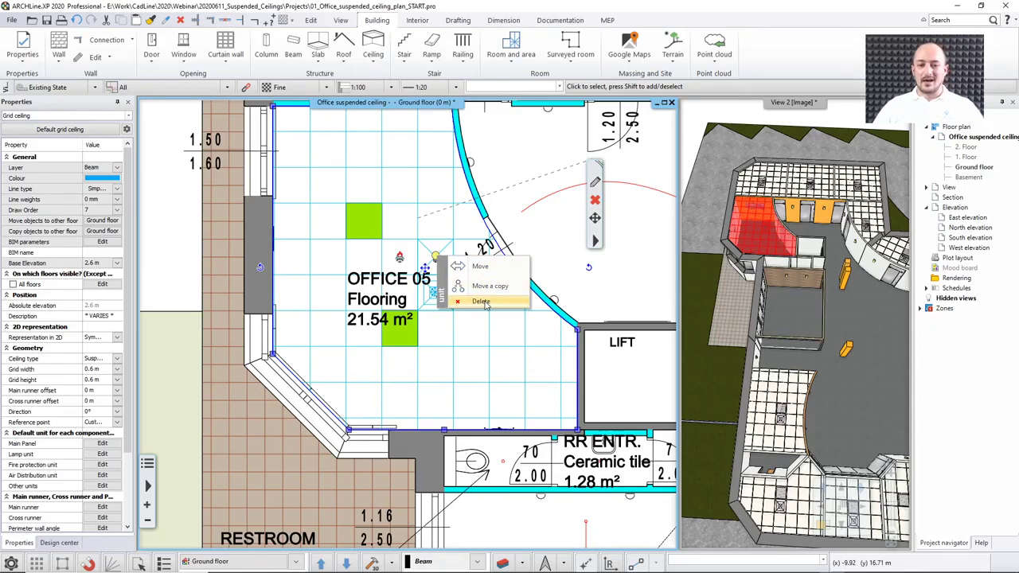
click(481, 267)
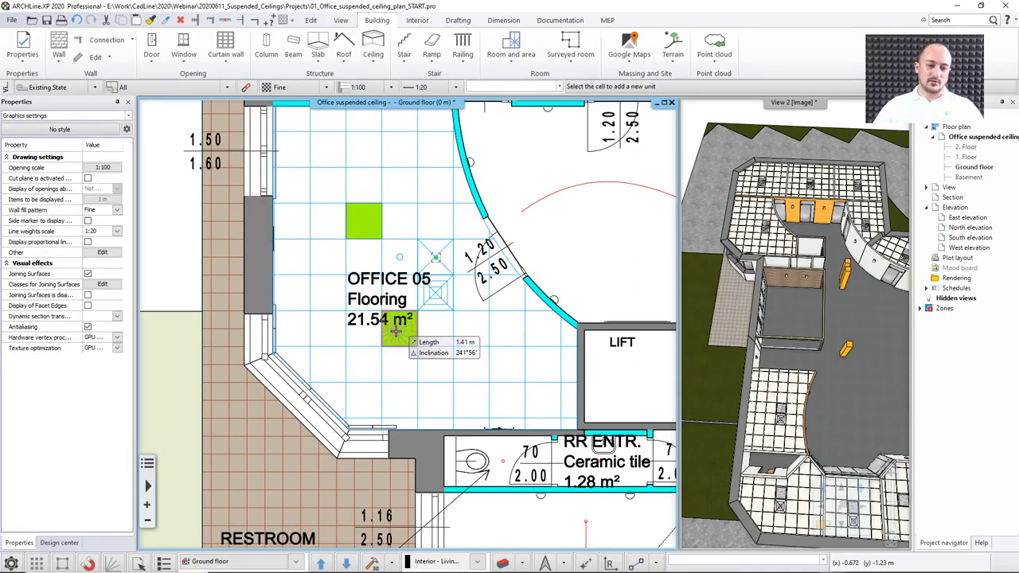
click(399, 334)
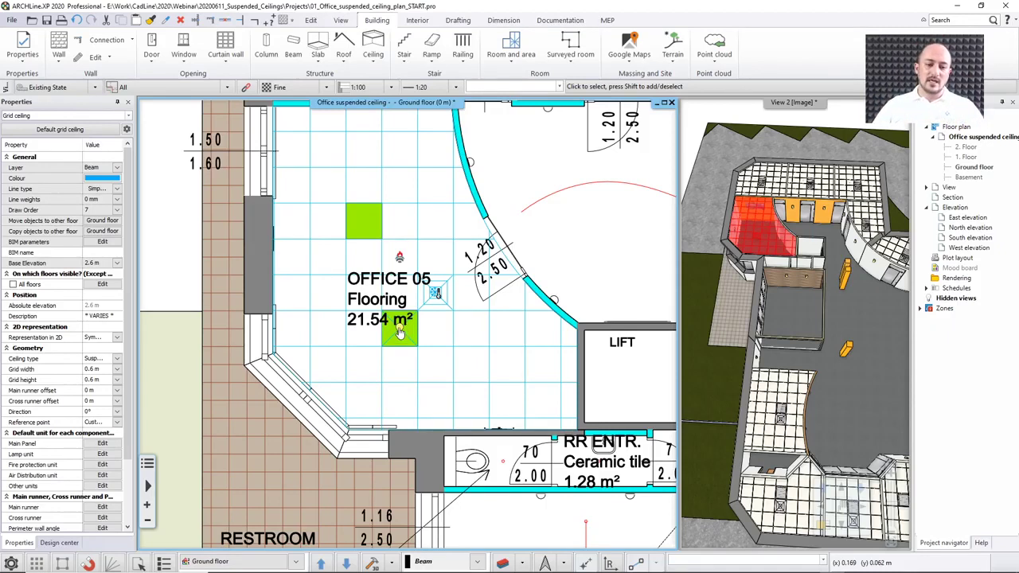
- Copy the lamp unit to the other green cell above the OFFICE 05 label and deselect the ceiling
mouse_move(399, 331)
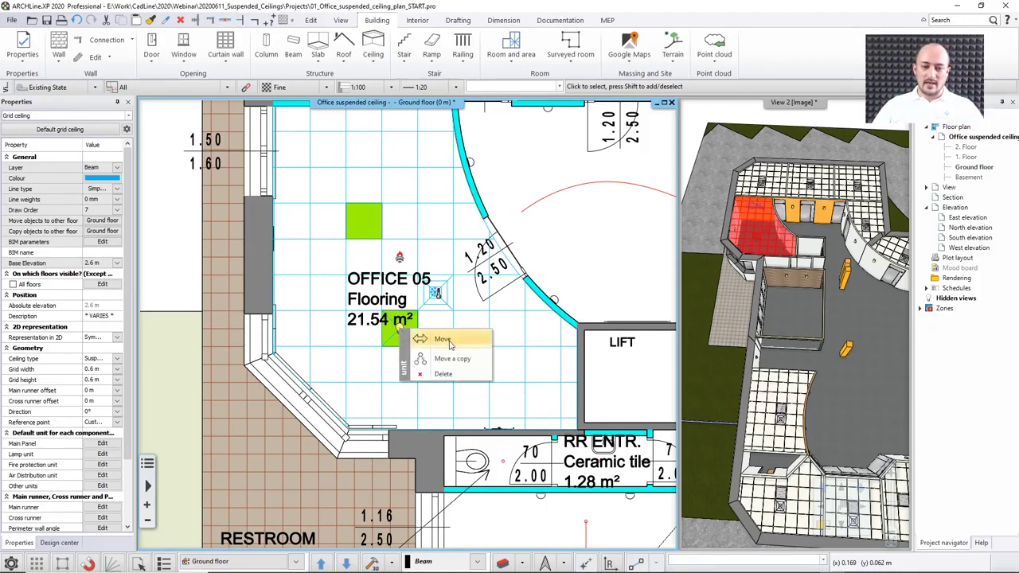
click(451, 359)
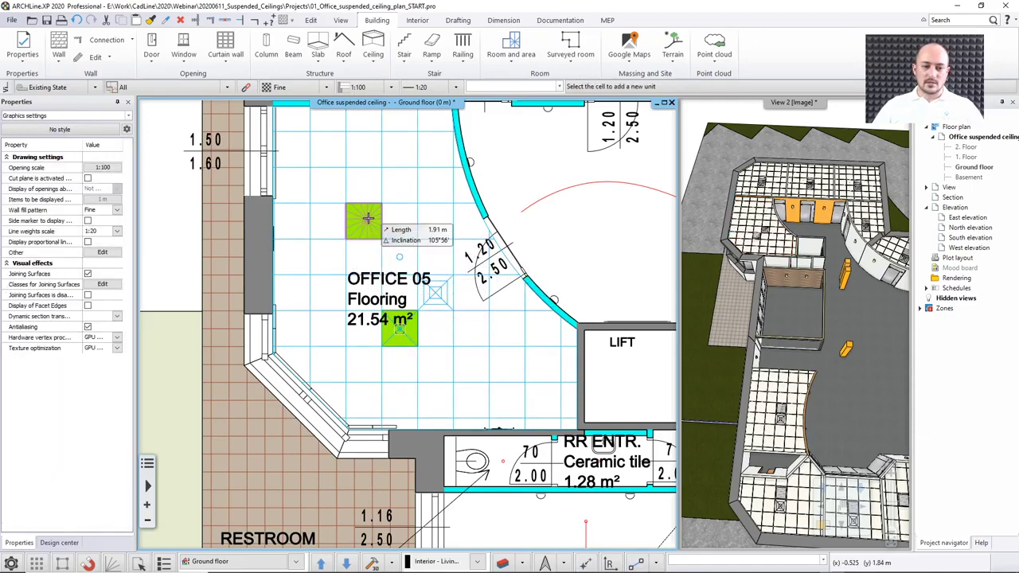
click(366, 218)
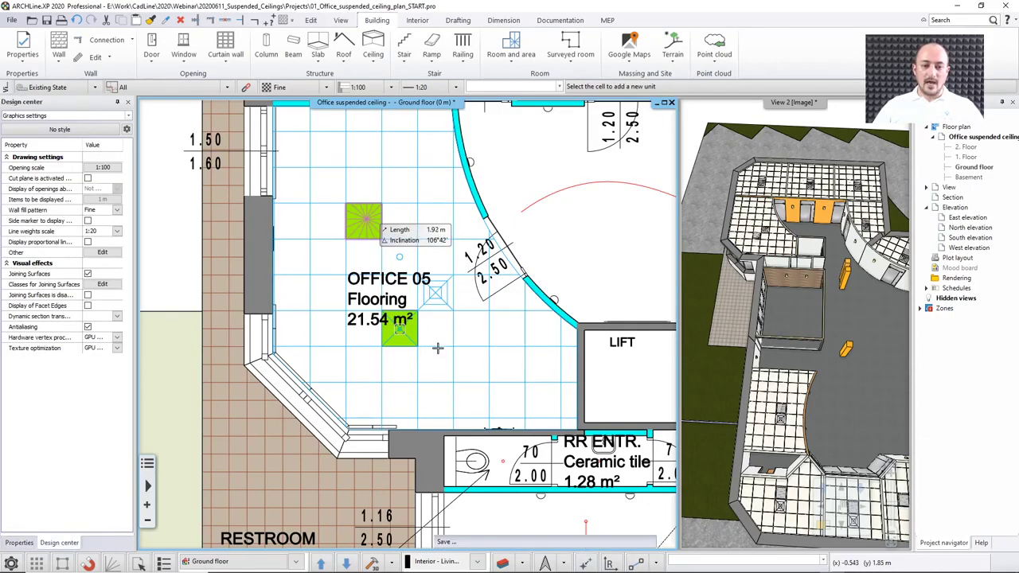
key(Escape)
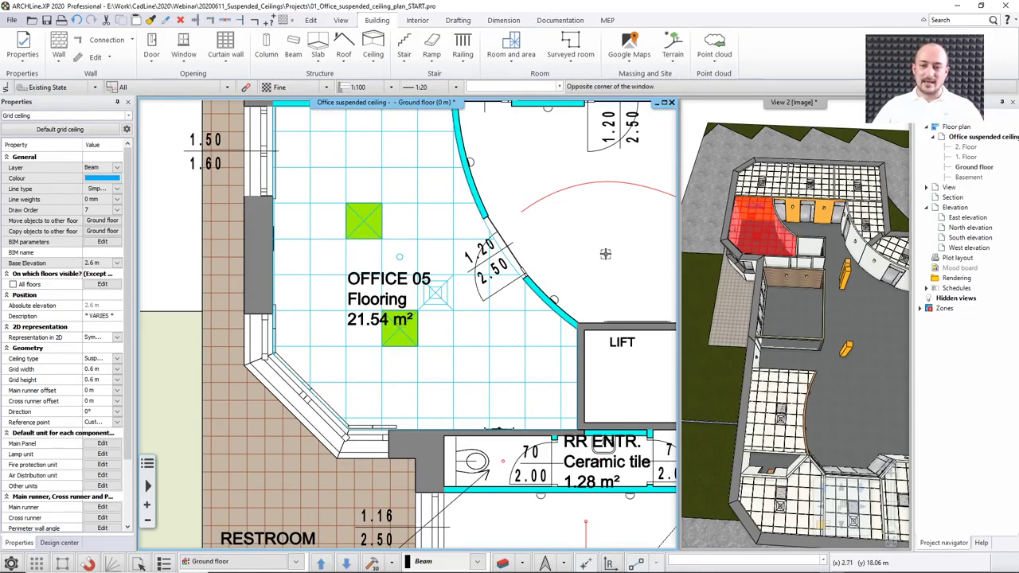
click(609, 255)
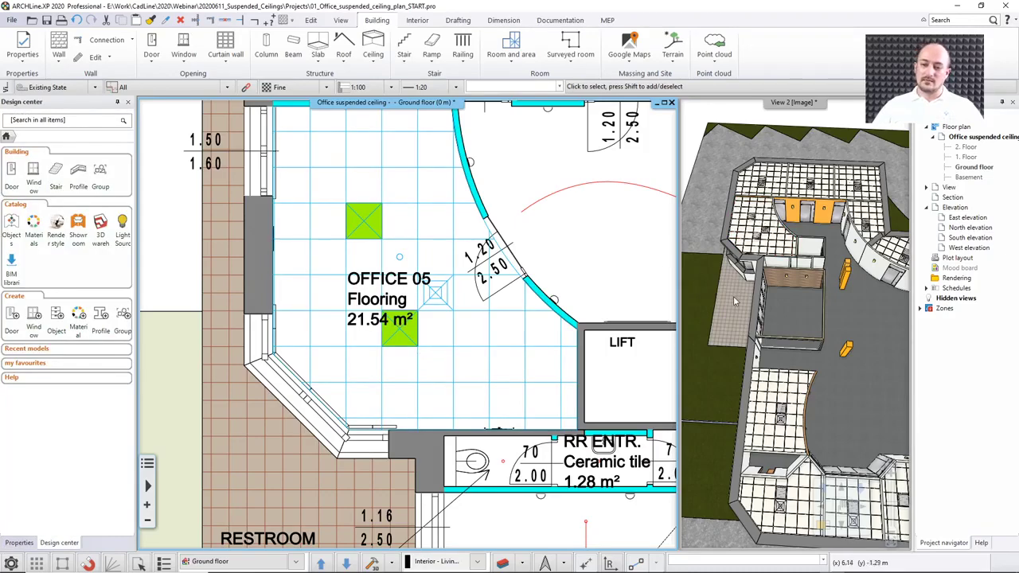
scroll(429, 381, down, 5)
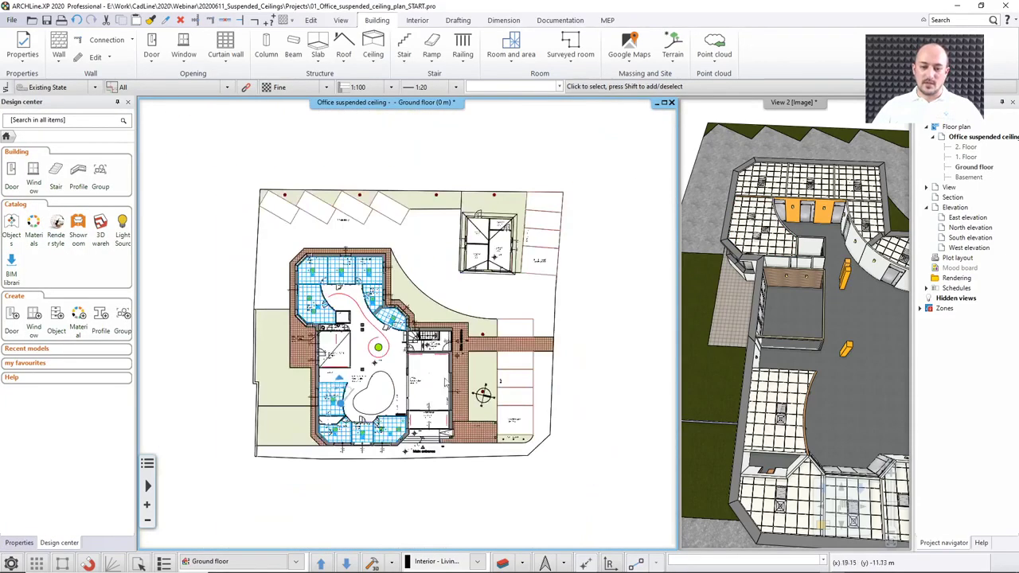
middle_drag(764, 401, 828, 404)
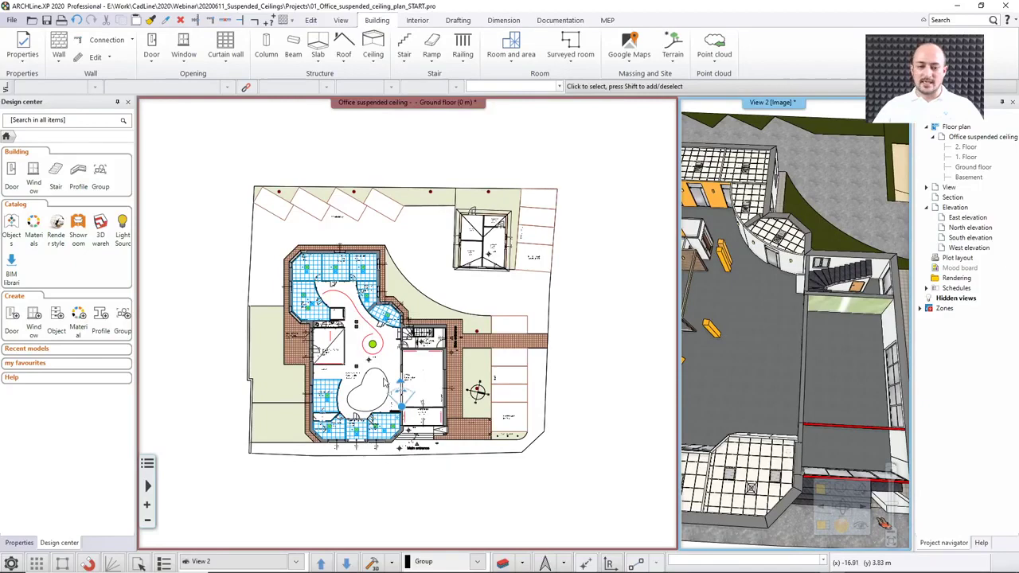
click(419, 386)
scroll(408, 395, up, 3)
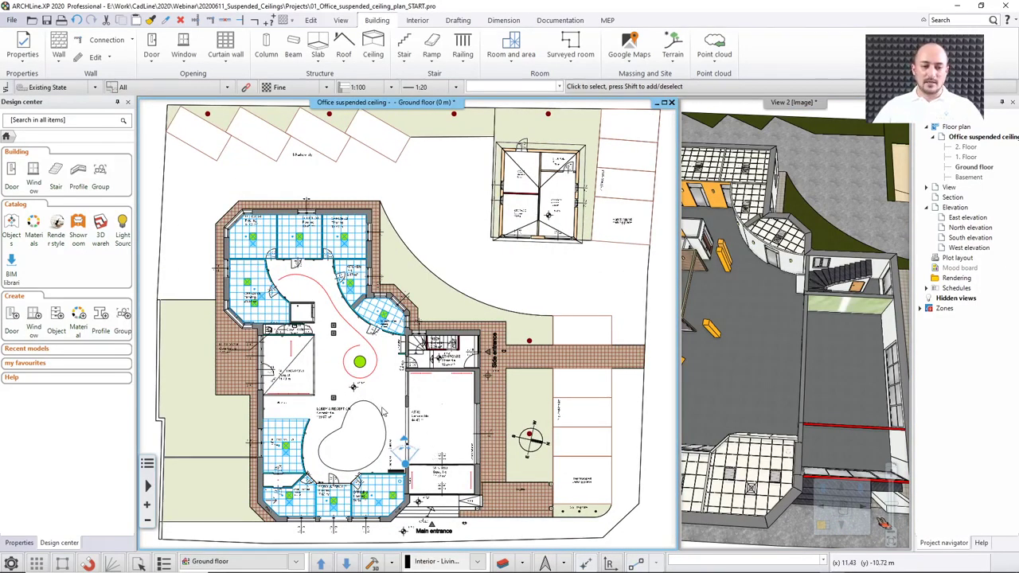
- Place plain auto ceilings in the ATMs, VESTIBULE and LOBBY & RECEPTION rooms using the normal plain ceiling style
middle_drag(375, 400, 382, 389)
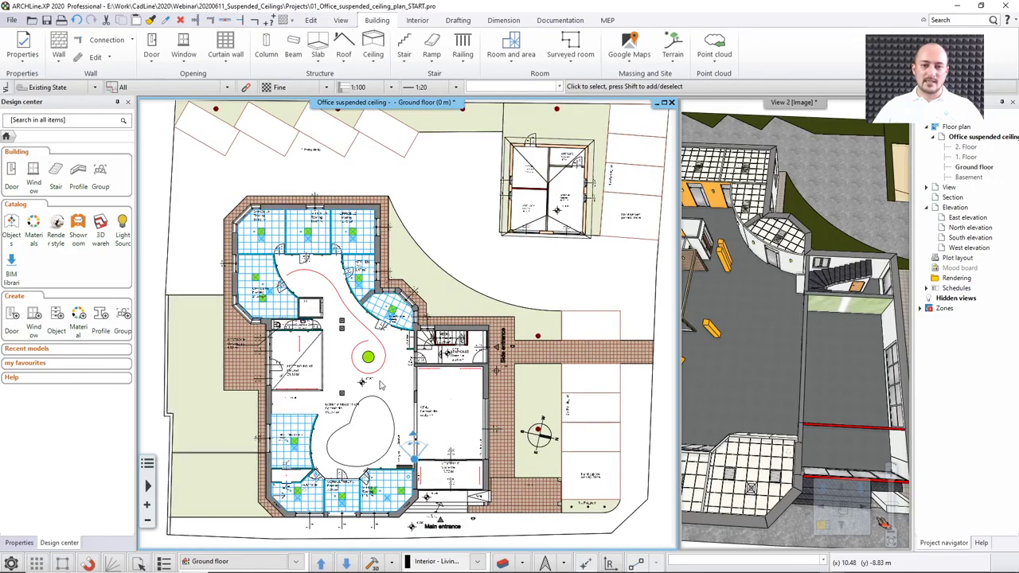
click(372, 68)
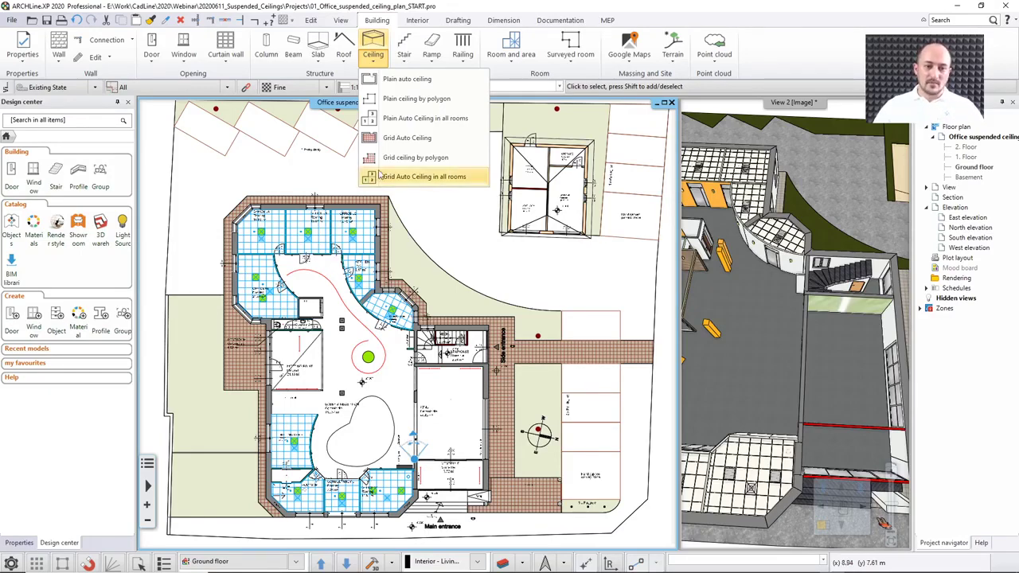
click(388, 85)
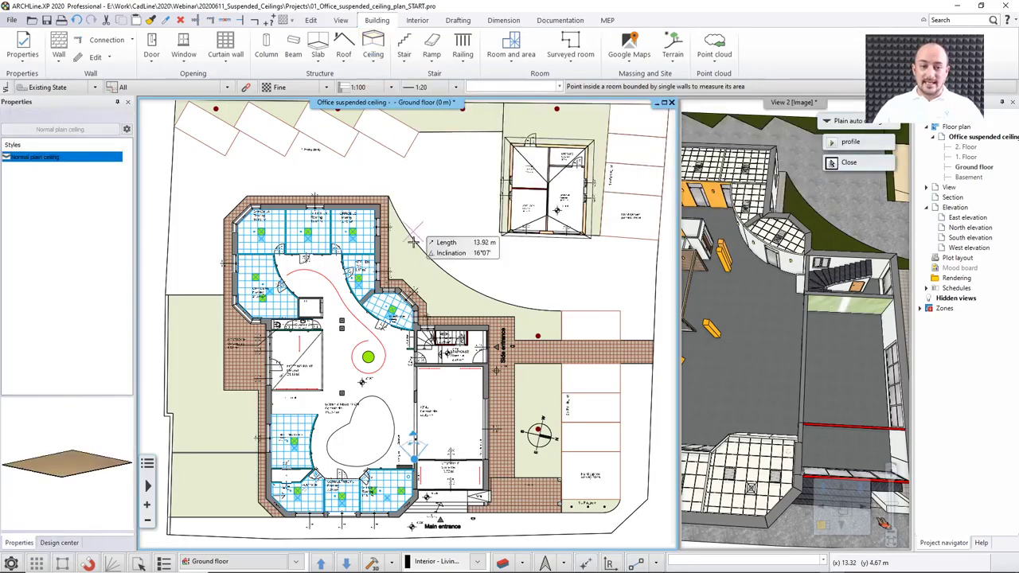
scroll(442, 407, up, 2)
scroll(442, 407, up, 2)
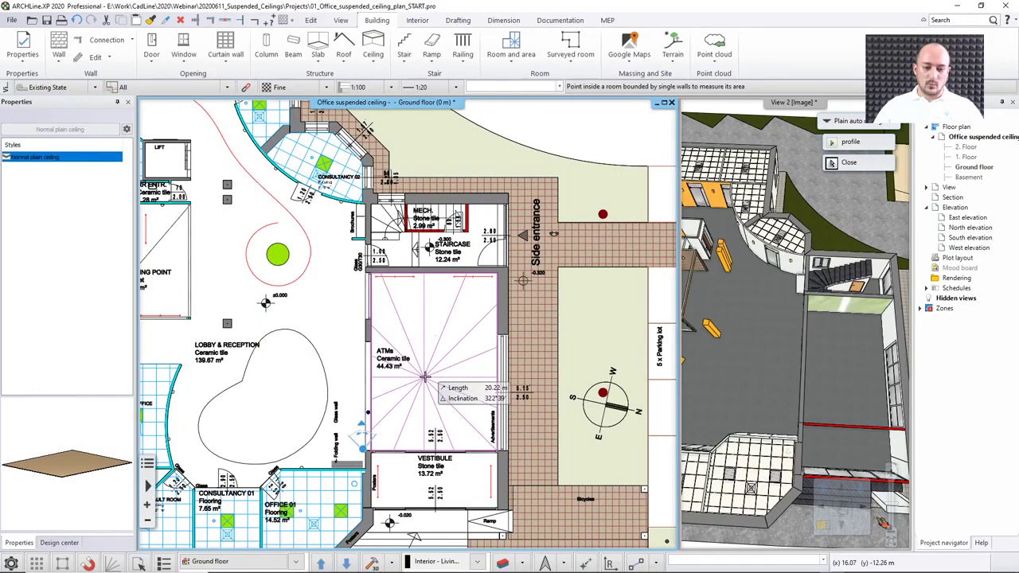
click(424, 377)
middle_drag(434, 478, 537, 471)
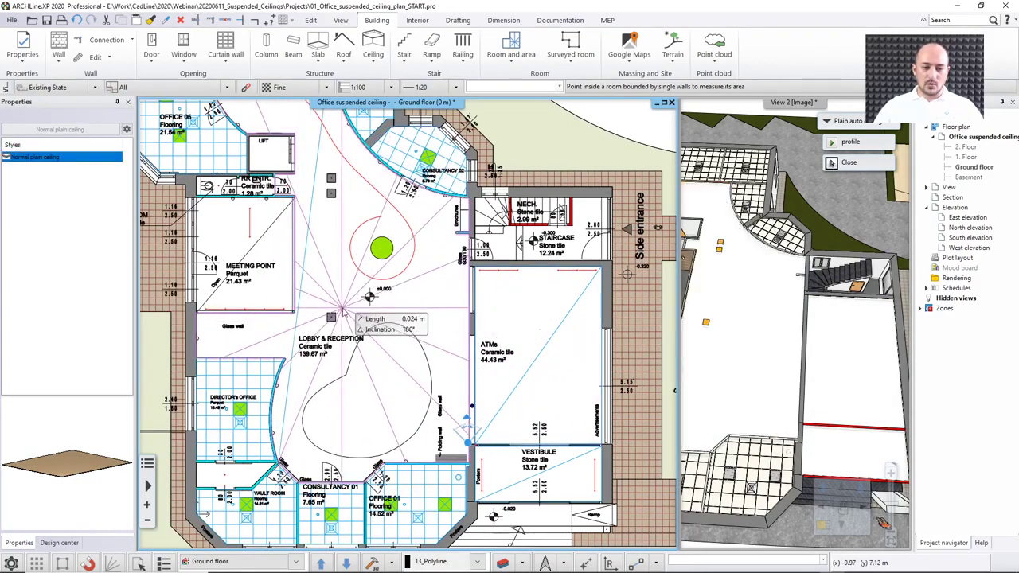
- Add plain auto ceilings to the MEETING POINT, RESTROOM and RR ENTR. rooms
middle_drag(342, 308, 434, 305)
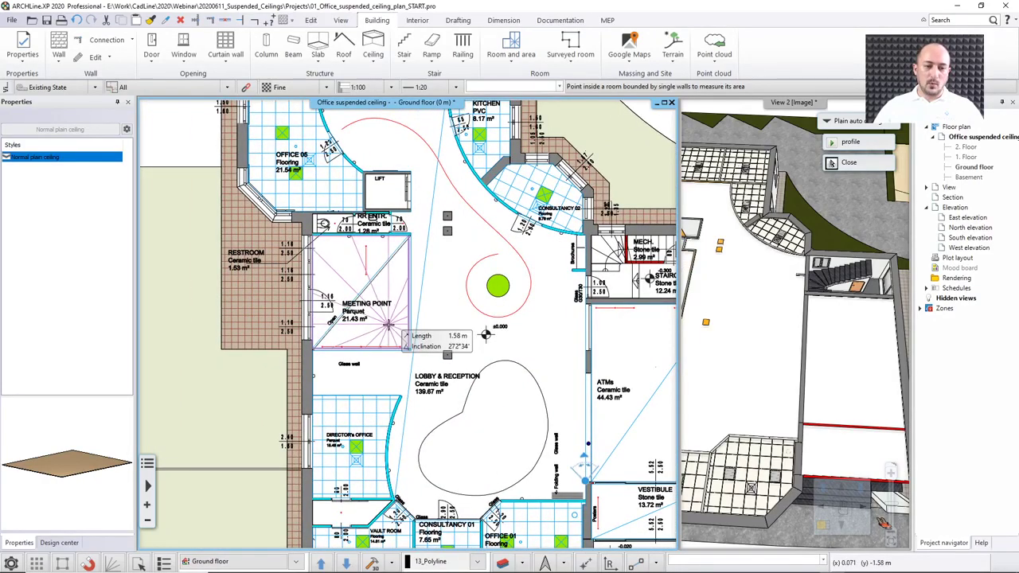
scroll(371, 229, up, 5)
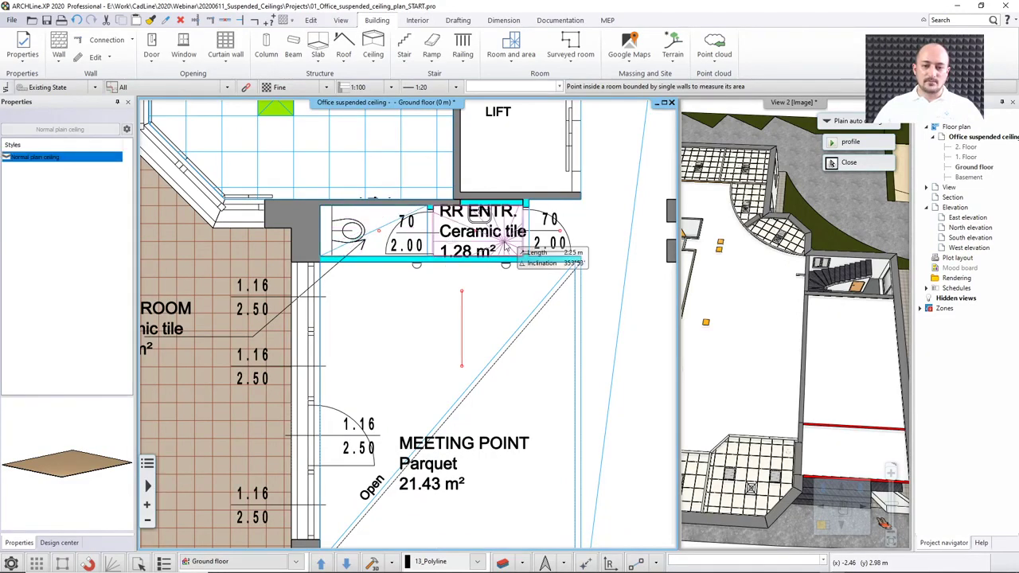
scroll(470, 358, down, 2)
middle_drag(509, 222, 413, 273)
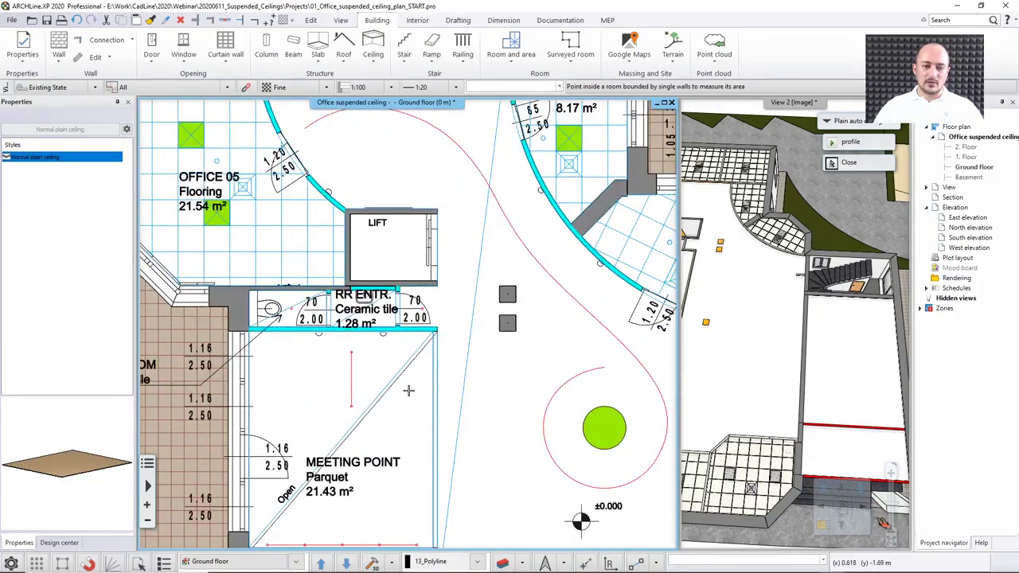
- Check the plan around the DIRECTOR's OFFICE, VAULT ROOM and lobby, finish placing ceilings, and examine the plain ceilings in 3D
middle_drag(409, 390, 409, 188)
middle_drag(407, 415, 466, 141)
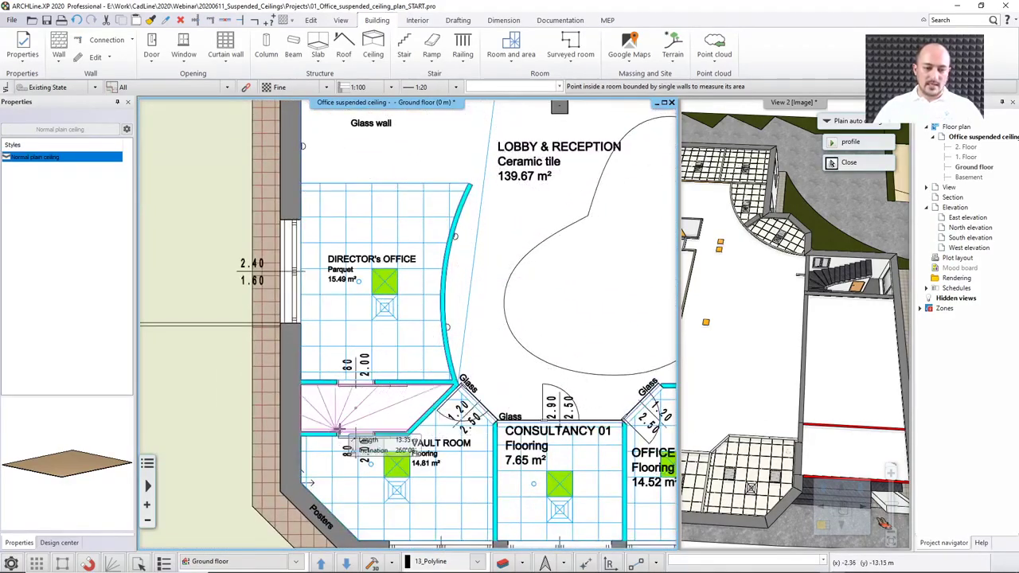
middle_drag(576, 349, 170, 315)
middle_drag(405, 298, 303, 458)
scroll(375, 360, down, 1)
scroll(376, 359, down, 1)
middle_drag(376, 360, 470, 432)
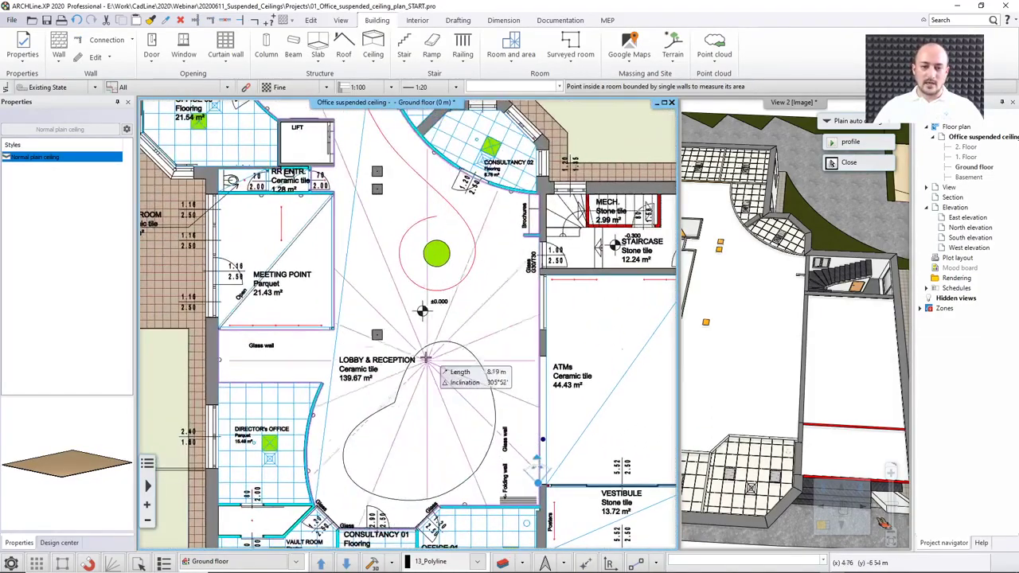
key(Escape)
click(788, 361)
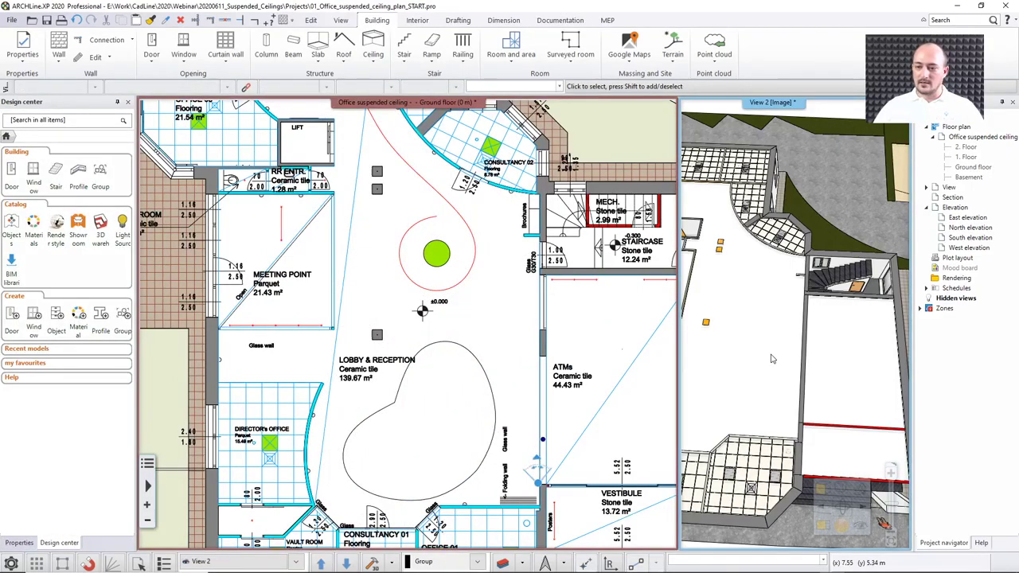
scroll(768, 362, up, 3)
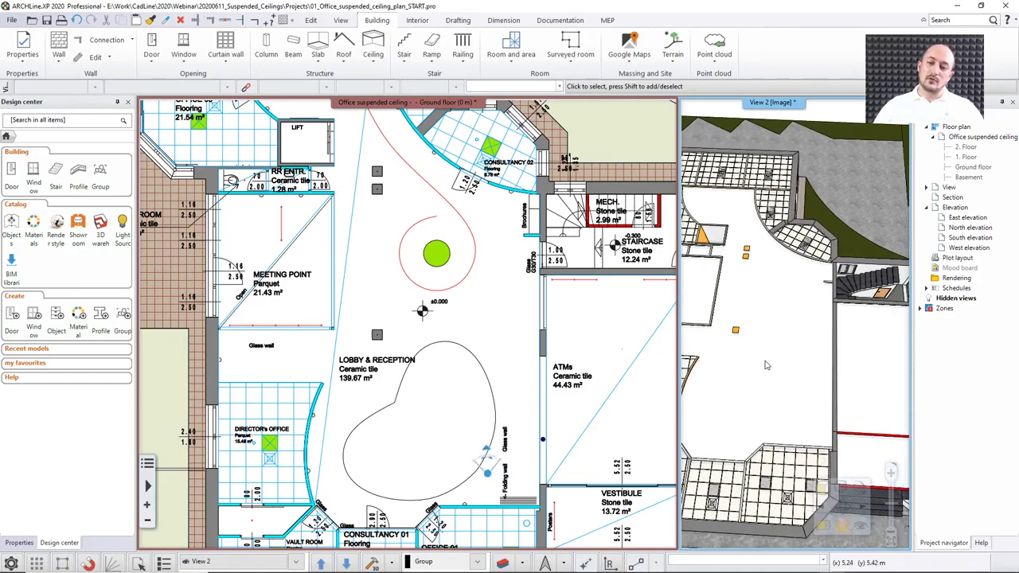
click(486, 300)
middle_drag(486, 300, 368, 368)
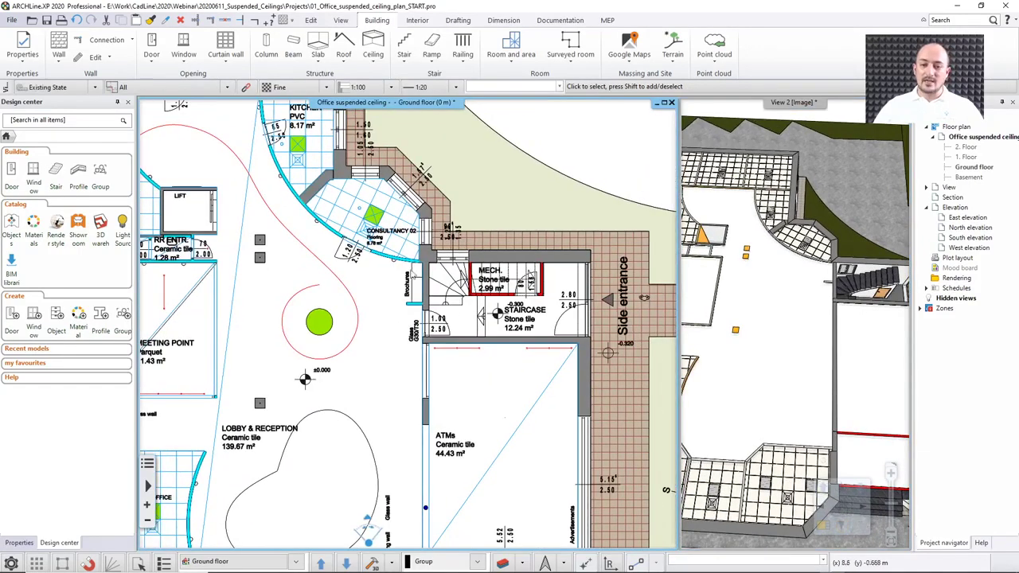
click(370, 58)
click(387, 79)
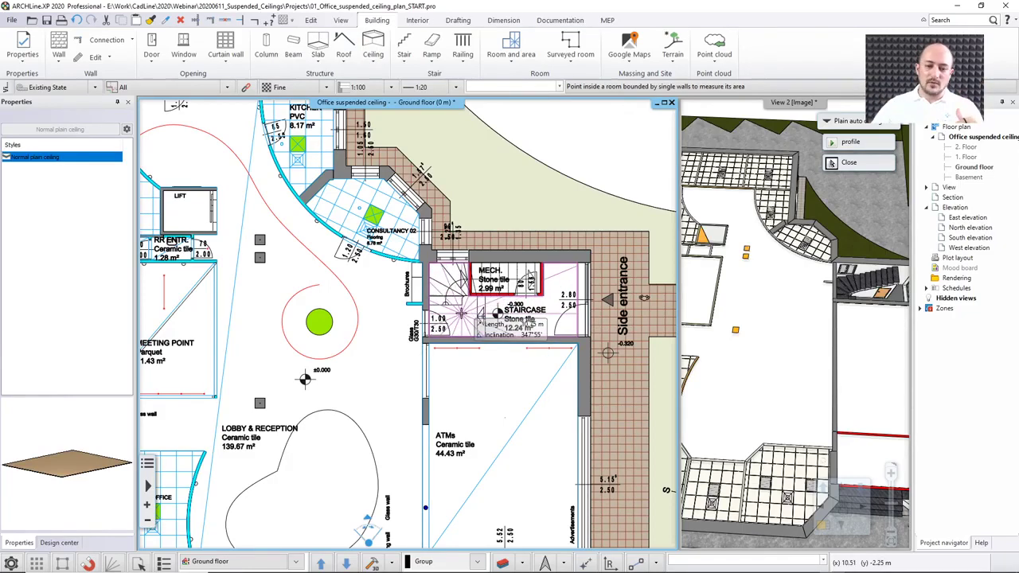
key(Escape)
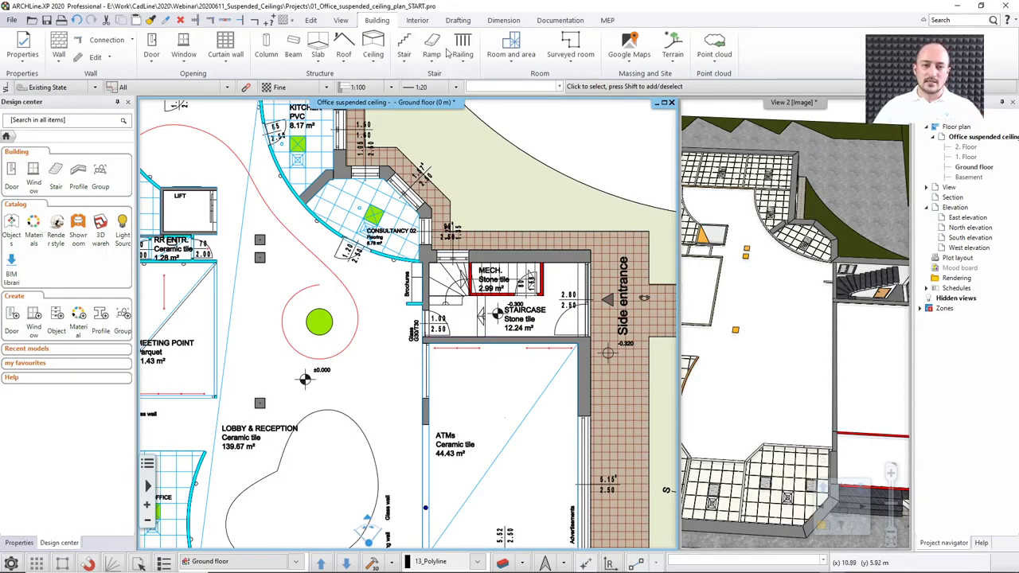
- Draw a rectangular plain ceiling by polygon over the STAIRCASE and MECH. area, 2.8 m deep, following the inner wall corners
click(372, 48)
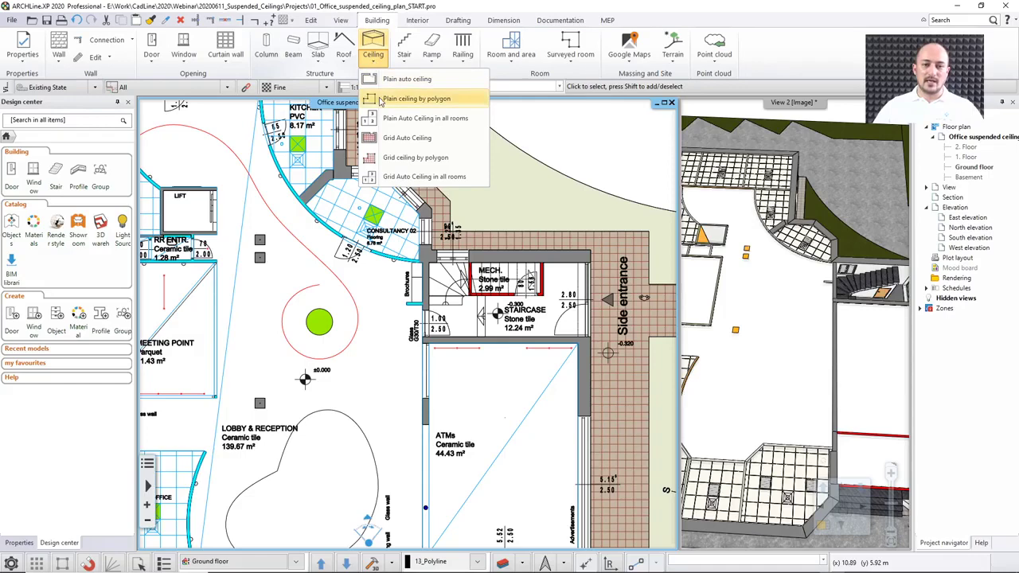
click(409, 98)
scroll(557, 266, up, 3)
click(301, 264)
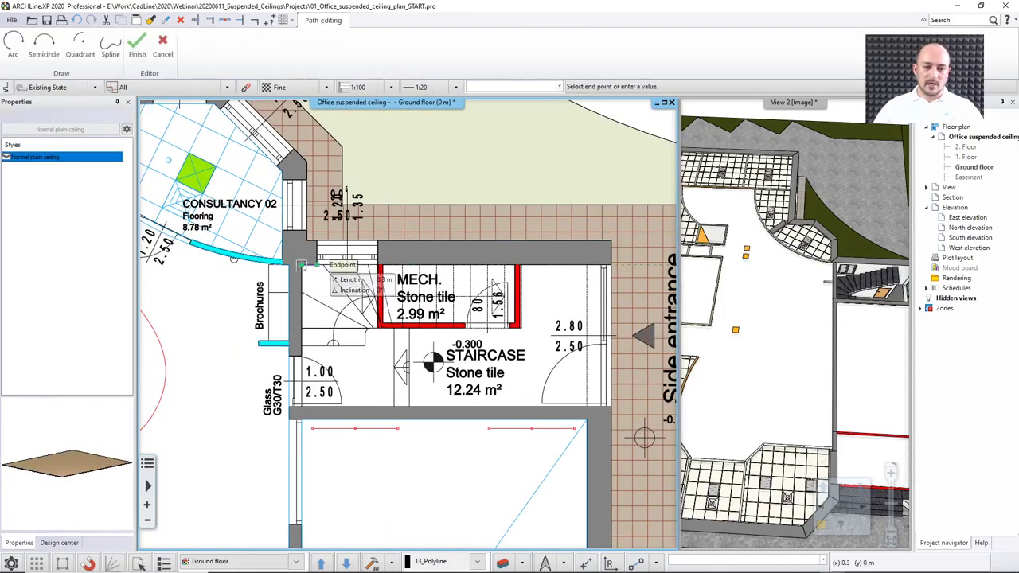
click(586, 265)
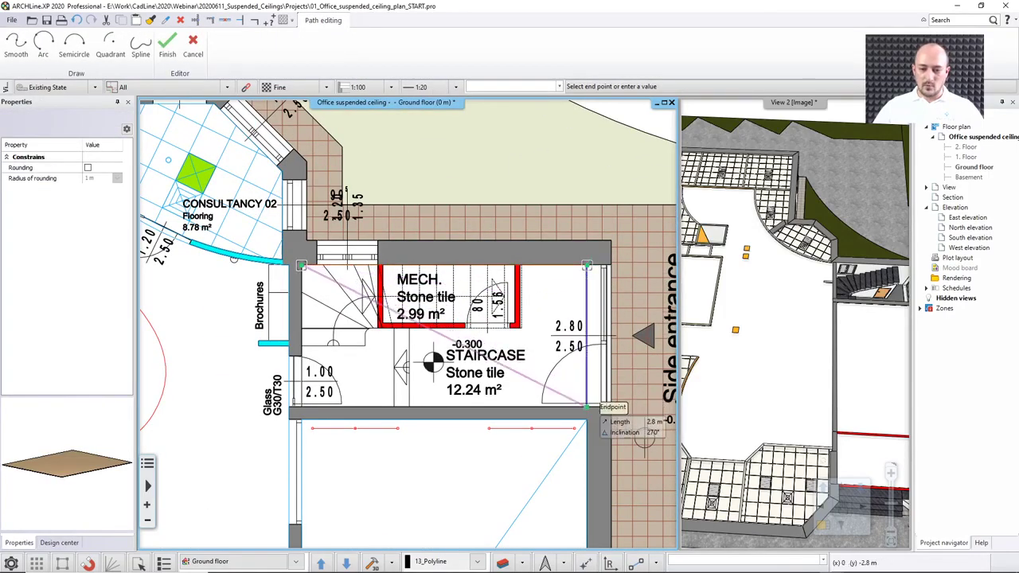
click(586, 406)
click(301, 406)
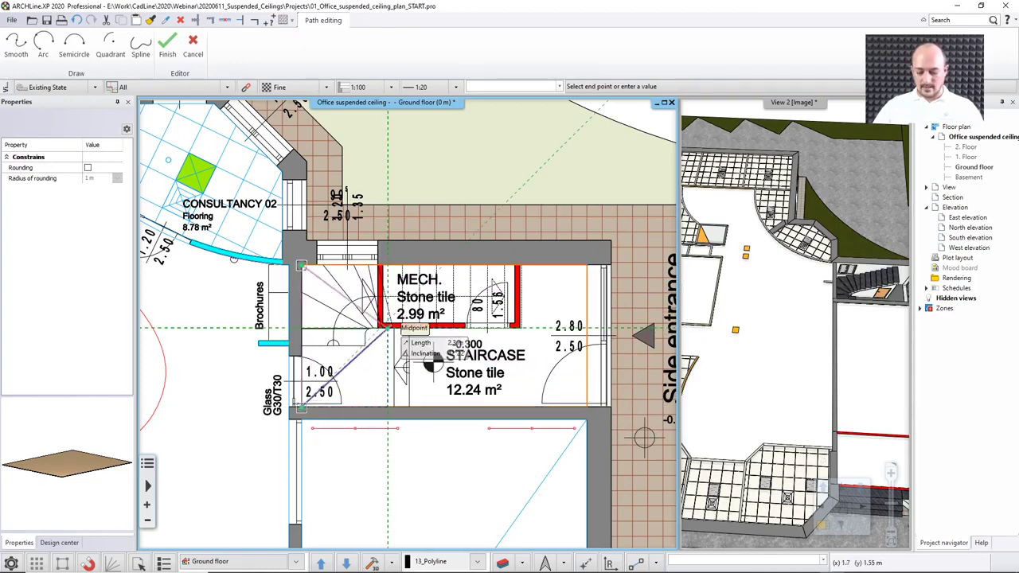
key(Return)
- Check the staircase ceiling in 3D and on the plan, and cut the slabs above the stair
middle_drag(797, 330, 730, 294)
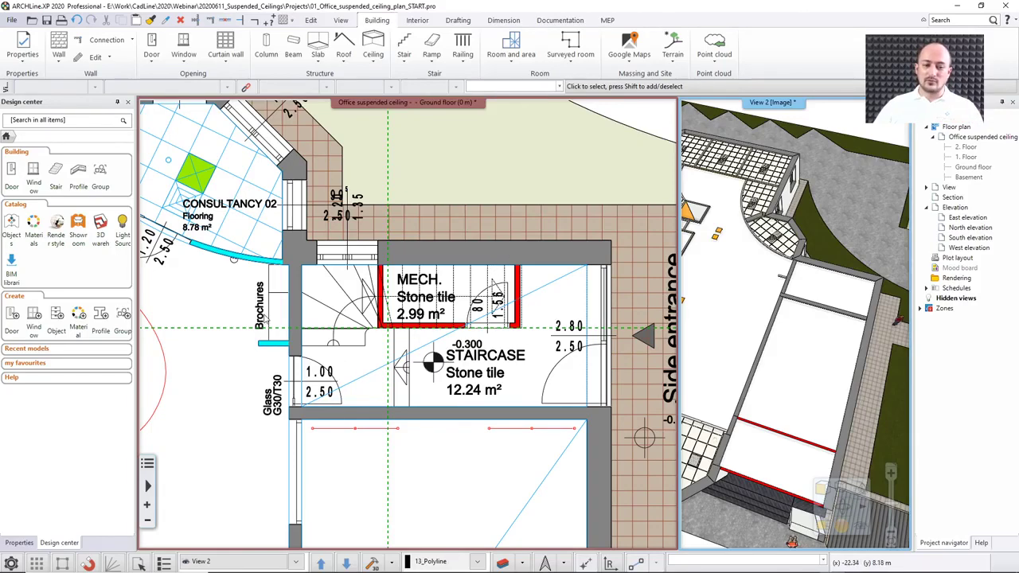
click(536, 293)
click(536, 293)
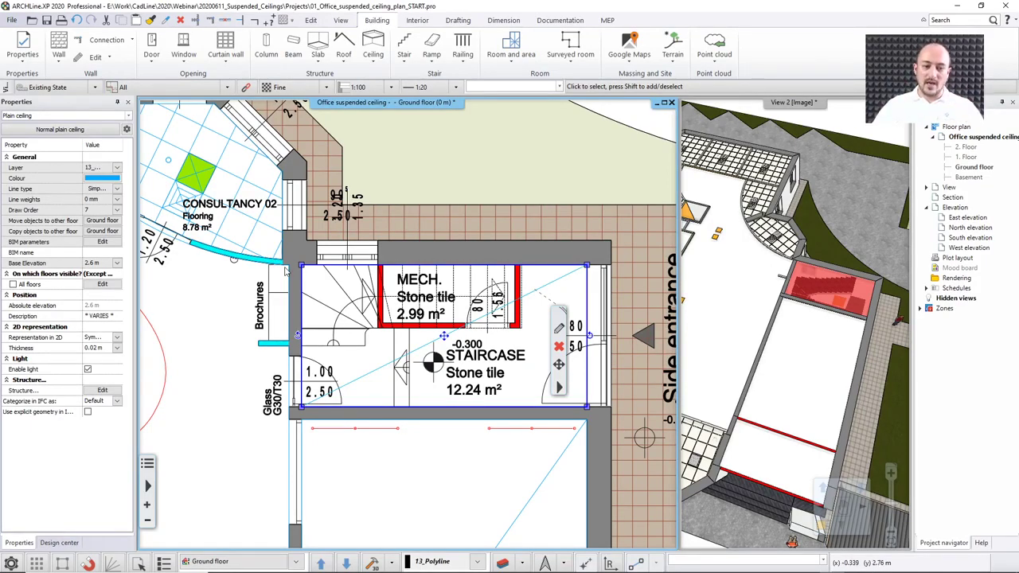
click(351, 309)
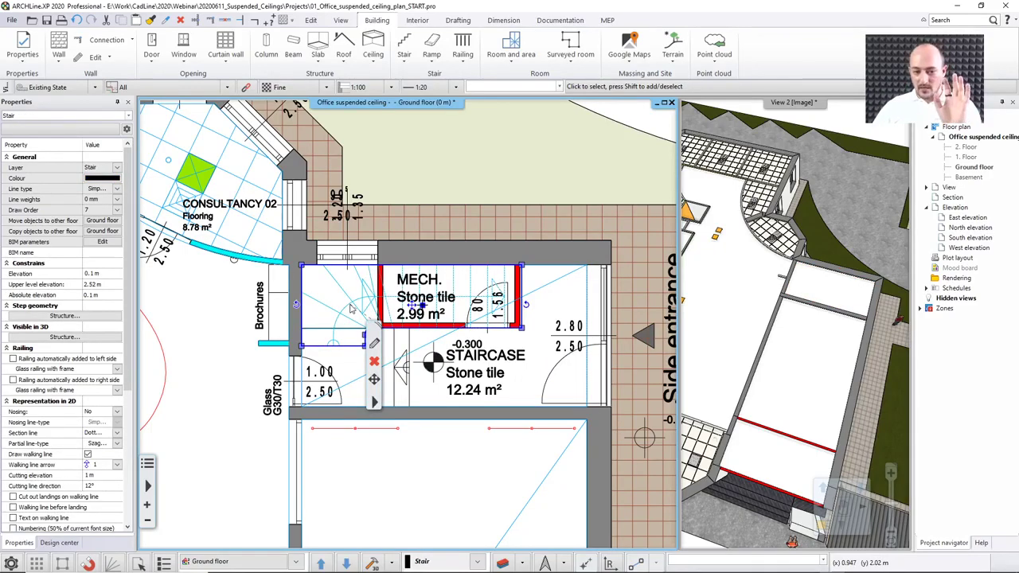
click(376, 403)
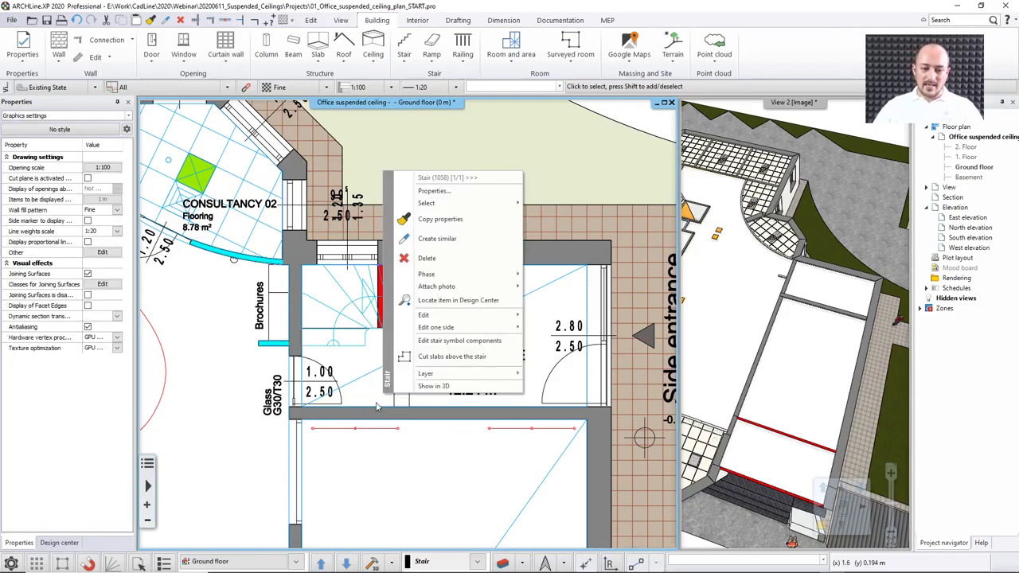
click(437, 362)
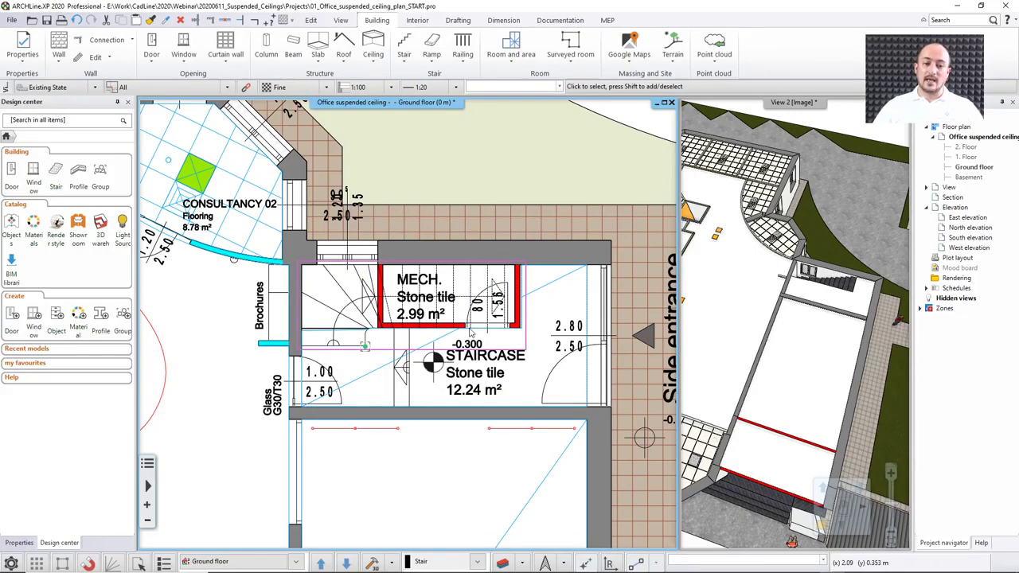
- Select the STAIRCASE plain ceiling at its cut-out edge beside the stair's lowest steps
scroll(398, 341, up, 4)
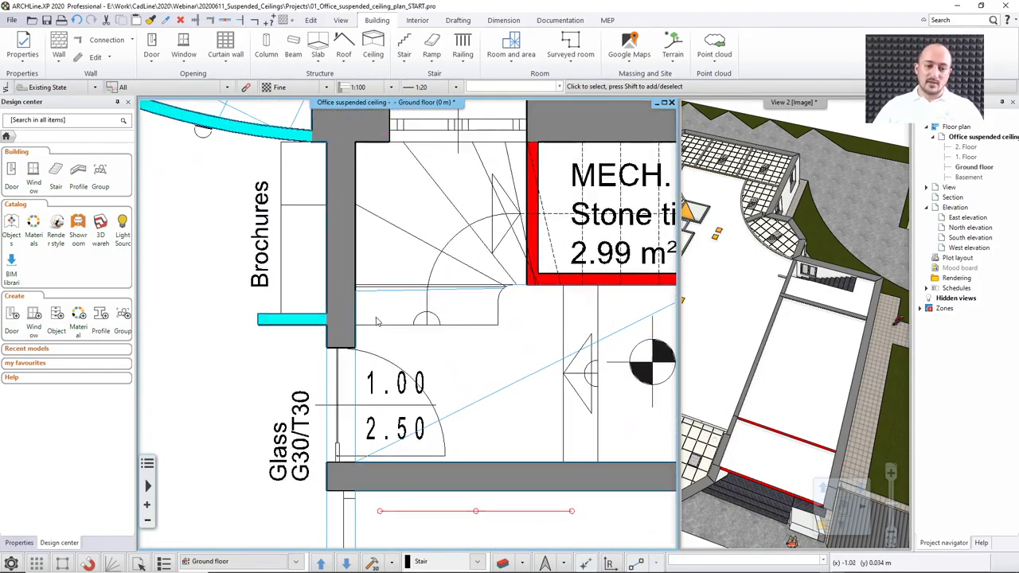
click(369, 294)
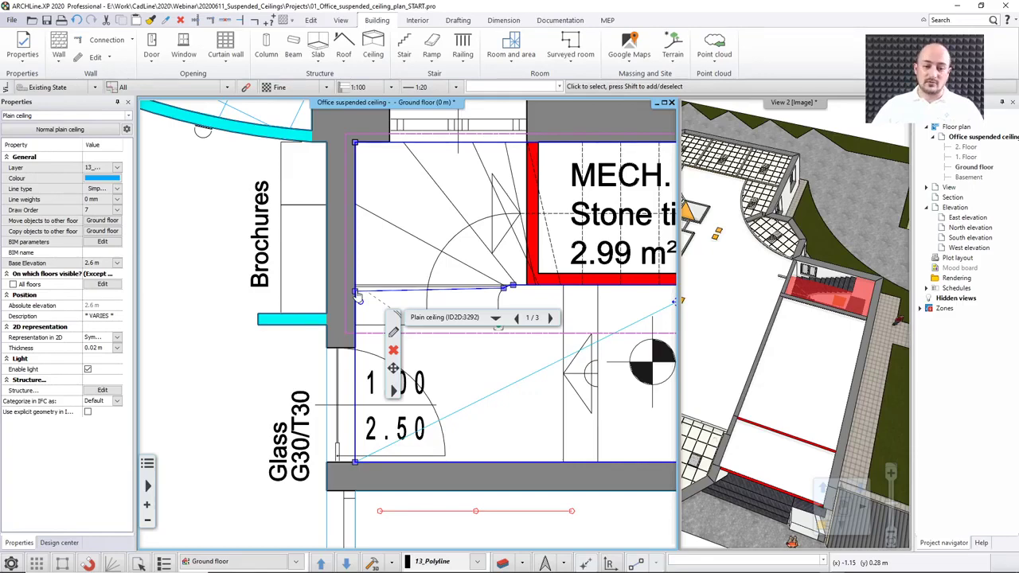
- Move the staircase ceiling's node beside the Brochures wall into line with the mechanical room's lower wall face
click(356, 294)
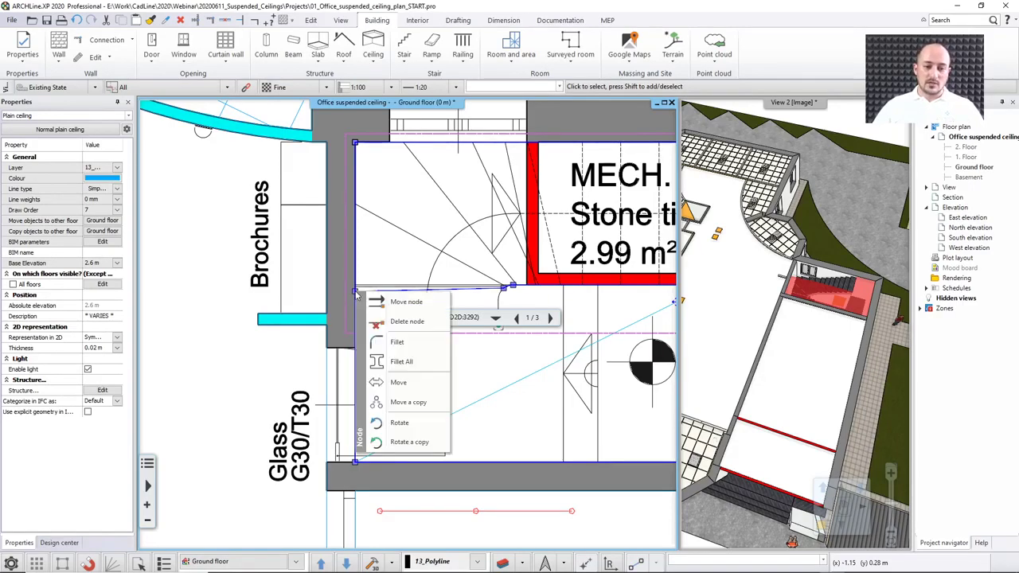
click(393, 306)
click(358, 293)
scroll(473, 311, up, 3)
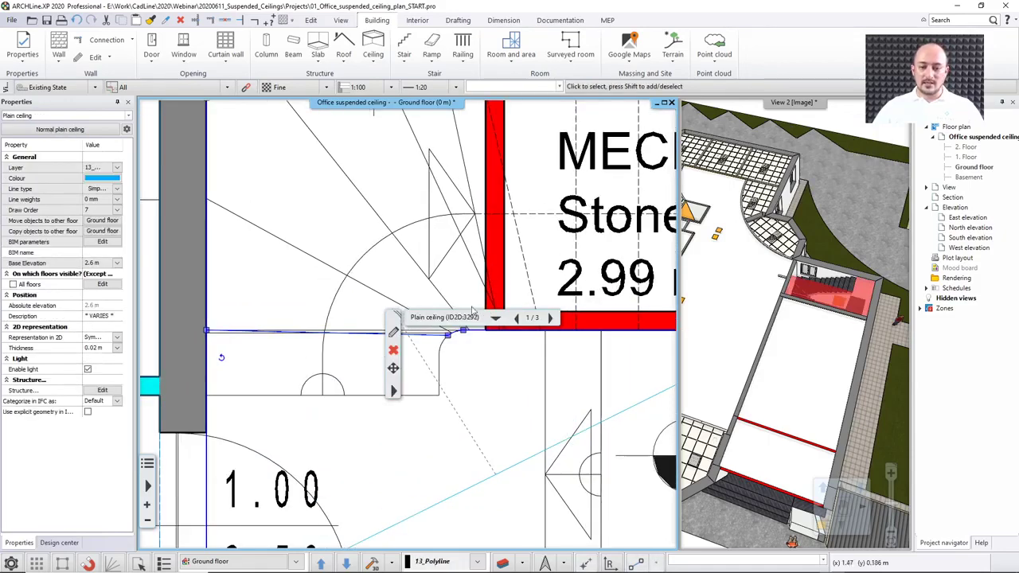
- Delete the two redundant nodes near the curved stair end from the staircase ceiling outline and deselect the ceiling
click(448, 335)
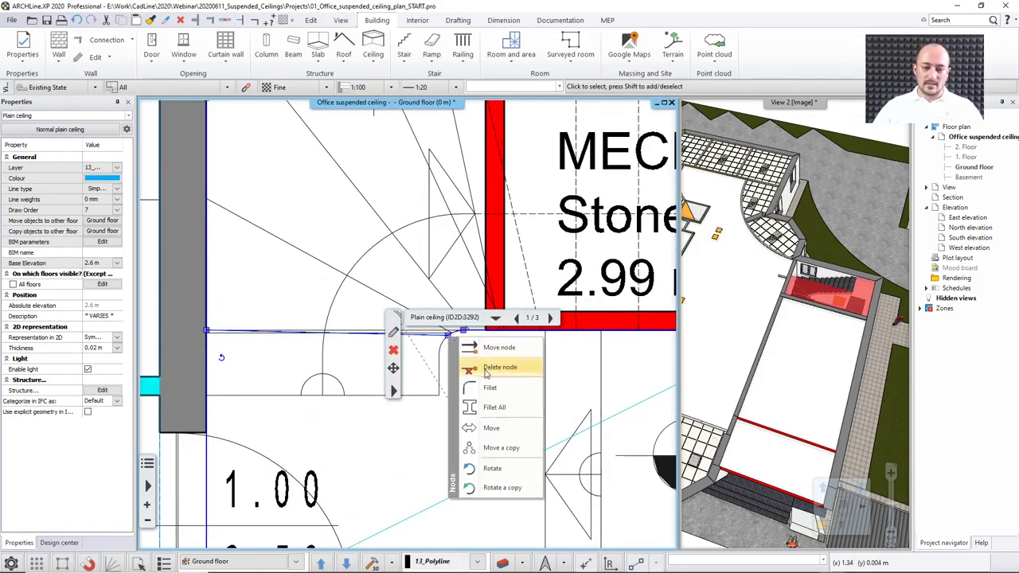
click(487, 368)
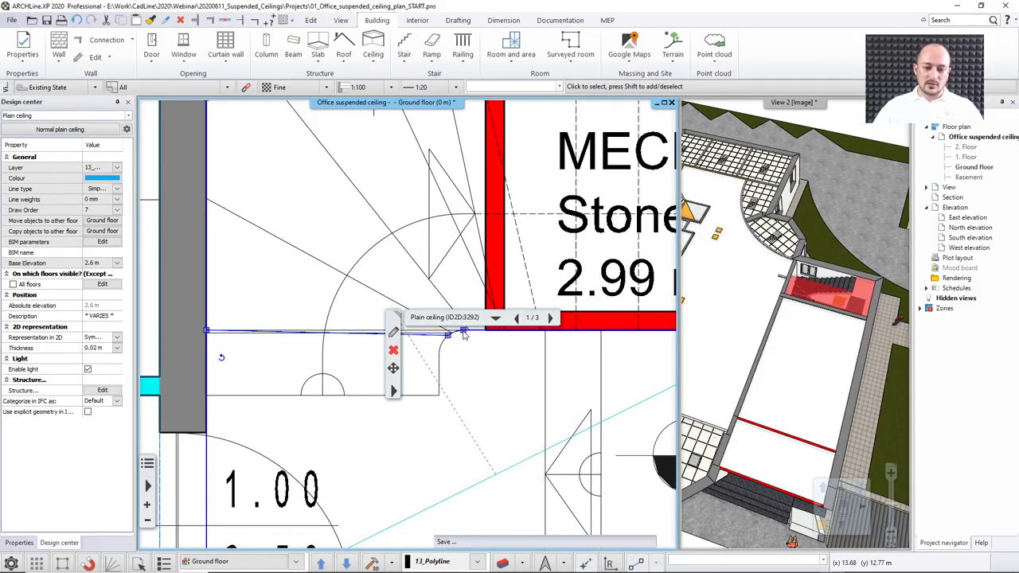
click(462, 333)
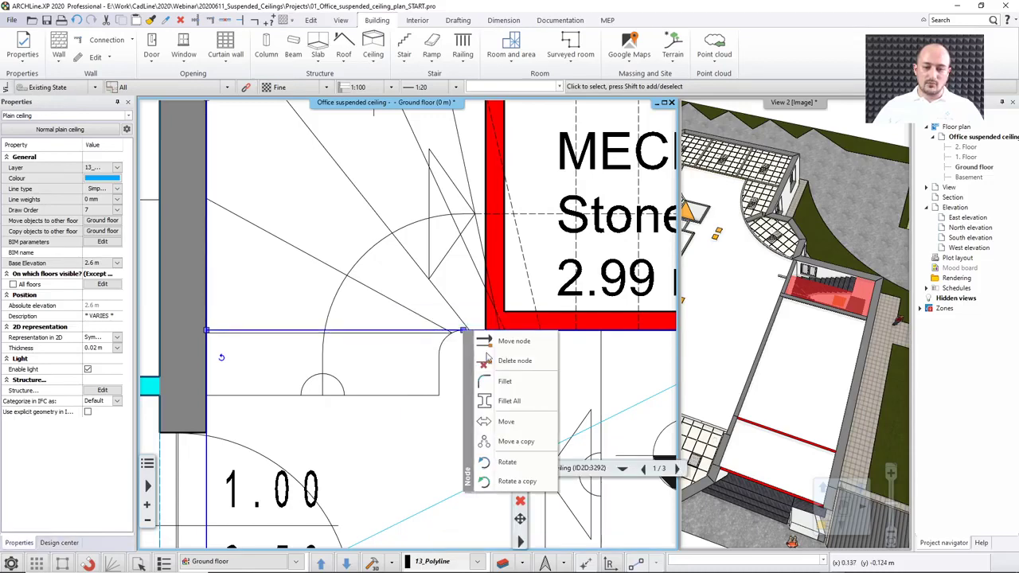
click(493, 363)
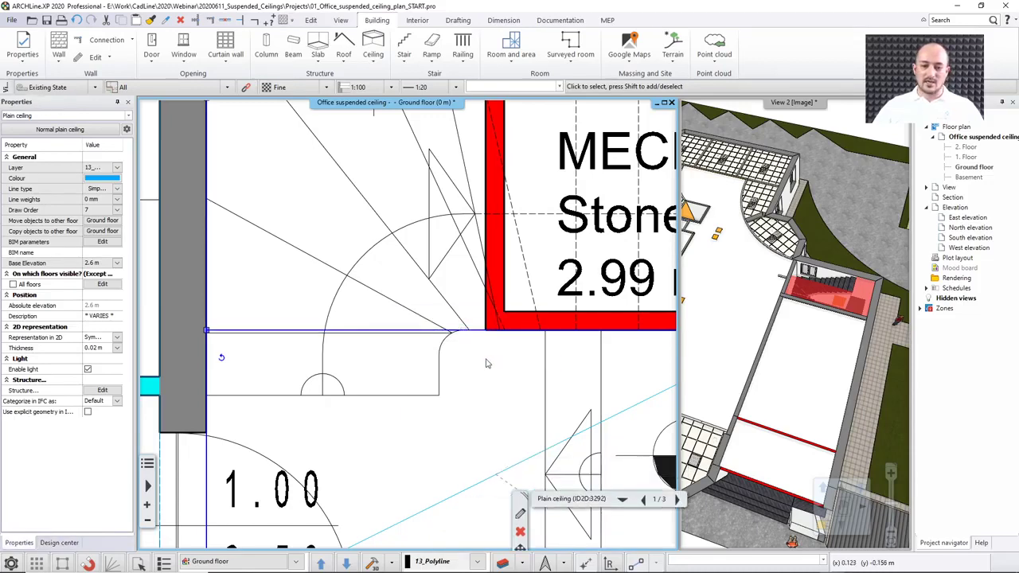
scroll(446, 348, down, 2)
scroll(445, 348, down, 2)
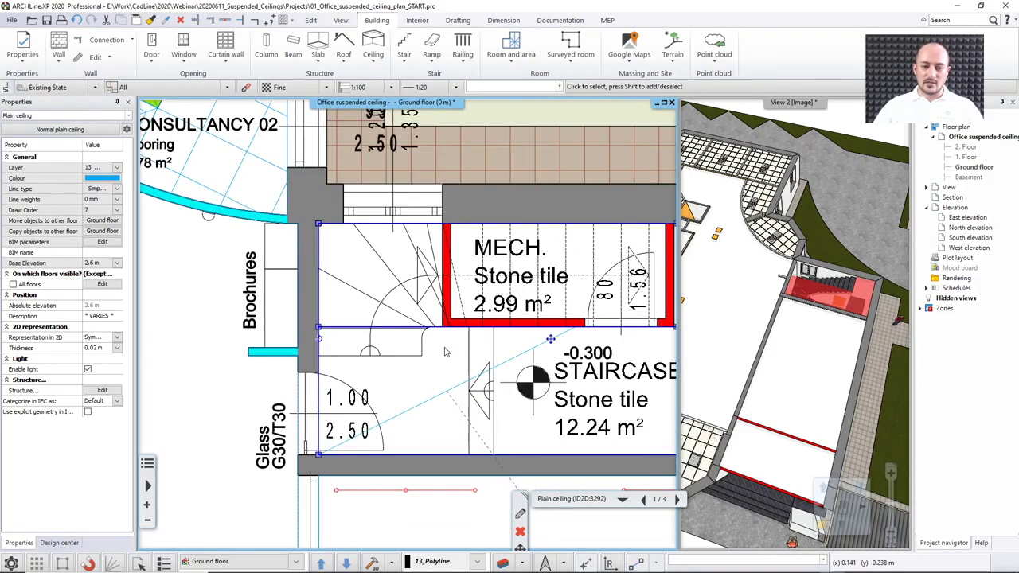
middle_drag(444, 347, 401, 356)
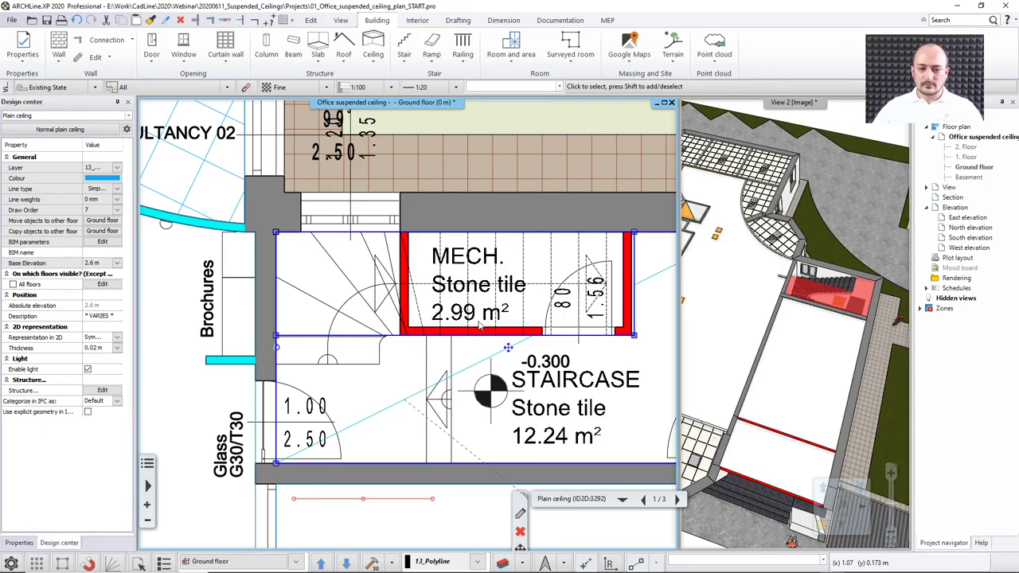
key(Escape)
- Open the properties of the plain ceiling in the ATMs room
scroll(531, 362, down, 5)
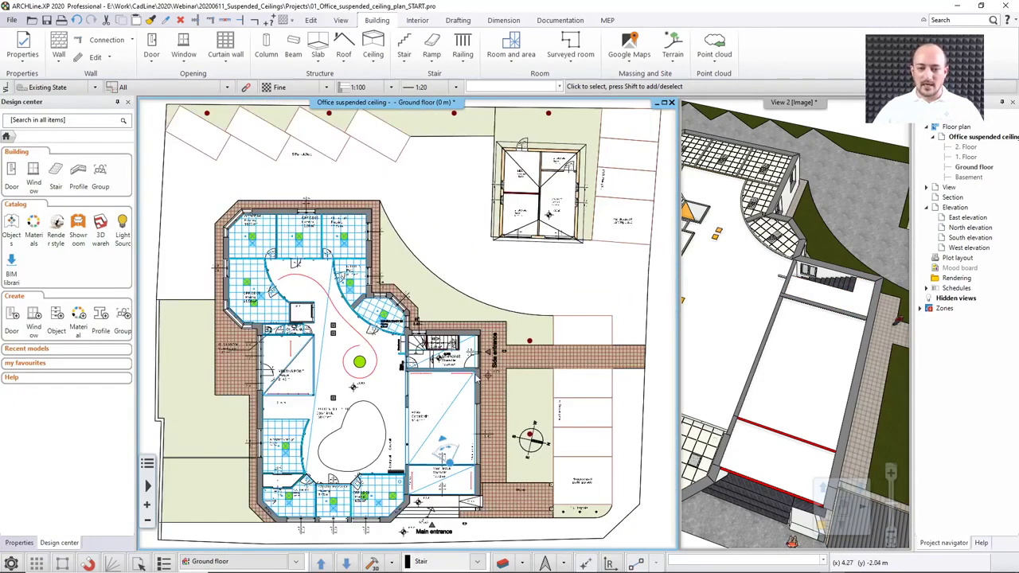
scroll(447, 400, up, 4)
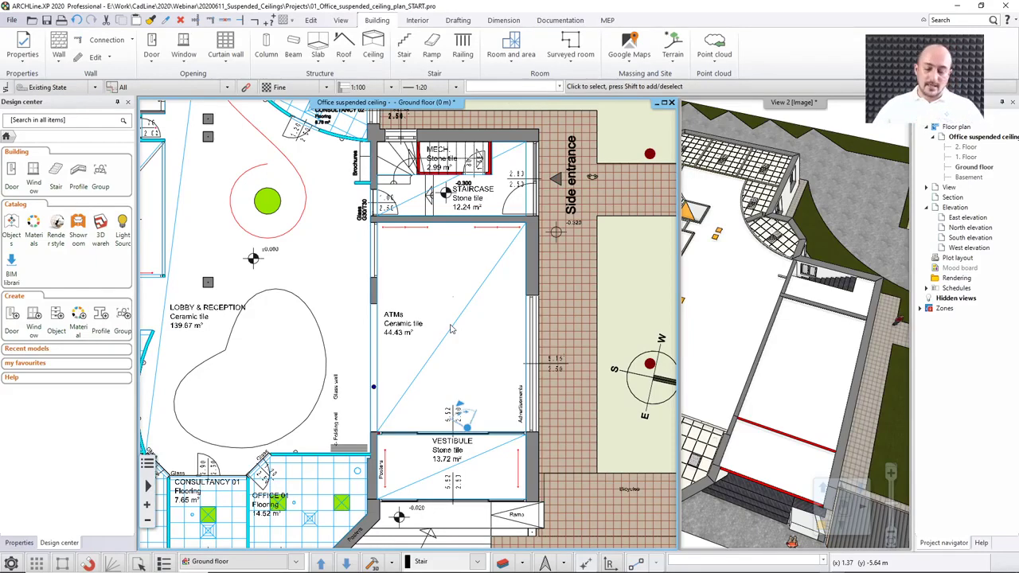
click(456, 326)
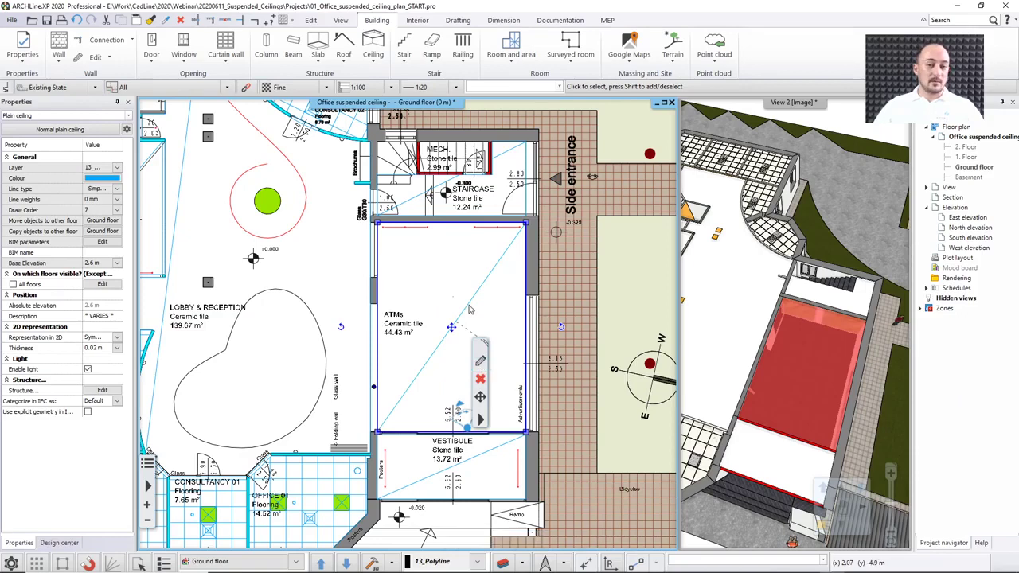
right_click(469, 309)
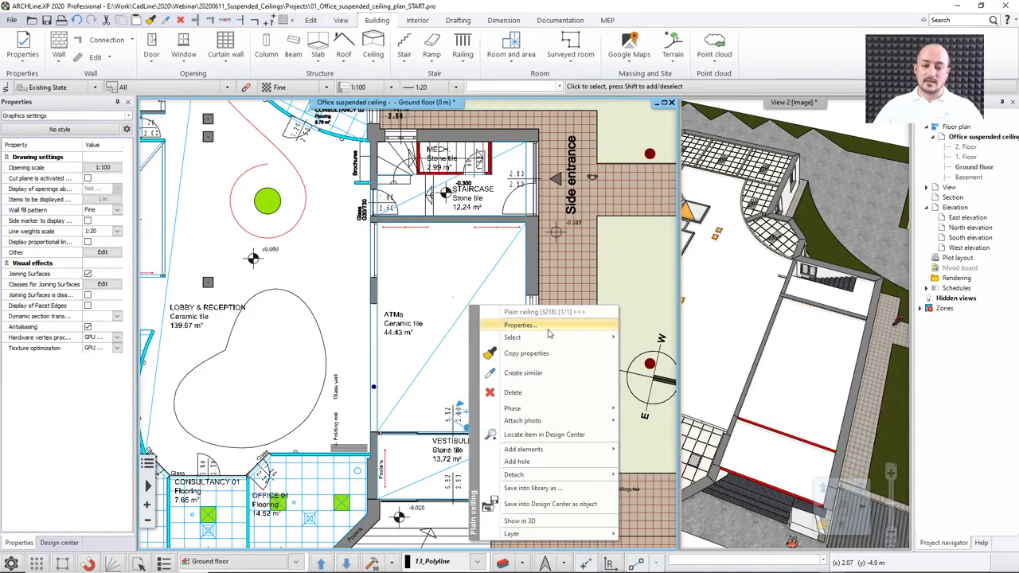
click(525, 328)
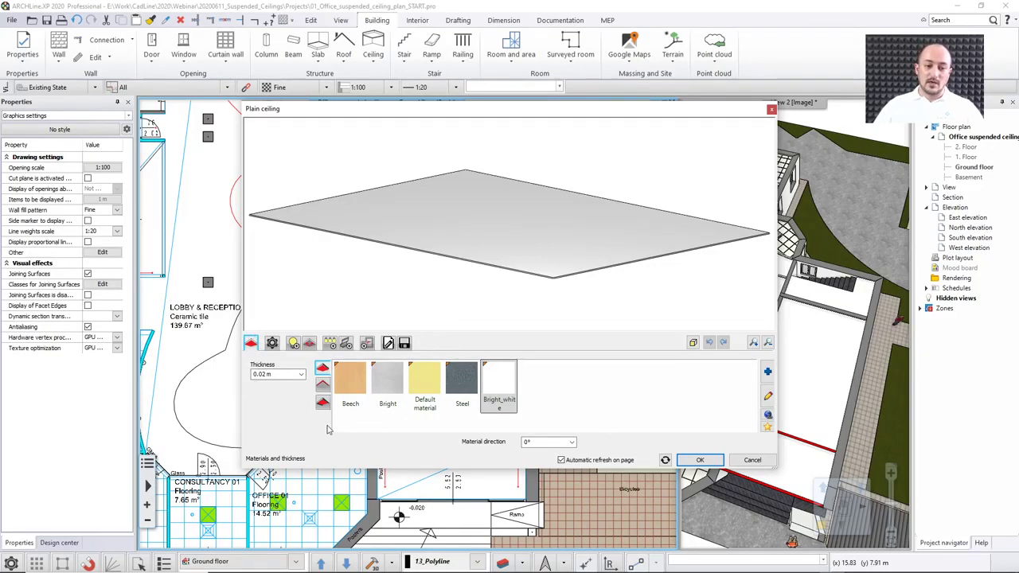
- Look over the ceiling's main surface materials and the material library without choosing a new material
click(495, 391)
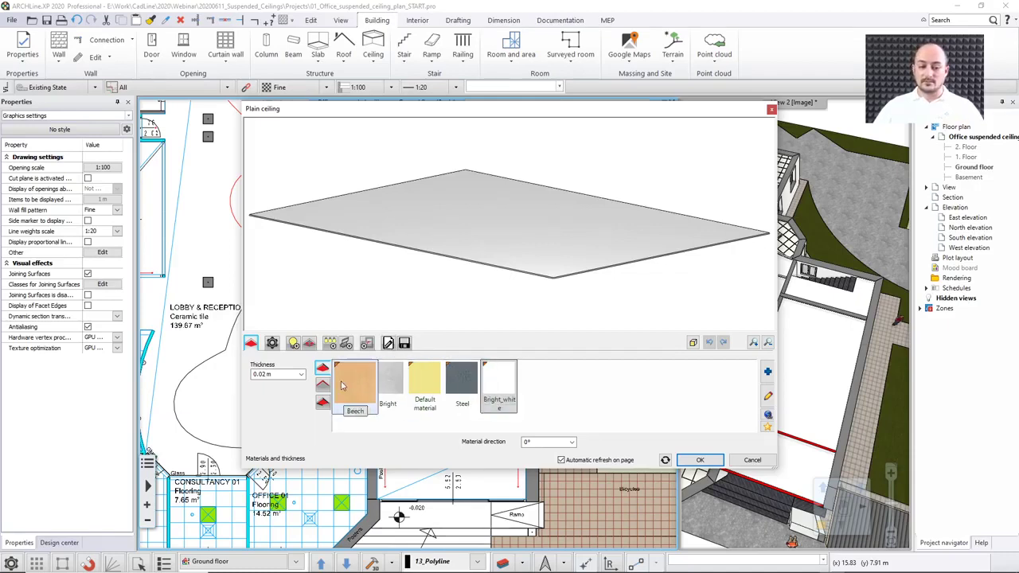
click(767, 371)
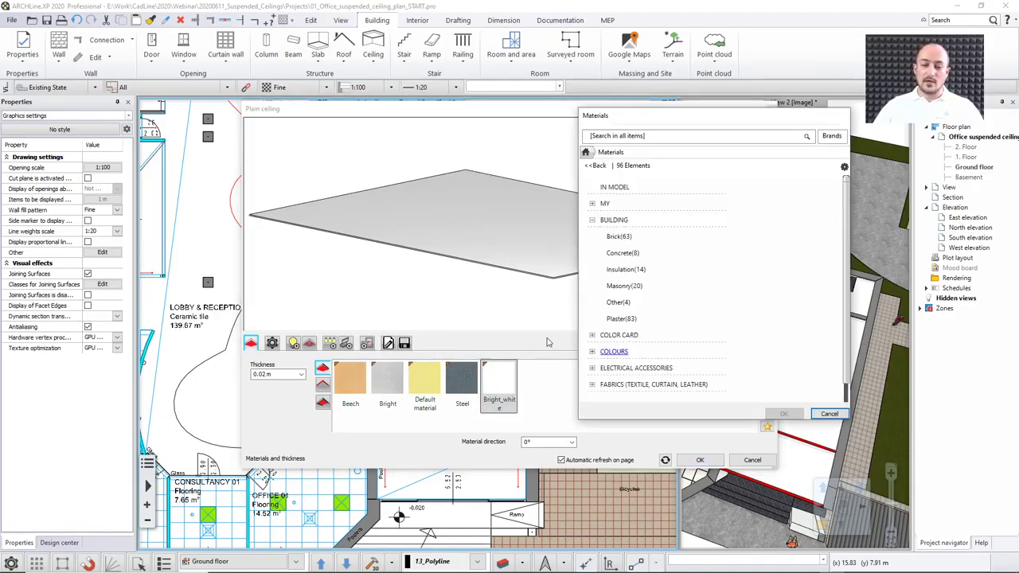
click(827, 414)
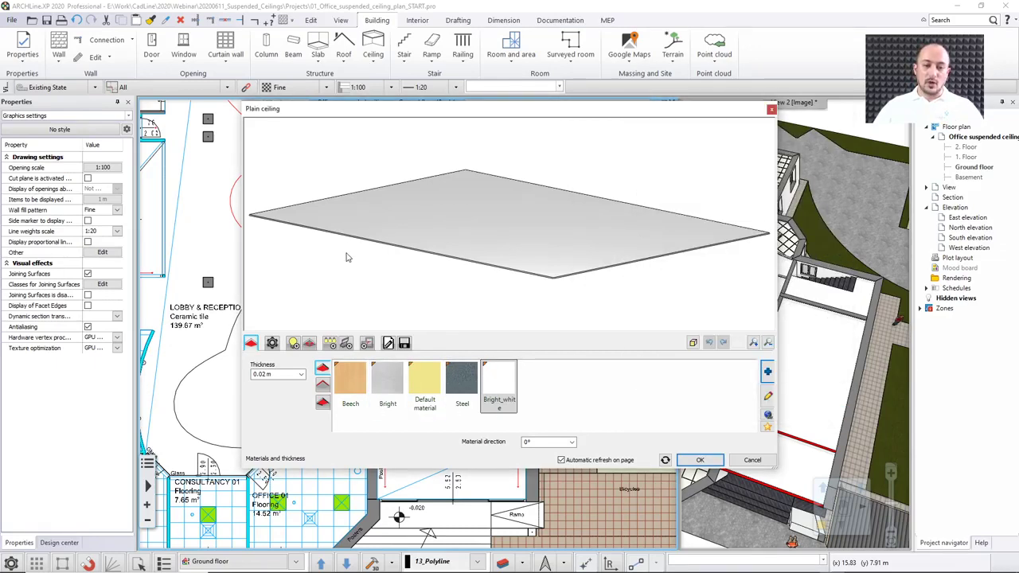
drag(348, 255, 357, 207)
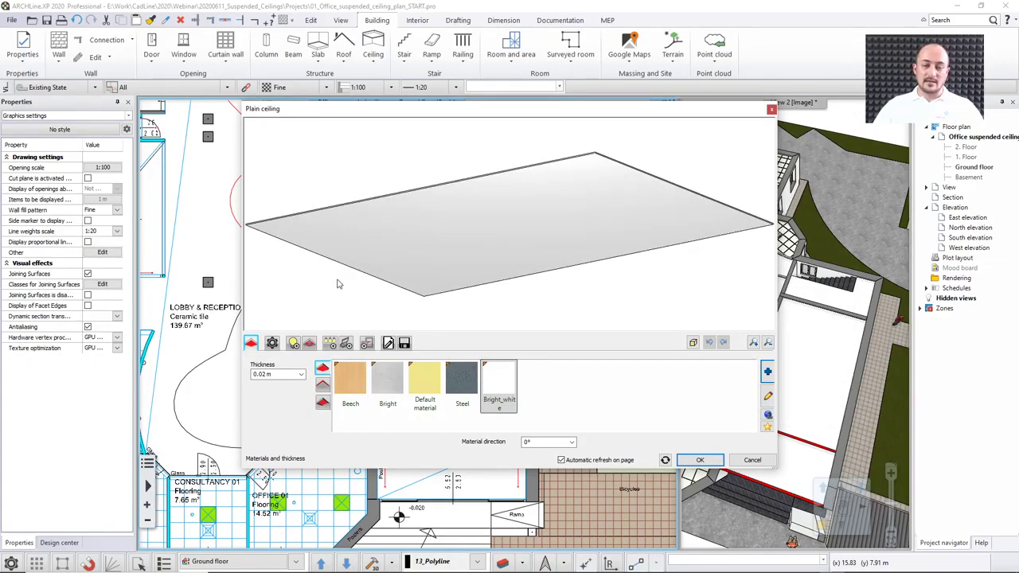
- Inspect the separate material settings of the ceiling's other faces and try a custom Beech material on one of them
click(323, 386)
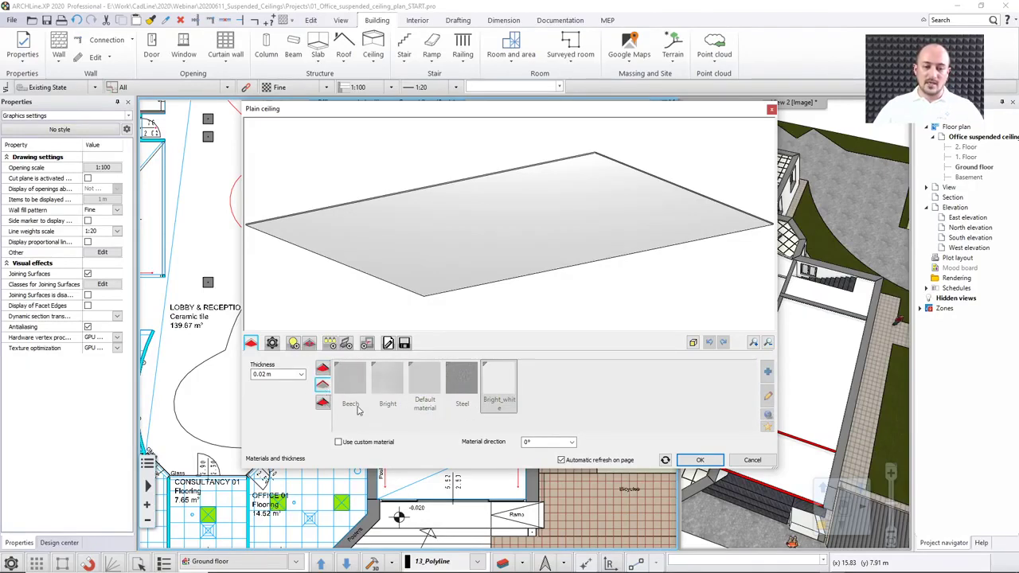
click(322, 402)
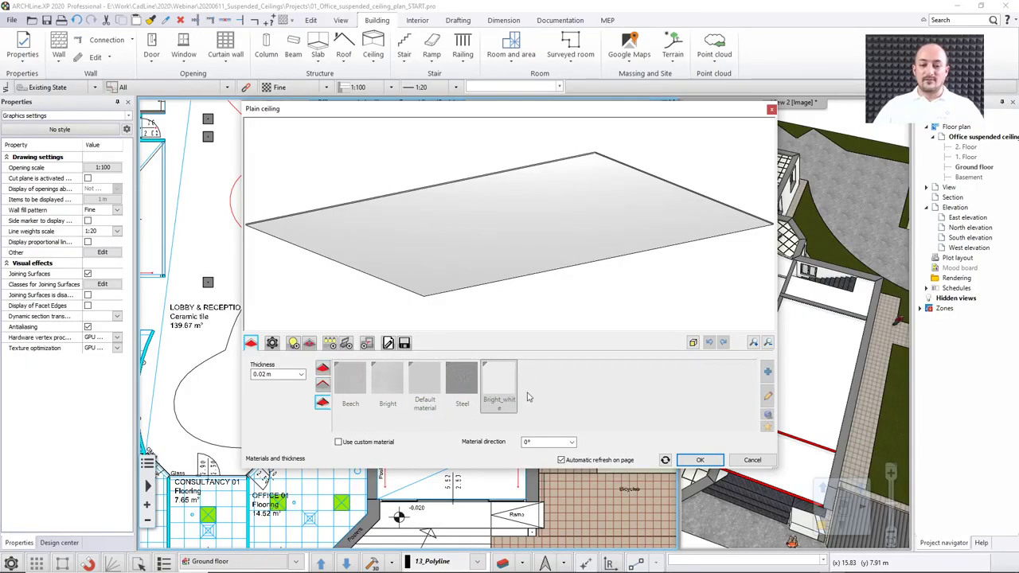
click(338, 441)
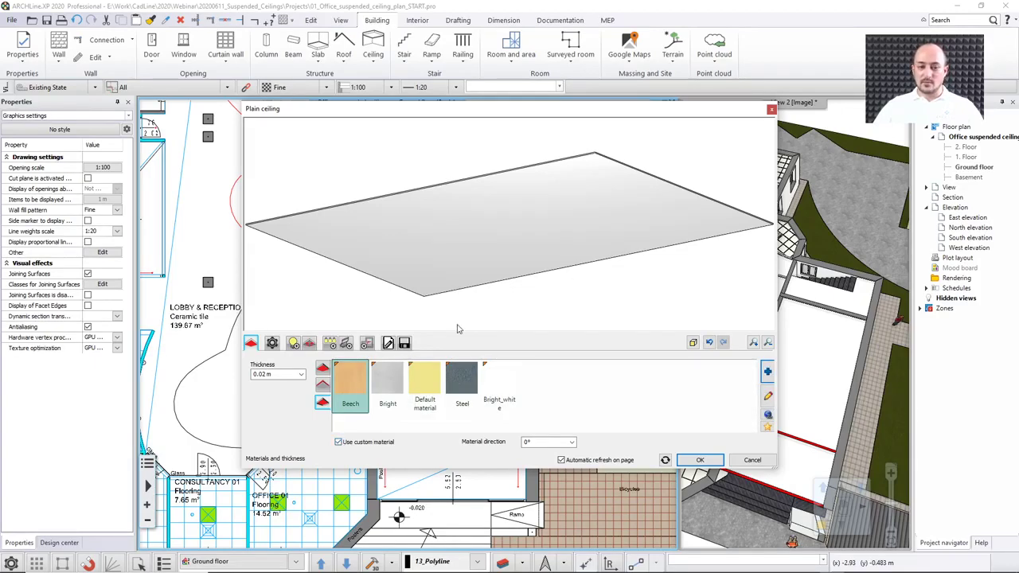
drag(460, 328, 489, 275)
click(338, 442)
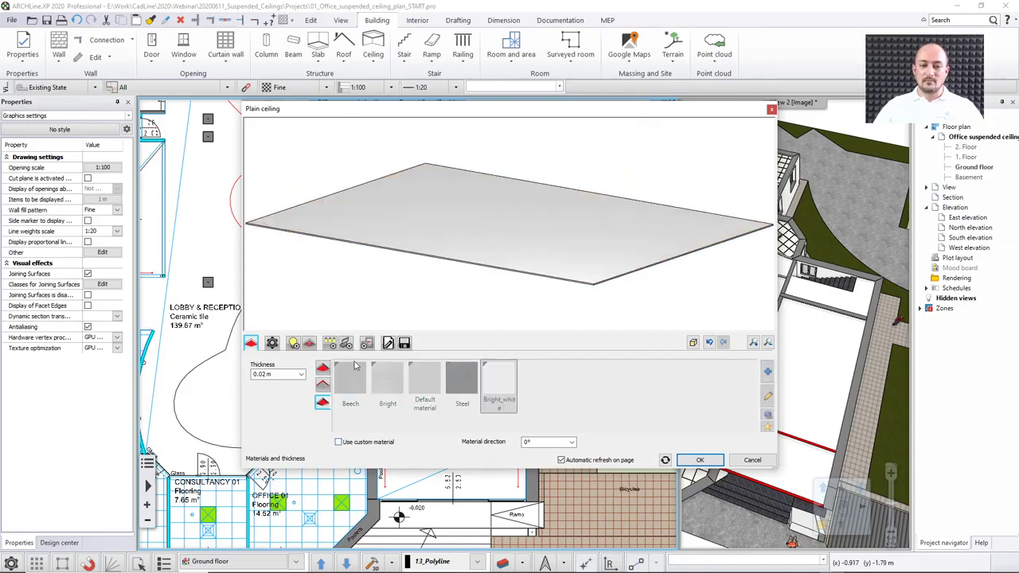
mouse_move(365, 300)
mouse_down()
mouse_move(365, 318)
mouse_move(365, 296)
mouse_up()
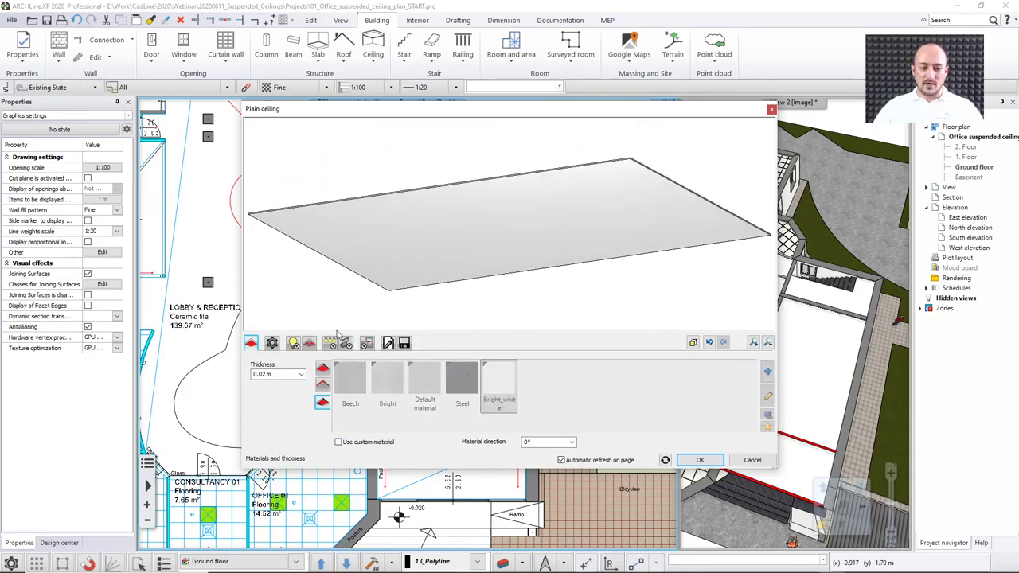
click(322, 384)
click(323, 369)
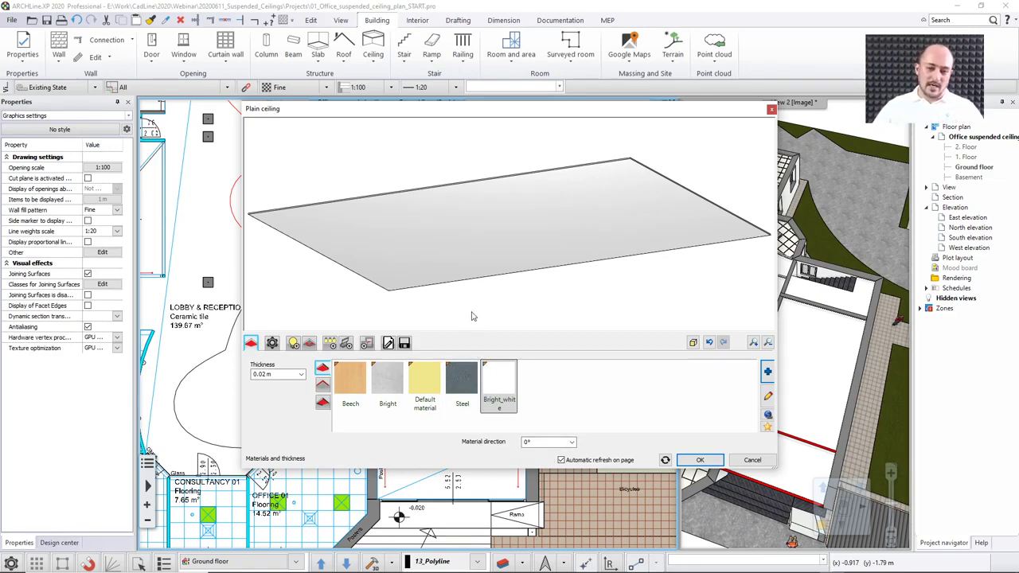
mouse_move(475, 310)
mouse_down()
mouse_move(477, 286)
mouse_move(477, 316)
mouse_up()
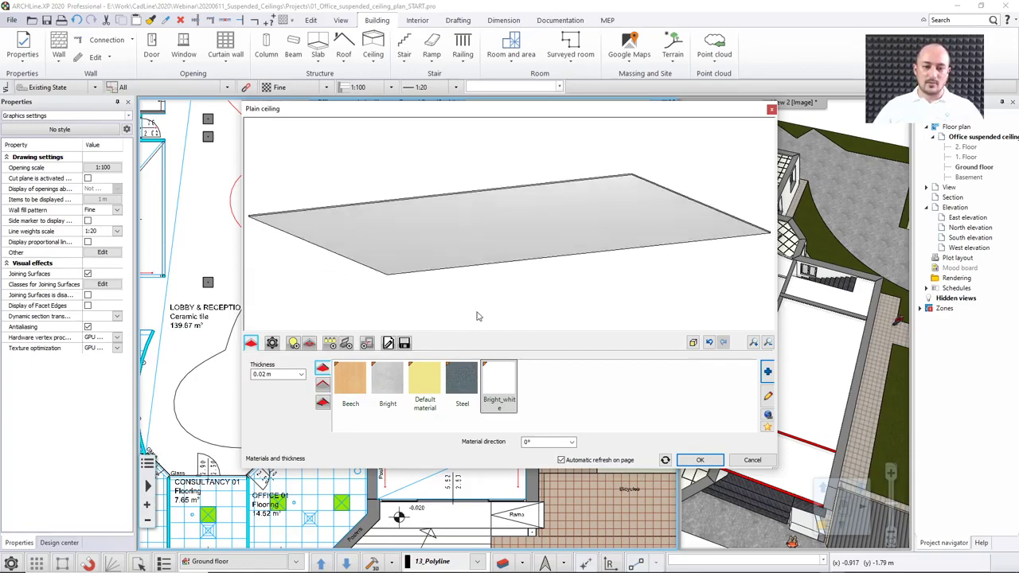
- Review the ceiling's default units for single lamps, spot lamp series and borders
click(272, 343)
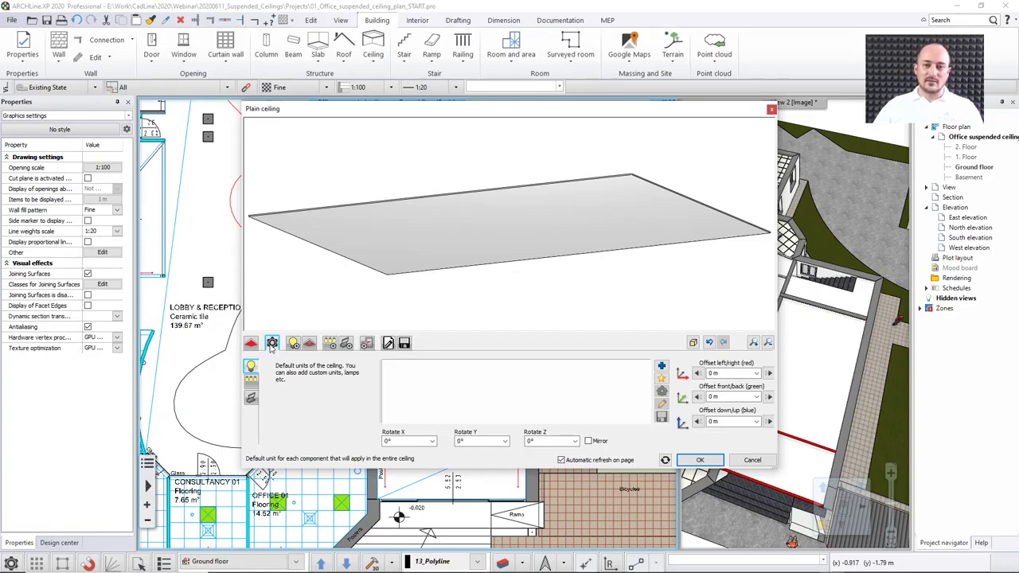
click(250, 380)
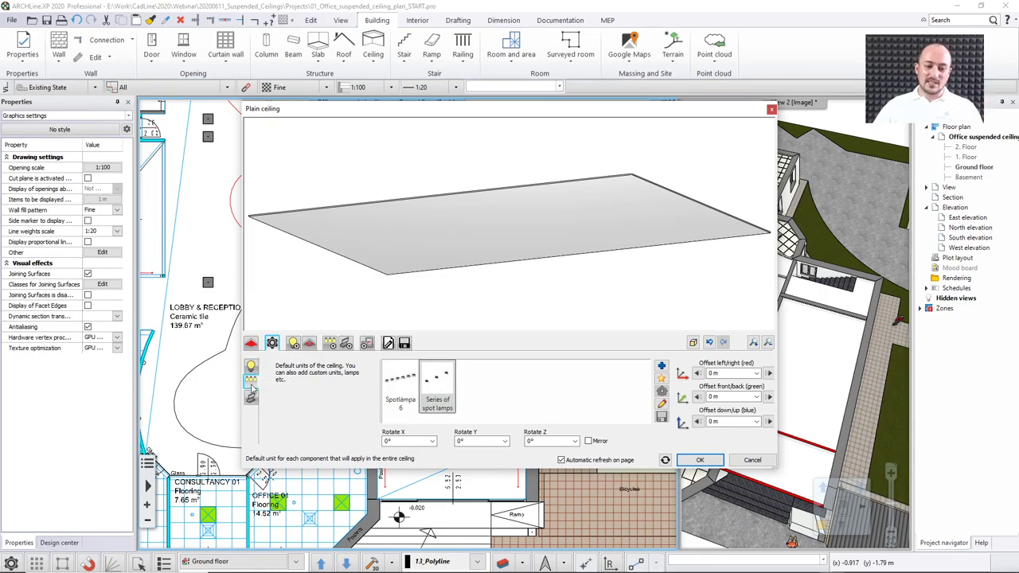
click(250, 398)
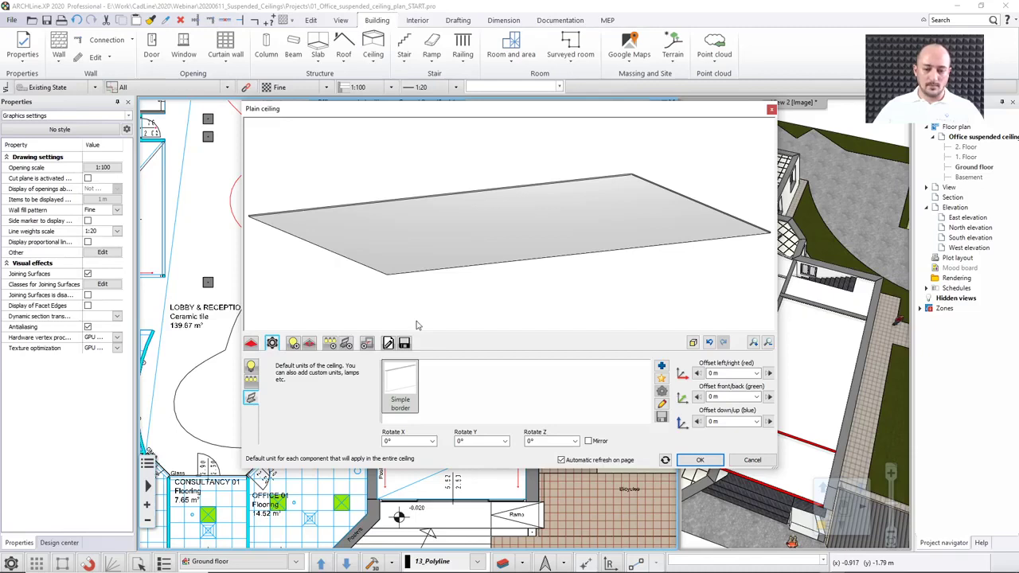
click(251, 381)
click(250, 366)
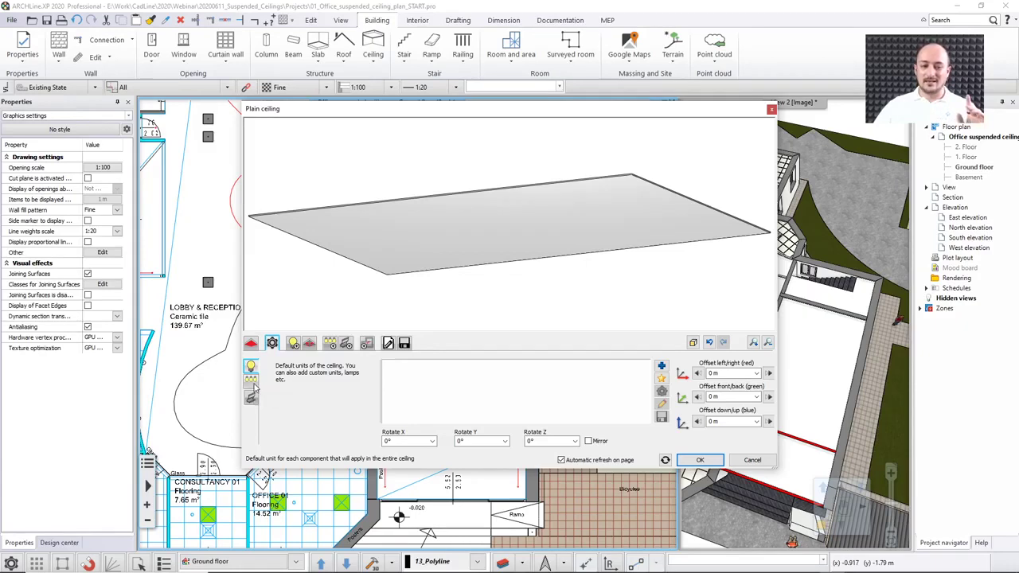
click(252, 382)
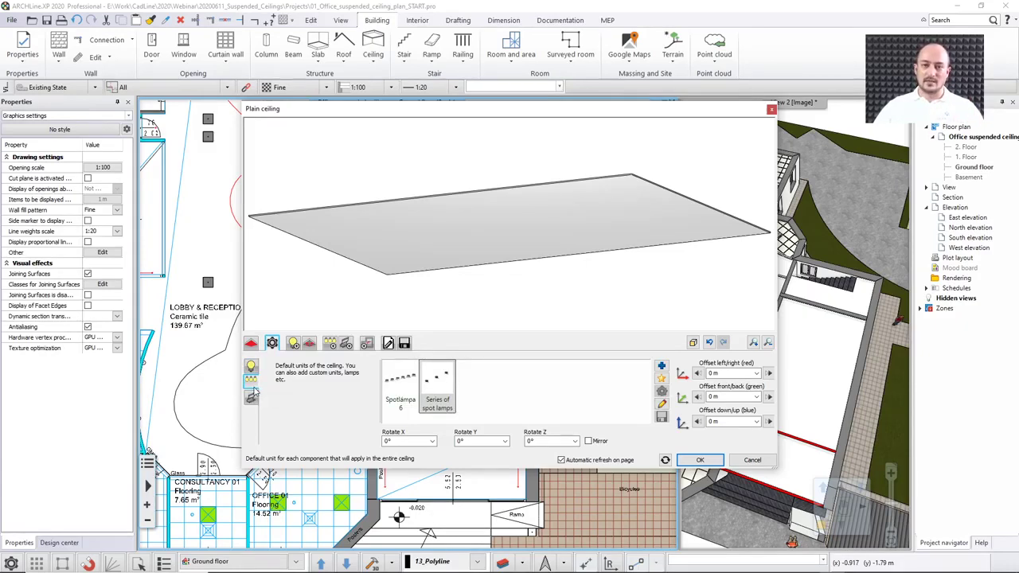
click(252, 367)
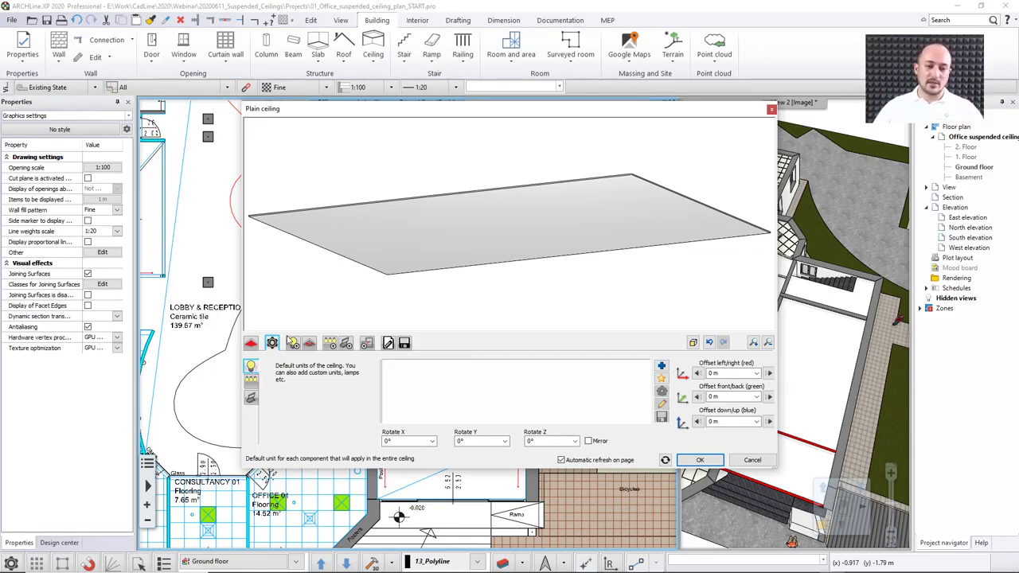
- Examine the ceiling's single lamp, custom object and lighting profile settings
click(293, 342)
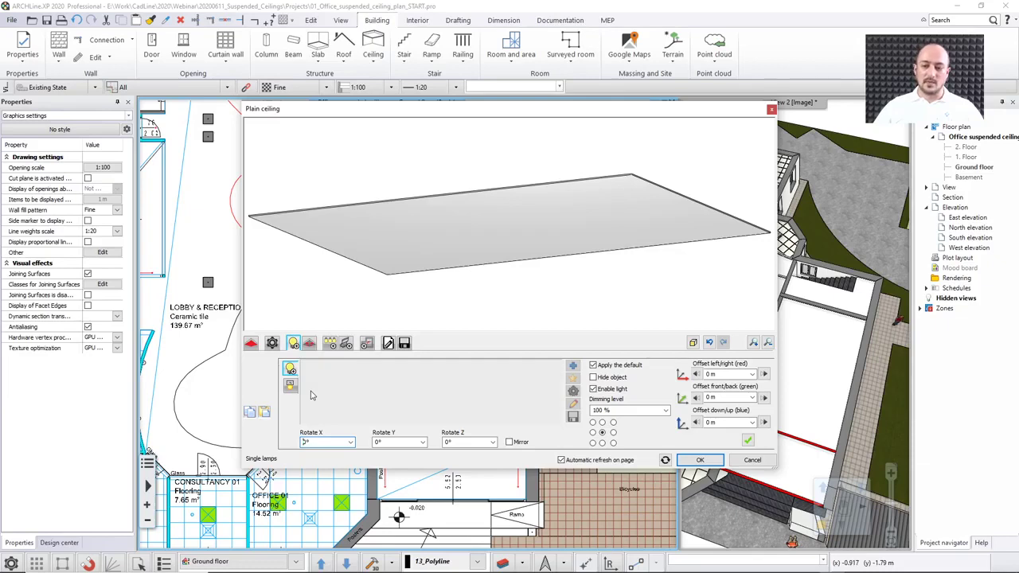
click(309, 343)
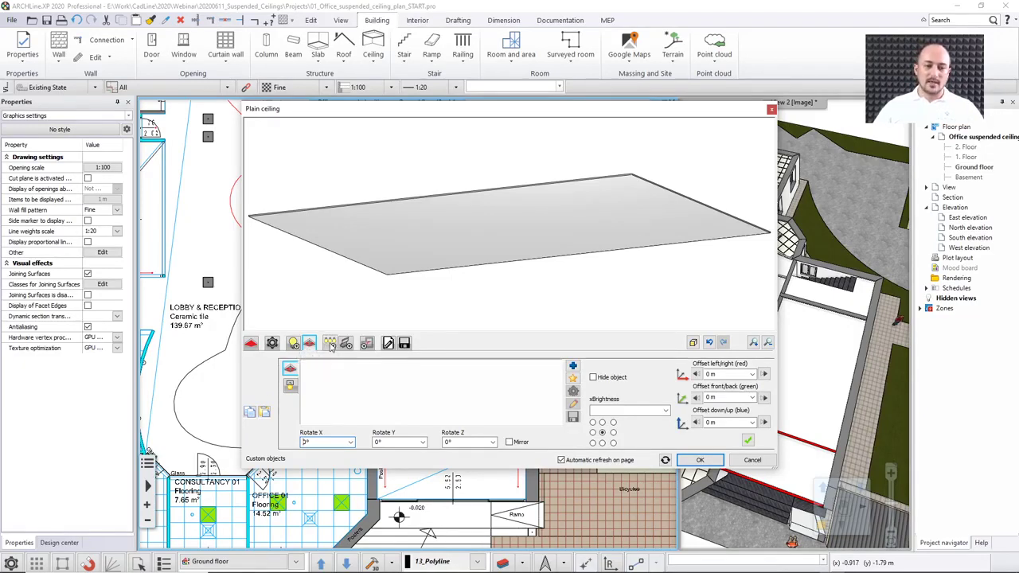
click(330, 344)
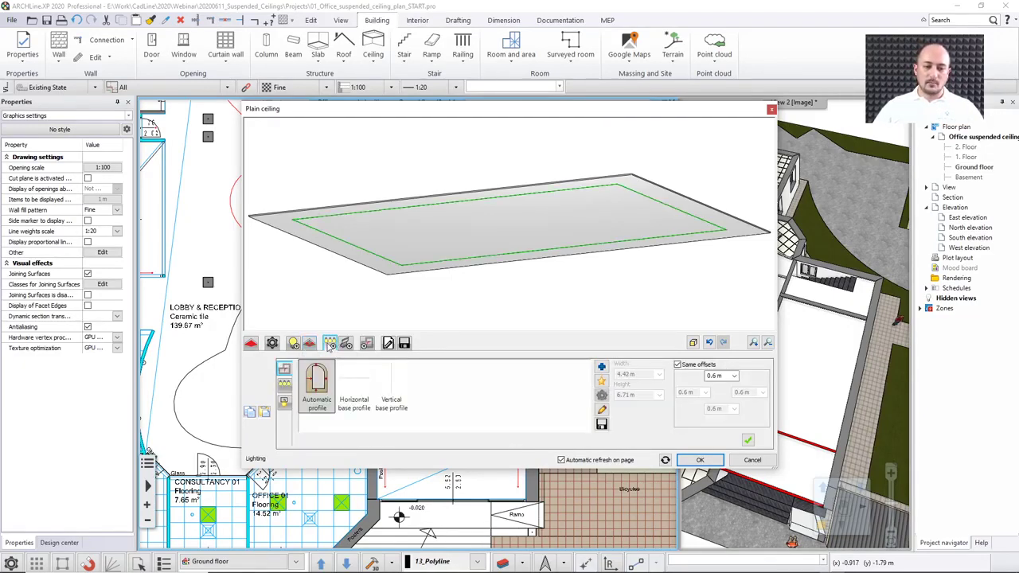
click(271, 342)
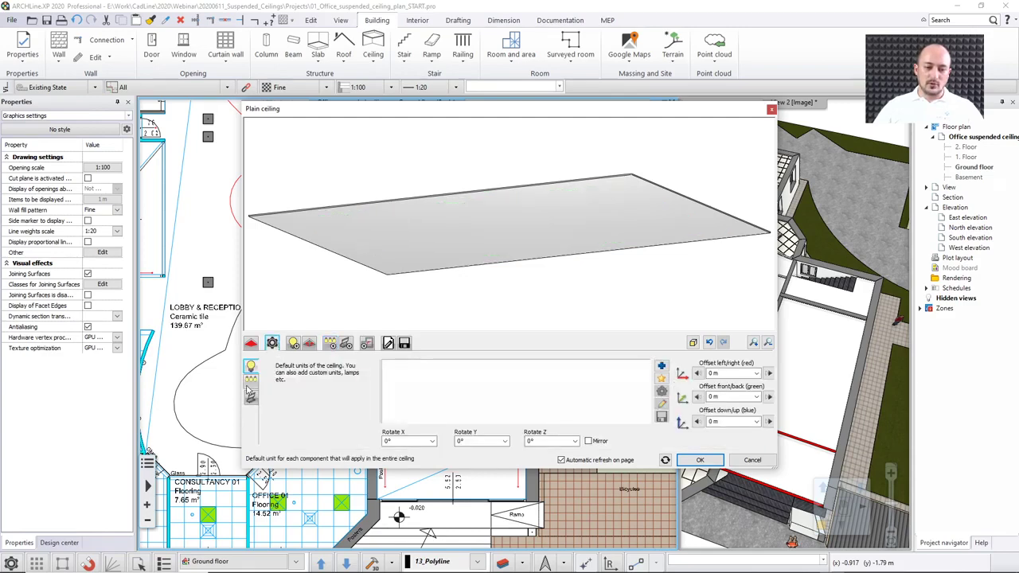
click(330, 344)
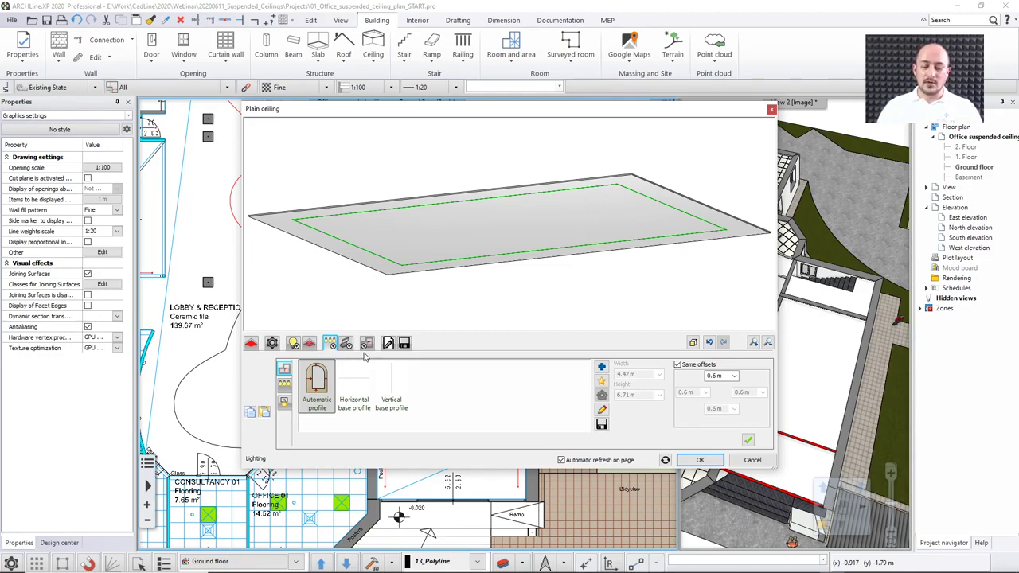
- Try a uniform lighting profile offset of 0.3 m on the ceiling and set it back to 0.6 m
scroll(472, 314, up, 2)
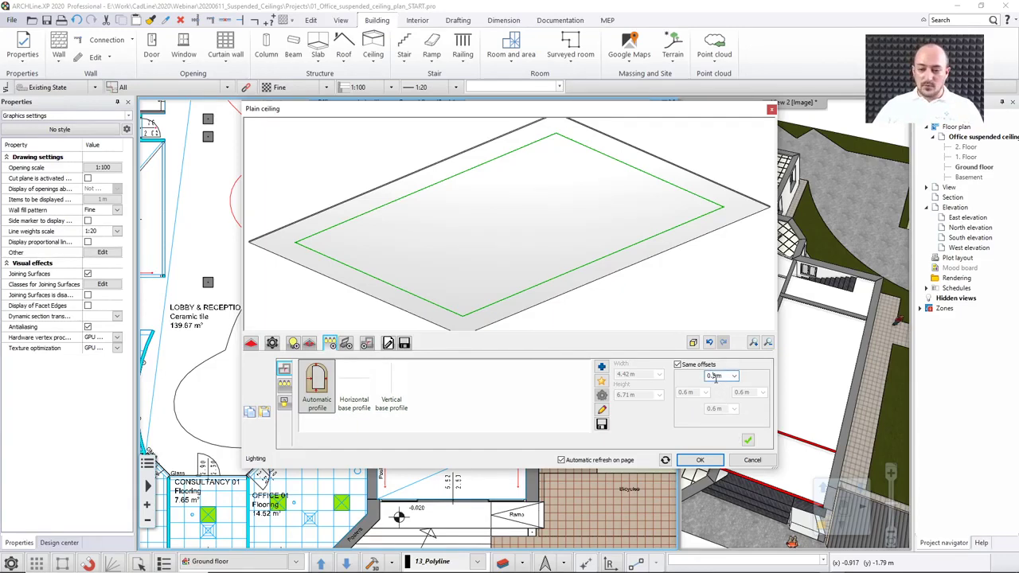
double_click(714, 376)
text(0.3)
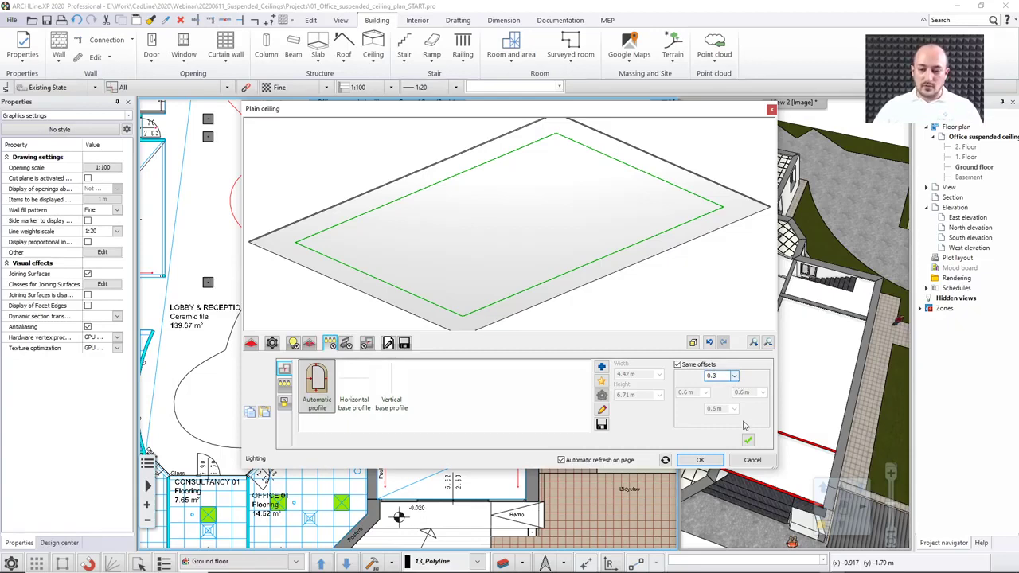
click(666, 460)
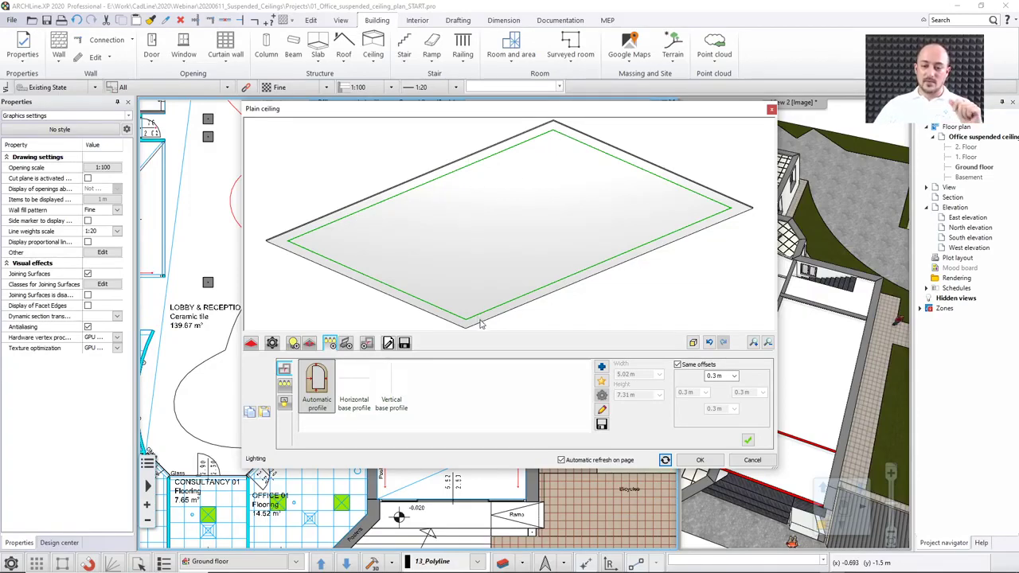
double_click(715, 377)
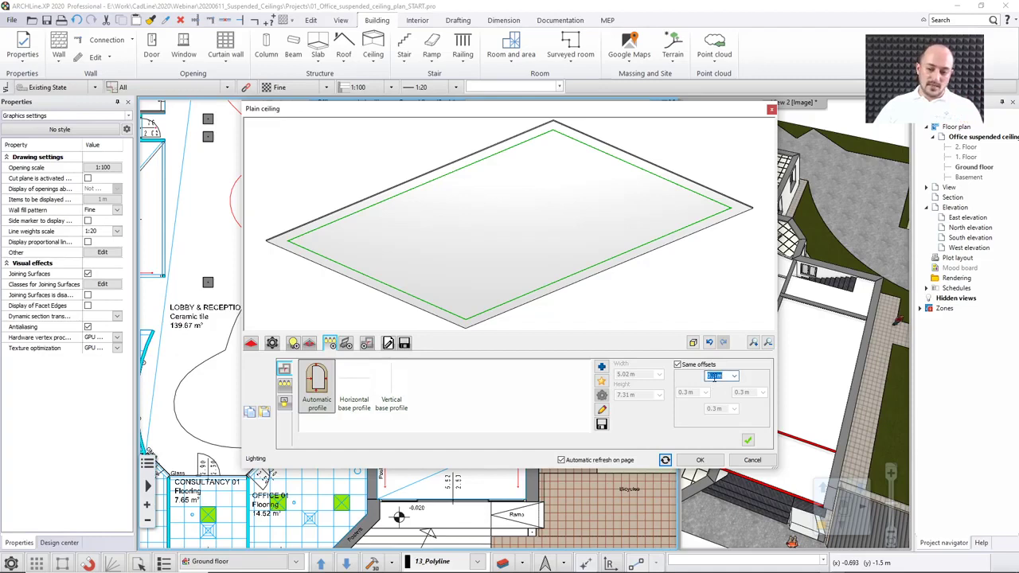
text(0.6)
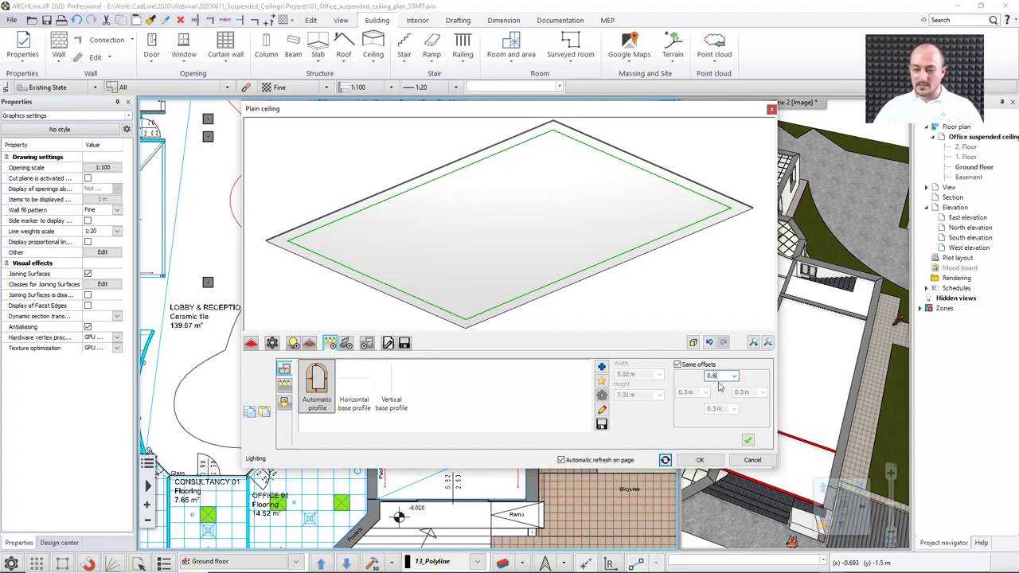
click(665, 459)
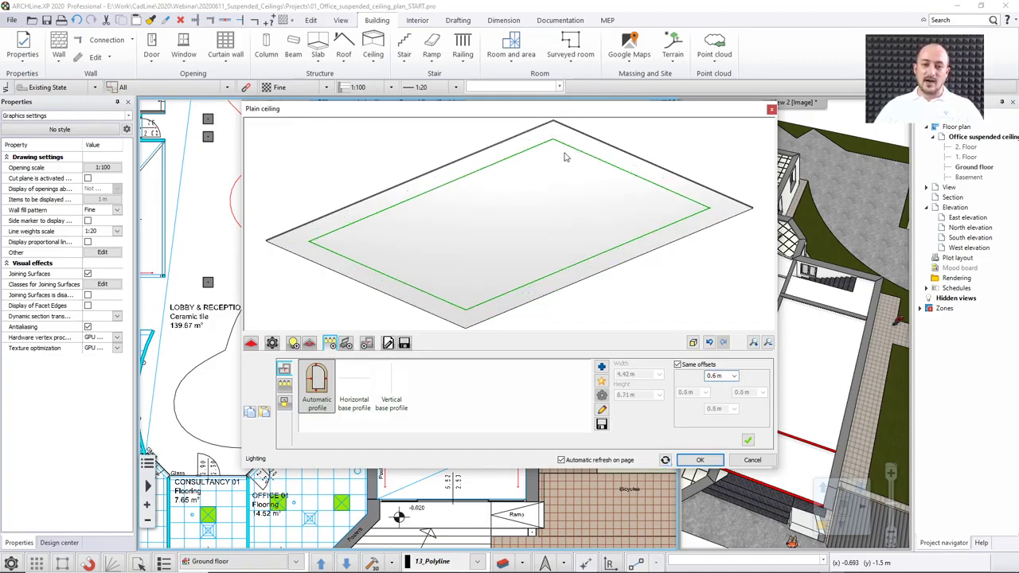
- Review the lighting profile's spot lamp series options and the ceiling's default lamp series
click(285, 385)
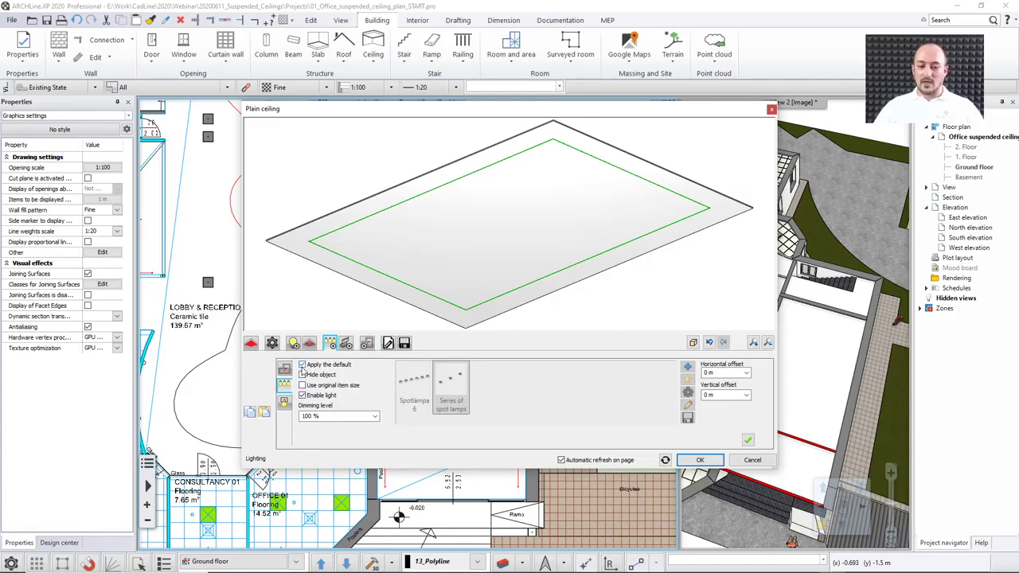
click(272, 344)
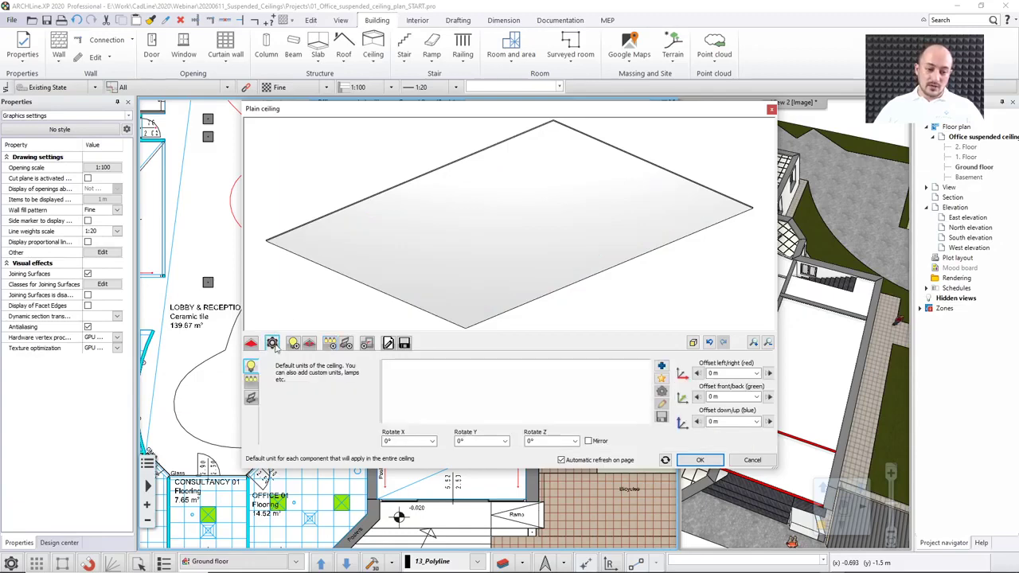
click(251, 380)
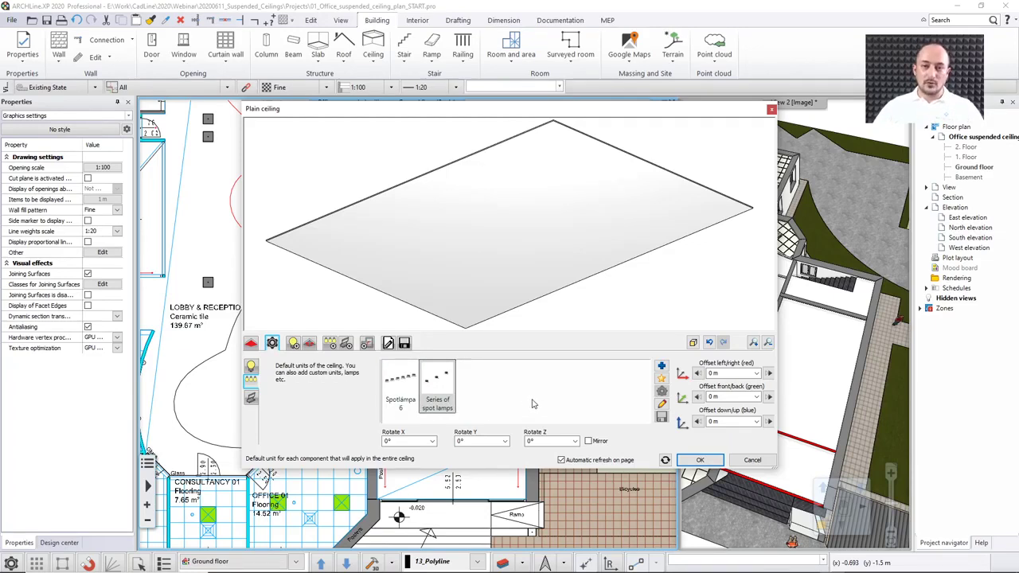
click(330, 342)
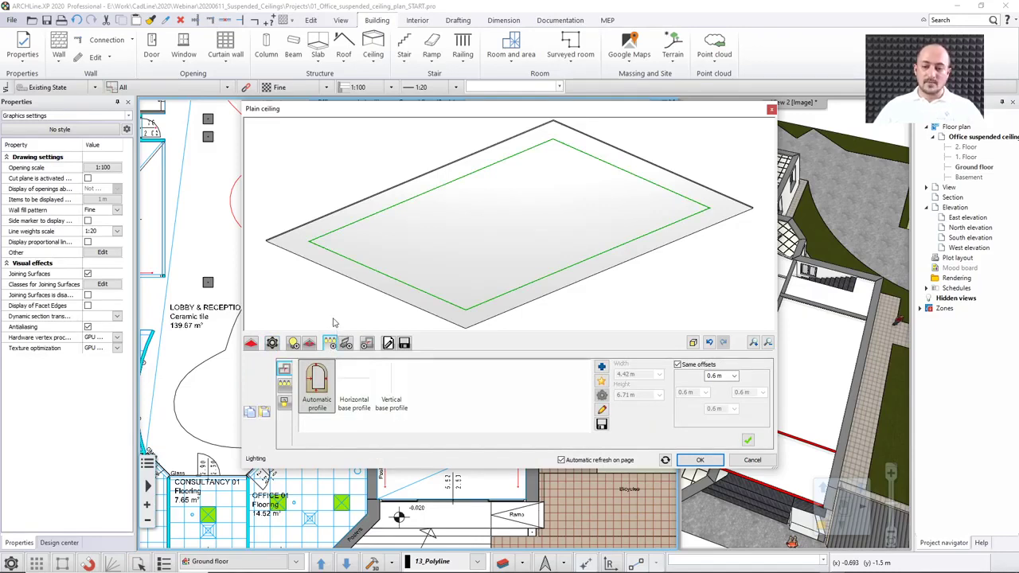
click(284, 384)
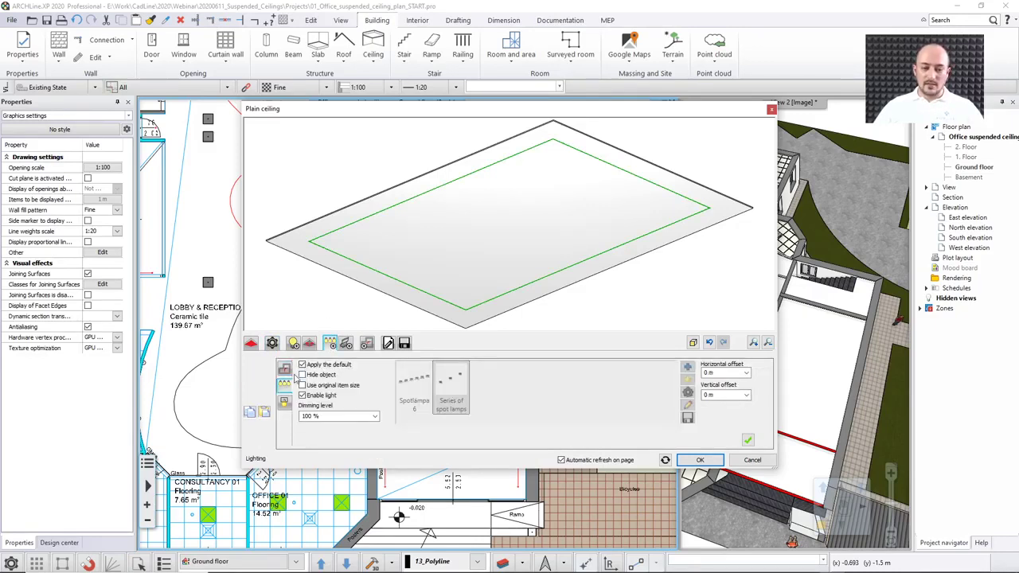
- Add the default series of spot lamps along the automatic profile offset 0.6 m from the ceiling edges
click(285, 371)
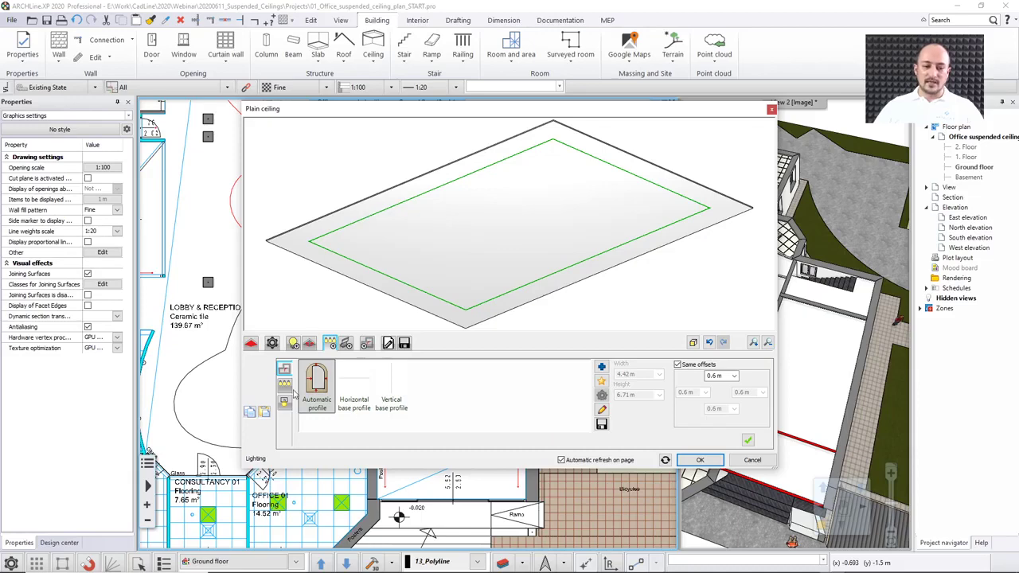
click(747, 440)
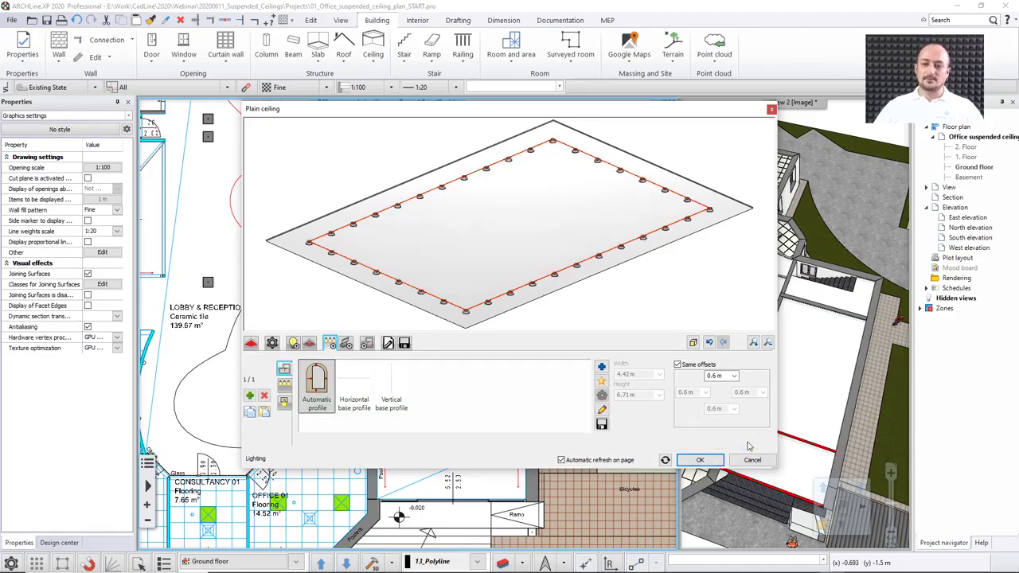
scroll(683, 207, up, 2)
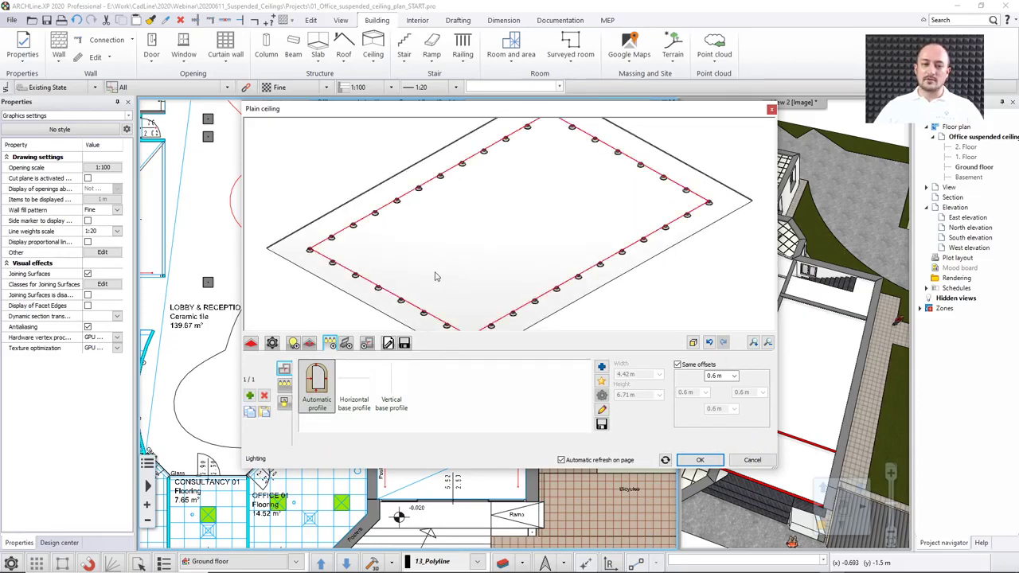
scroll(678, 300, down, 1)
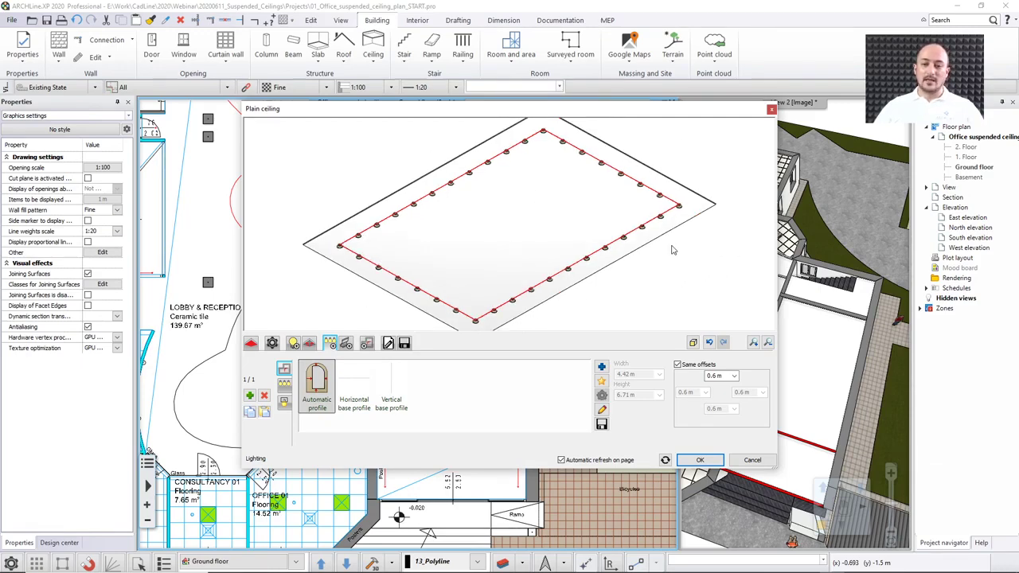
- Set the vertical offset of the spot lamp series to 0.04 m
scroll(674, 250, up, 1)
scroll(557, 185, up, 2)
scroll(553, 181, up, 3)
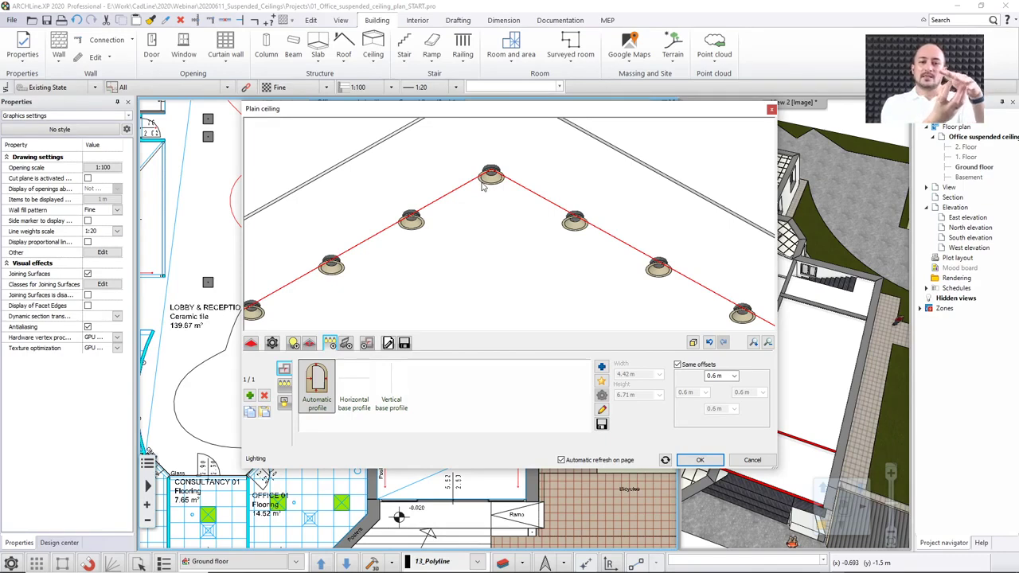
click(285, 385)
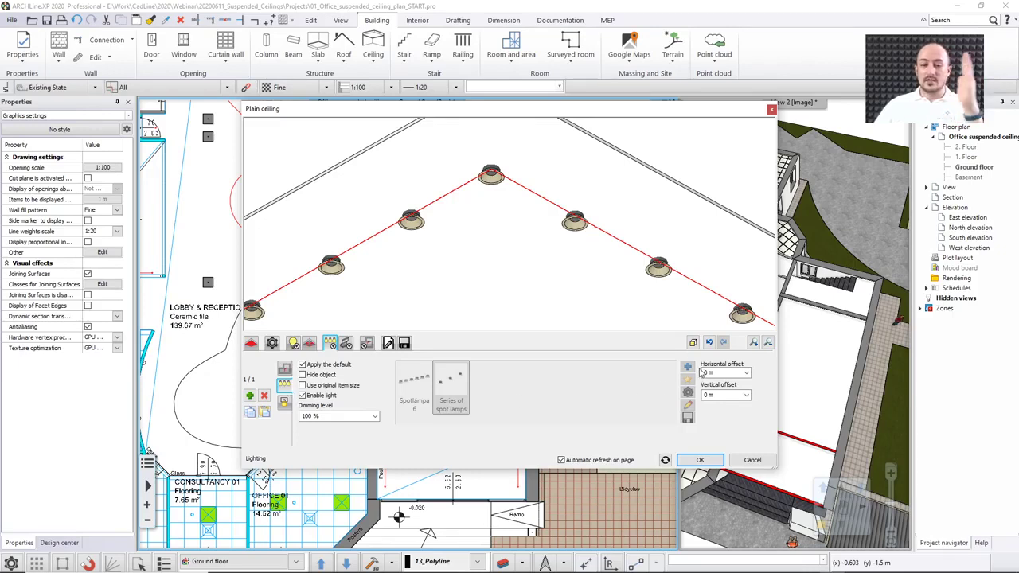
double_click(705, 395)
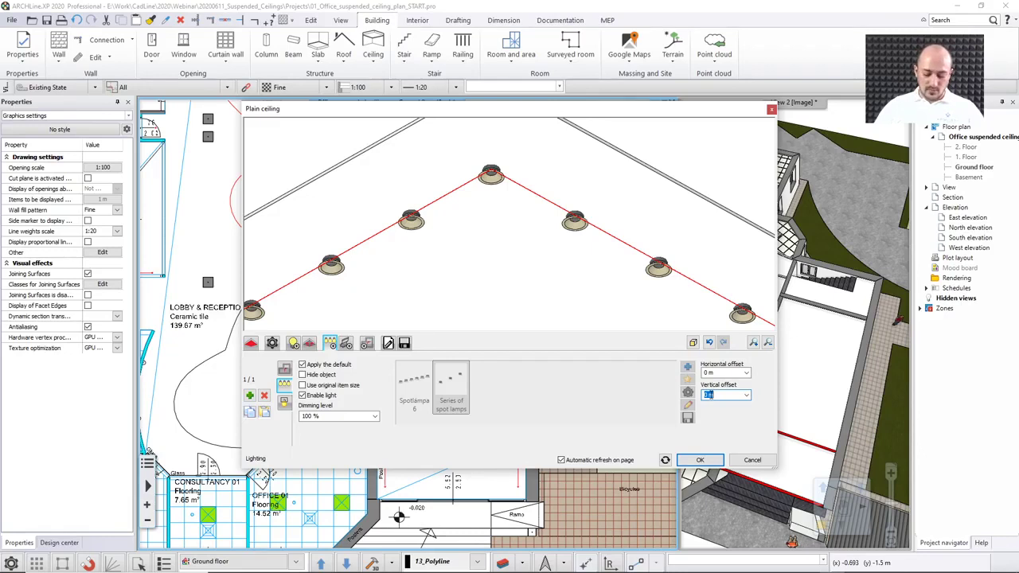
text(0.04)
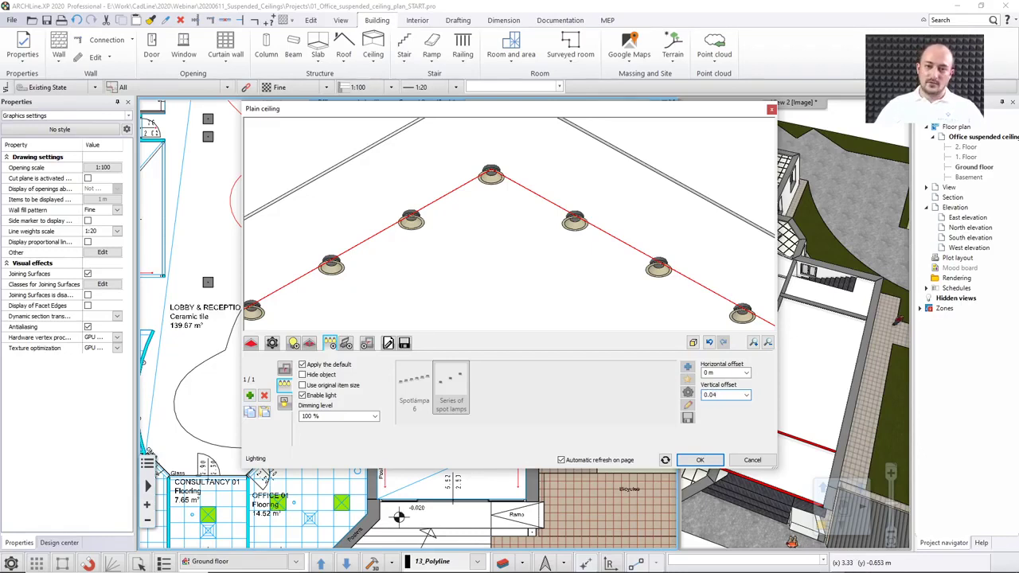
key(Return)
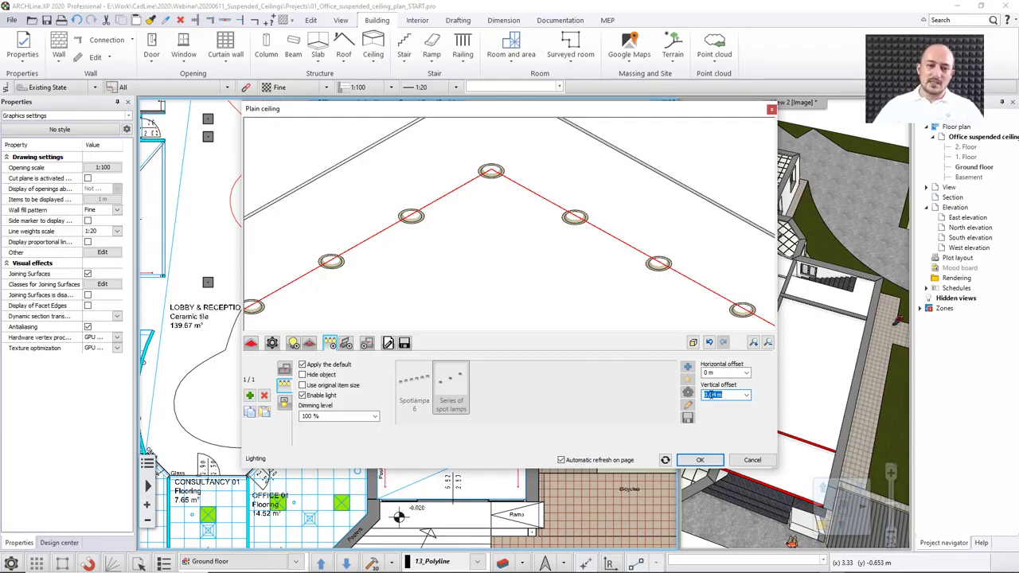
click(581, 243)
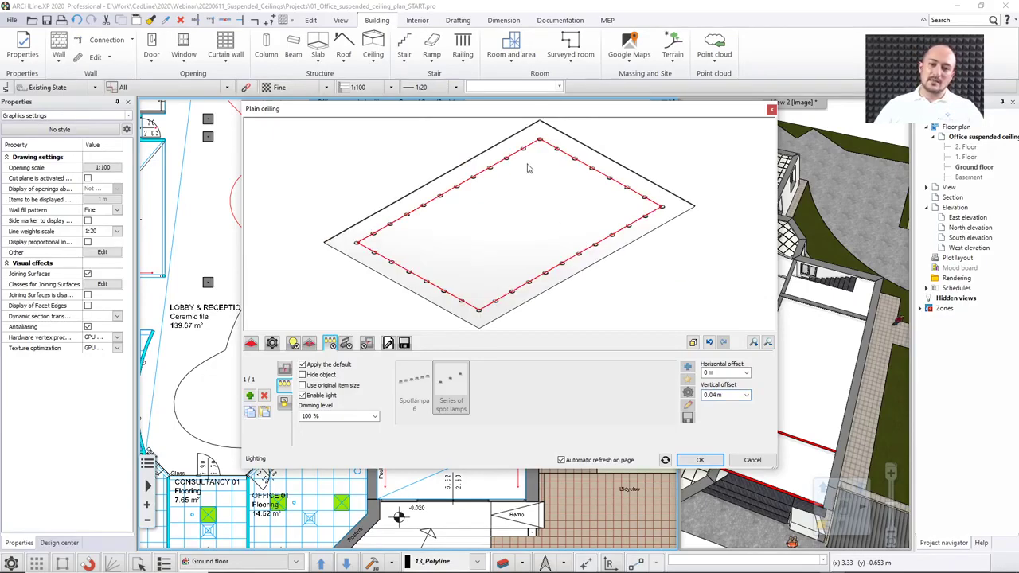
- Make holes in the false ceiling for the spot lamps using the Circle profile
scroll(533, 157, up, 3)
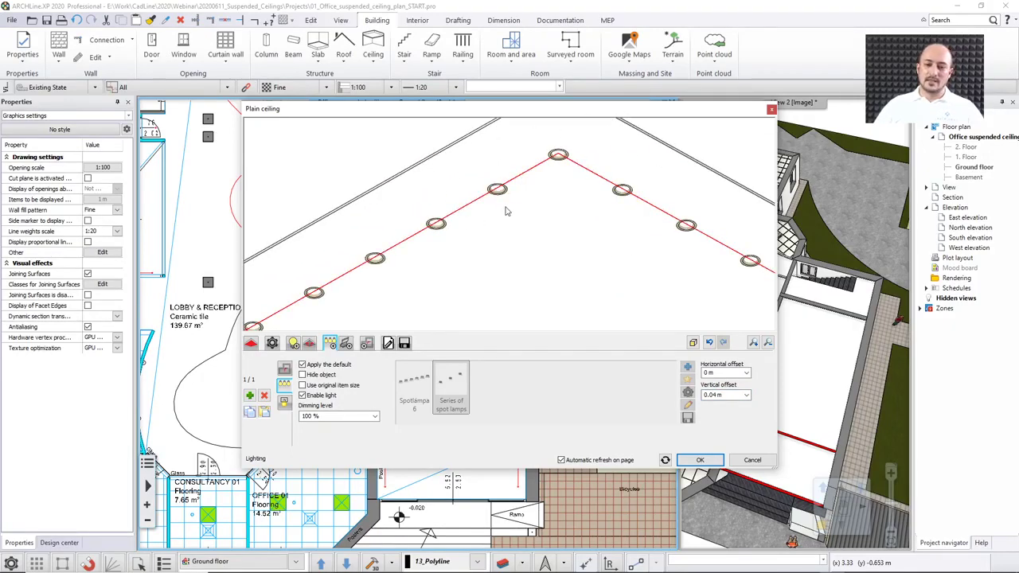
scroll(501, 213, up, 3)
scroll(495, 213, up, 2)
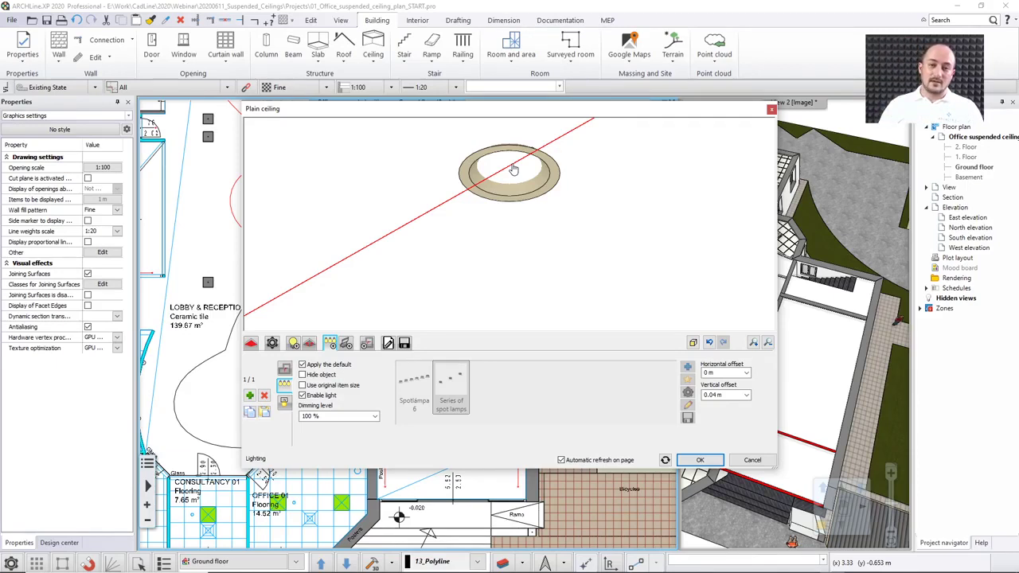
click(284, 403)
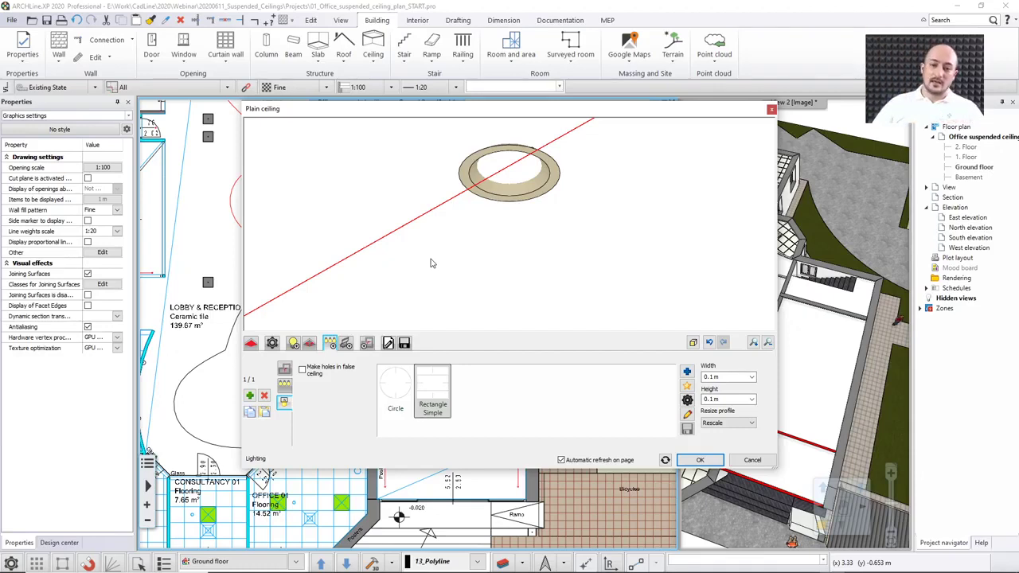
click(303, 371)
click(397, 386)
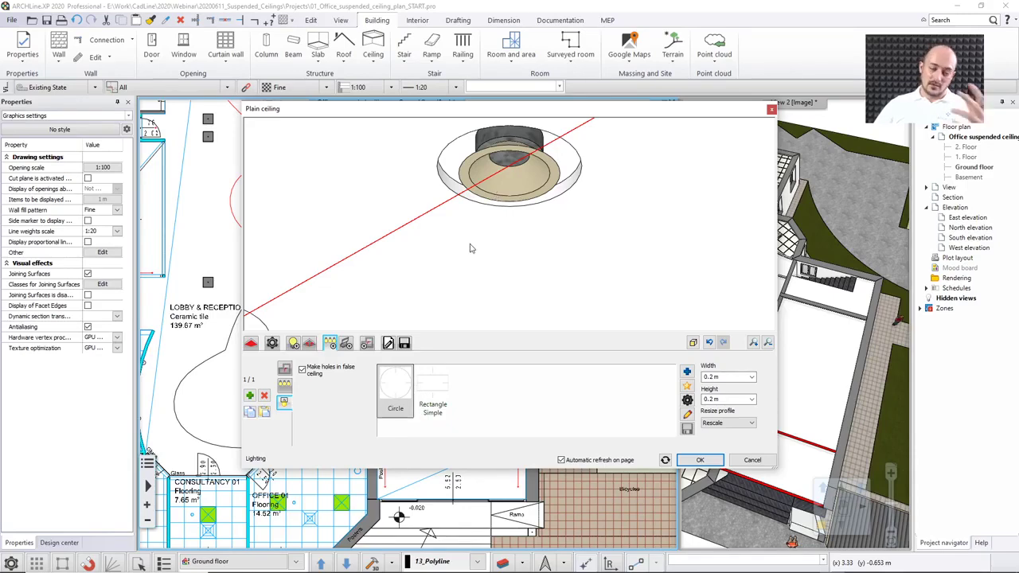
- Browse the general profile library for other hole shapes and keep the Circle profile
click(687, 372)
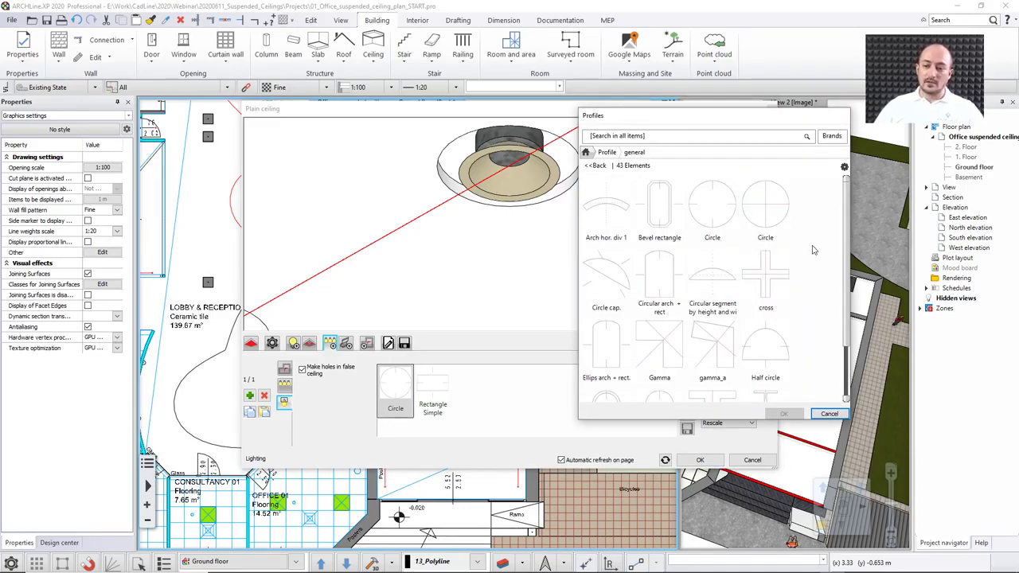
click(829, 414)
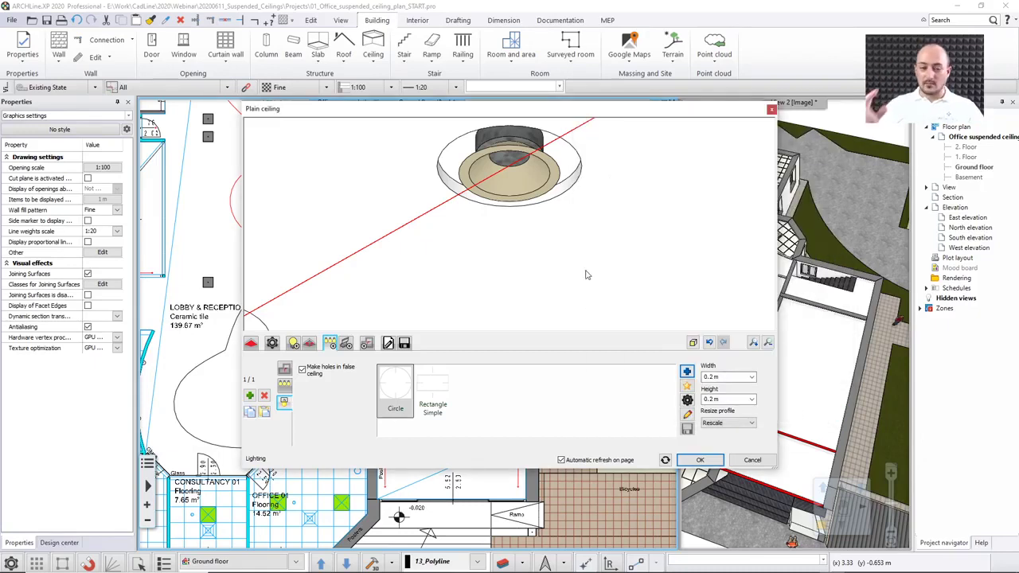
click(400, 400)
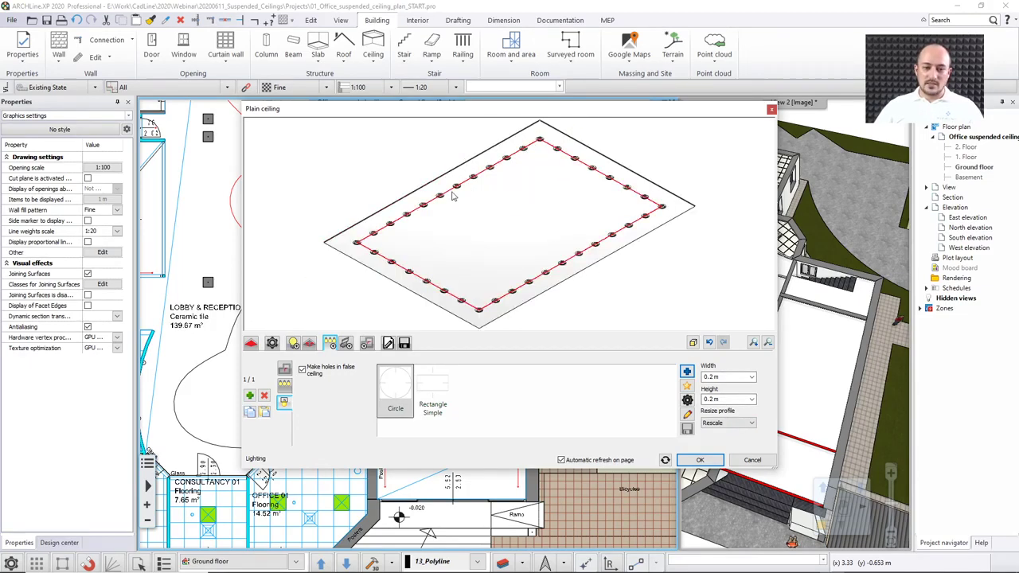
- Set the circular lamp holes' width and height to 0.1 m and check their fit around the lamps
scroll(454, 197, up, 3)
middle_drag(668, 209, 509, 219)
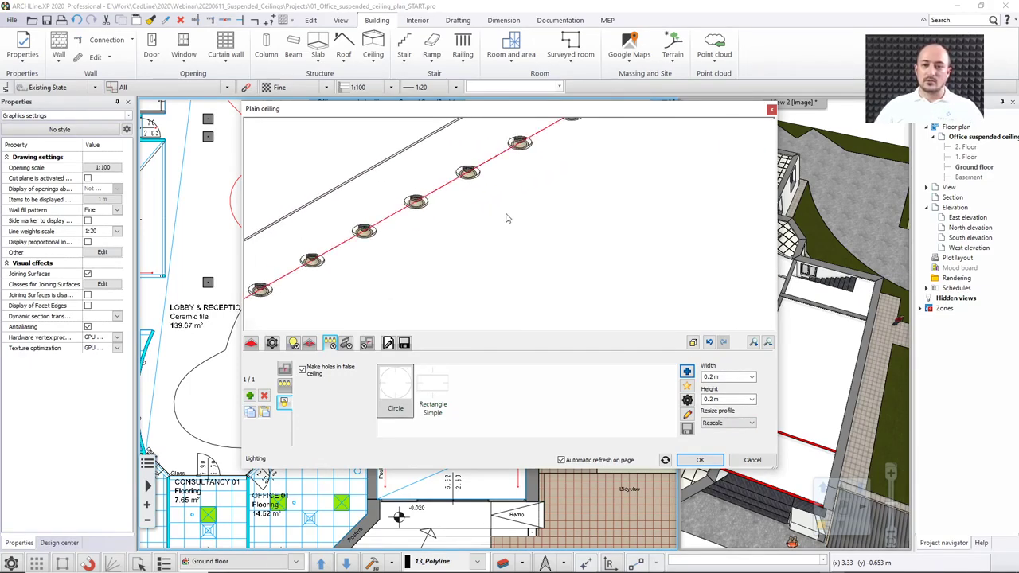
click(741, 378)
click(738, 387)
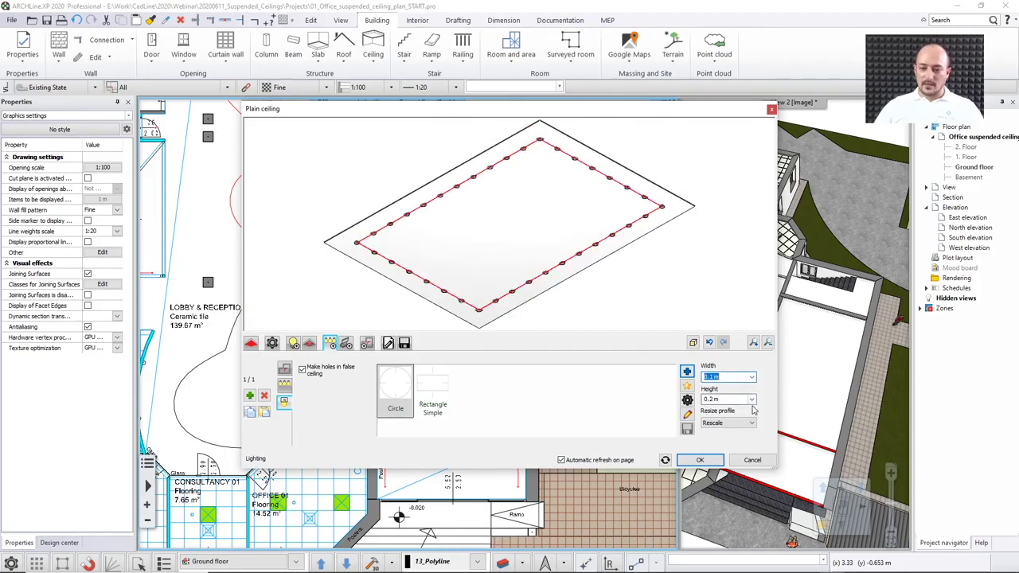
click(724, 399)
click(718, 410)
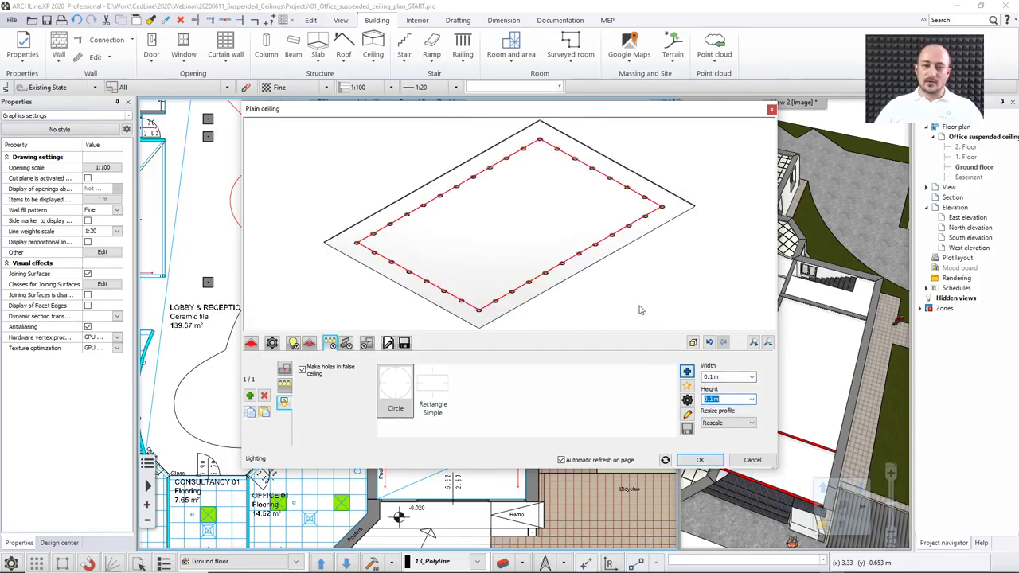
scroll(524, 209, up, 5)
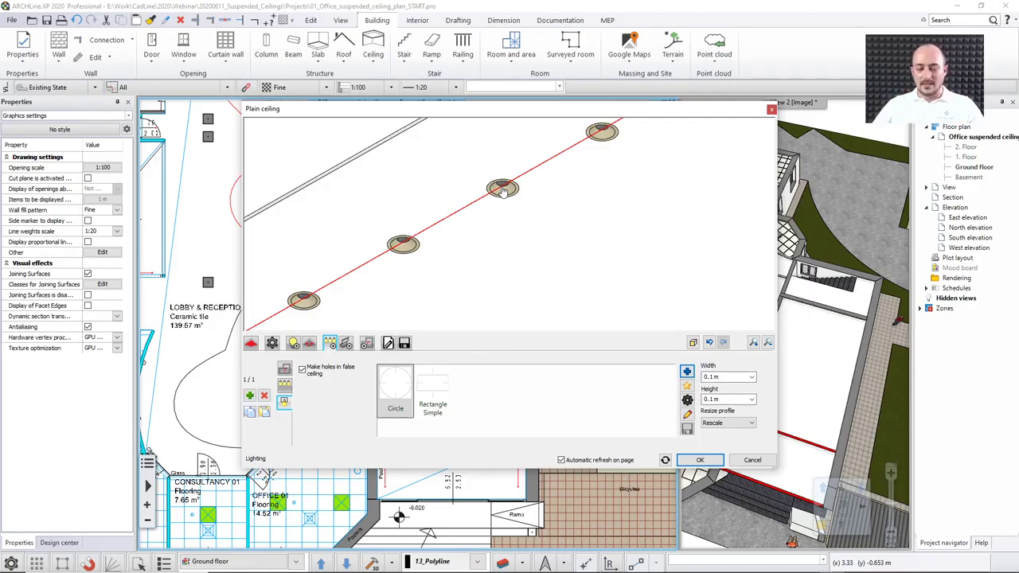
scroll(503, 192, down, 5)
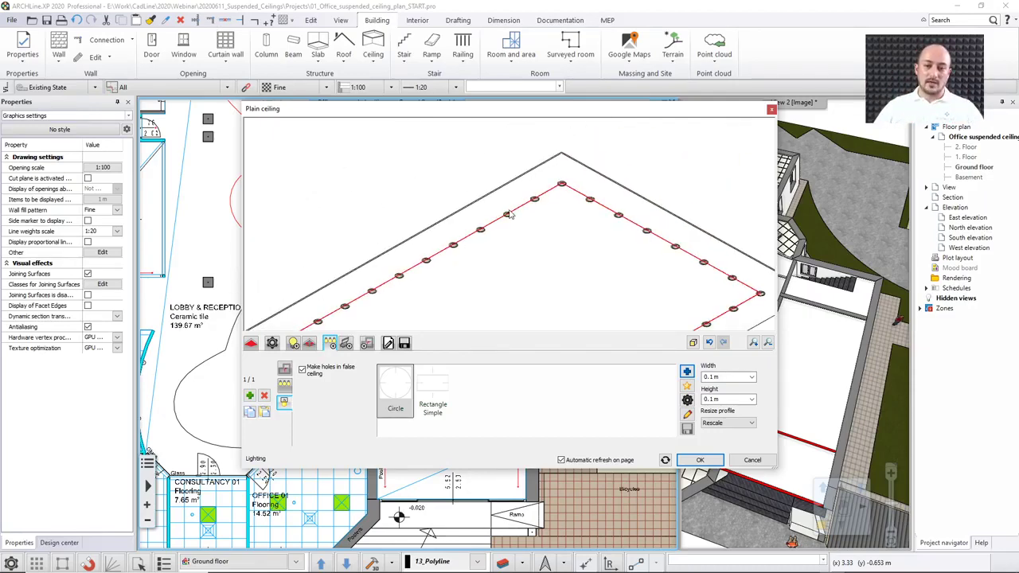
scroll(510, 215, down, 2)
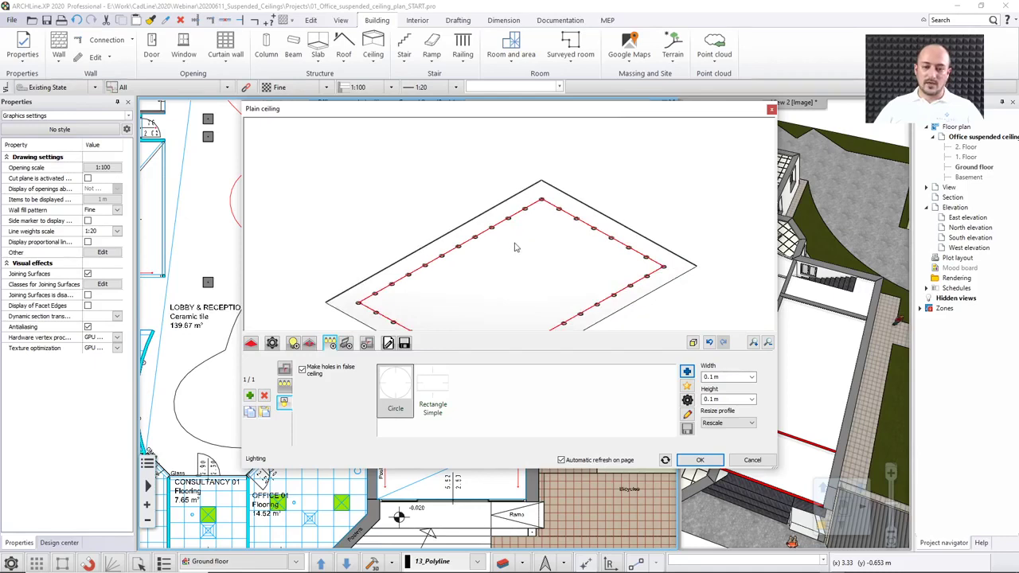
click(346, 342)
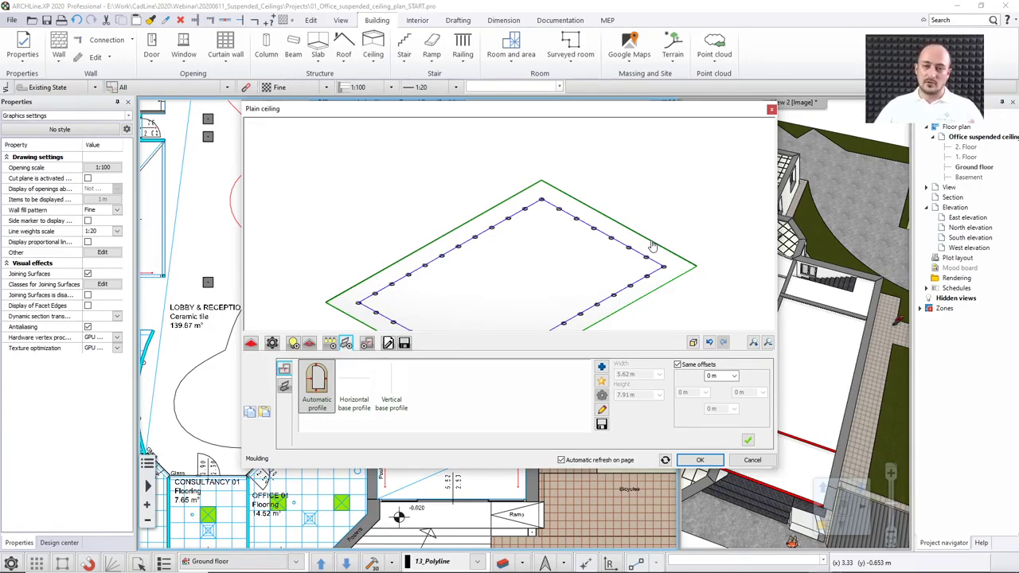
click(284, 387)
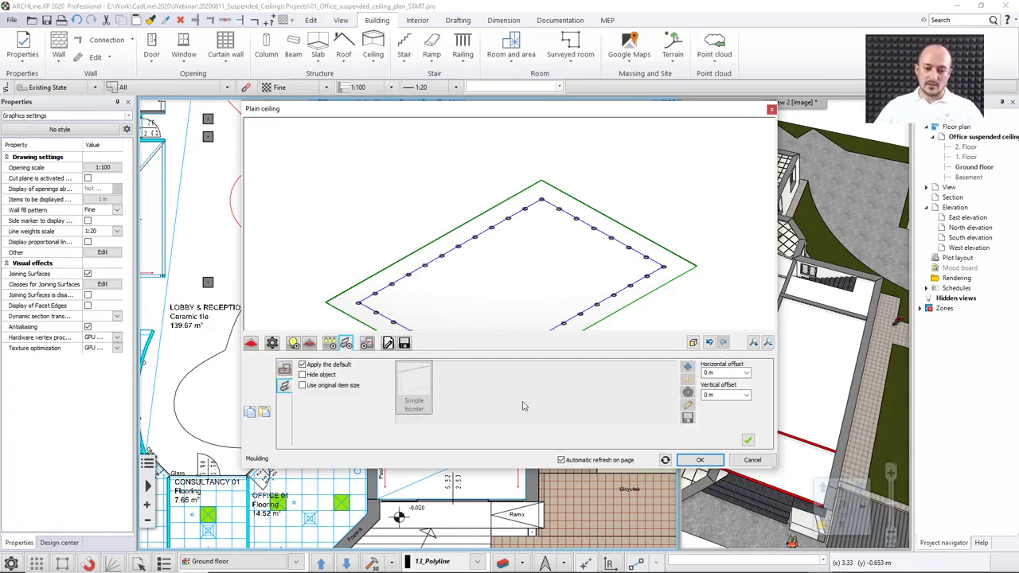
click(284, 369)
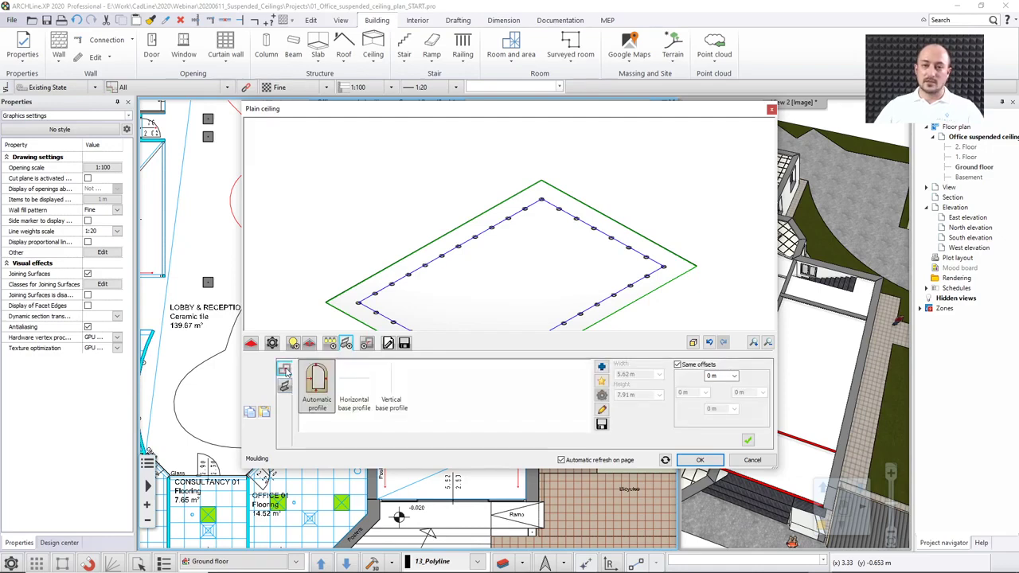
- Cut a central hole in the plain ceiling using the Automatic profile with the same 1.2 m offset on all sides
click(366, 343)
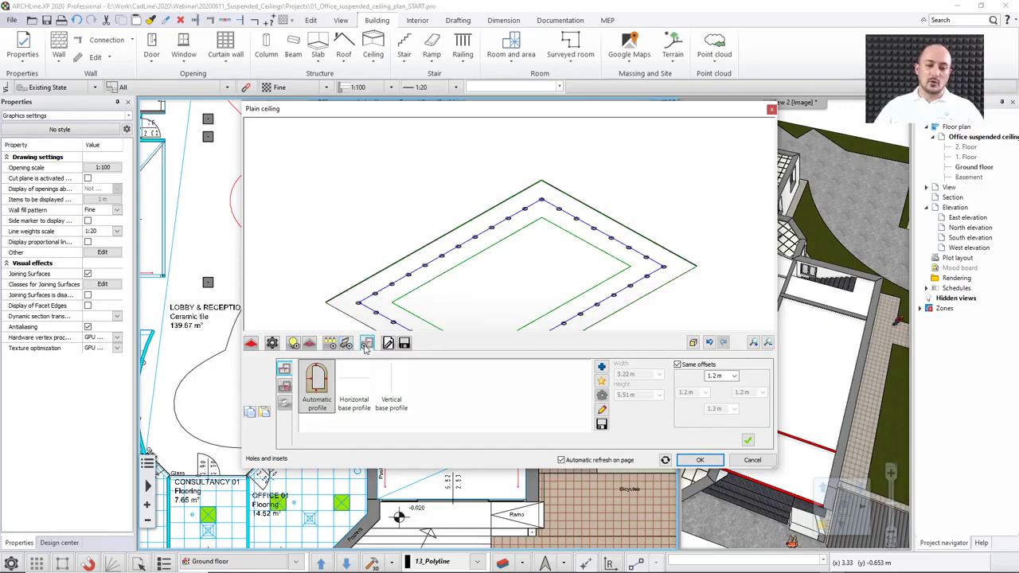
drag(357, 255, 377, 227)
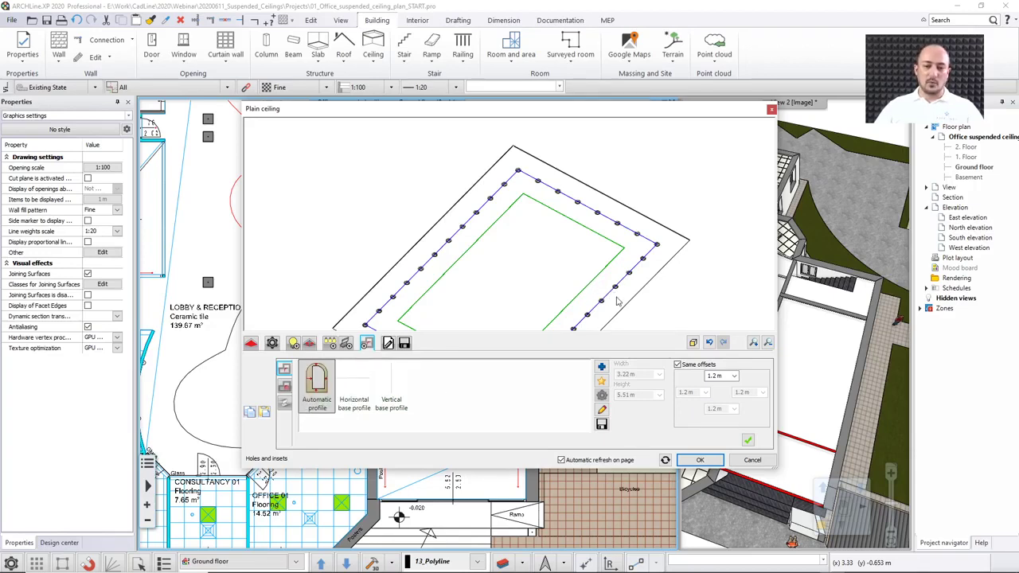
click(748, 440)
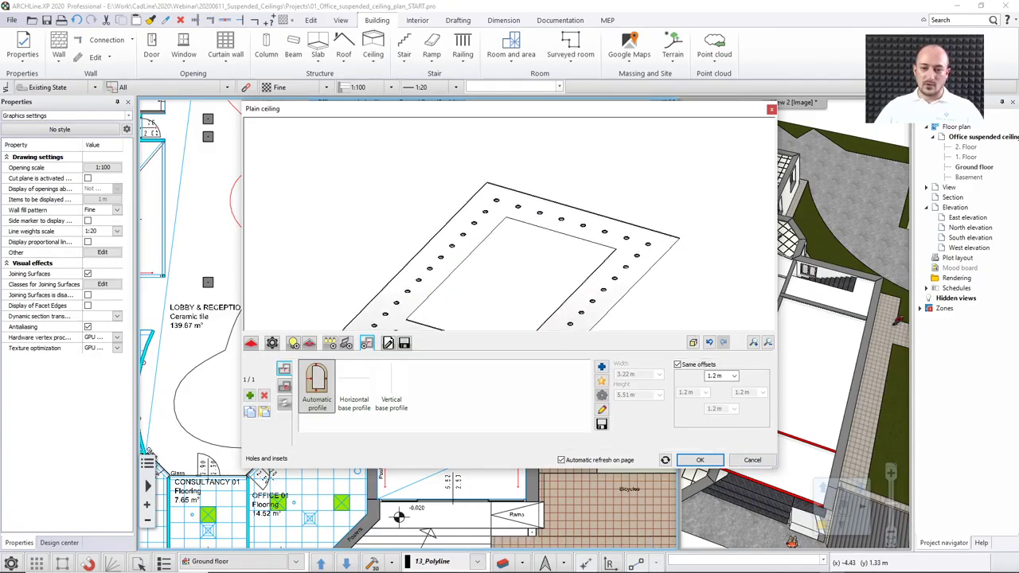
drag(511, 295, 508, 203)
drag(692, 276, 698, 285)
middle_click(698, 285)
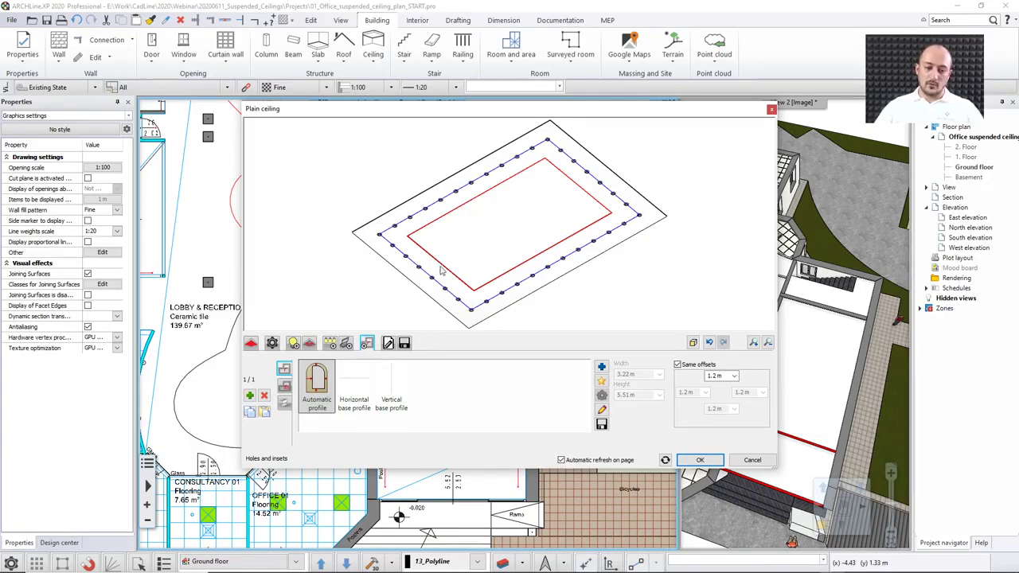
- Preview the two Grid 600x600 insets in the central hole and fill it with the Plain inset
click(284, 386)
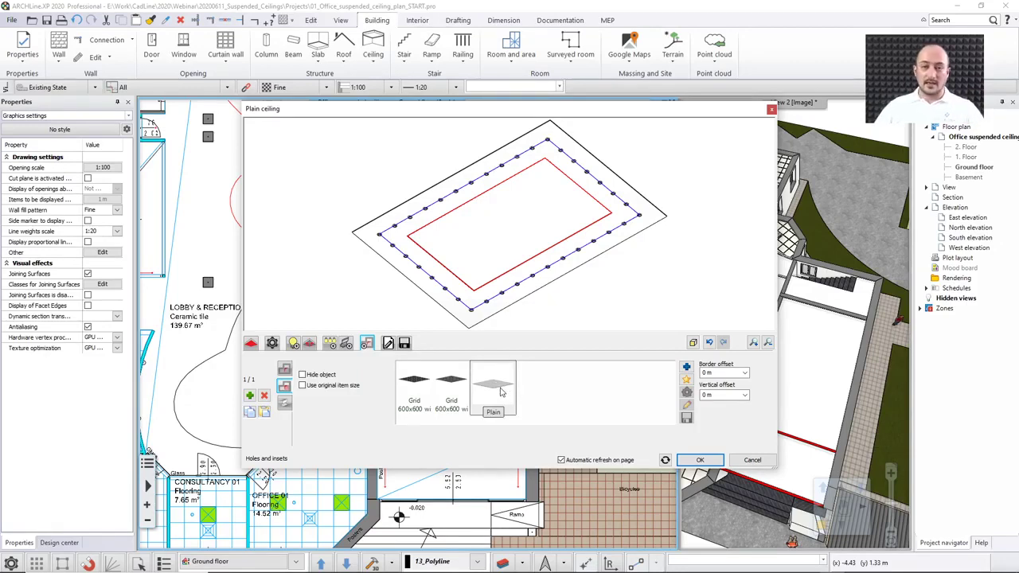
click(405, 344)
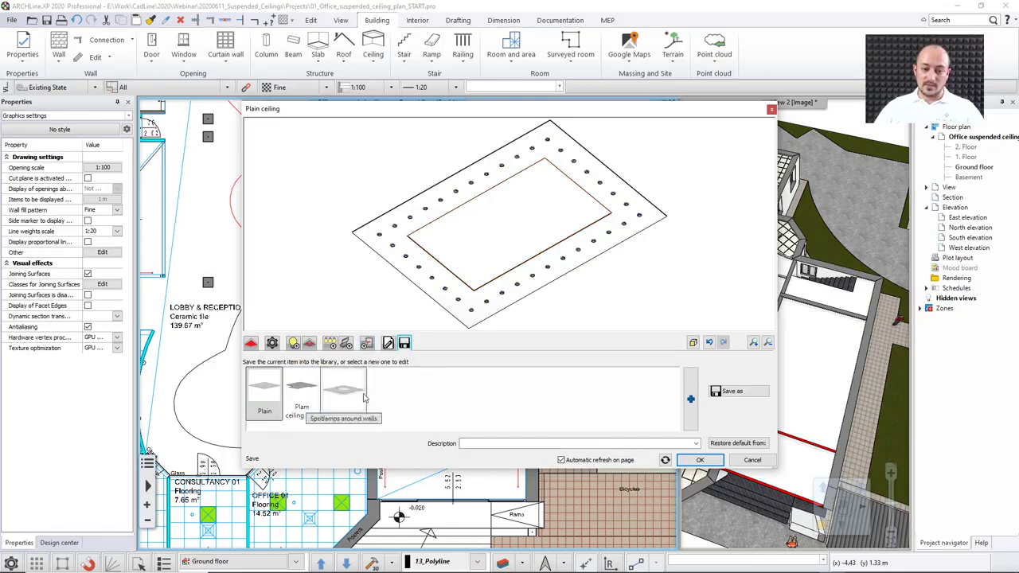
click(366, 343)
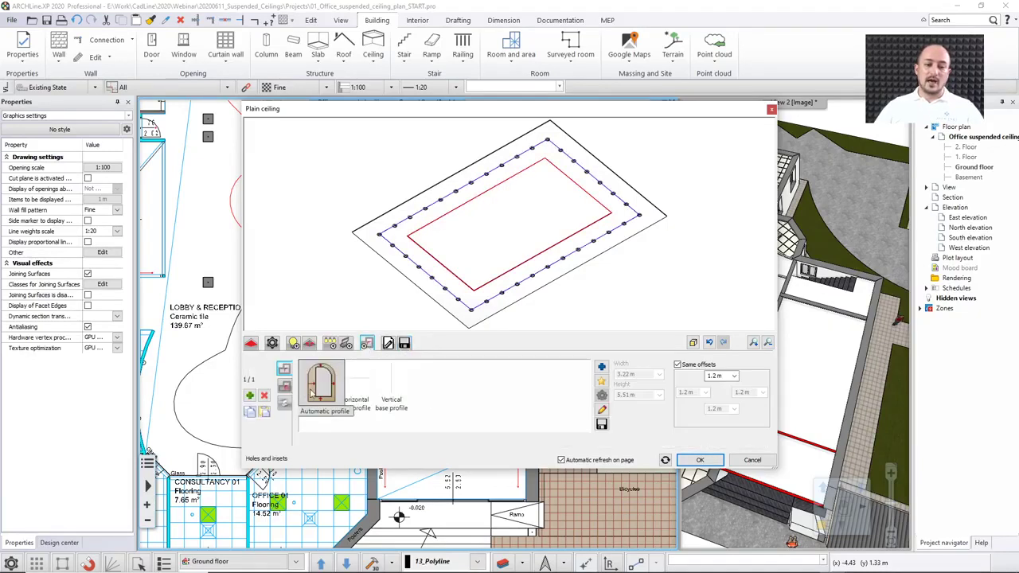
click(284, 386)
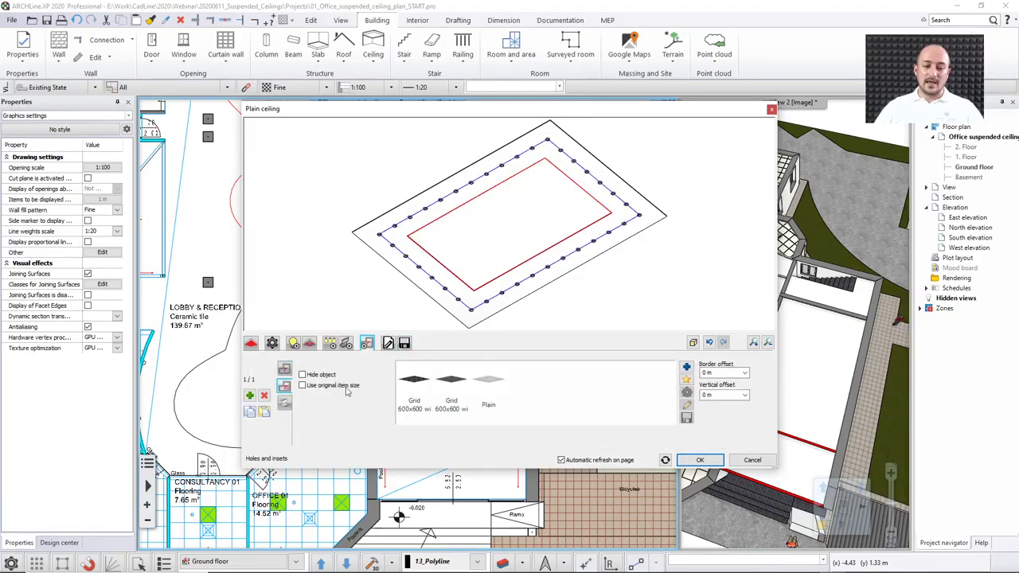
click(422, 390)
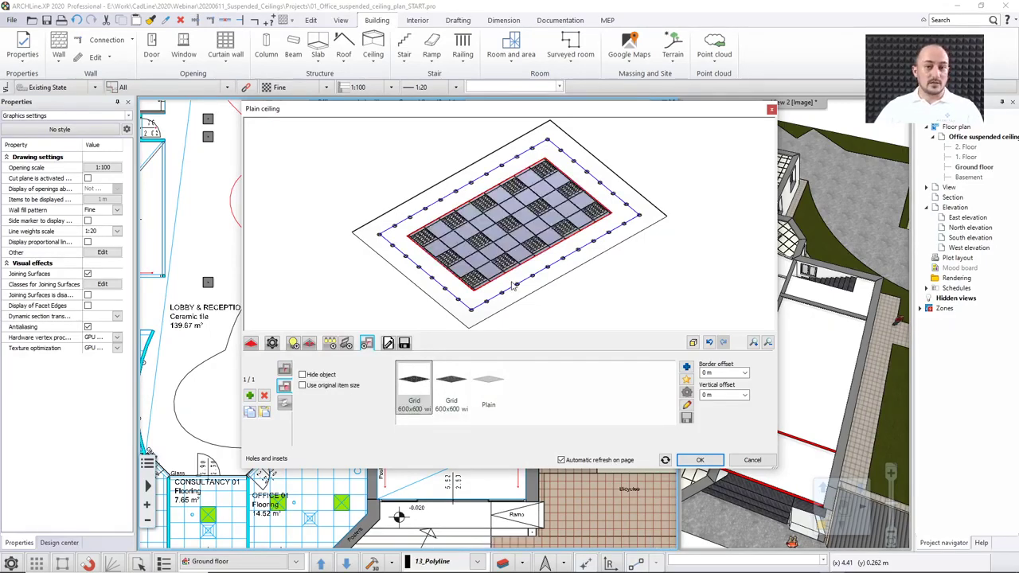
click(457, 392)
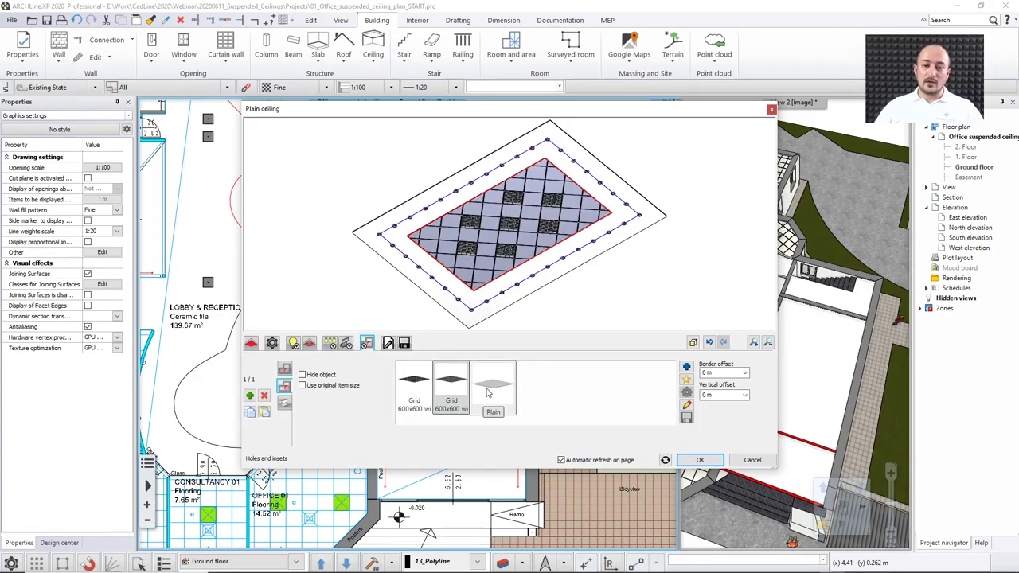
click(488, 392)
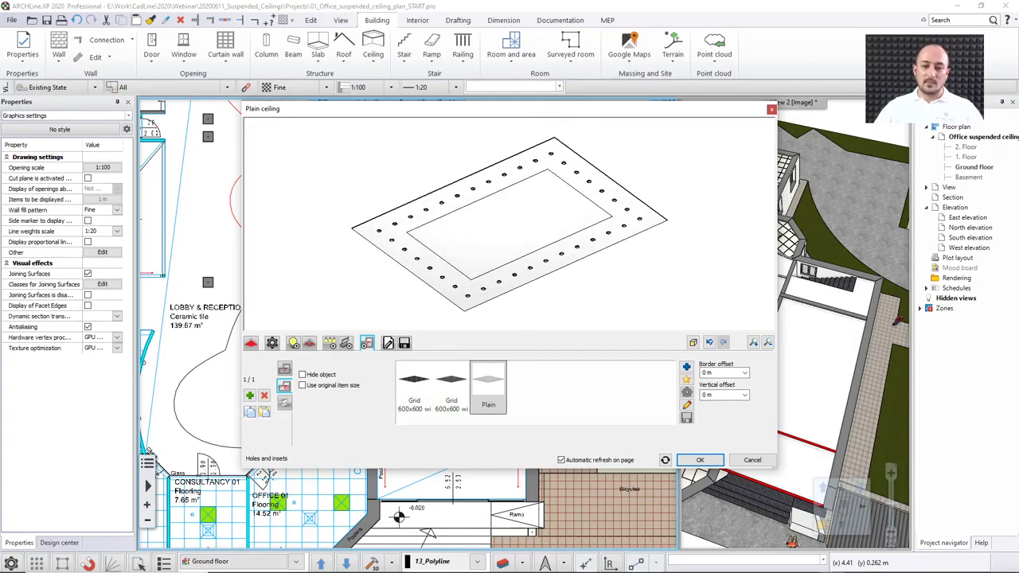
- Set the Plain inset's vertical offset to 0.1 m
click(711, 395)
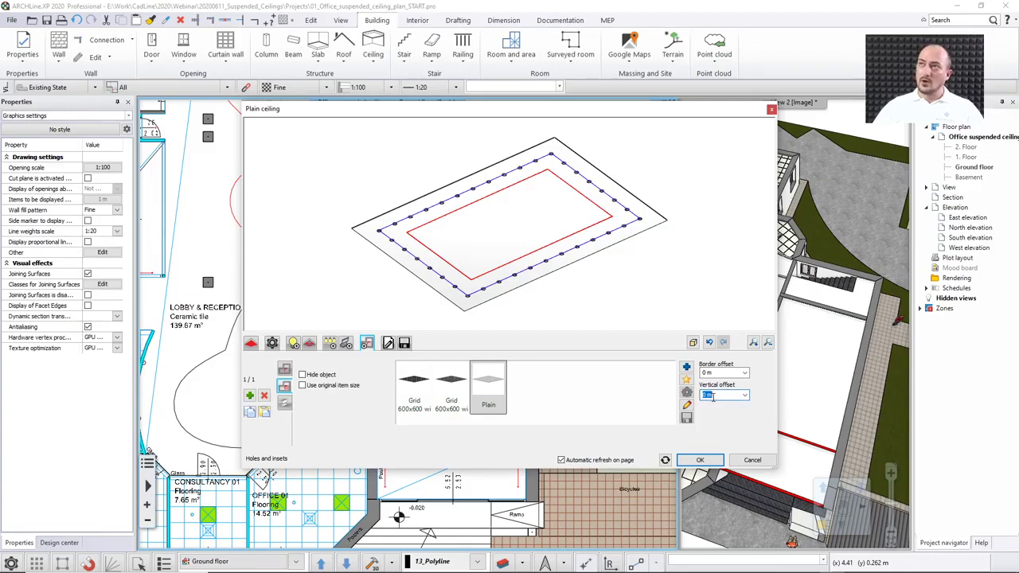
text(0.)
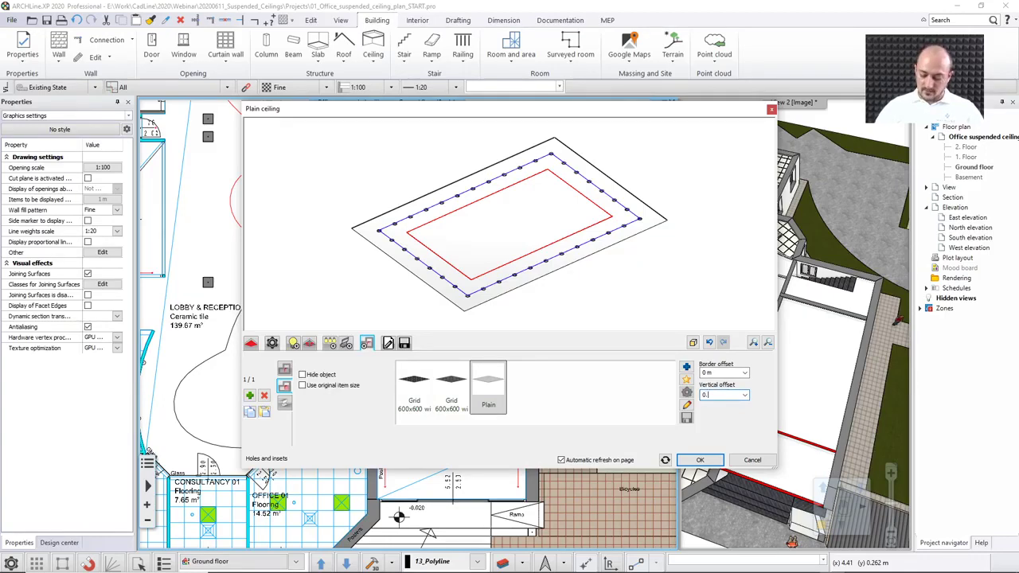
text(1)
key(Return)
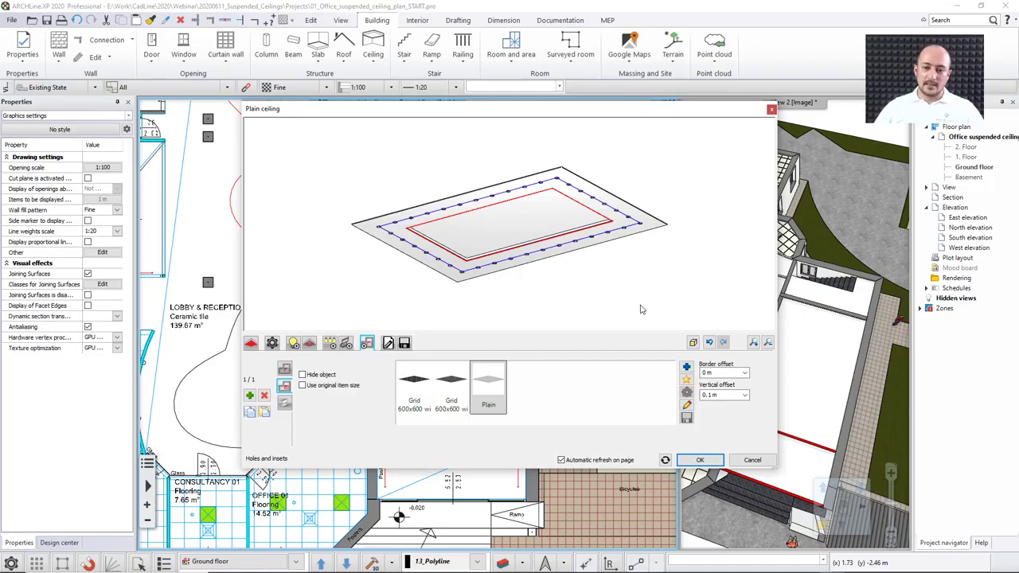
scroll(454, 275, up, 6)
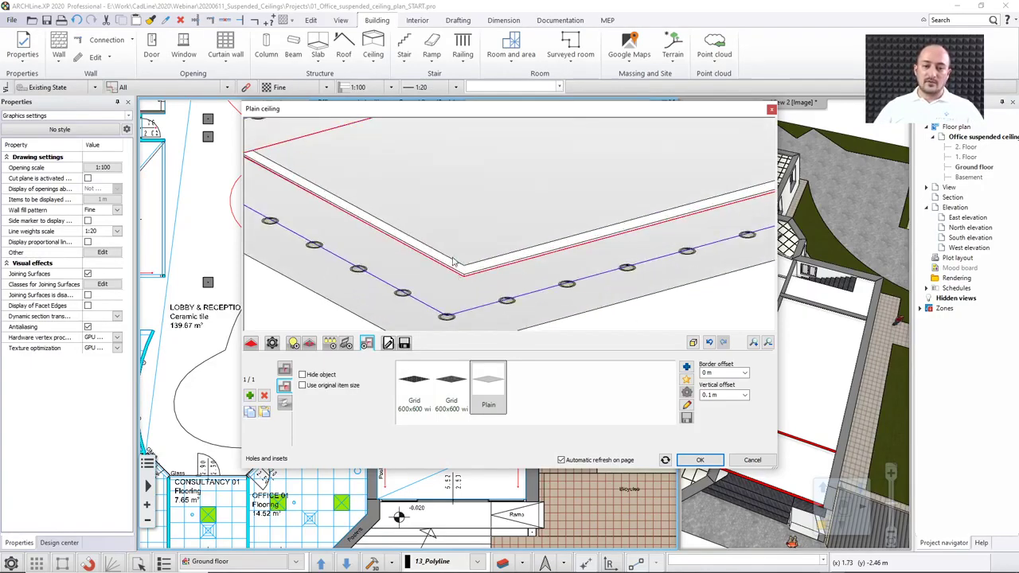
- Add the Simple border moulding around the edge of the central inset
click(284, 403)
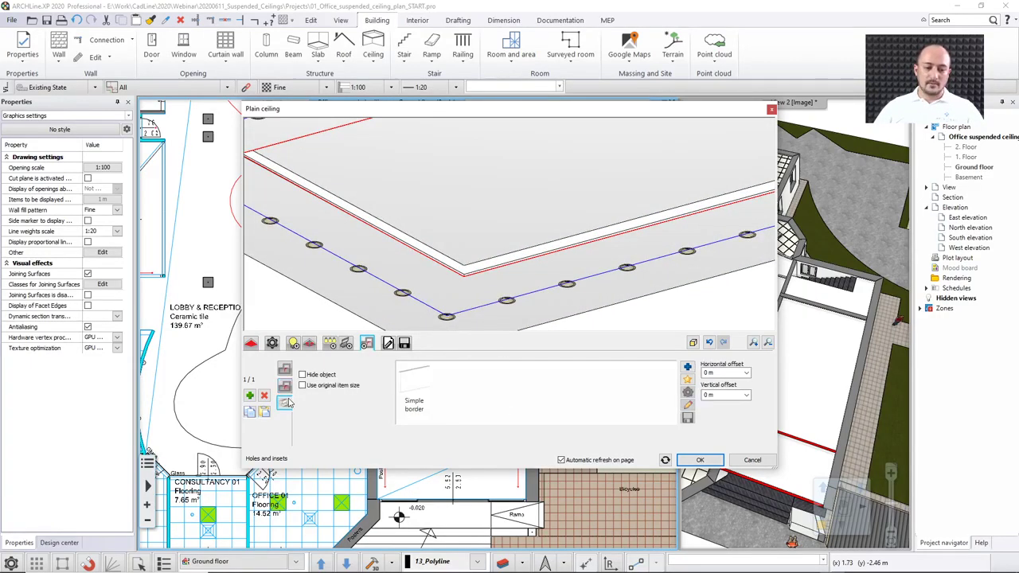
click(419, 386)
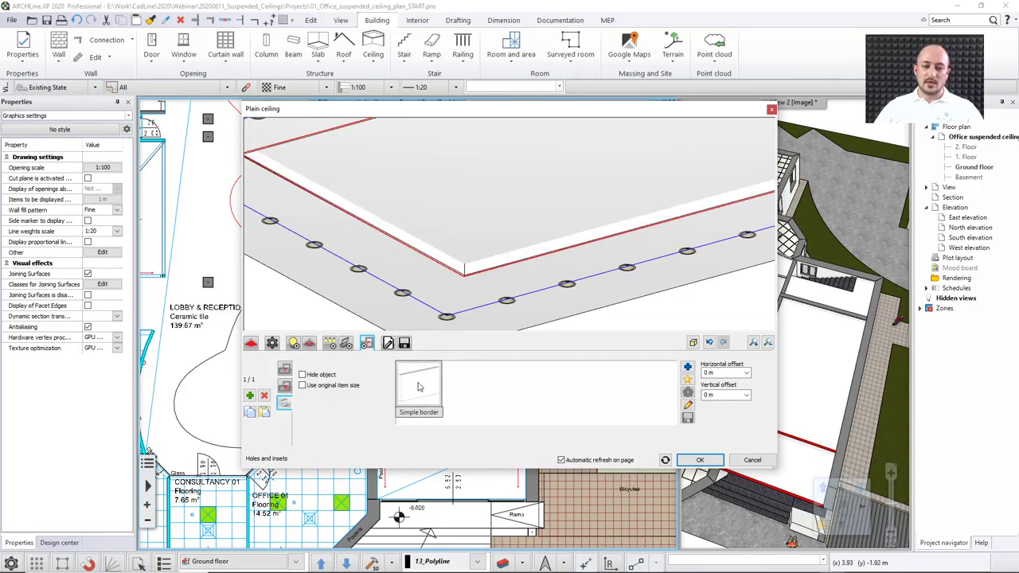
drag(610, 333, 533, 300)
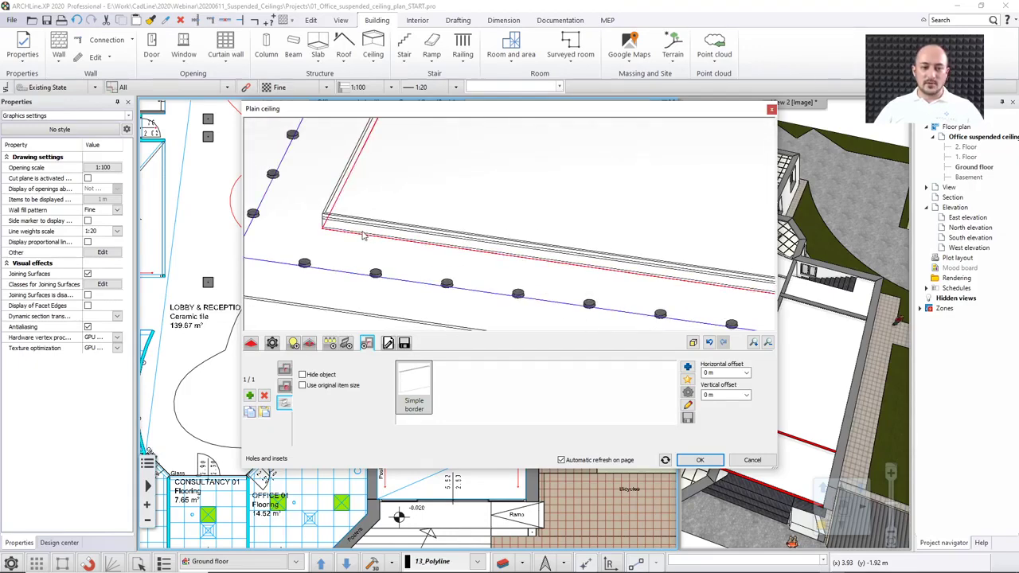
- Set the border moulding's profile height to 0.1 m as a local modification without saving it to the library
click(688, 406)
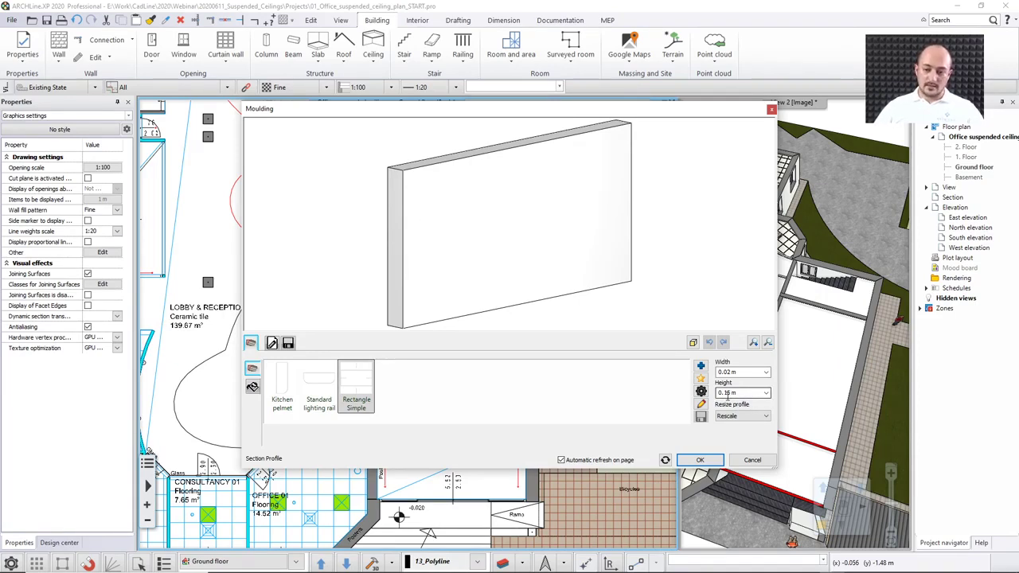
drag(728, 392, 756, 392)
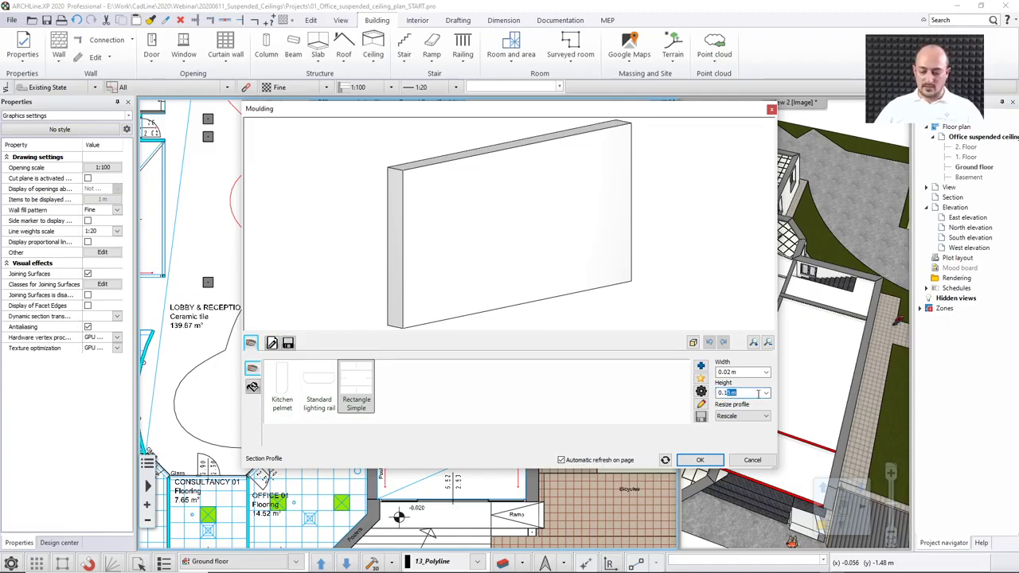
click(665, 459)
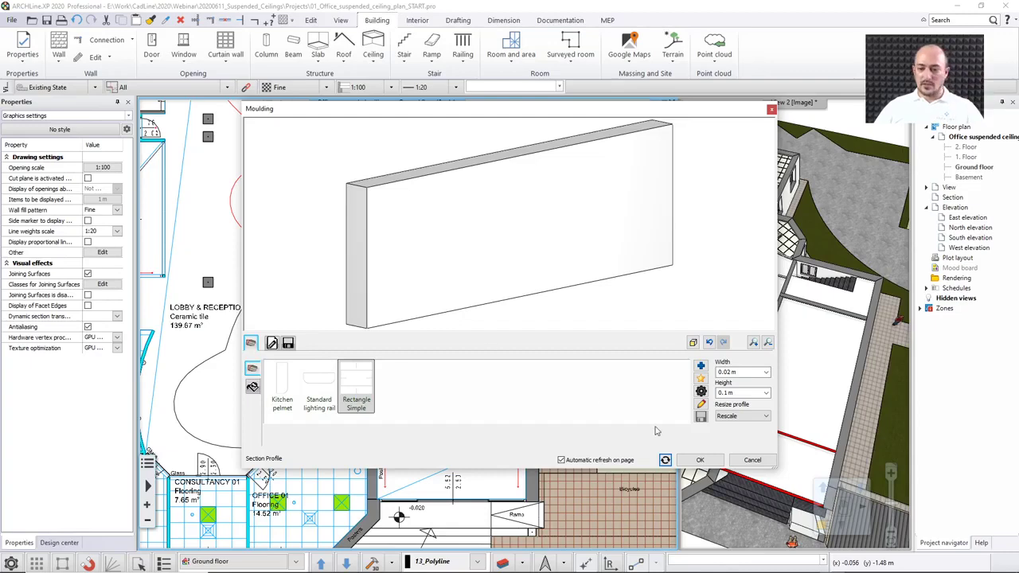
click(684, 458)
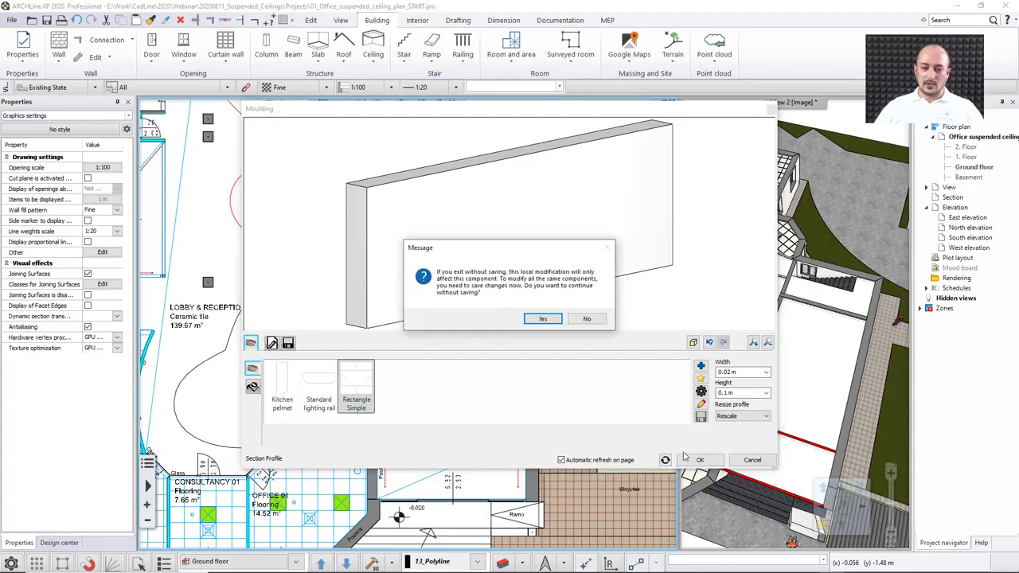
click(544, 319)
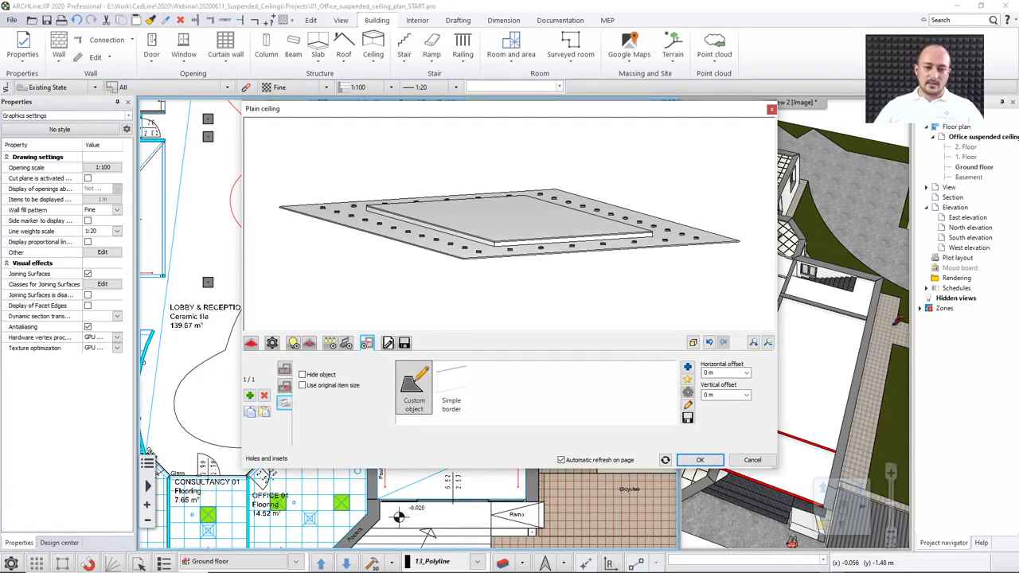
scroll(489, 244, up, 4)
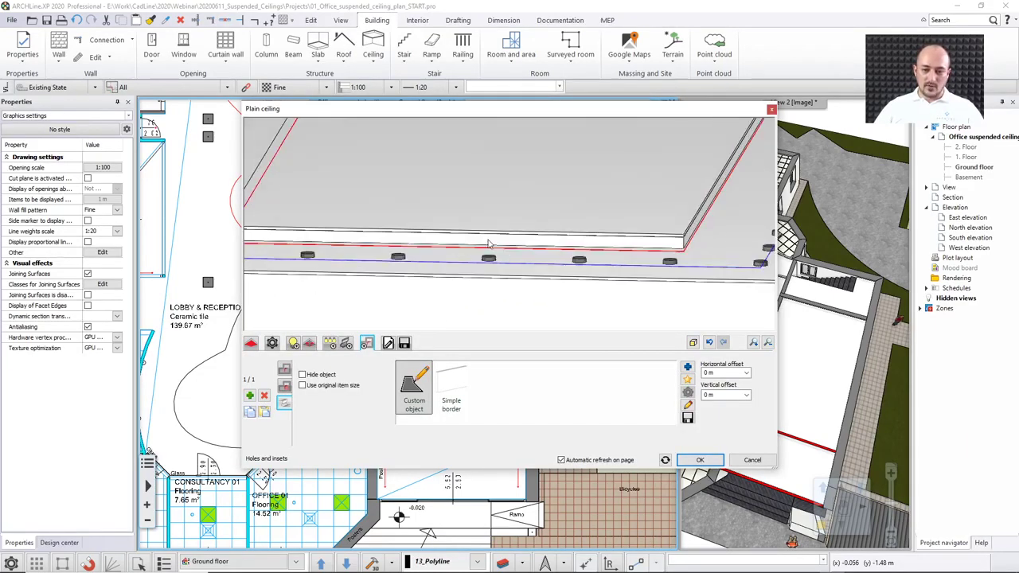
middle_drag(481, 263, 557, 269)
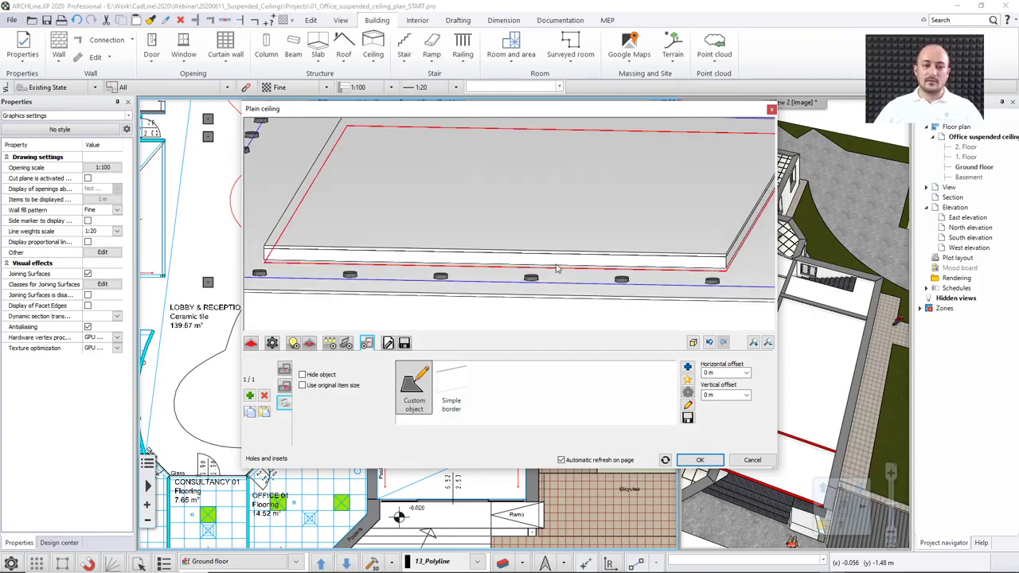
drag(557, 267, 583, 265)
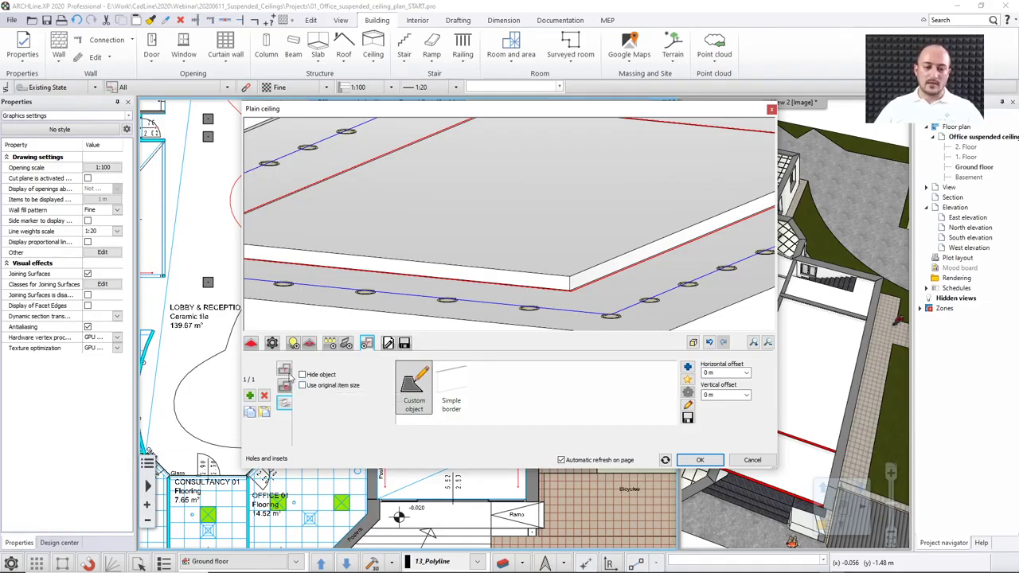
- Keep Symbolic view as the ceiling's 2D representation and apply the plain ceiling settings to the ATMs room
click(388, 343)
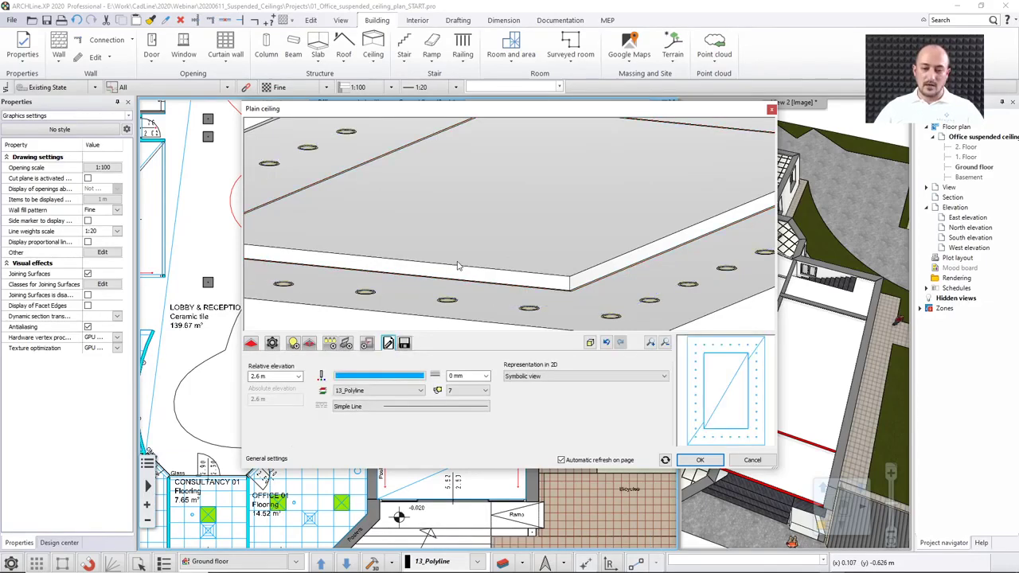
scroll(459, 267, down, 4)
scroll(459, 273, up, 2)
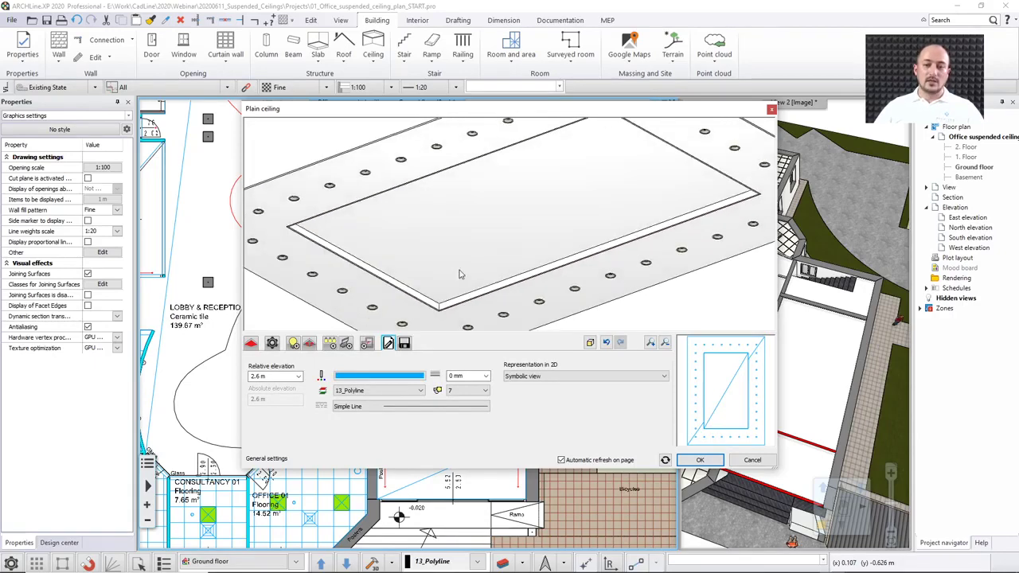
scroll(460, 274, down, 2)
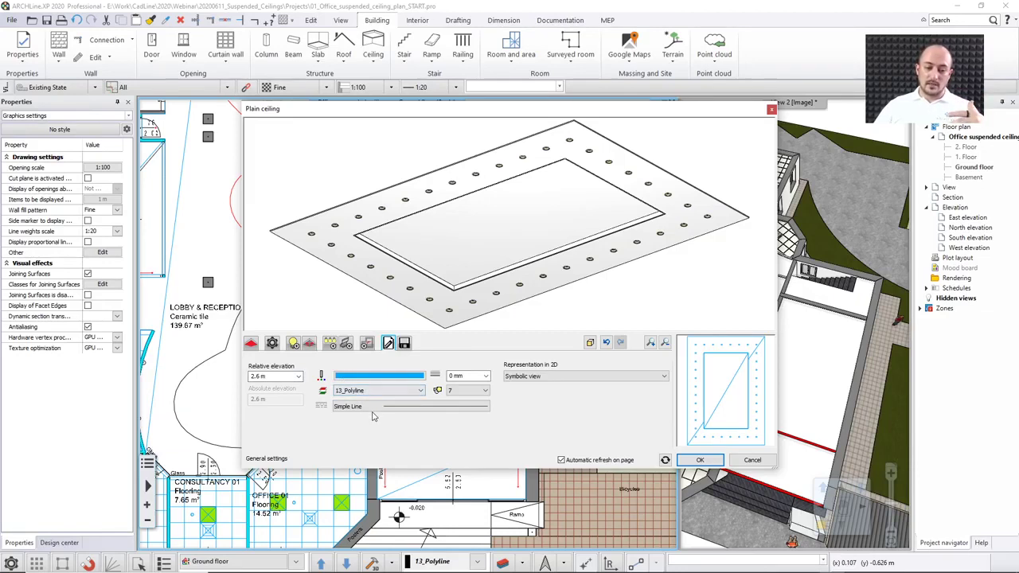
click(549, 377)
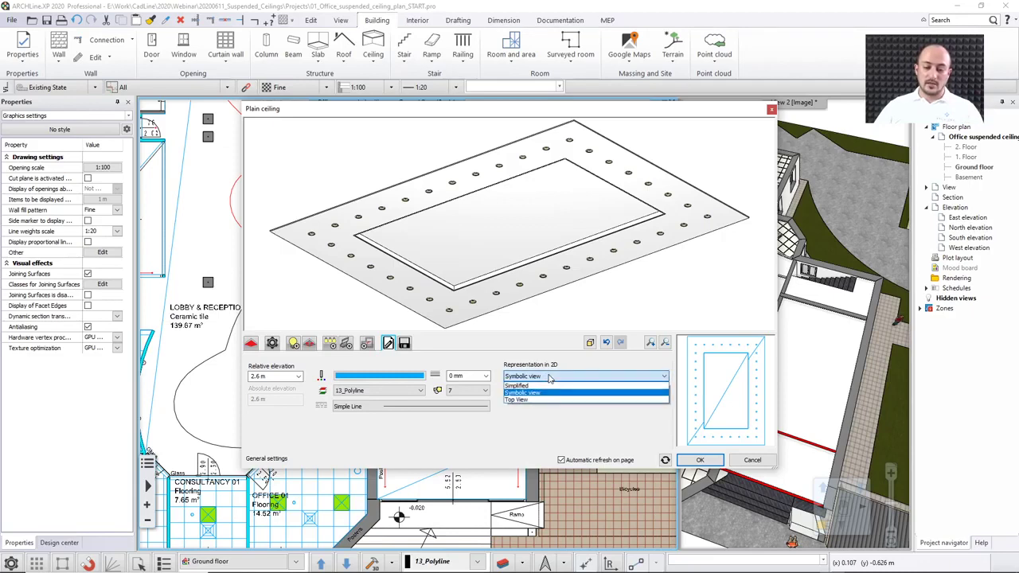
click(601, 423)
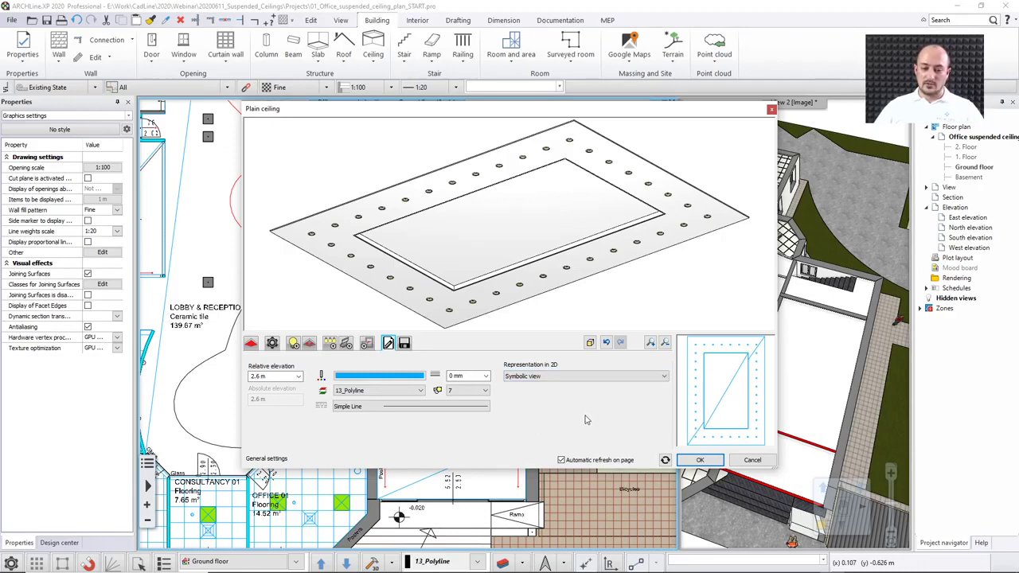
click(699, 460)
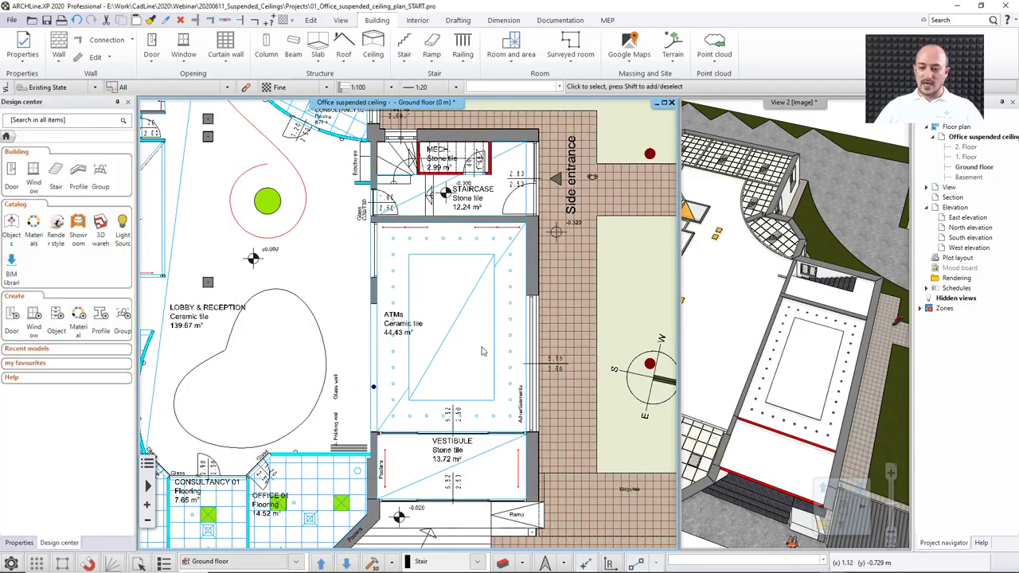
- Inspect the ATMs room's ceiling and spot lamps from inside in 3D, and bring the Meeting Point's brick wall into view
scroll(481, 351, down, 5)
click(788, 390)
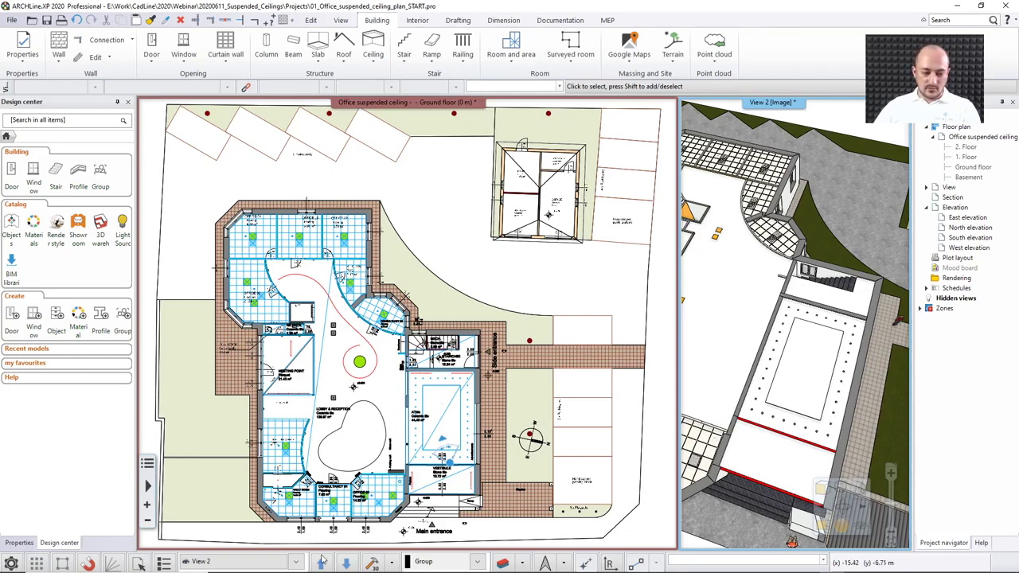
scroll(812, 366, up, 3)
shift+middle_drag(811, 366, 609, 370)
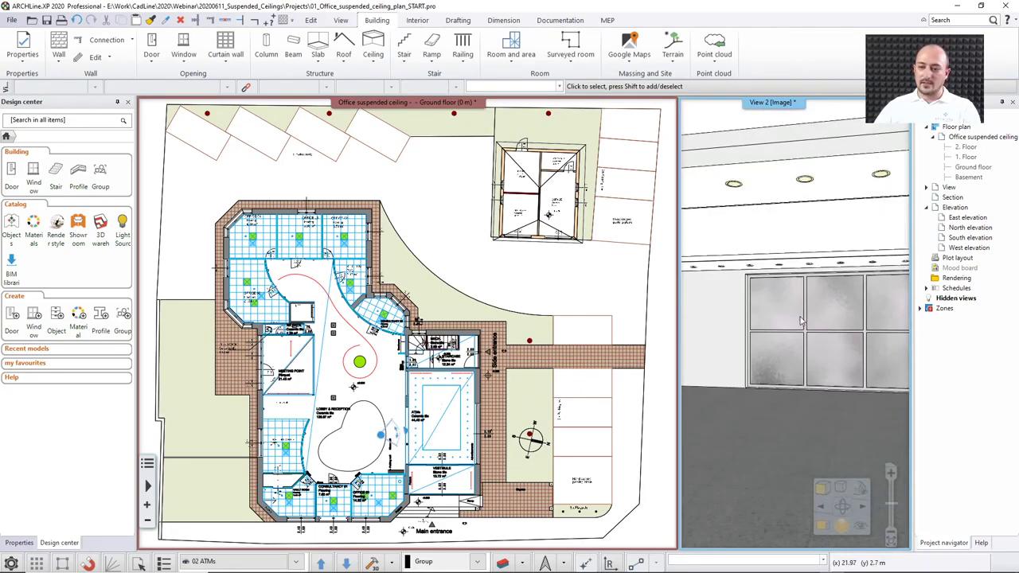
double_click(794, 323)
shift+middle_drag(793, 322, 523, 325)
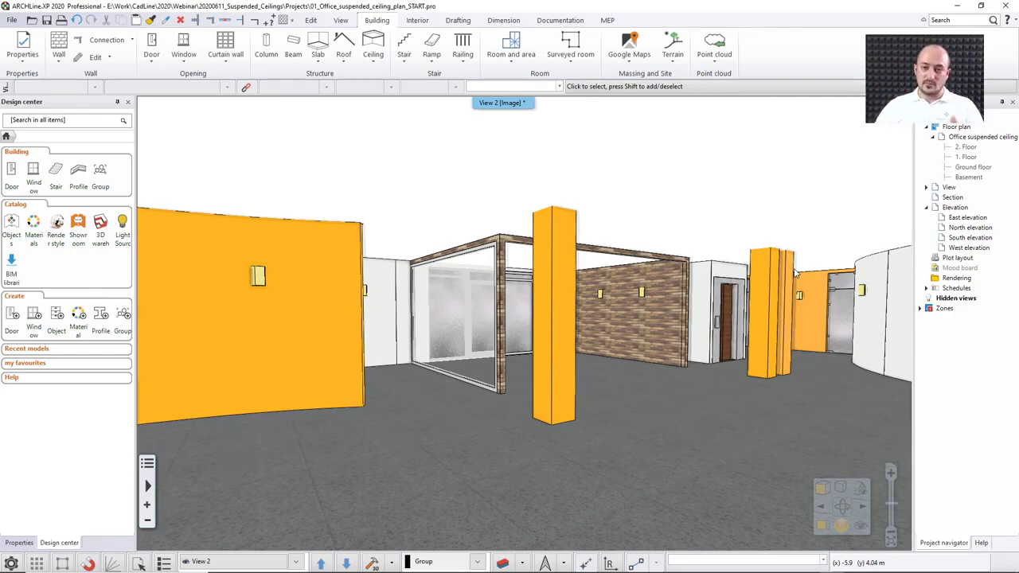
scroll(819, 294, up, 8)
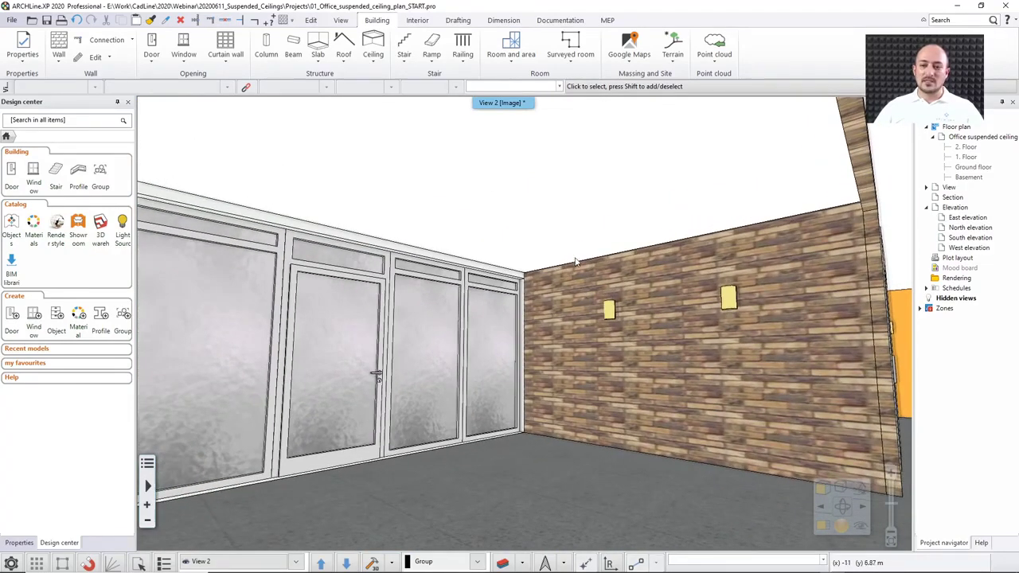
- Start adding multiple lamps to the Meeting Point's plain ceiling, using the "Series of spot lamps 600mm" object
key(F12)
middle_drag(397, 278, 438, 272)
scroll(316, 362, up, 5)
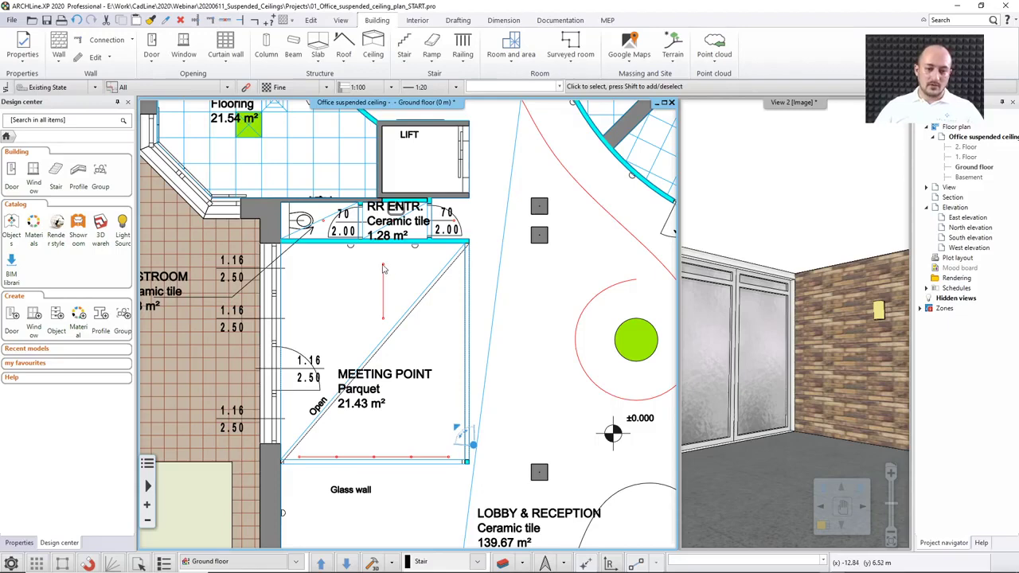
click(393, 340)
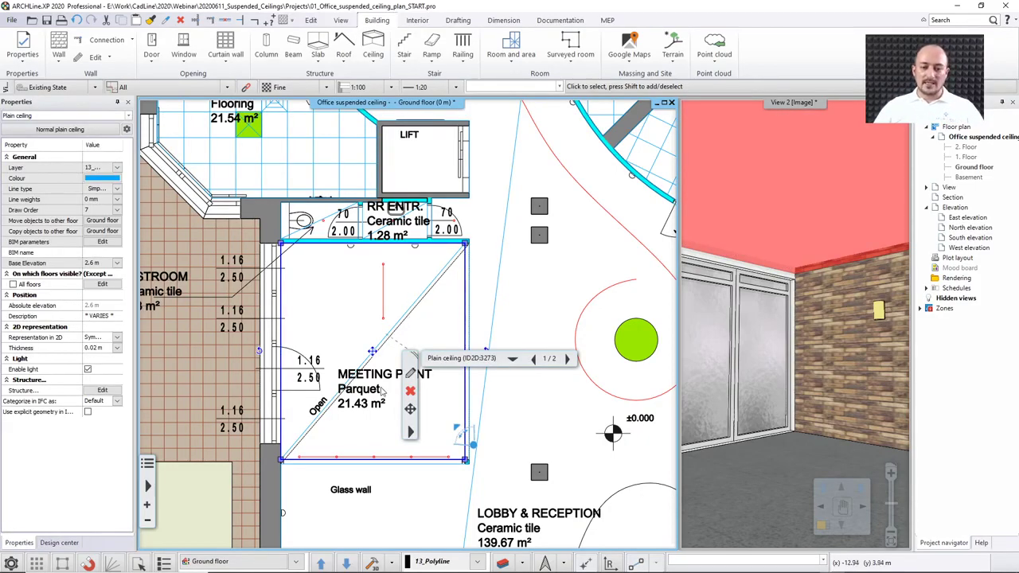
click(410, 431)
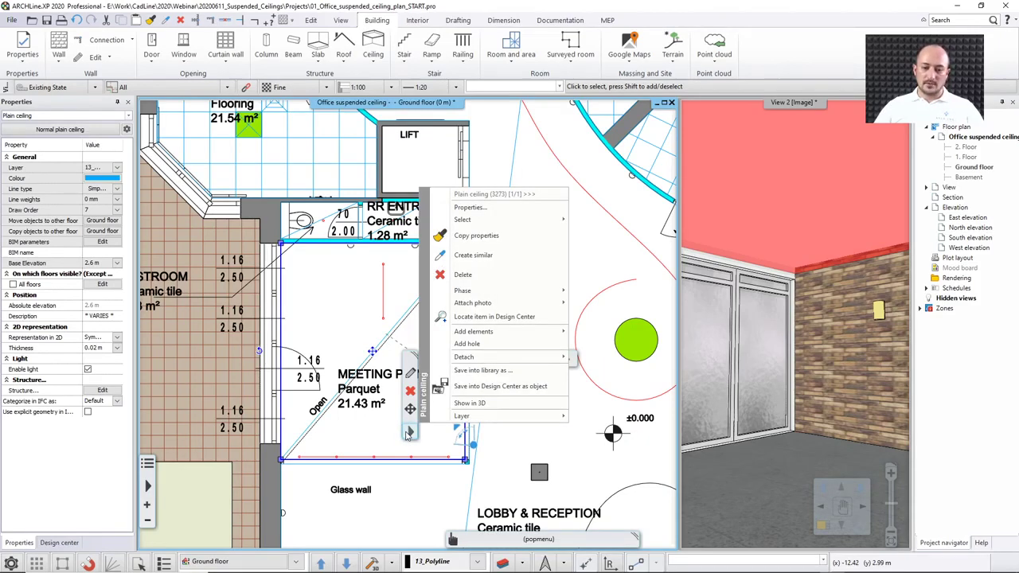
mouse_move(471, 334)
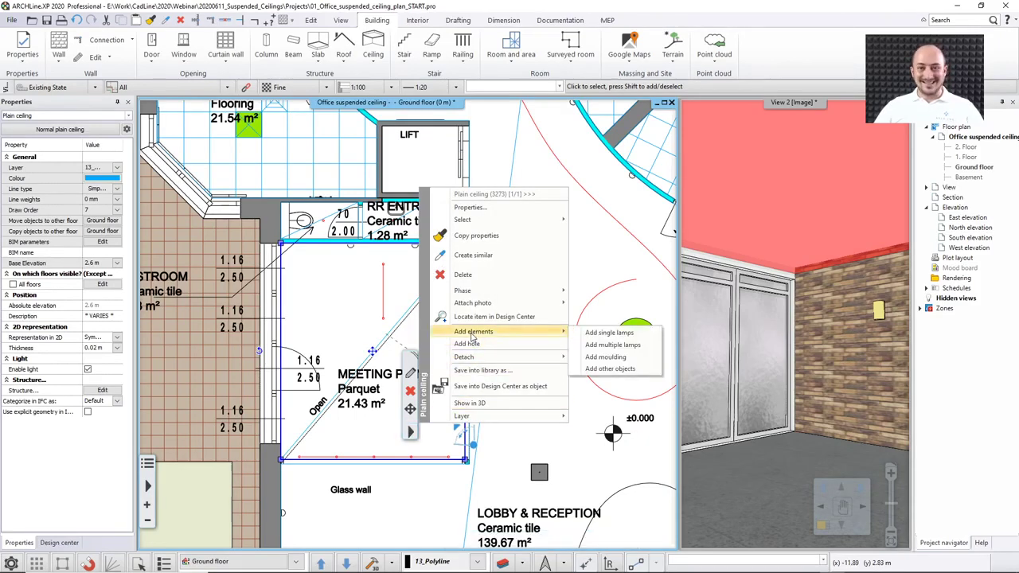
click(612, 346)
mouse_move(819, 211)
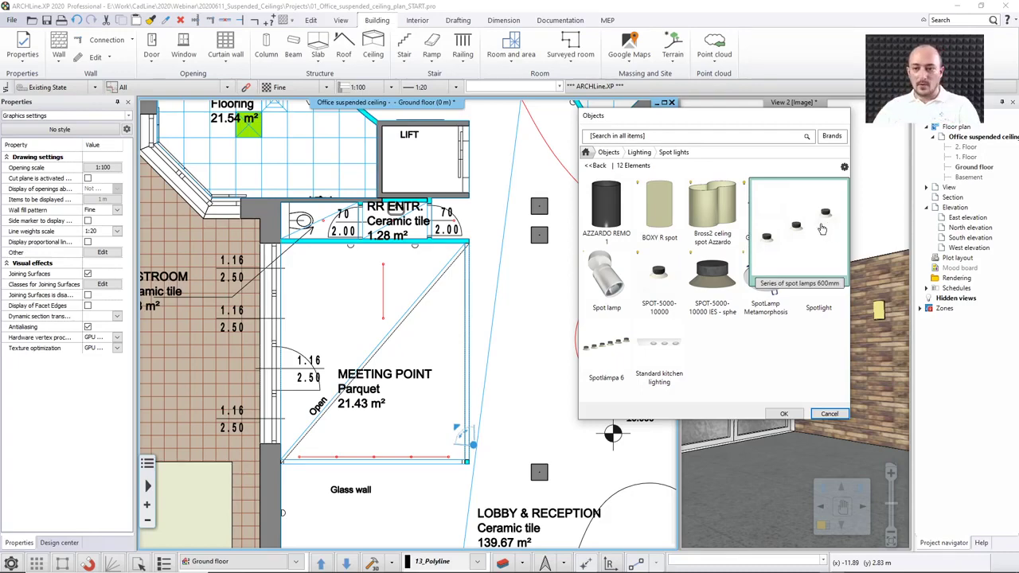
click(809, 233)
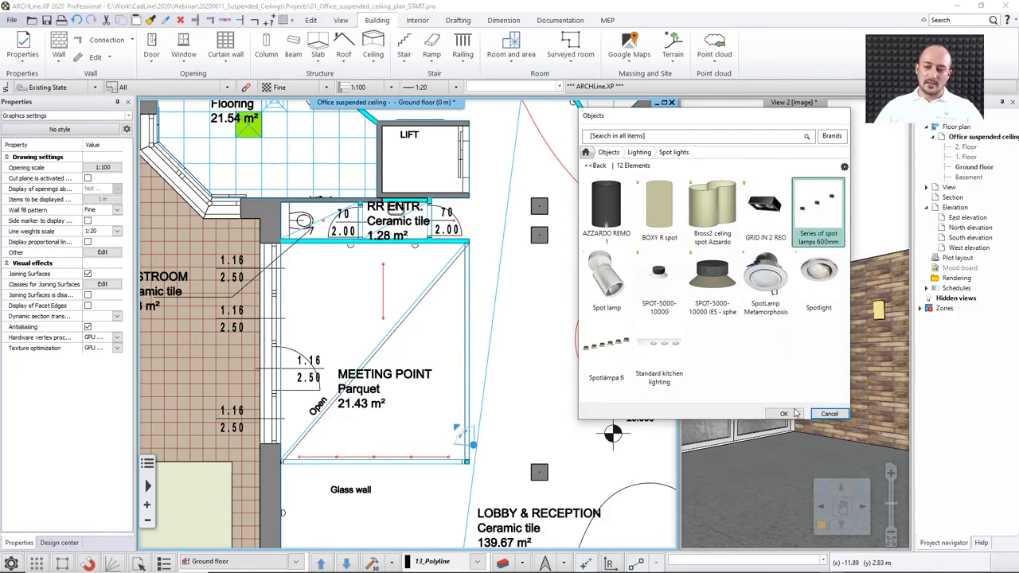
click(783, 413)
- Lay the row of spot lamps from end to end of the short vertical red guide line in the Meeting Point
scroll(343, 283, up, 3)
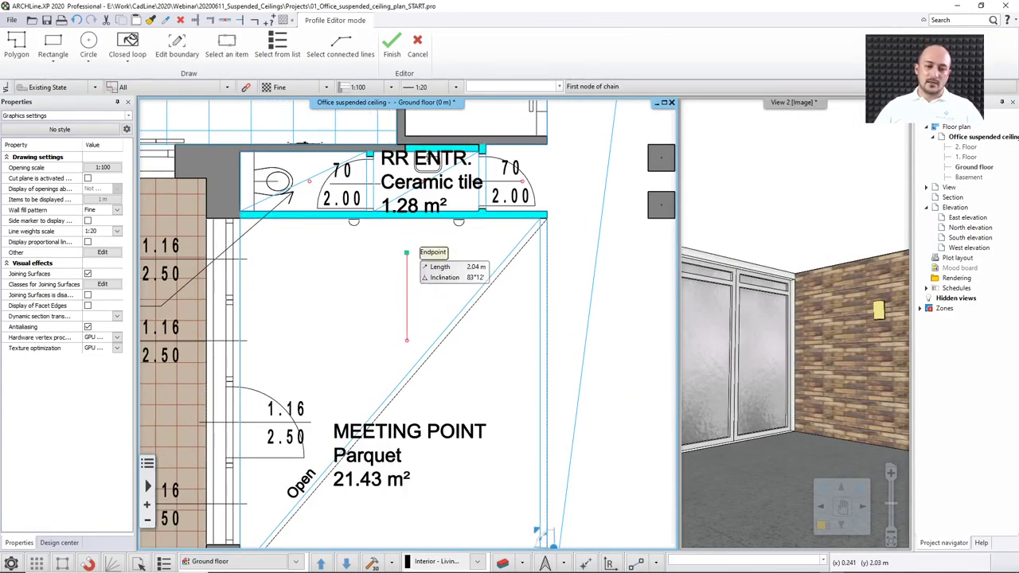
click(408, 254)
click(407, 341)
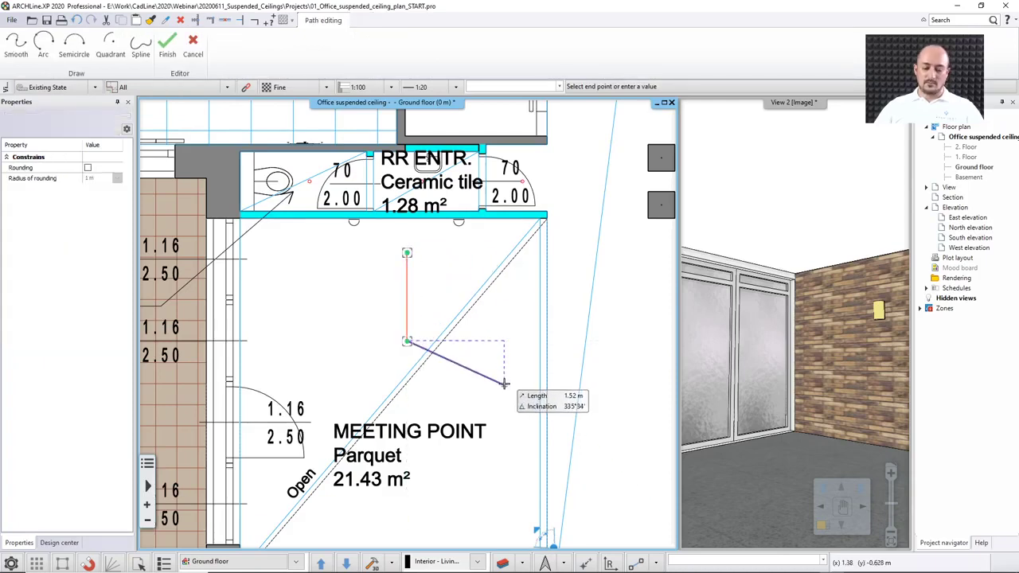
key(Return)
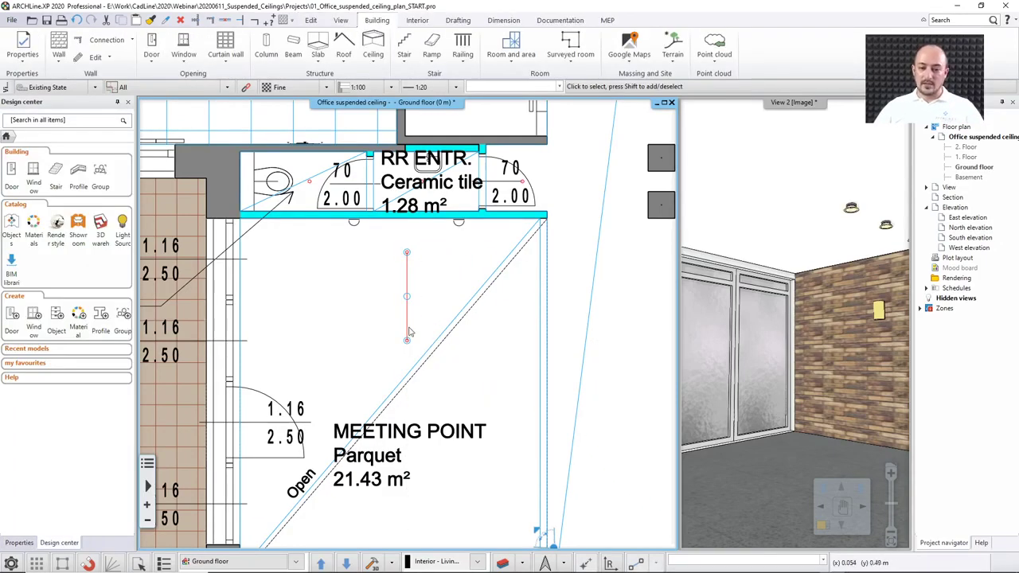
- Add a second series of spot lamps to the Meeting Point ceiling along the horizontal red guide line beside the glass wall
middle_drag(465, 389, 490, 287)
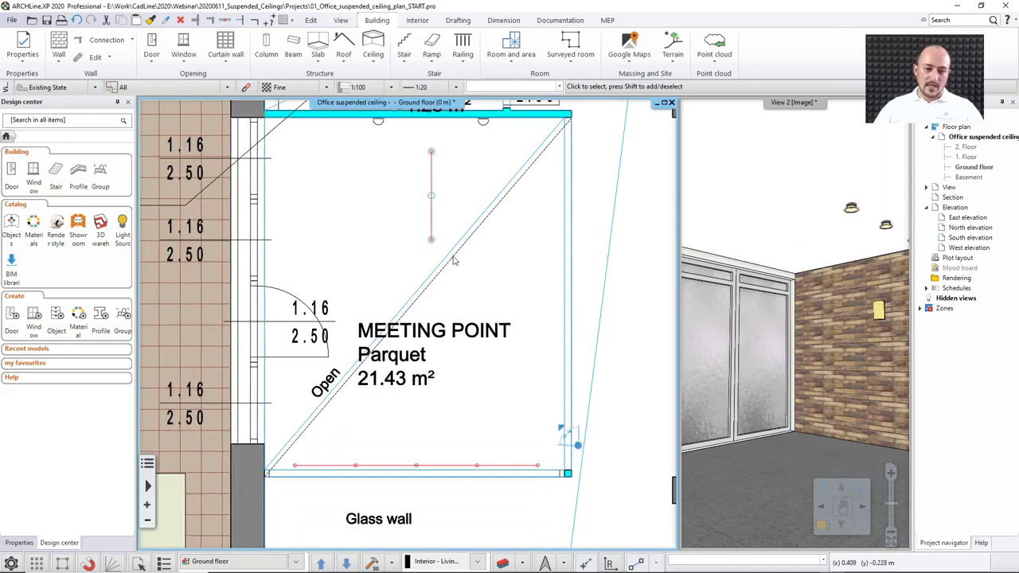
click(454, 263)
click(456, 366)
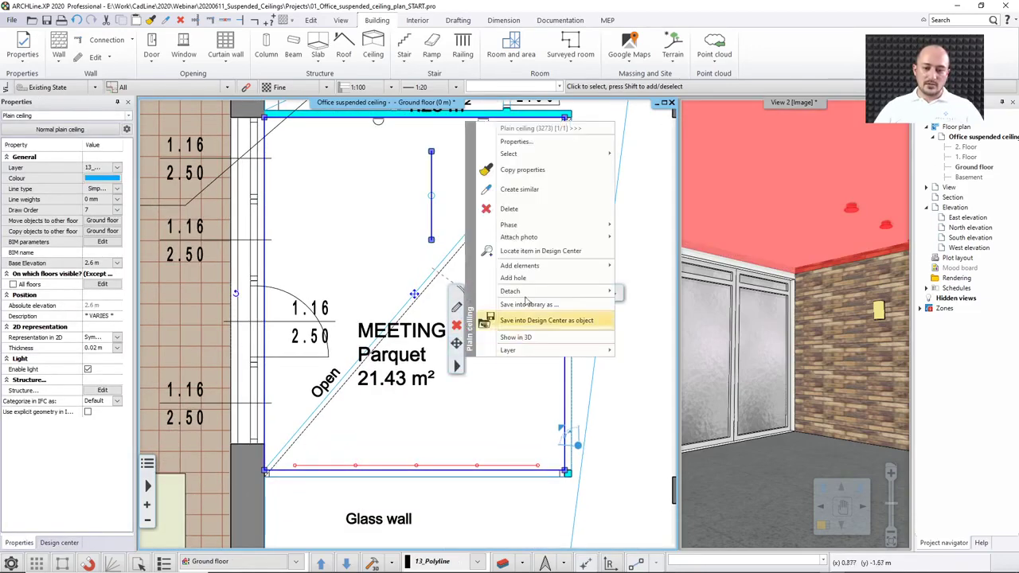
mouse_move(573, 265)
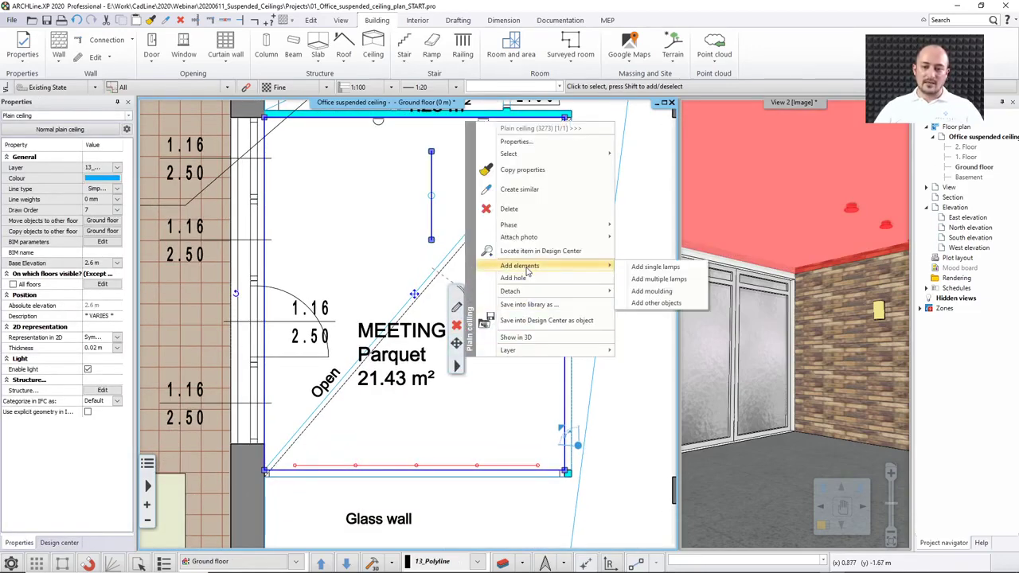
click(658, 279)
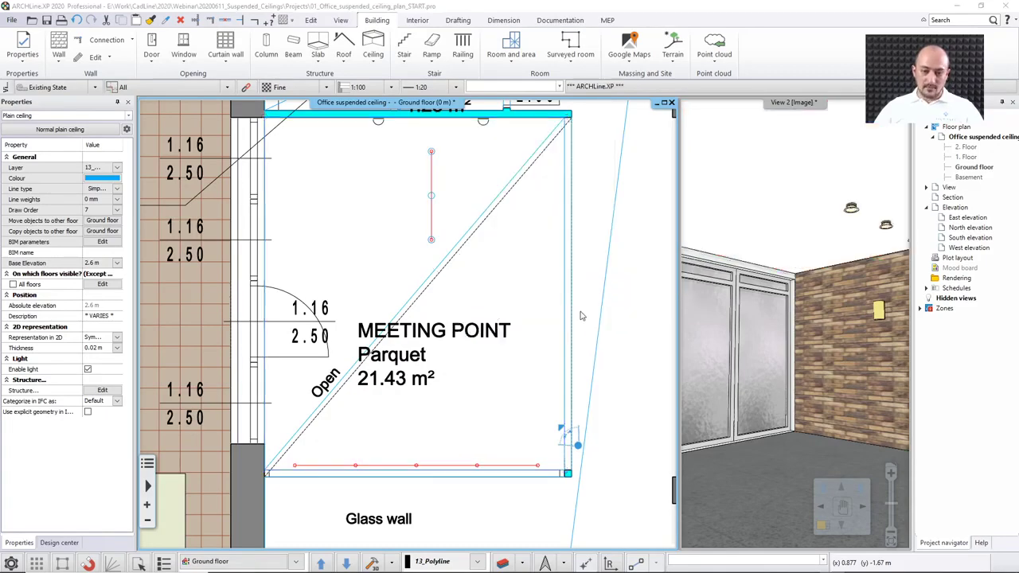
click(783, 414)
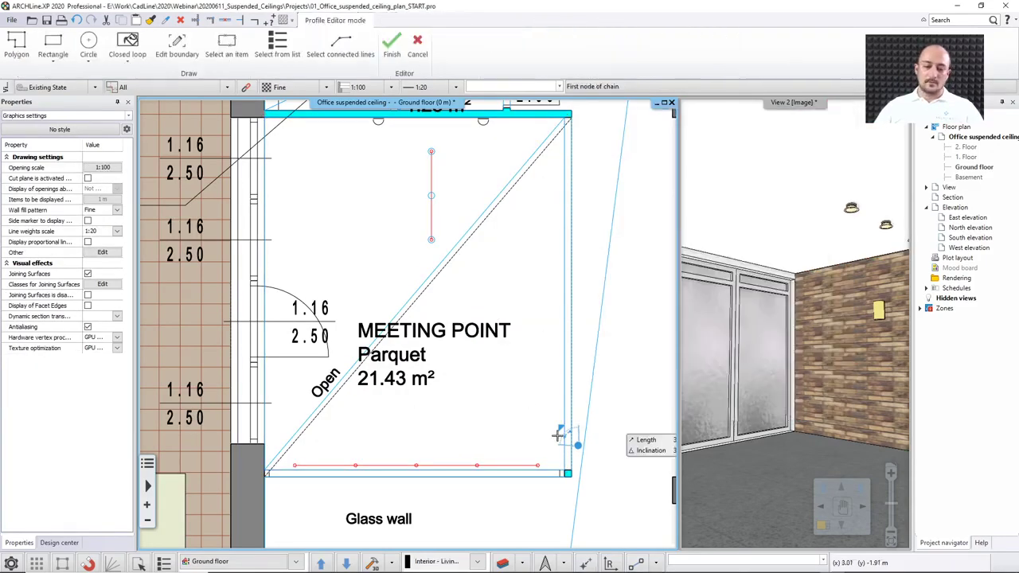
click(294, 465)
click(540, 464)
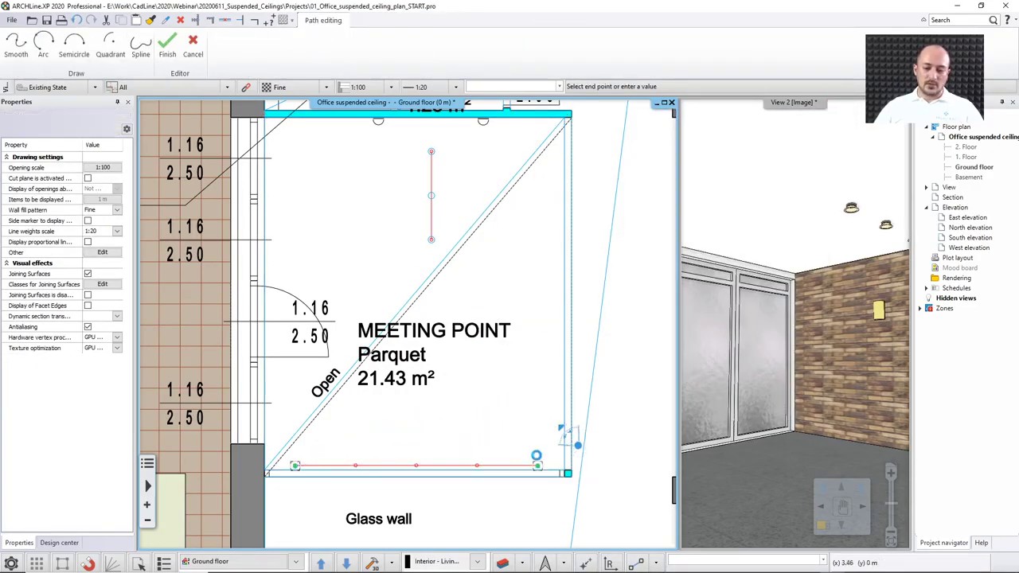
right_click(482, 390)
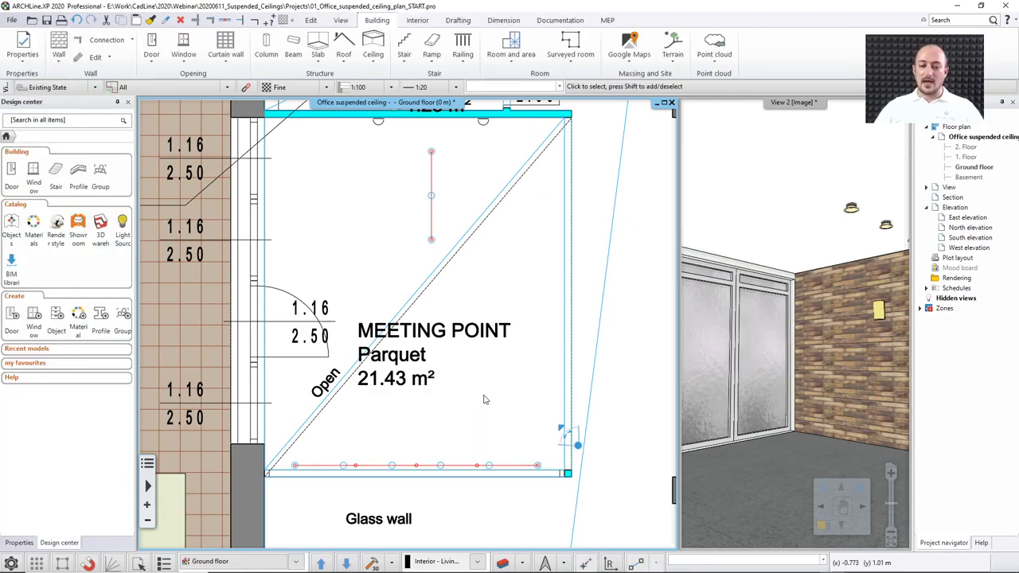
- In the Meeting Point plain ceiling's lighting settings, set the vertical offset of the short three-lamp row to 0.04 m
double_click(736, 288)
scroll(513, 319, down, 2)
middle_drag(539, 314, 548, 358)
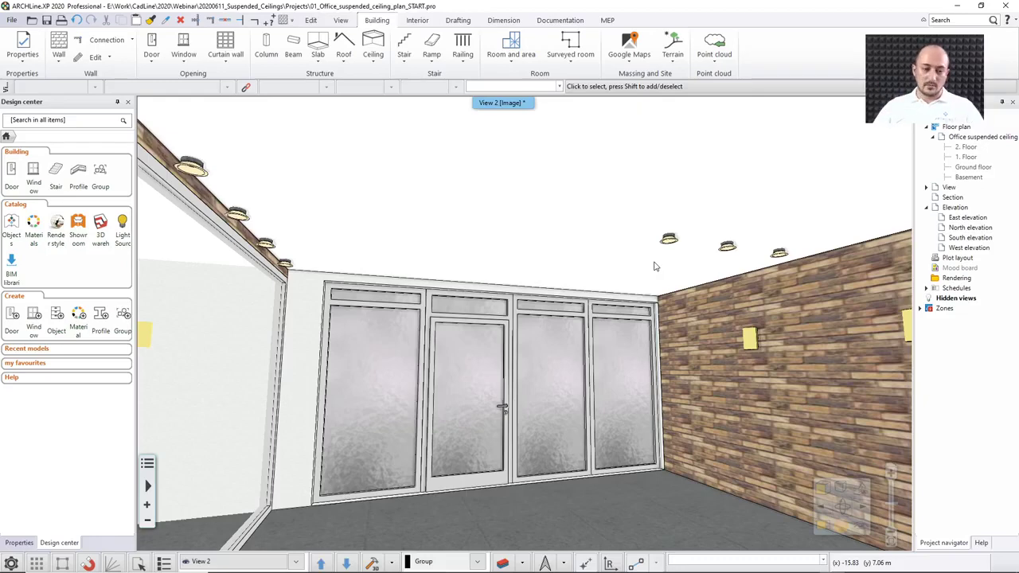
click(620, 239)
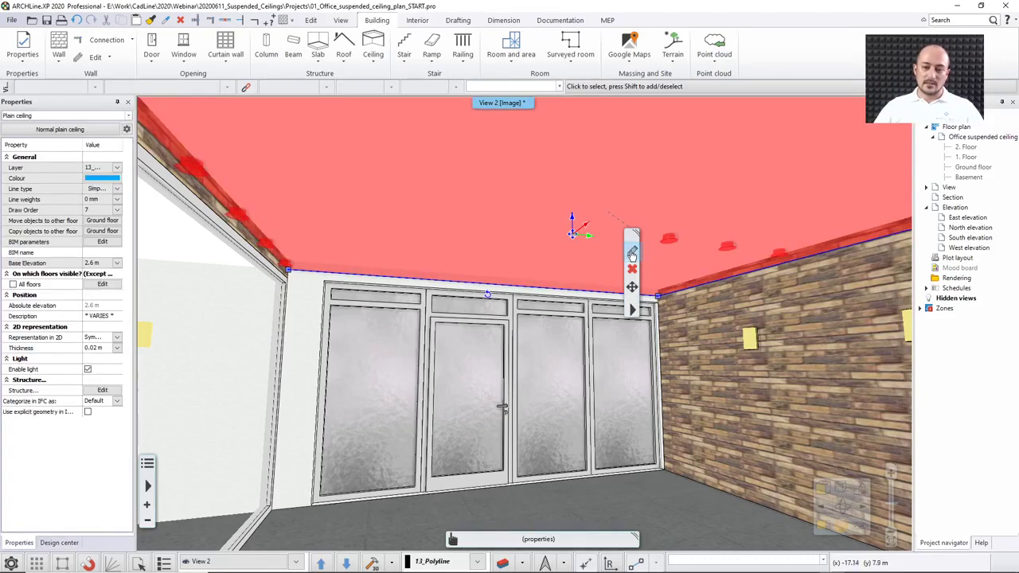
click(632, 253)
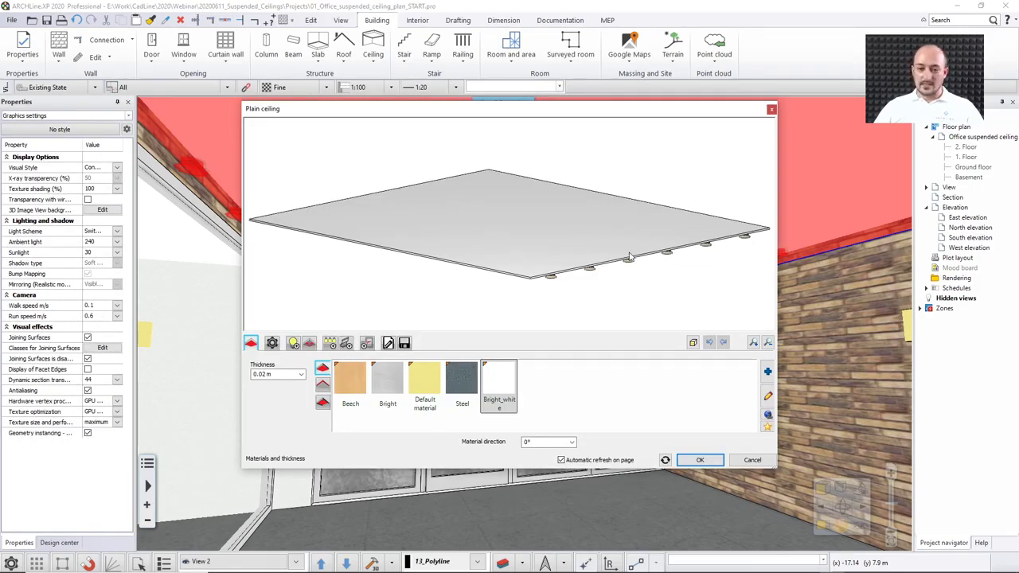
drag(625, 292, 586, 250)
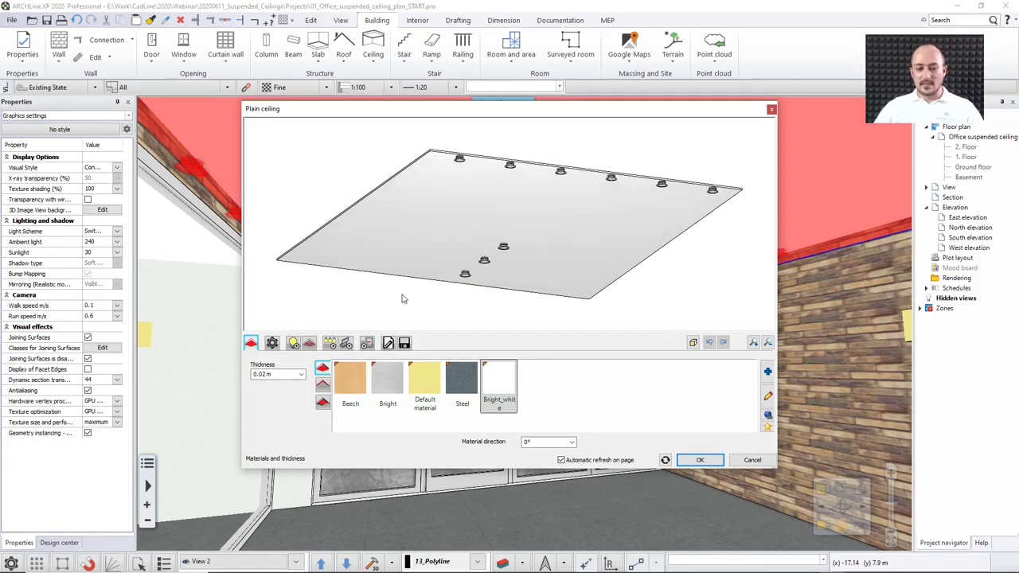
click(329, 343)
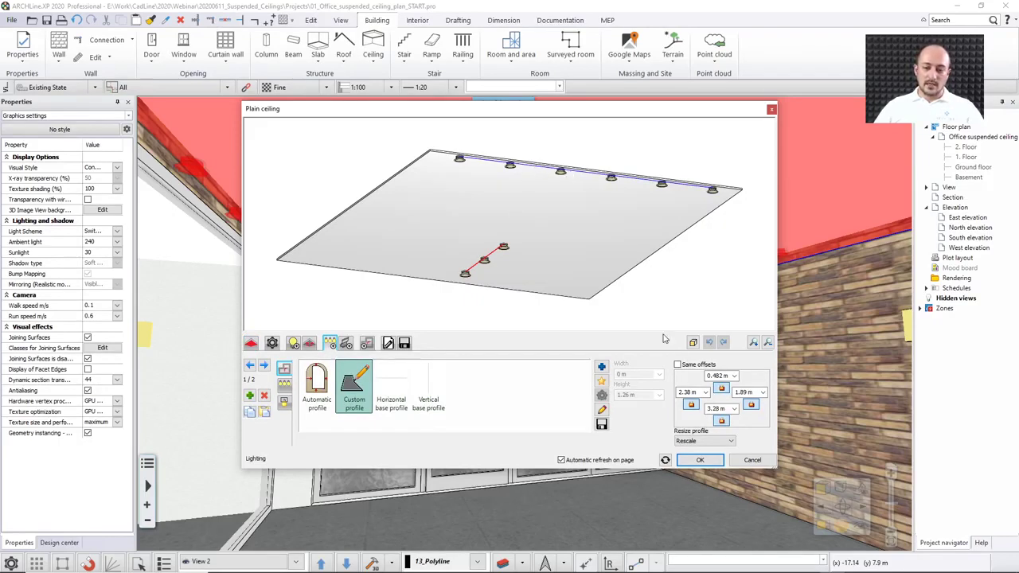
click(285, 385)
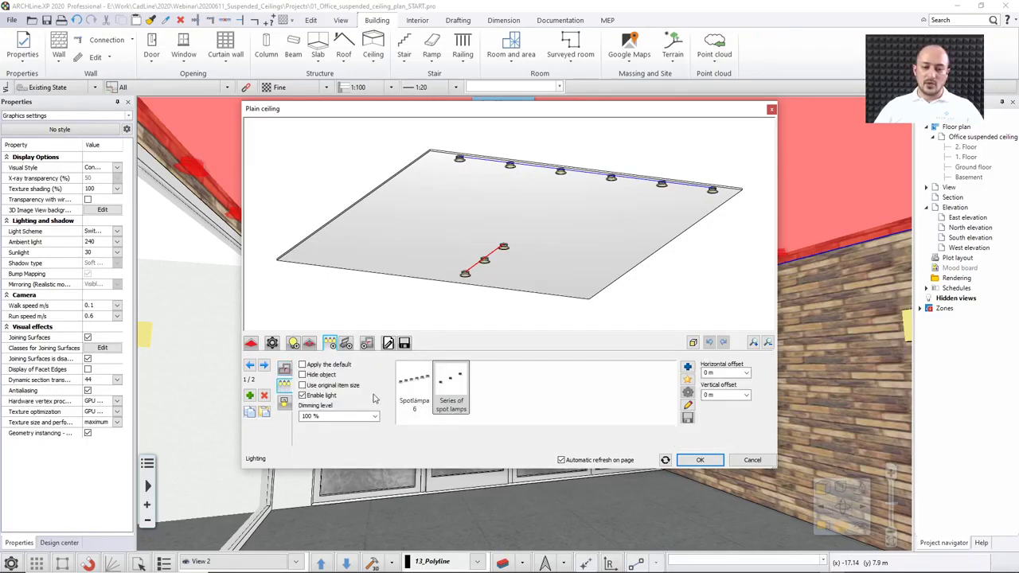
click(720, 396)
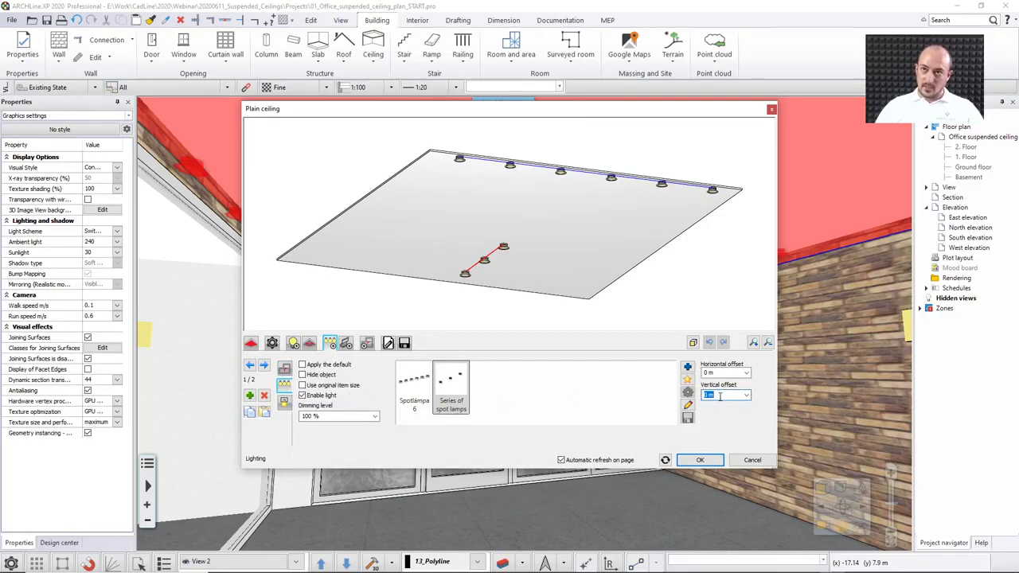
text(0.04)
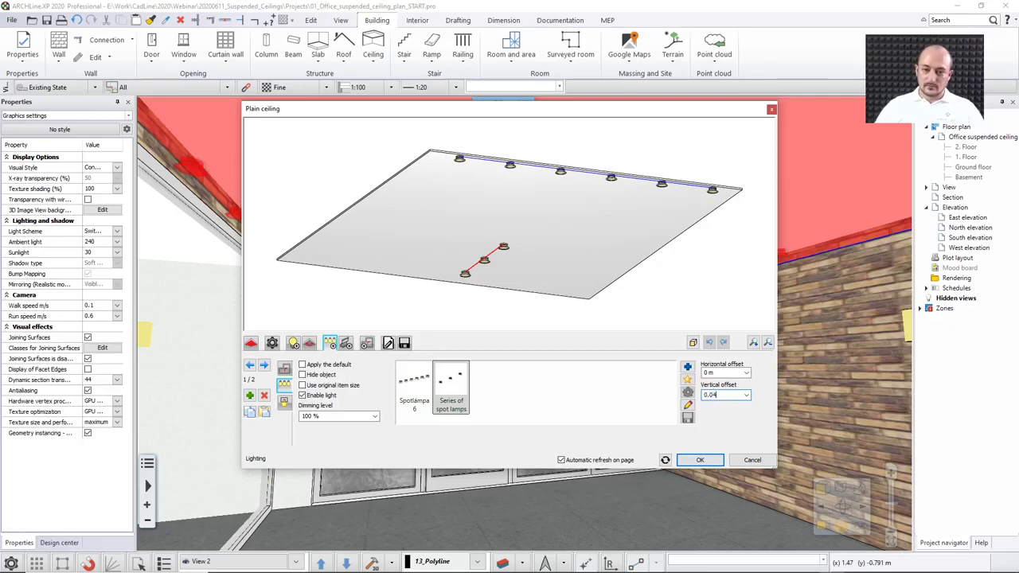
key(Return)
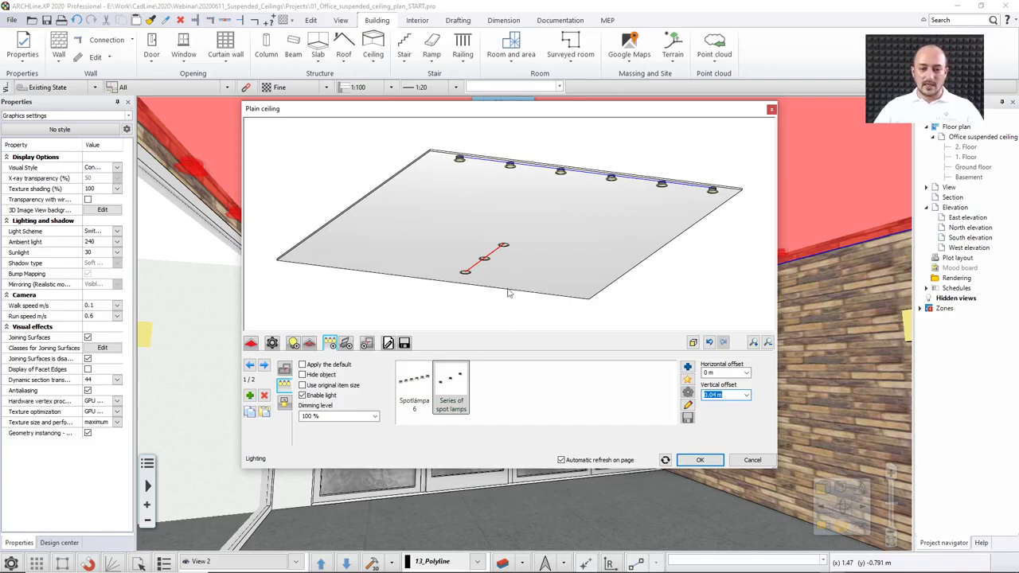
- Make circular holes in the false ceiling for the short lamp row, with width and height of 0.1 m
click(284, 402)
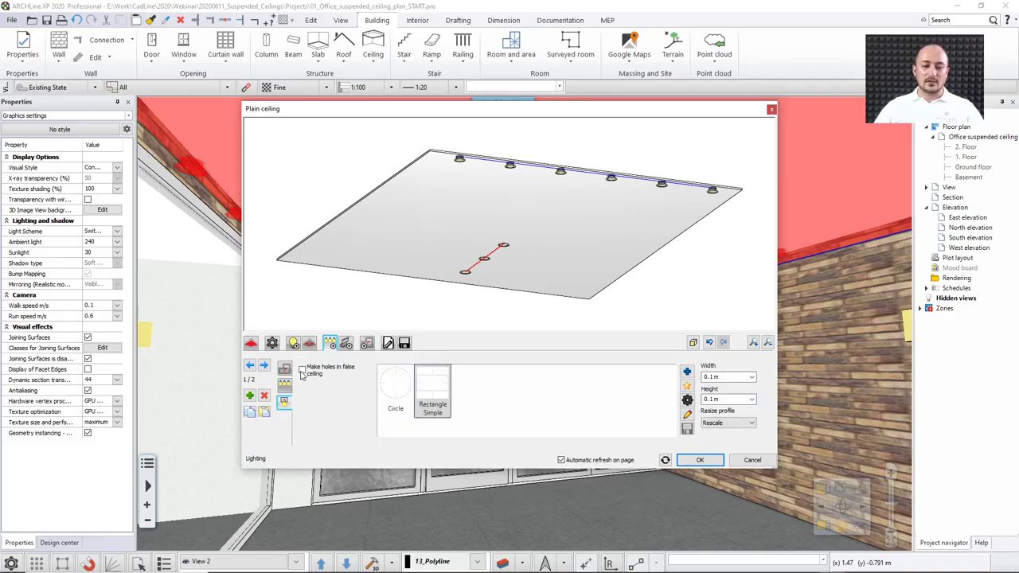
click(302, 370)
click(394, 389)
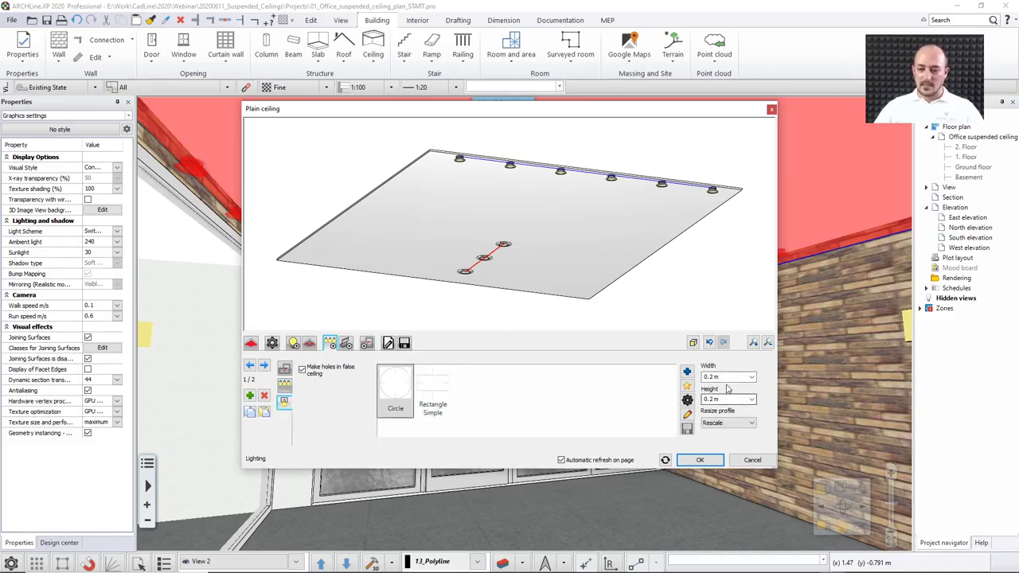
click(751, 376)
click(756, 407)
click(751, 400)
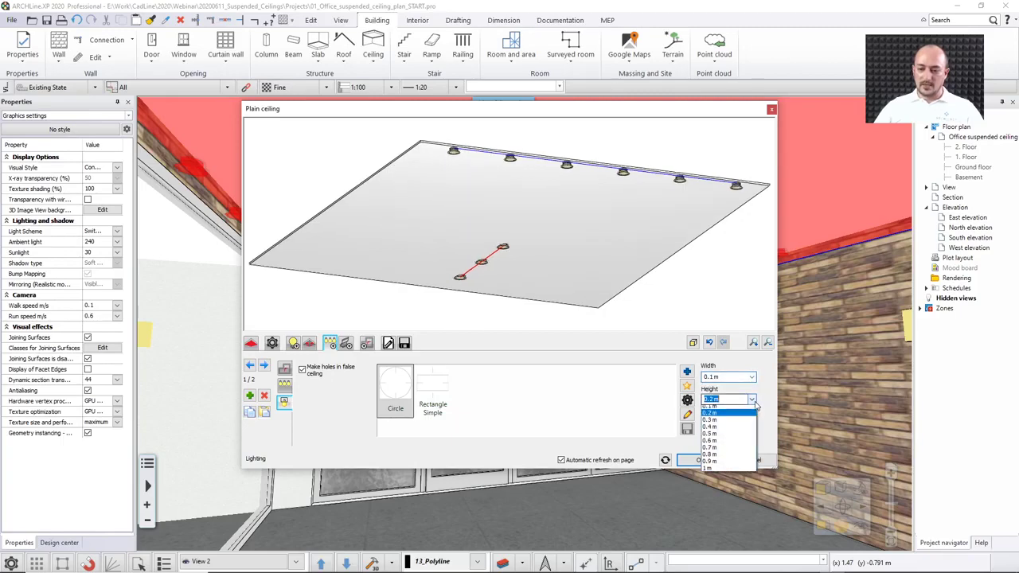
click(726, 413)
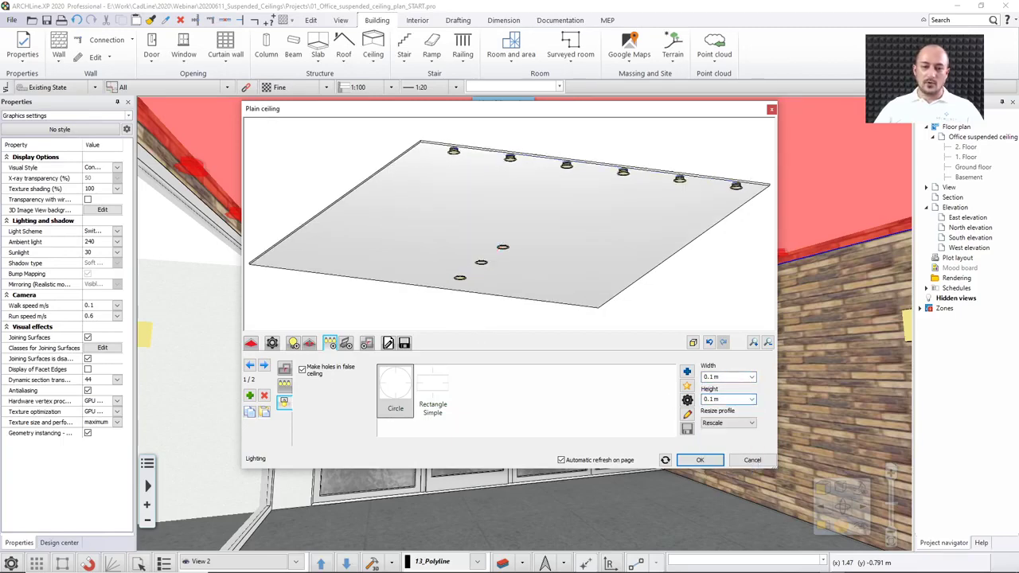
drag(487, 319, 537, 186)
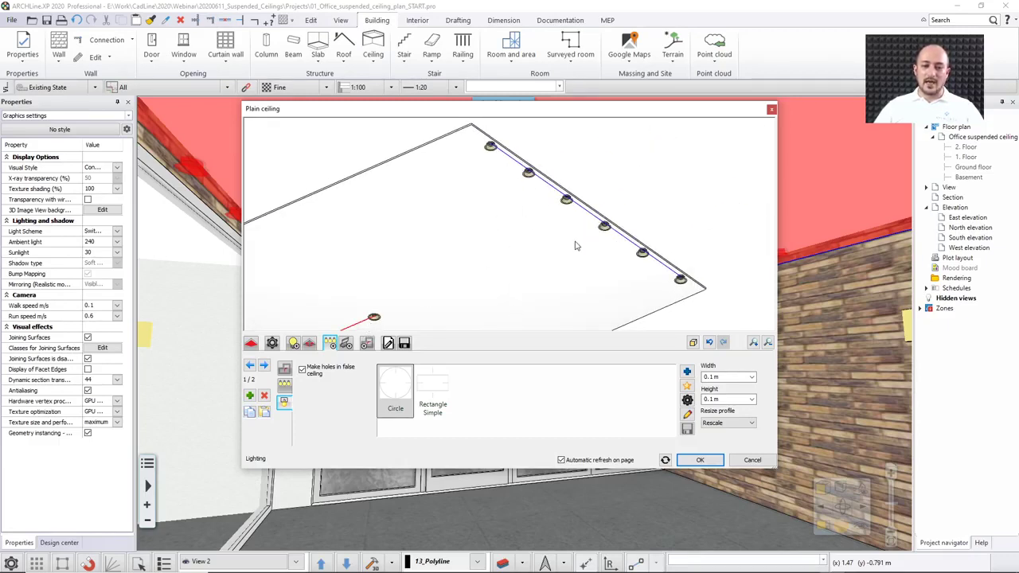
scroll(470, 309, down, 1)
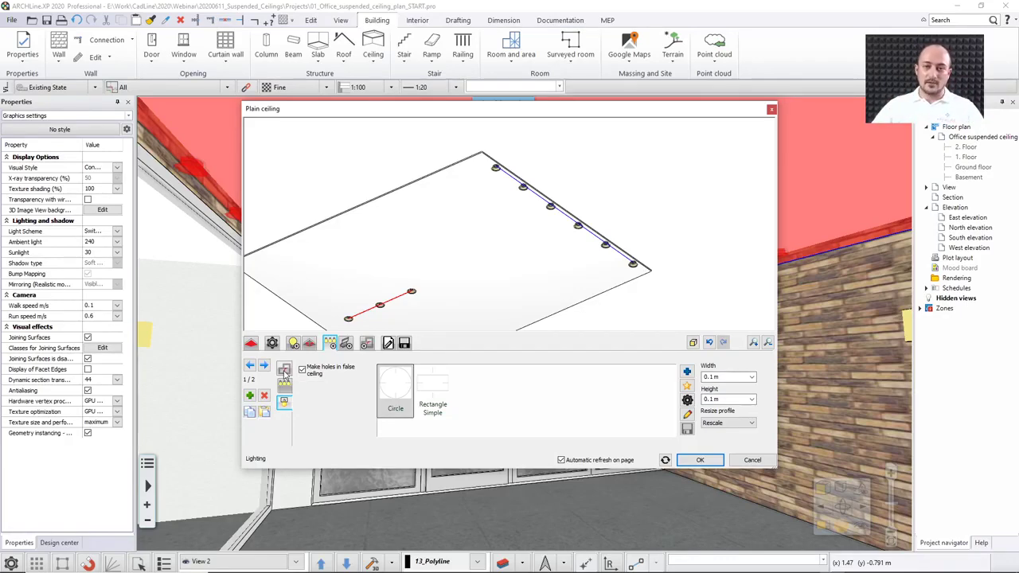
- Compare the cut-out settings of the two spot lamp rows in the Meeting Point ceiling by switching between them
drag(355, 112, 390, 90)
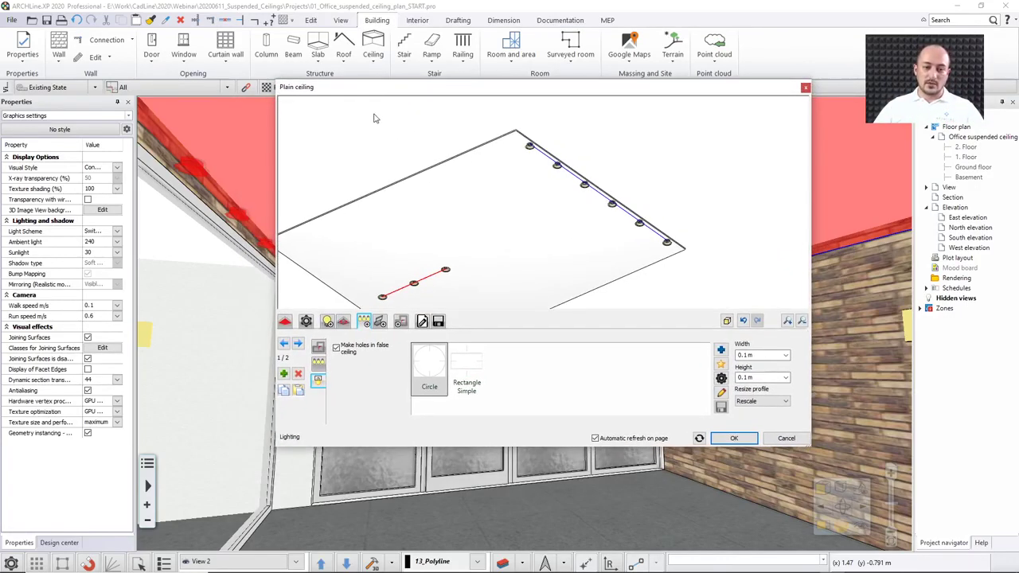
click(299, 344)
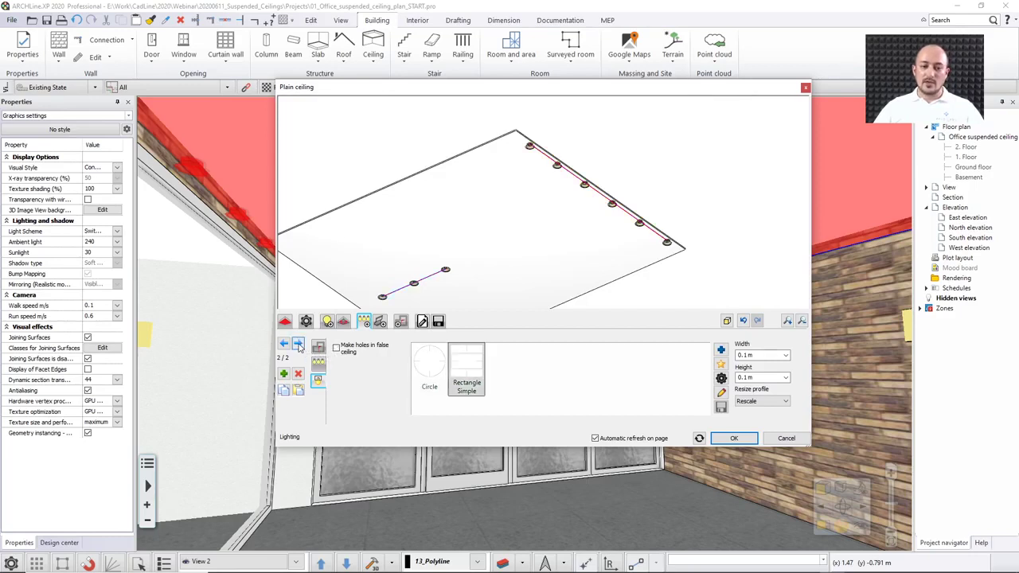
click(284, 344)
click(299, 345)
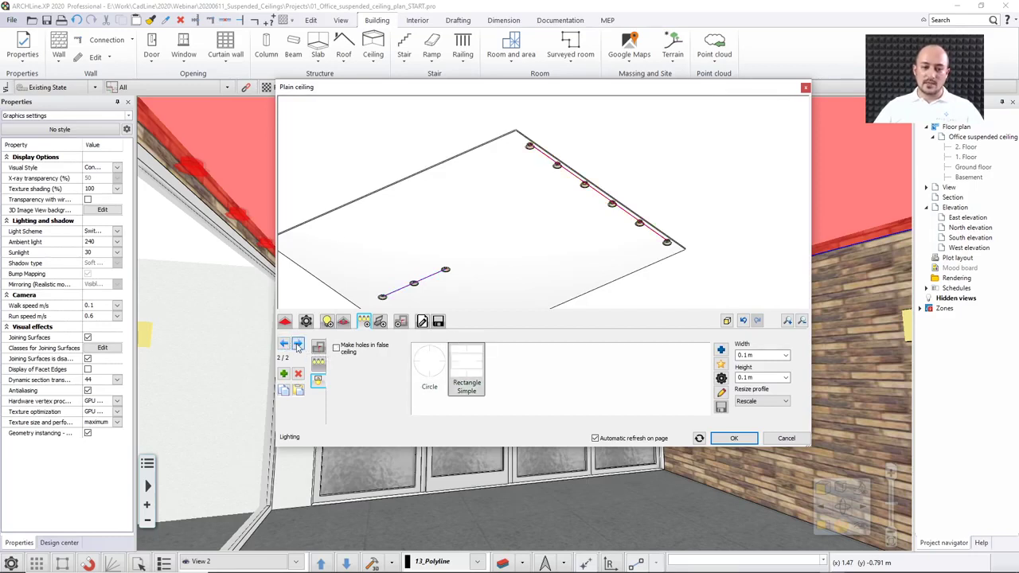
click(298, 345)
click(298, 345)
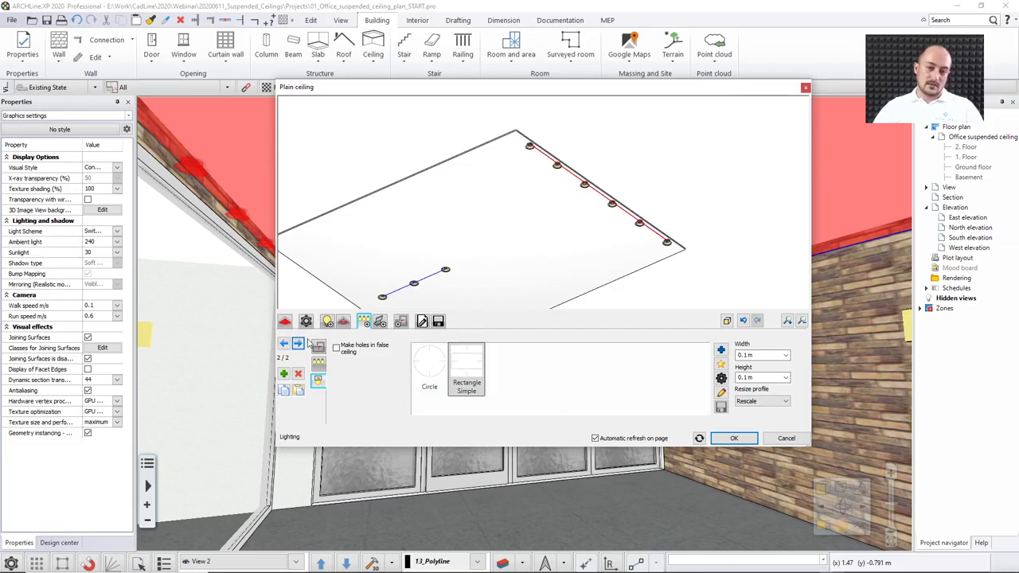
click(431, 276)
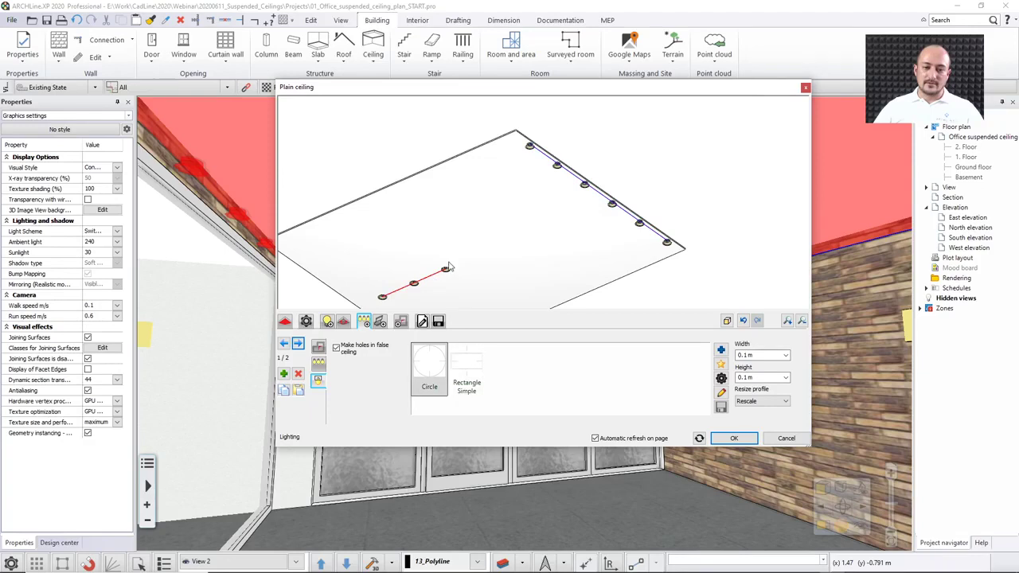
- Set the vertical offset of the long six-lamp row along the ceiling's edge to 0.04 m
click(571, 175)
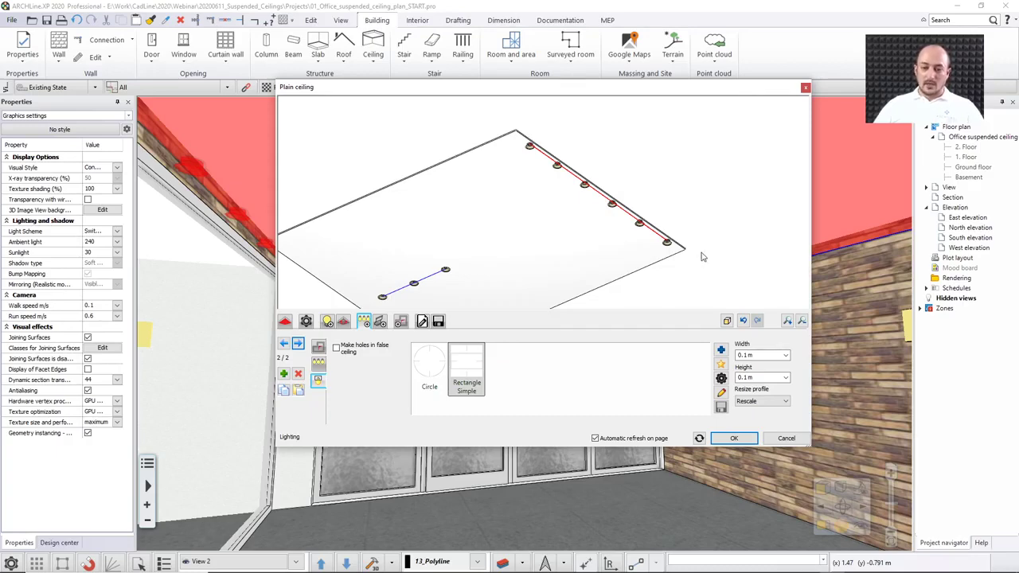
click(320, 365)
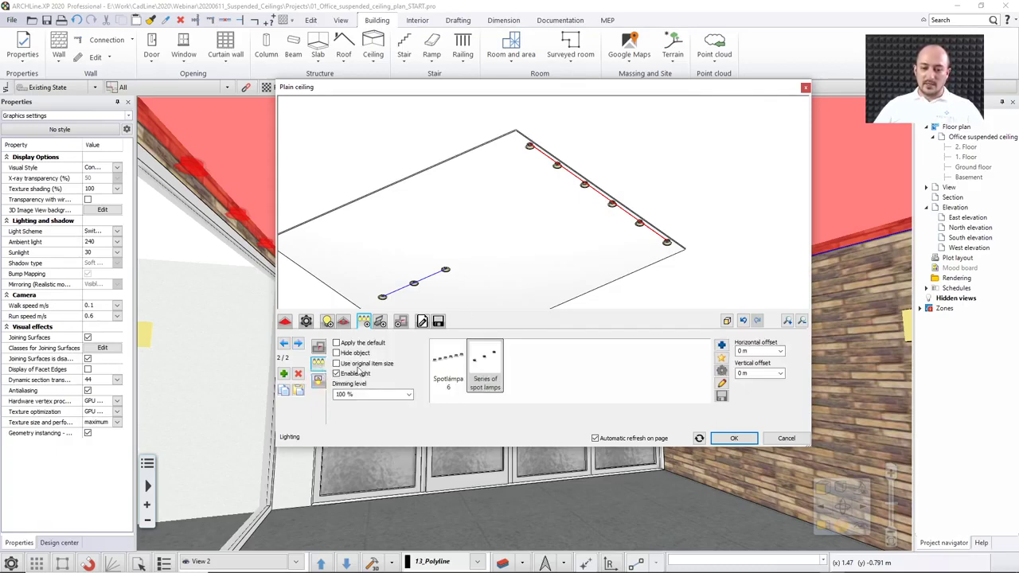
click(748, 372)
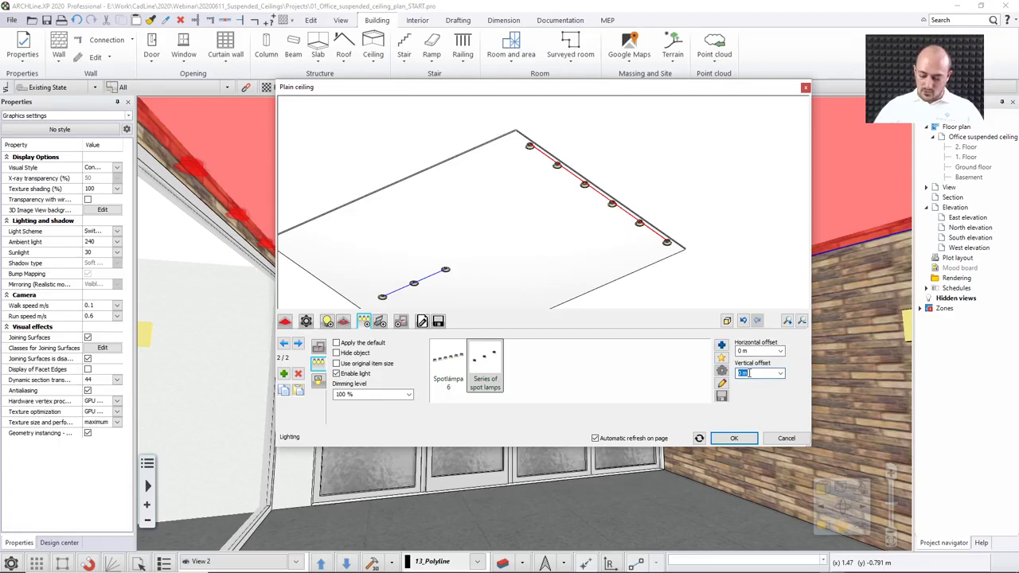
text(0.04)
key(Return)
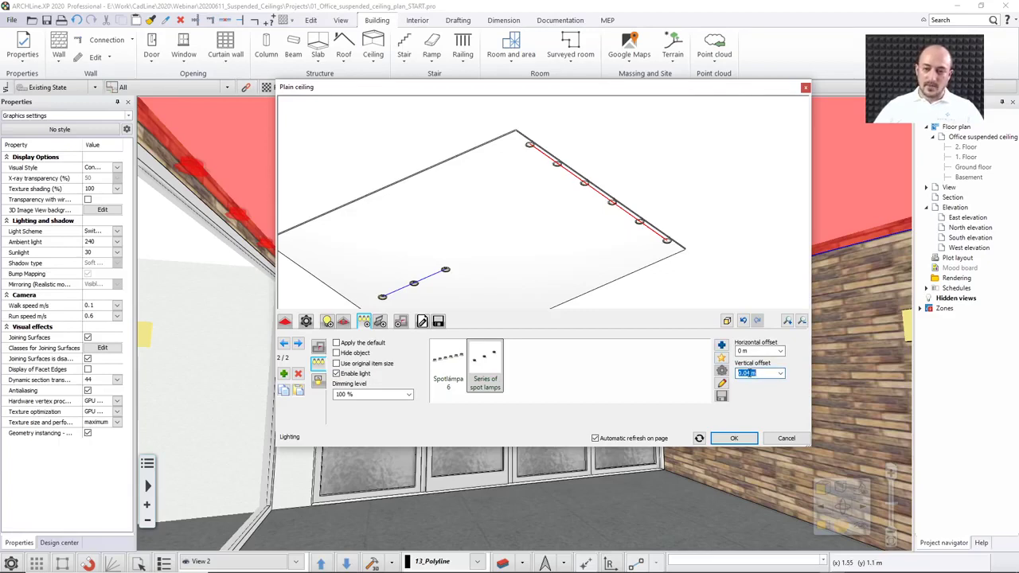
- Make circular holes in the false ceiling for the long lamp row, with width and height of 0.1 m
click(318, 381)
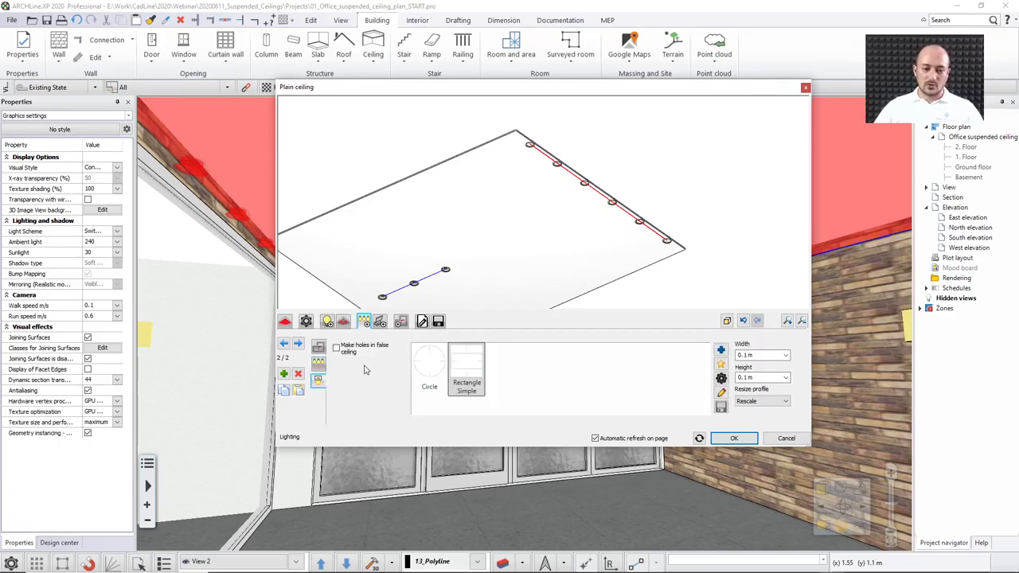
click(429, 366)
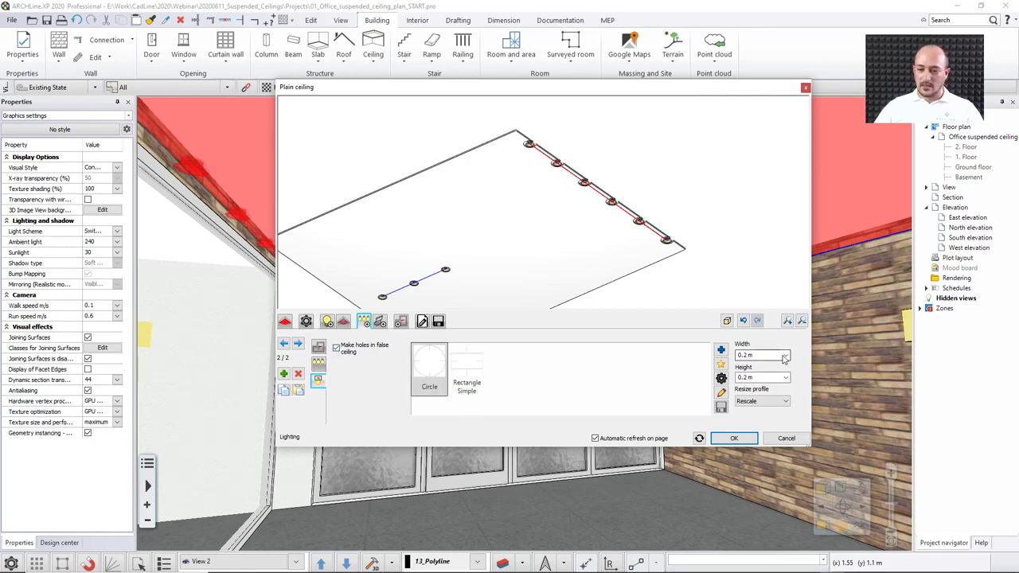
click(776, 358)
click(752, 364)
click(752, 377)
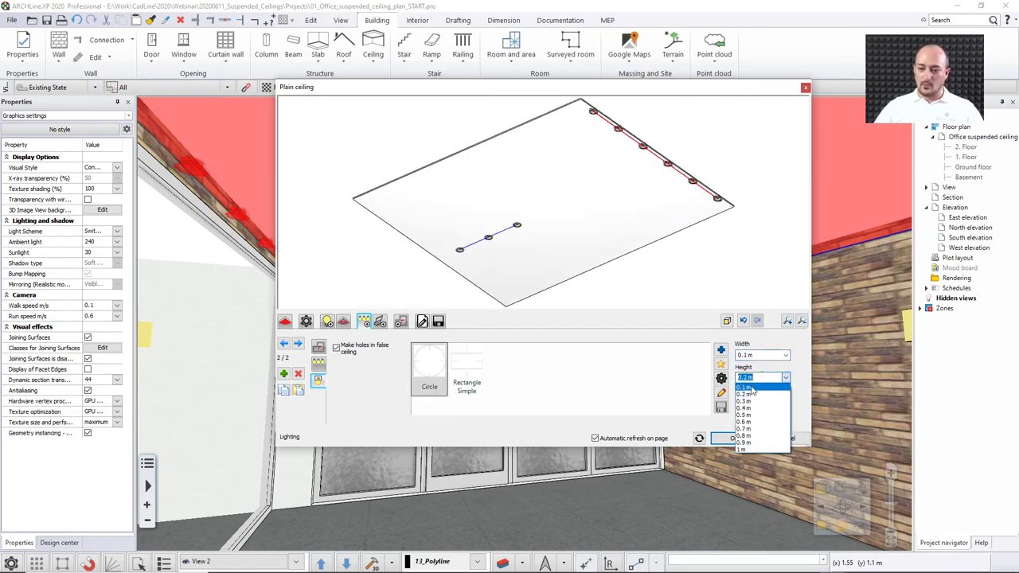
click(709, 288)
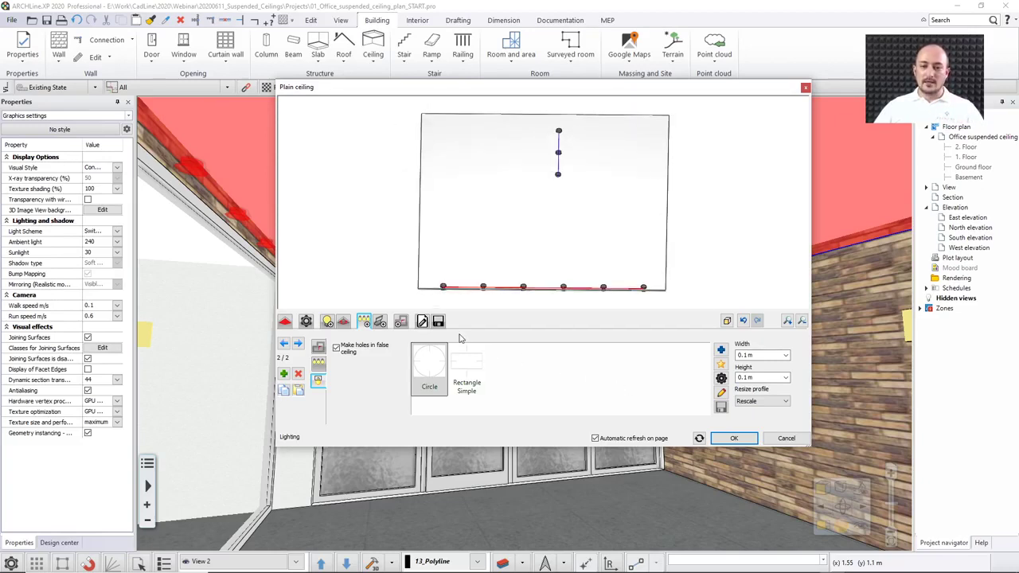
mouse_move(703, 273)
mouse_down()
mouse_move(740, 267)
mouse_move(712, 274)
mouse_up()
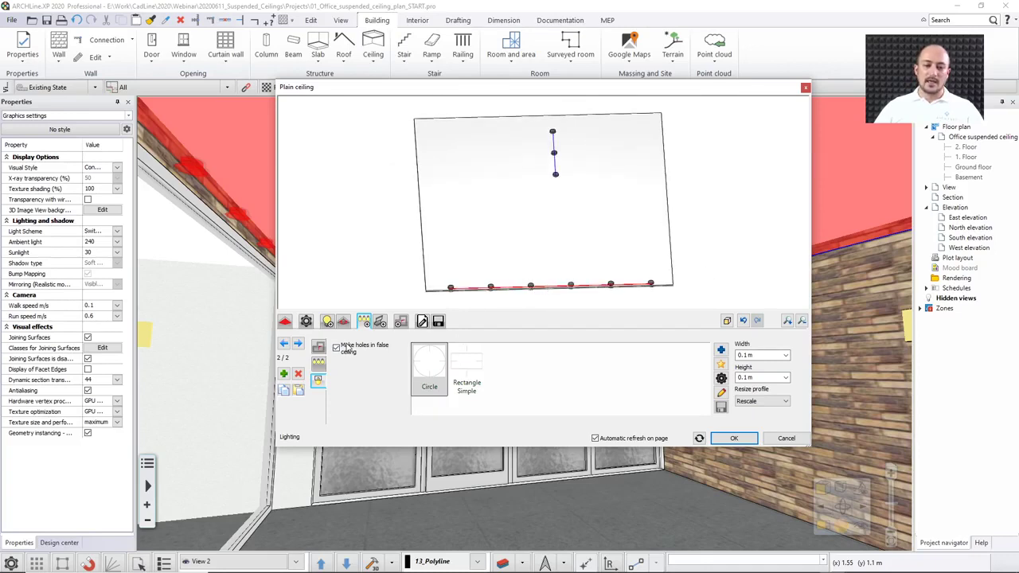
- Open the long row's lamp series for modification and review its lamp selection and profile settings, keeping the SPOT-5000-10000 IES lamp
click(319, 363)
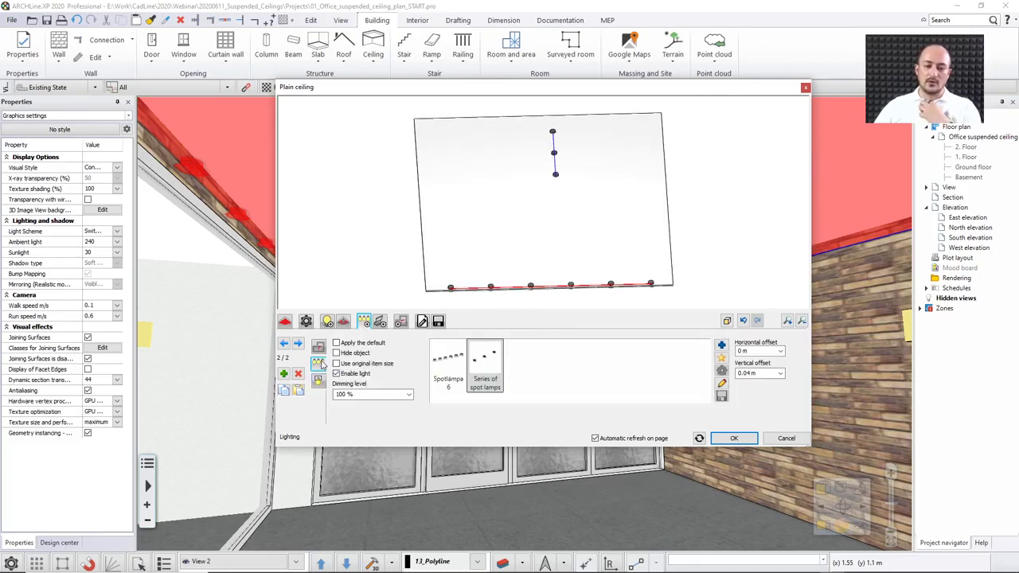
click(494, 368)
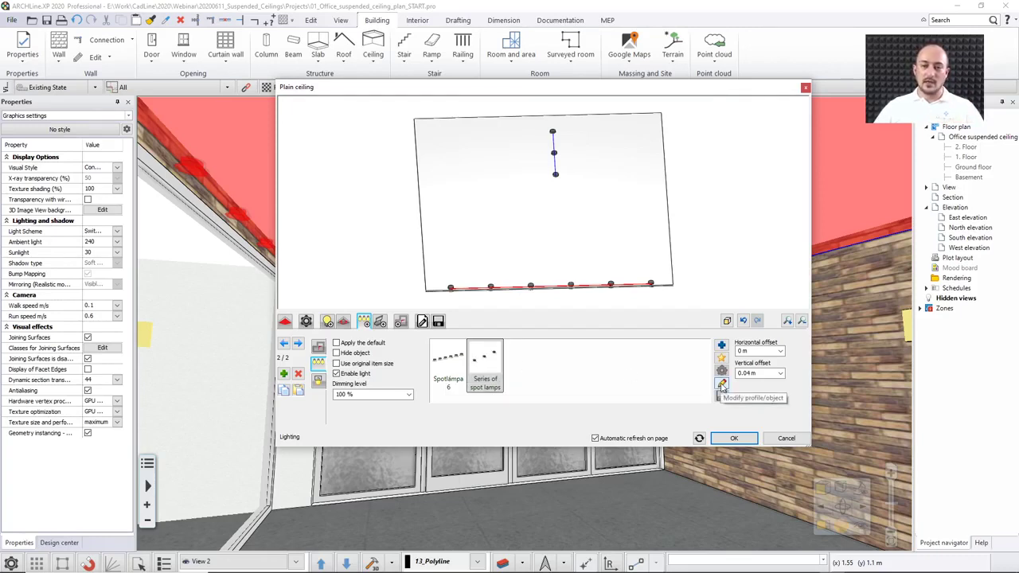
click(721, 385)
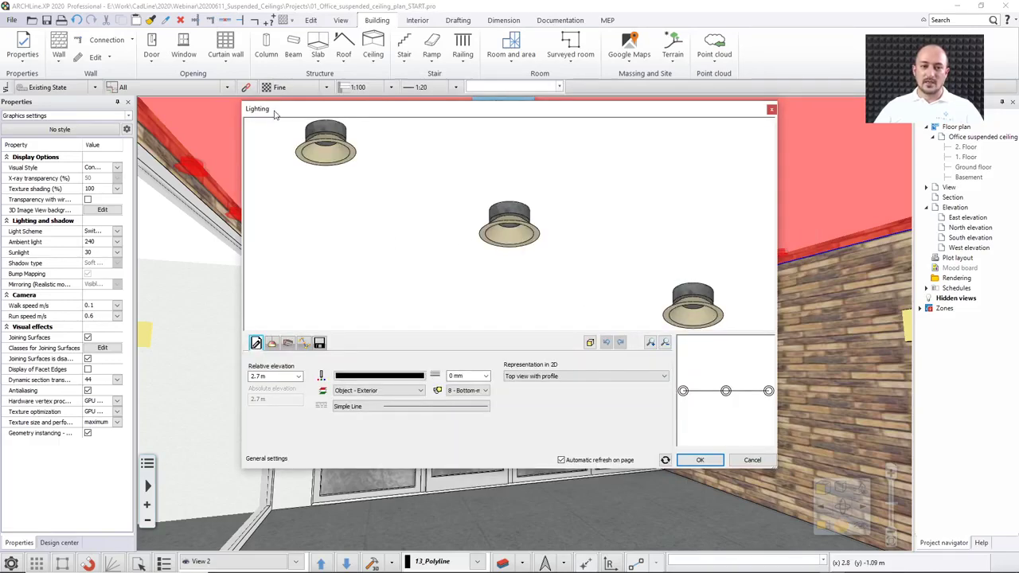
drag(275, 113, 288, 113)
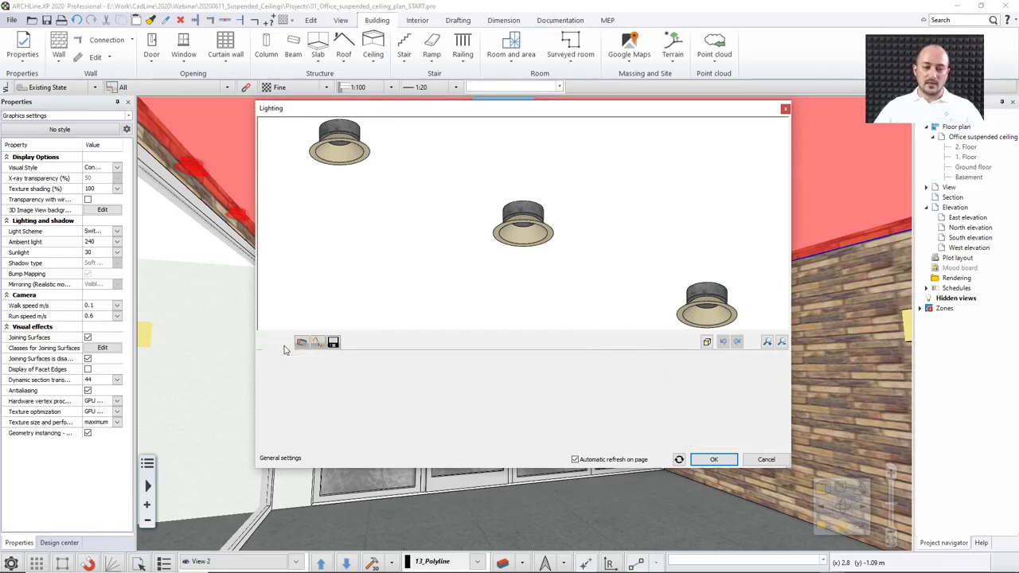
click(286, 343)
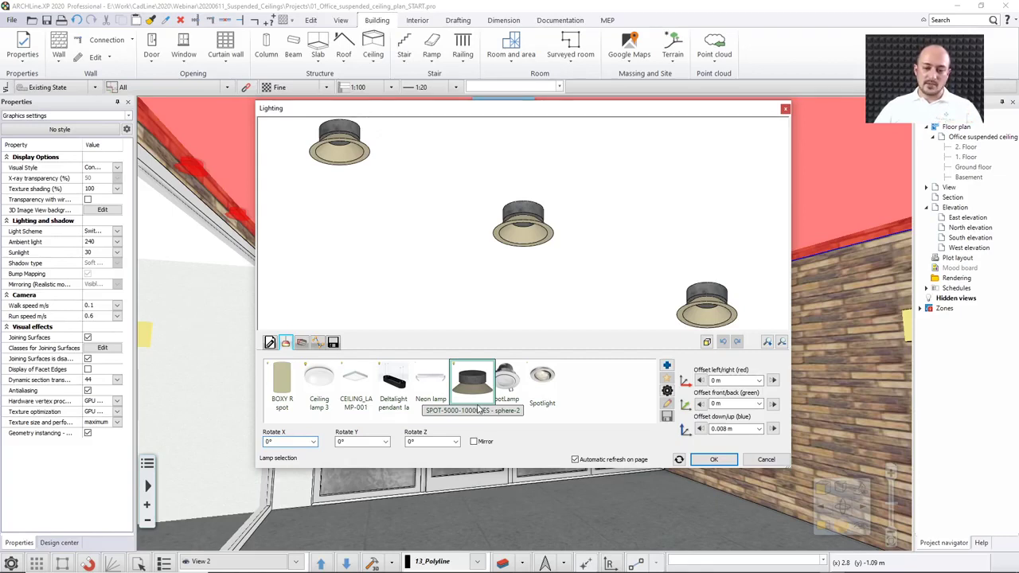
click(509, 384)
click(468, 382)
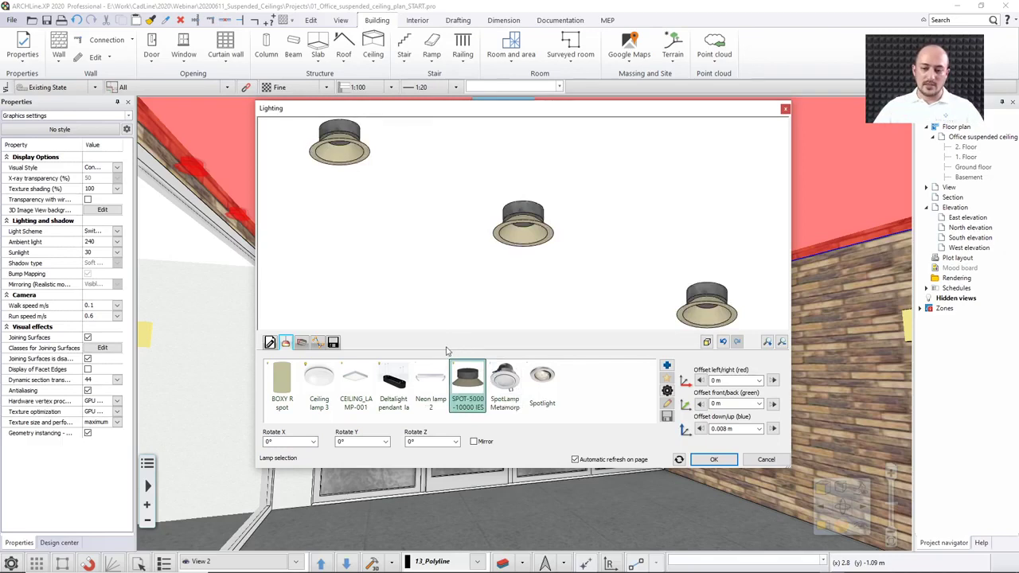
click(302, 343)
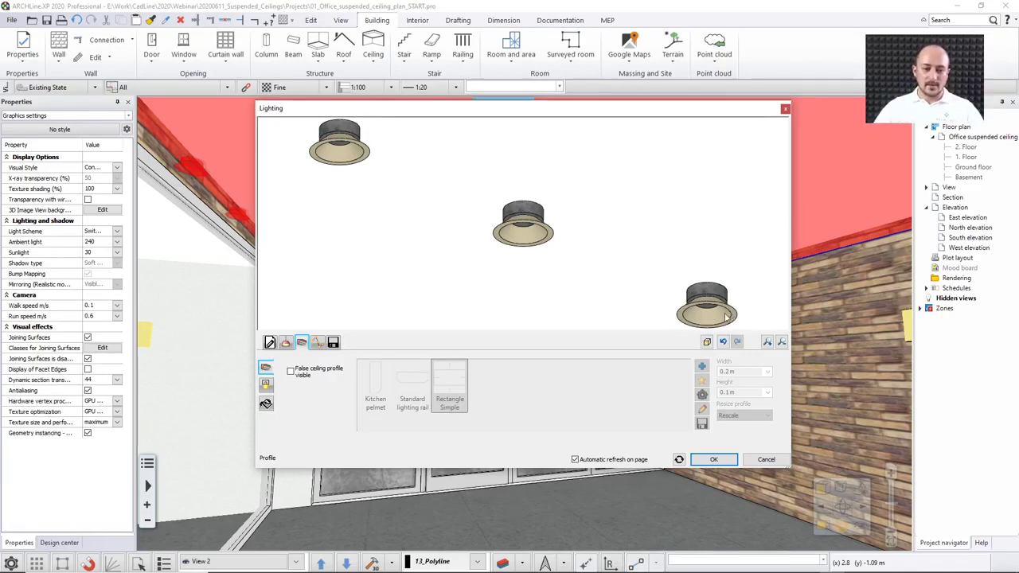
- In the long row's distribution settings, disable the lamps on the path, on the nodes and on the endpoints
click(317, 343)
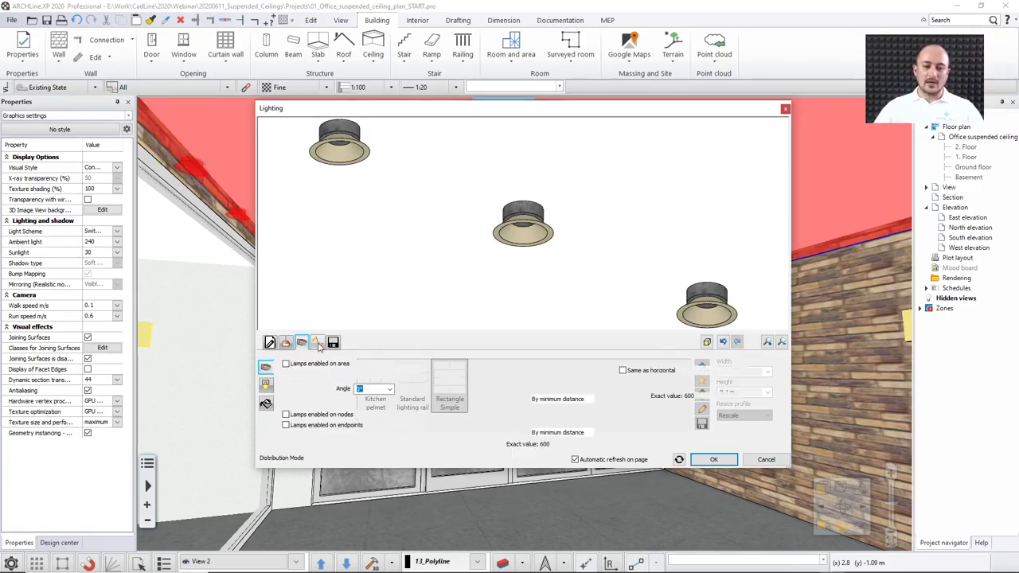
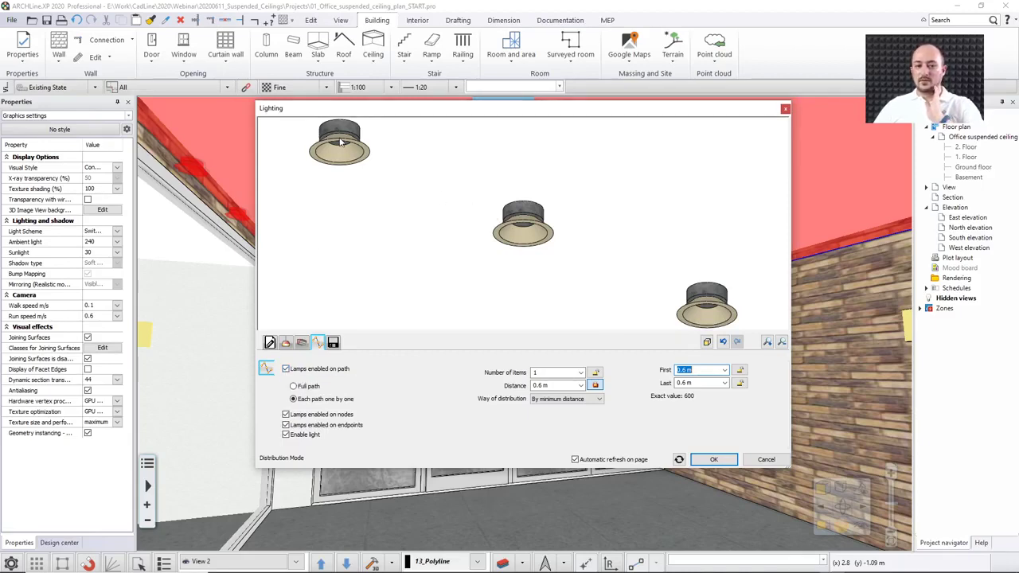
click(286, 369)
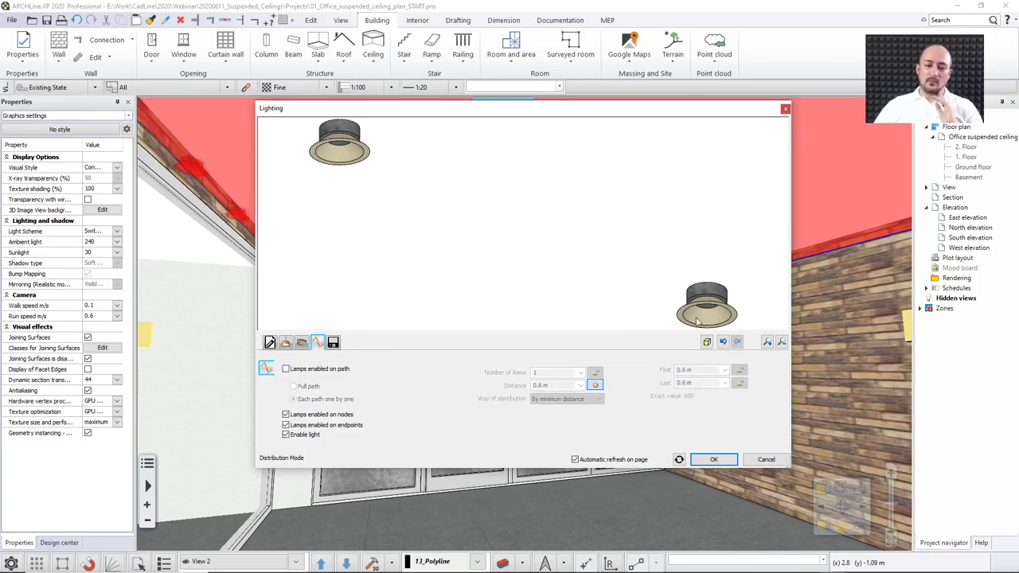
click(286, 425)
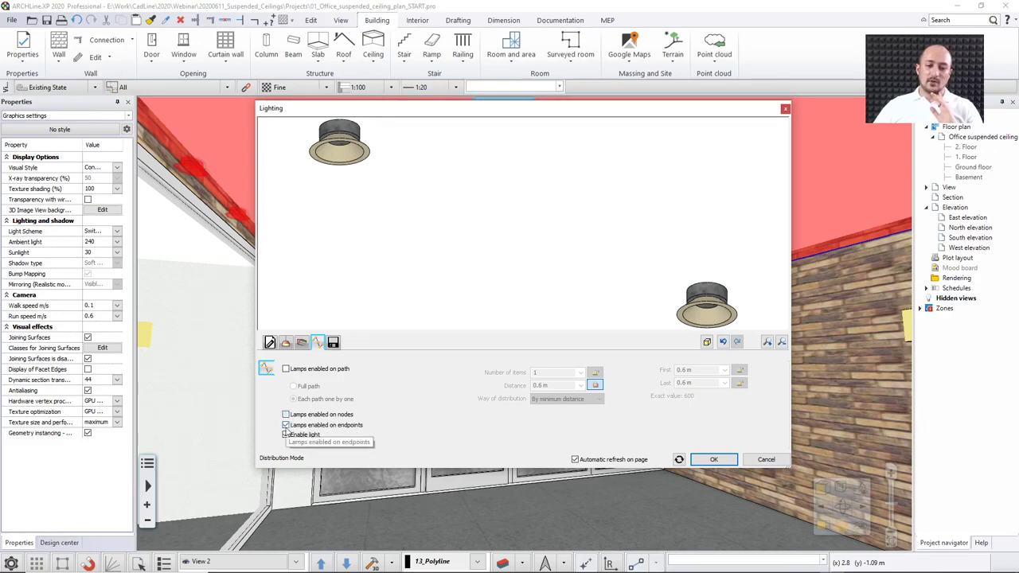
click(286, 425)
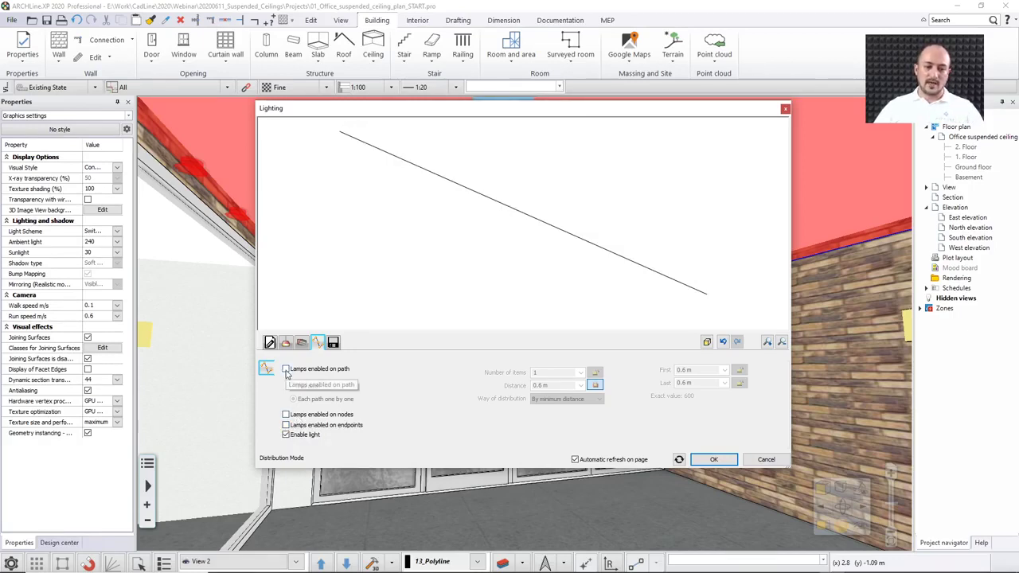
- Enable lamps only on the endpoints of the long row and apply this as a local modification without saving the component
click(285, 369)
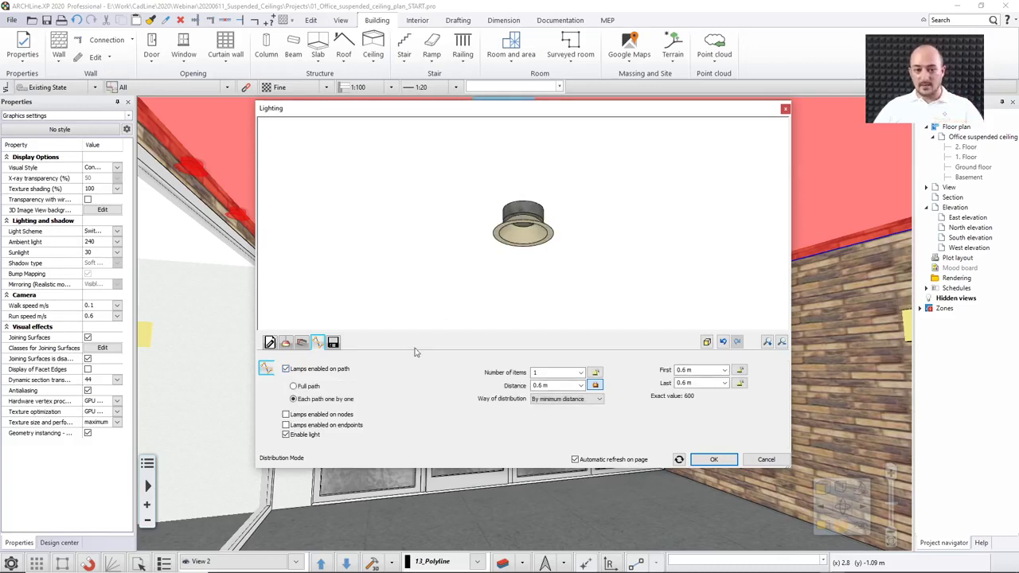
click(286, 425)
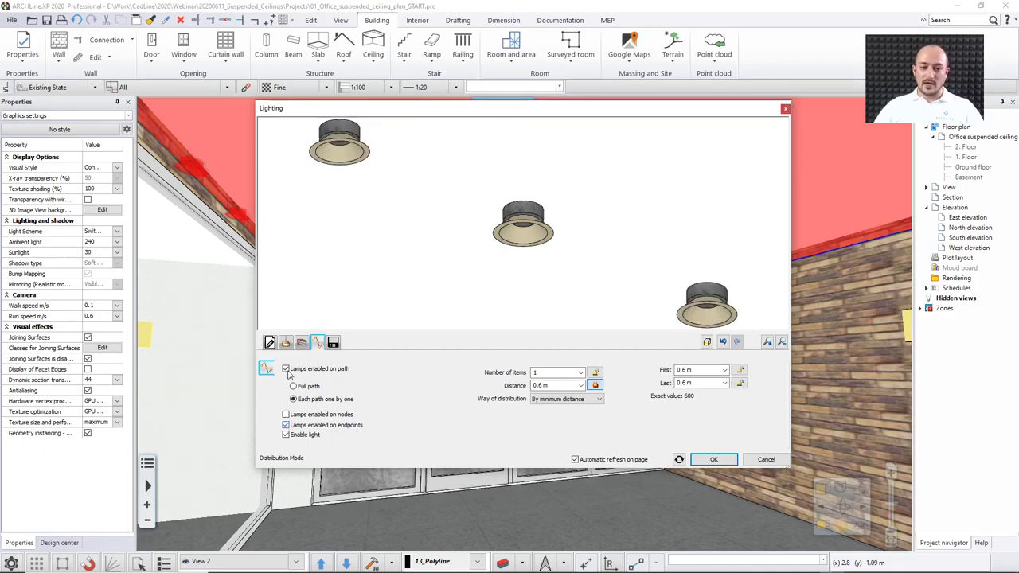
click(286, 369)
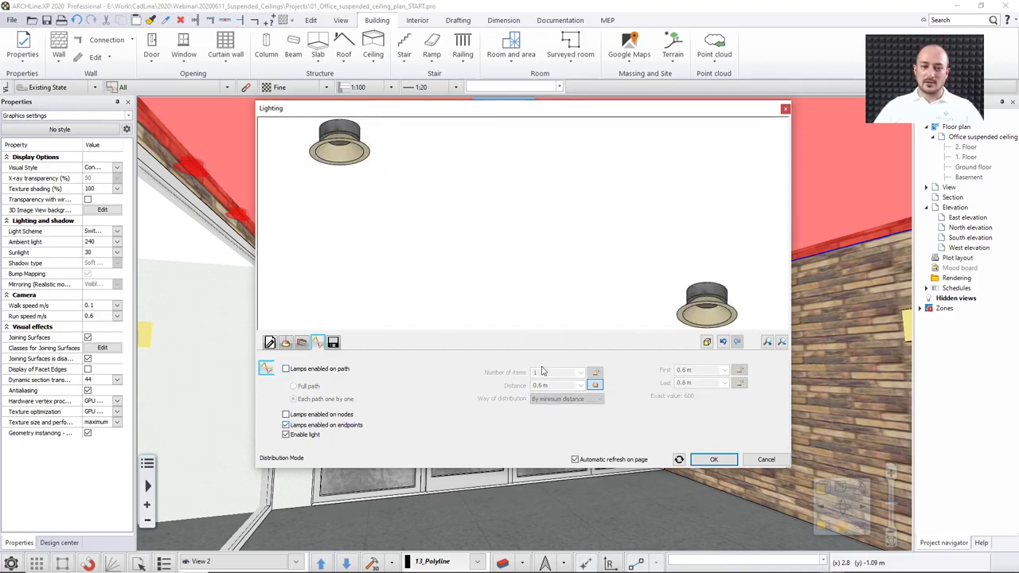
drag(378, 112, 306, 307)
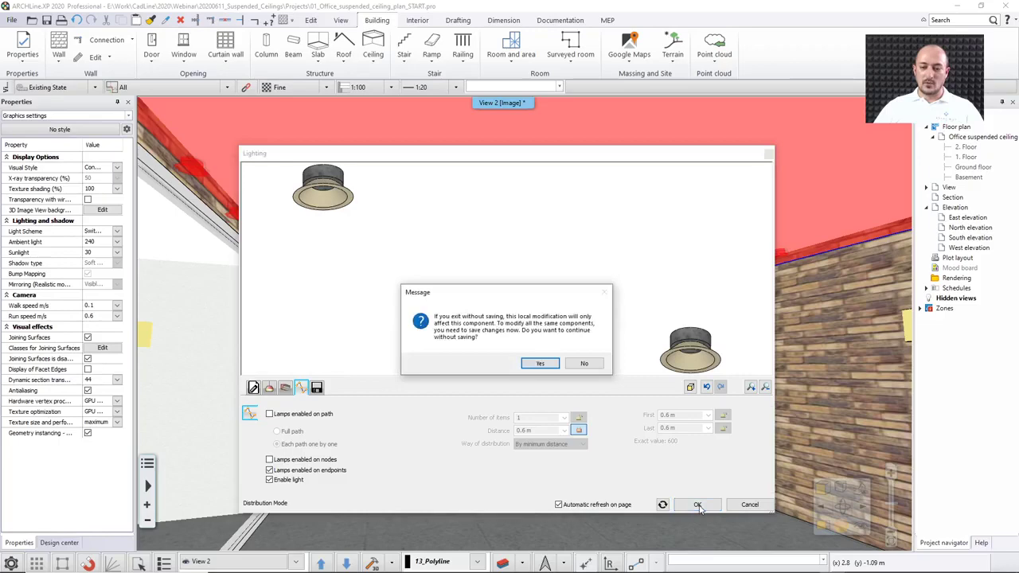
click(538, 362)
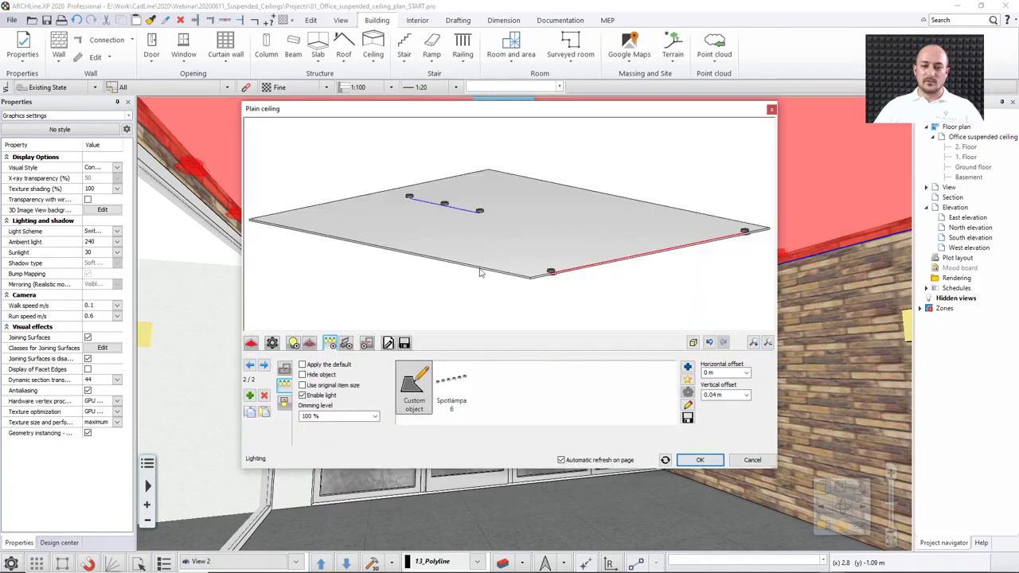
drag(651, 276, 623, 229)
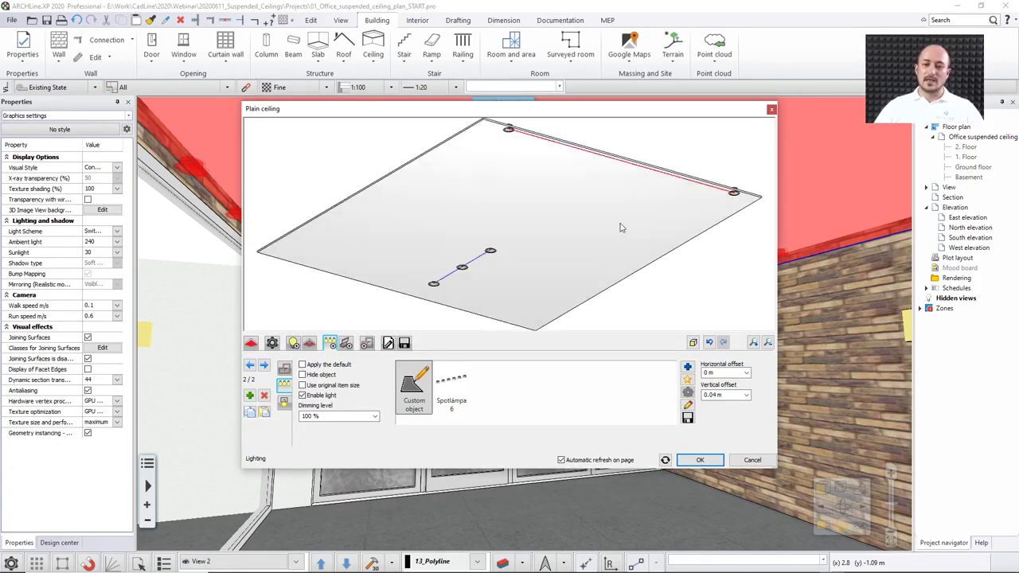
- Disable lamps on the path of the short lamp row, apply this locally without saving the component, and accept the ceiling changes
click(472, 262)
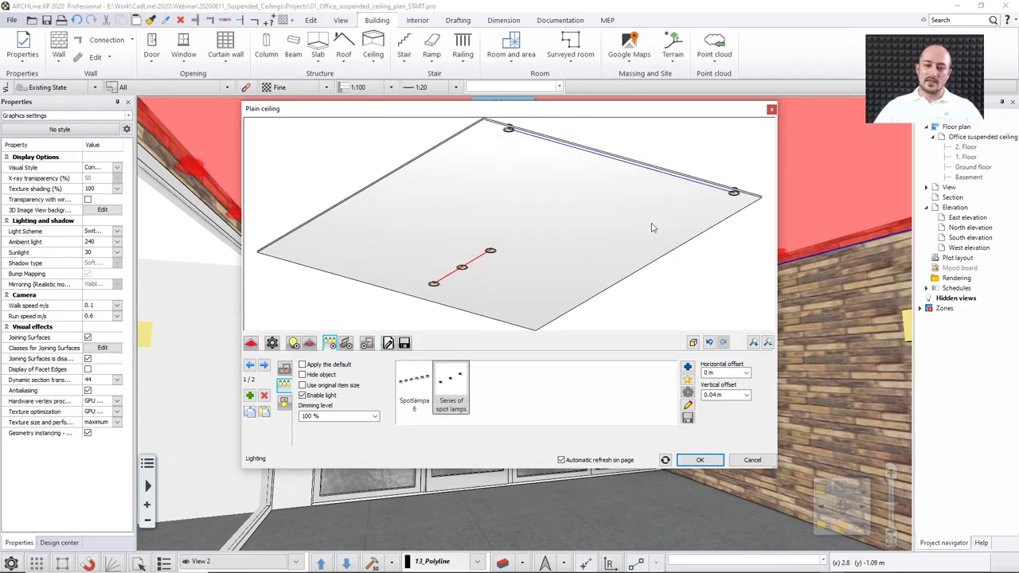
click(687, 404)
click(303, 342)
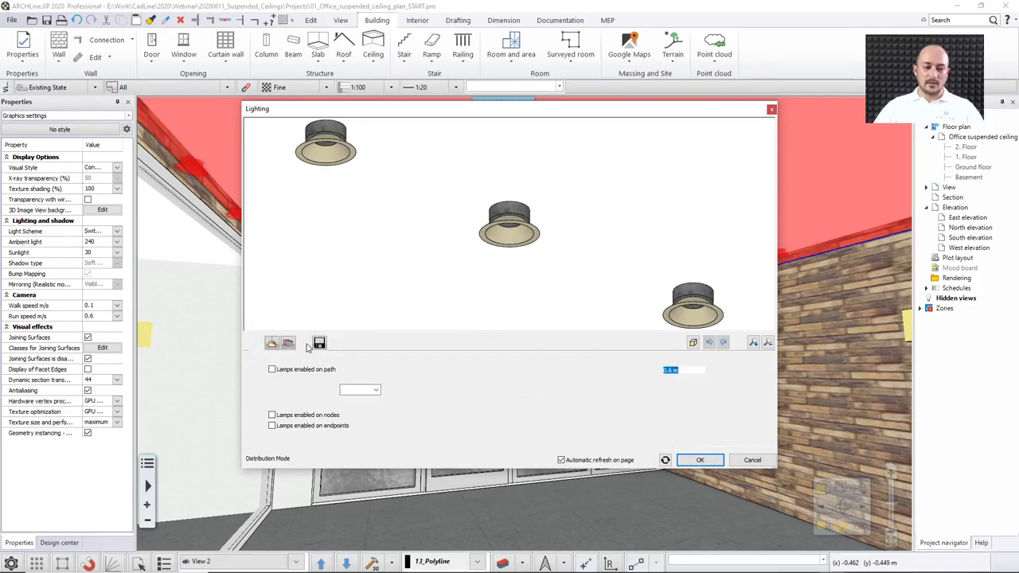
click(271, 370)
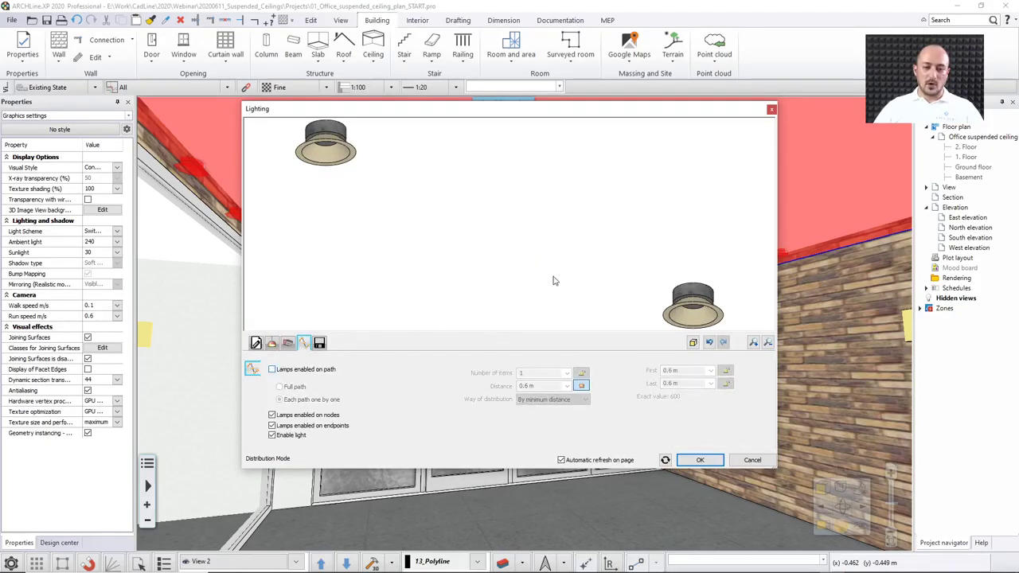
click(699, 460)
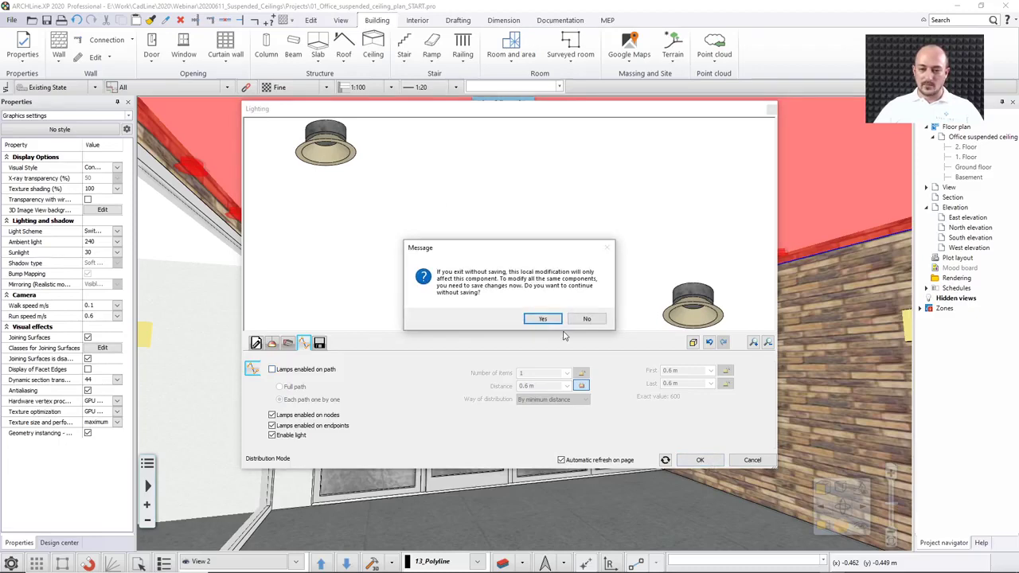
click(542, 319)
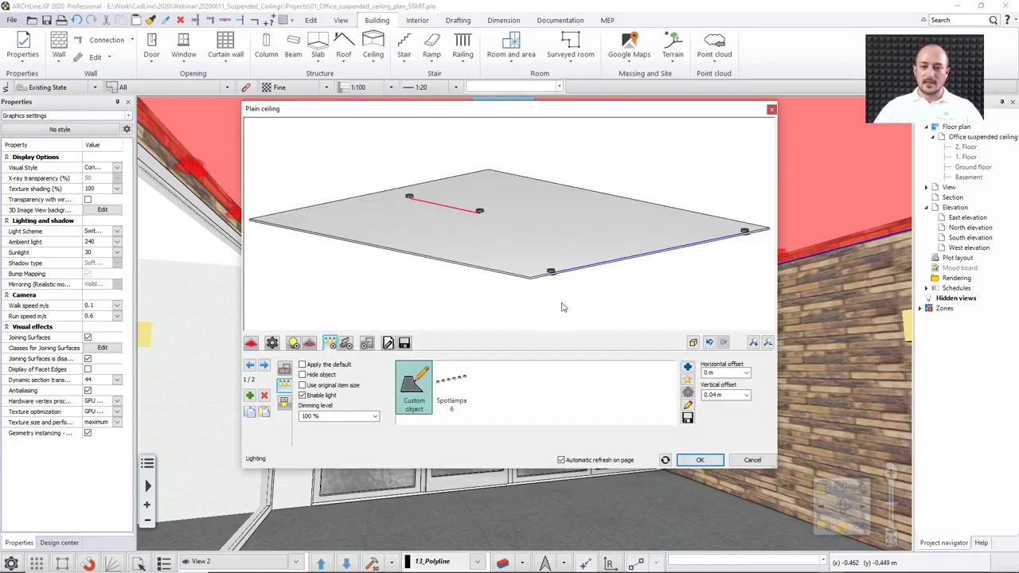
click(649, 169)
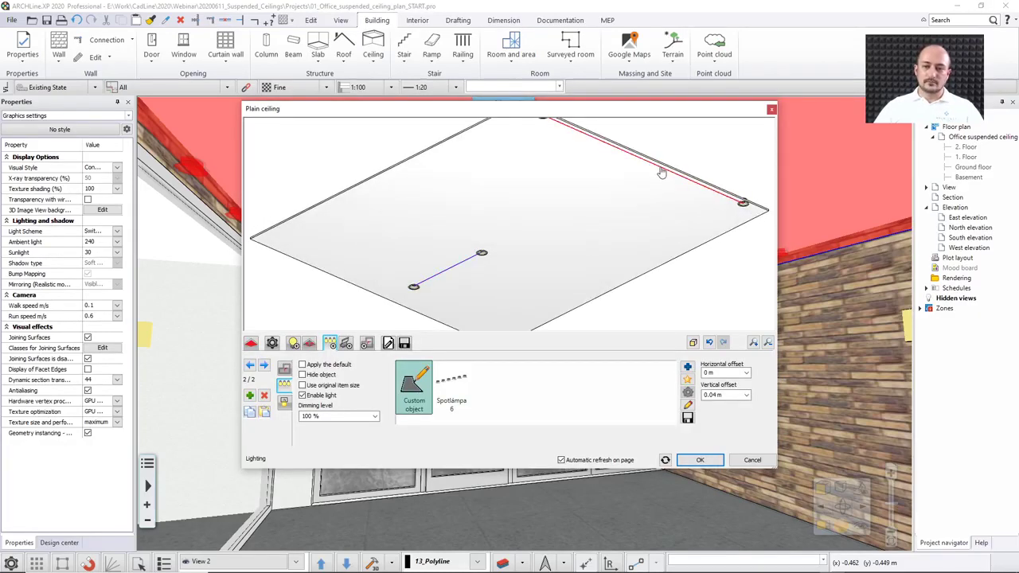
drag(574, 110, 609, 150)
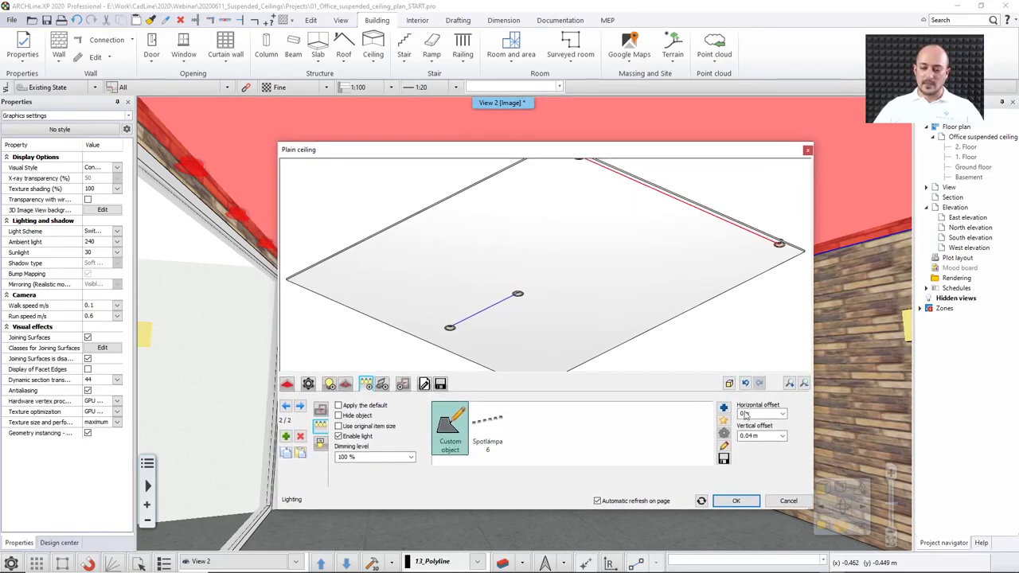
click(735, 501)
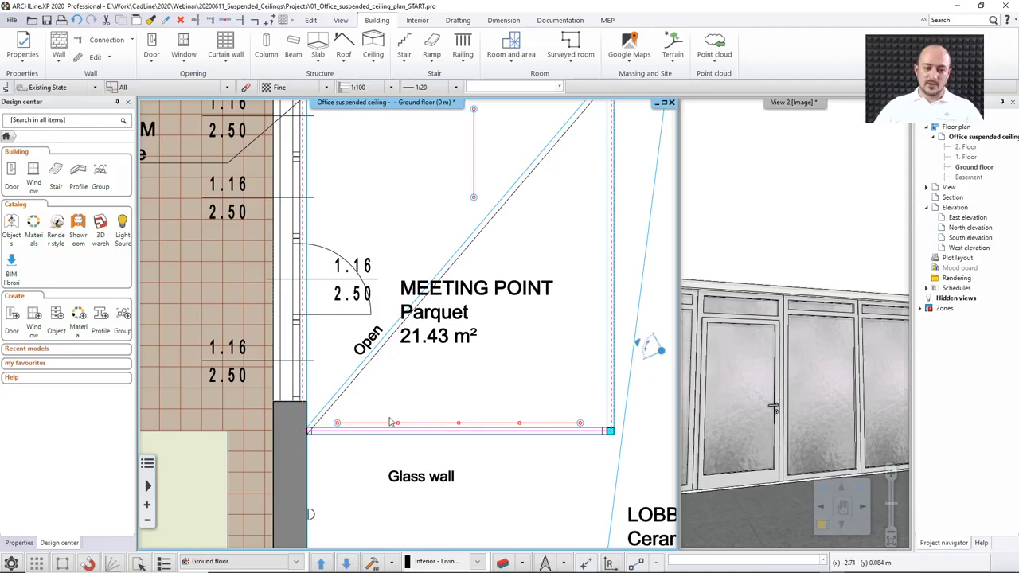
- Reopen the Meeting Point ceiling for modification and select the long lamp row in its lighting settings
click(462, 253)
click(483, 287)
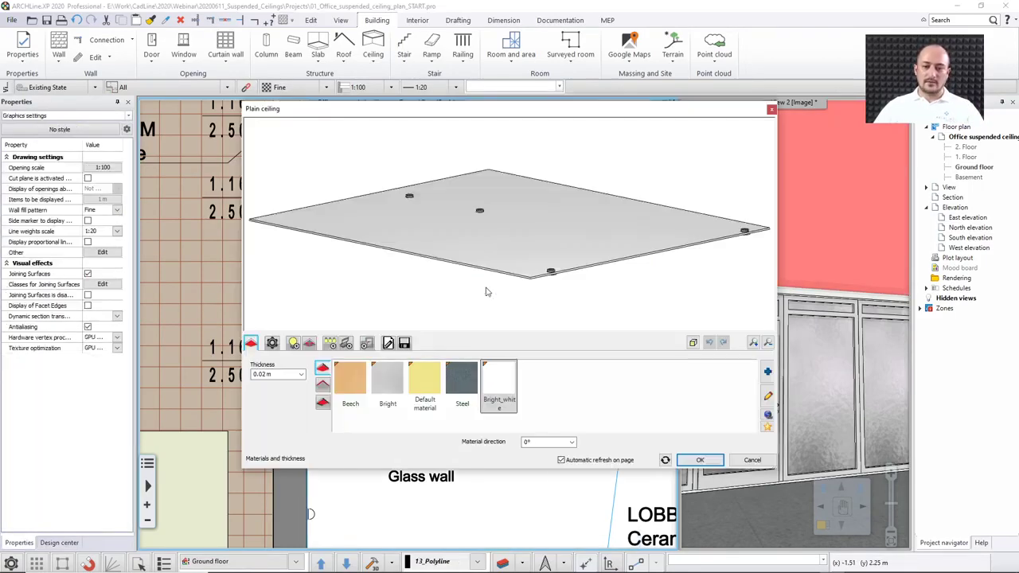
drag(553, 314, 630, 203)
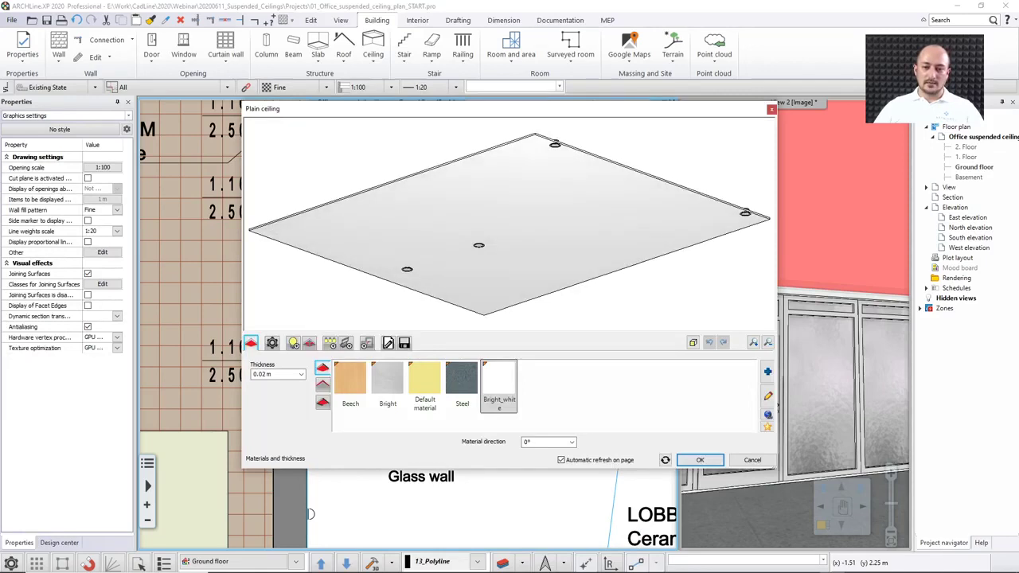
click(331, 343)
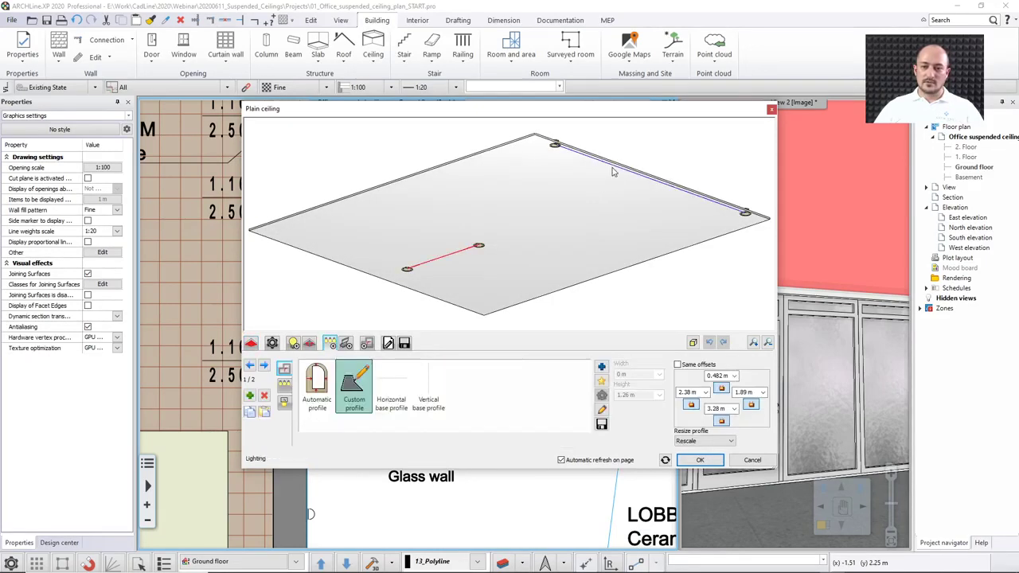
click(614, 171)
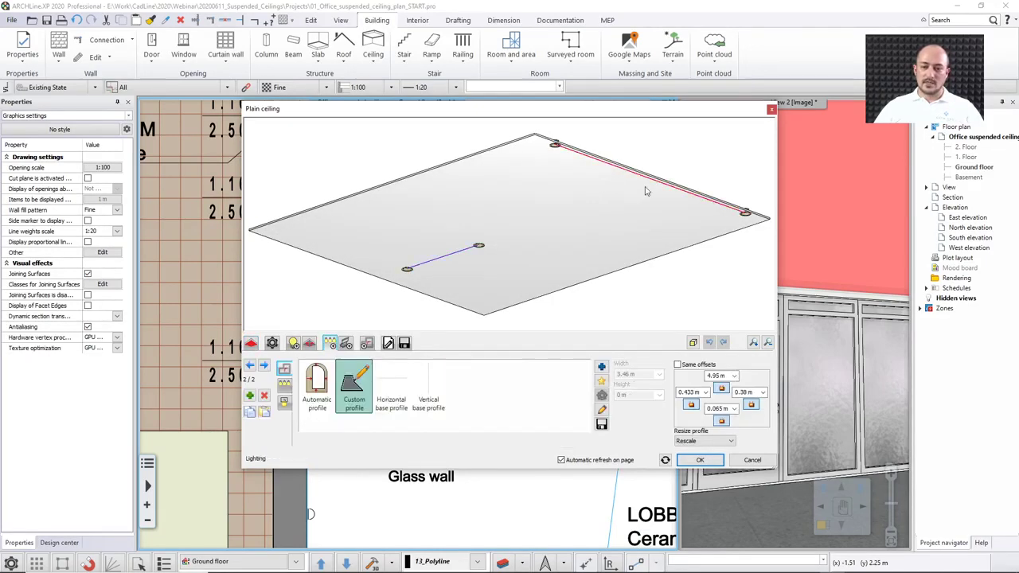
- Inspect the long lamp row's custom profile in profile editing on the floor plan and return to the ceiling settings
click(601, 409)
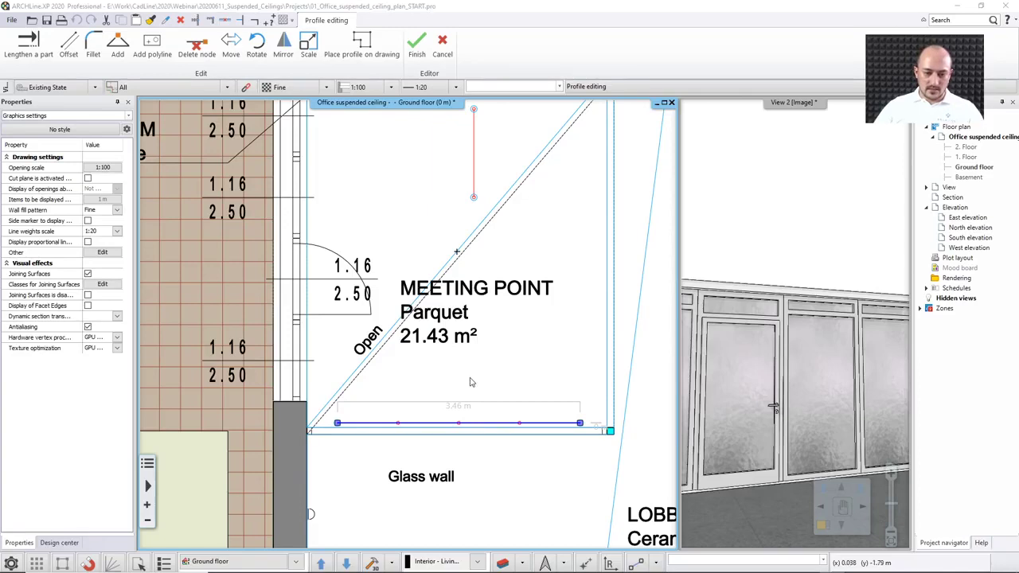
key(Return)
drag(539, 276, 635, 163)
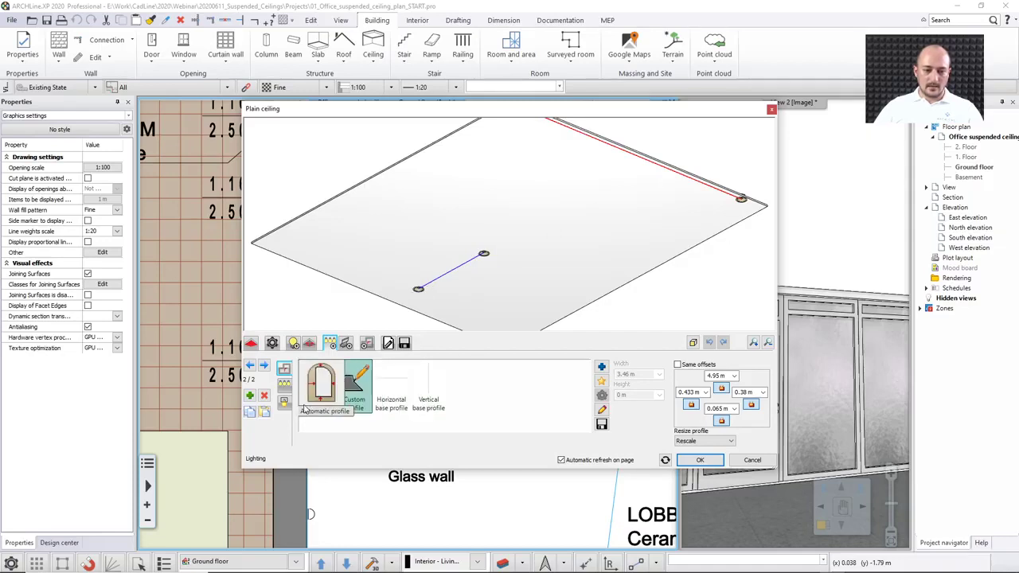
- Assign the Spotlámpa 6 lamp series to the long row and open that series' distribution settings
click(284, 383)
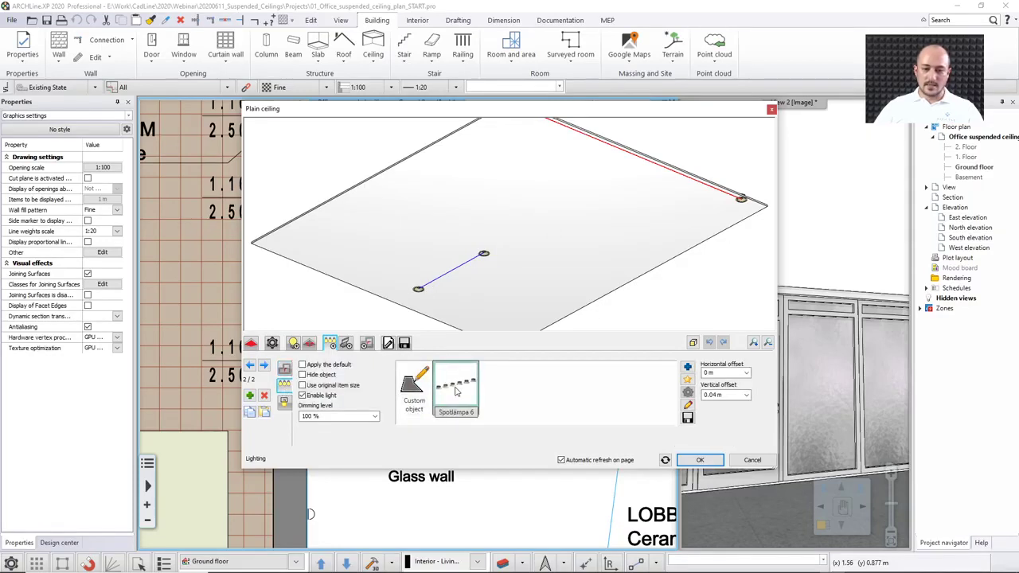
click(456, 389)
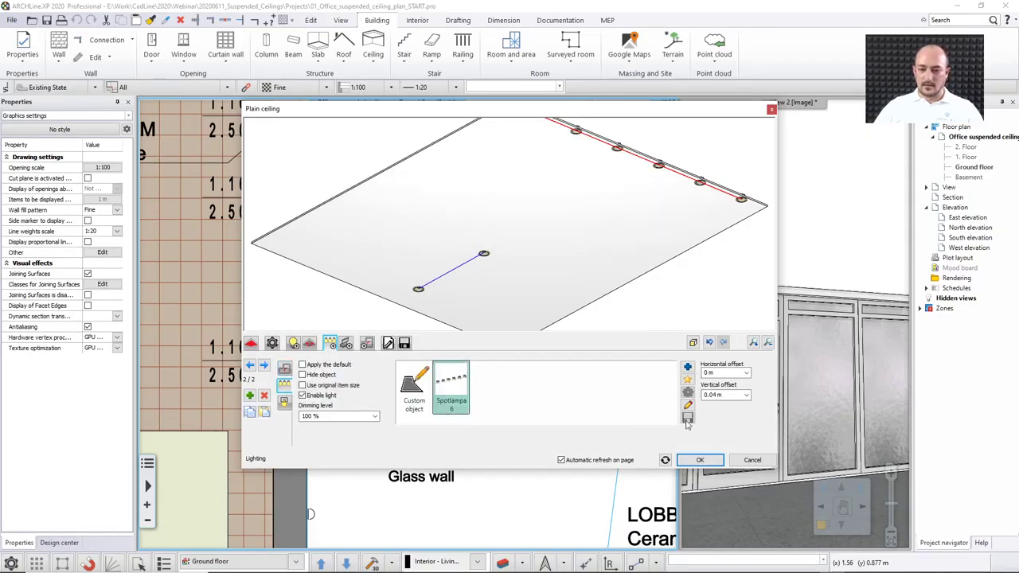
click(687, 404)
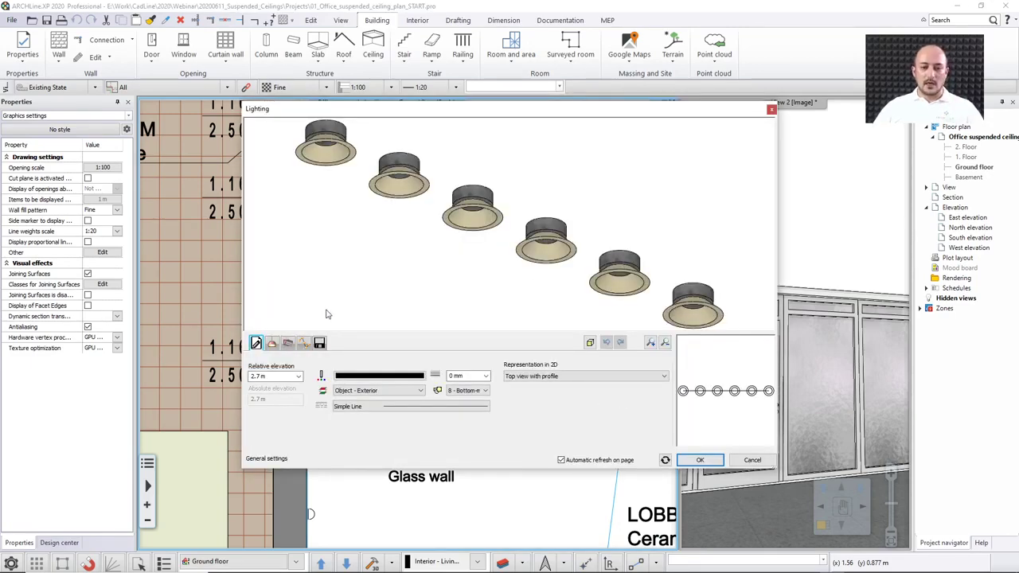
click(304, 343)
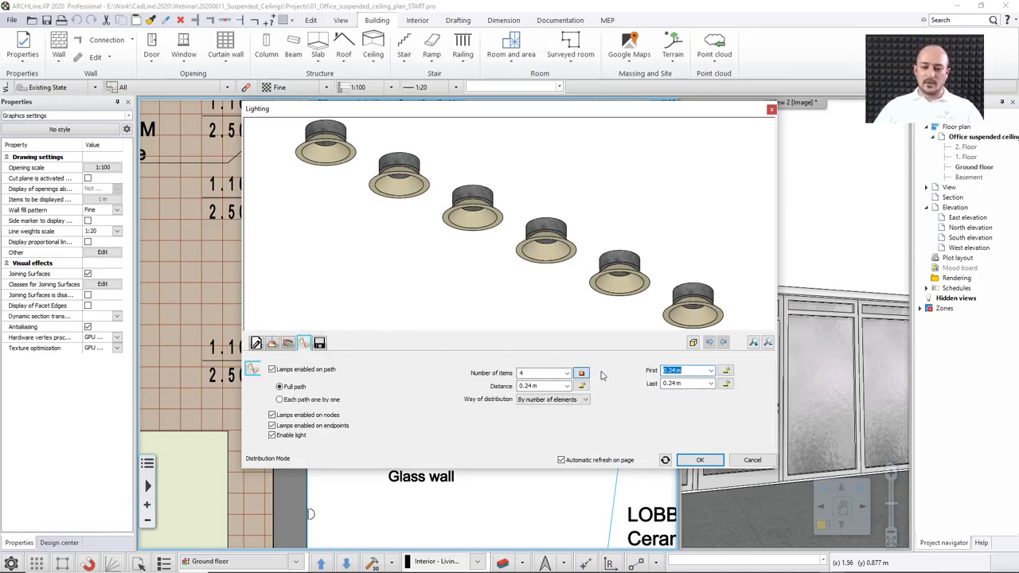
- Try distributing the long row's lamps with a 0.3 m distance and with 5 items on the path
click(566, 385)
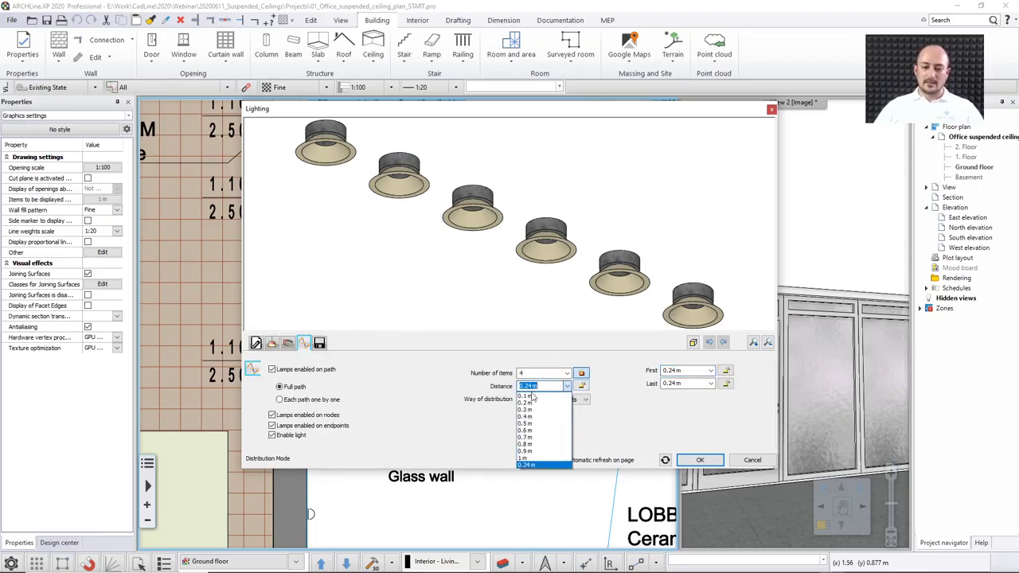
click(526, 410)
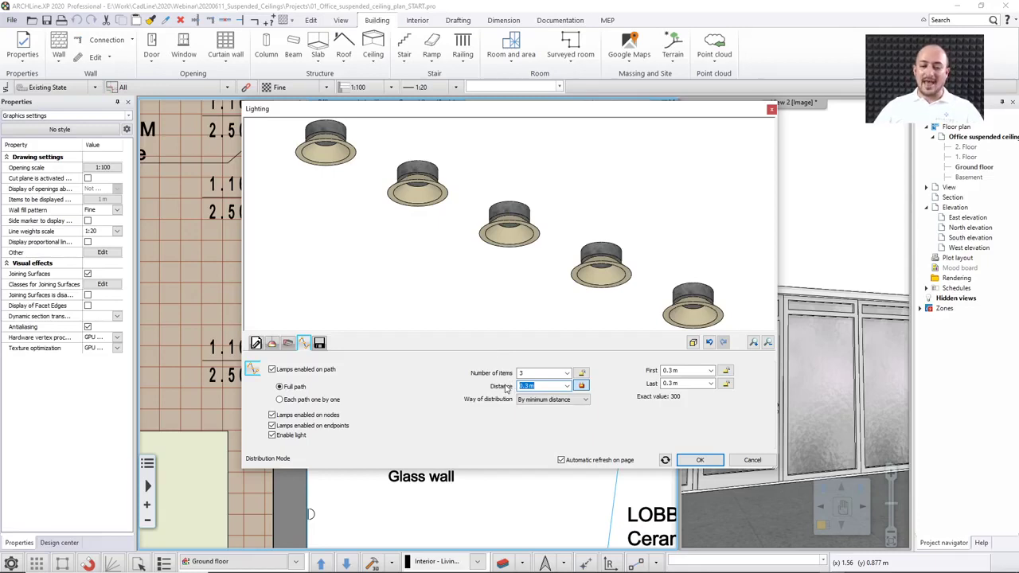
click(582, 384)
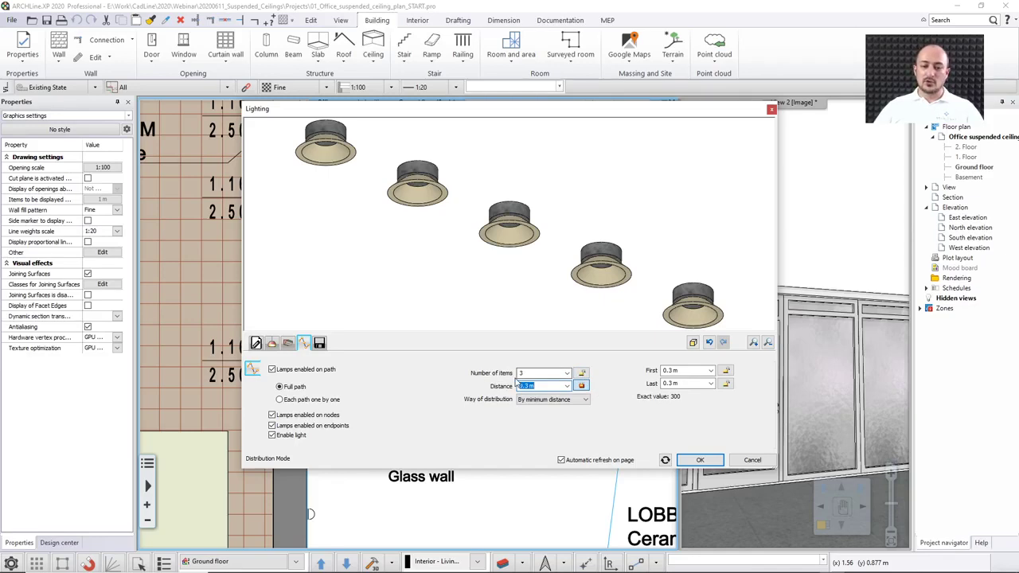
click(567, 373)
click(538, 416)
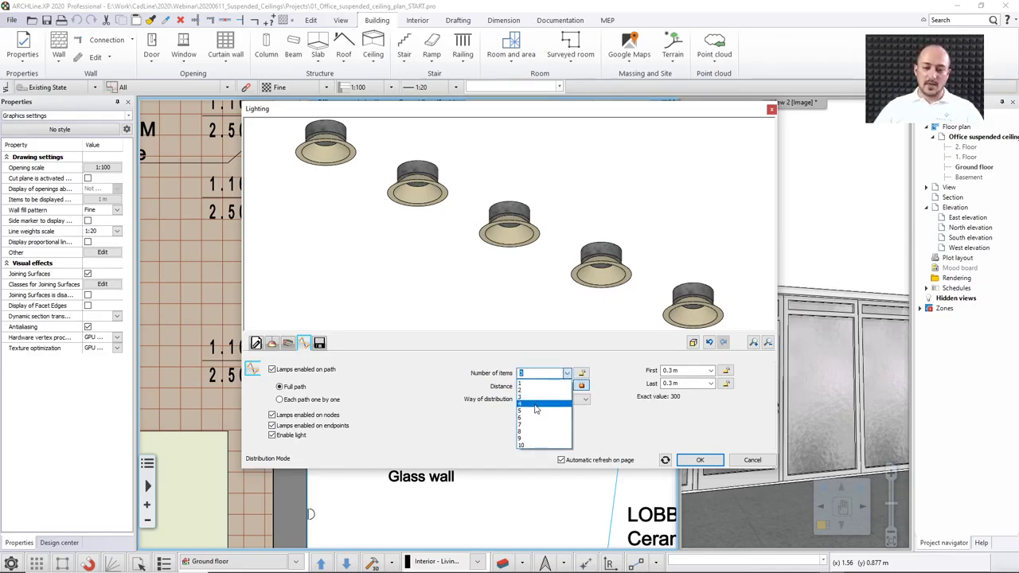
click(566, 372)
click(538, 423)
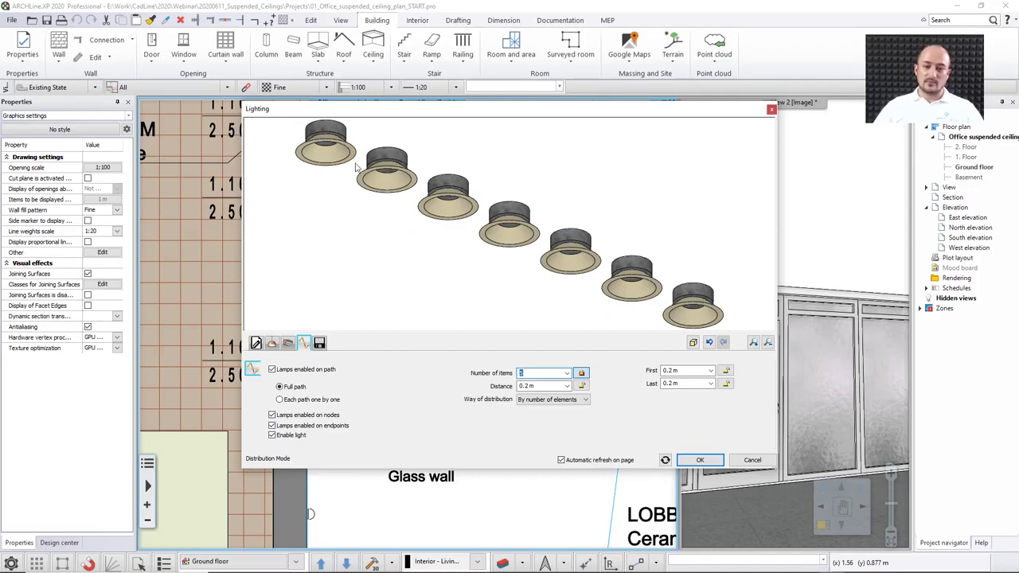
- Set the long row's number of items to 3, apply it locally without saving the component, and accept the ceiling changes
click(567, 373)
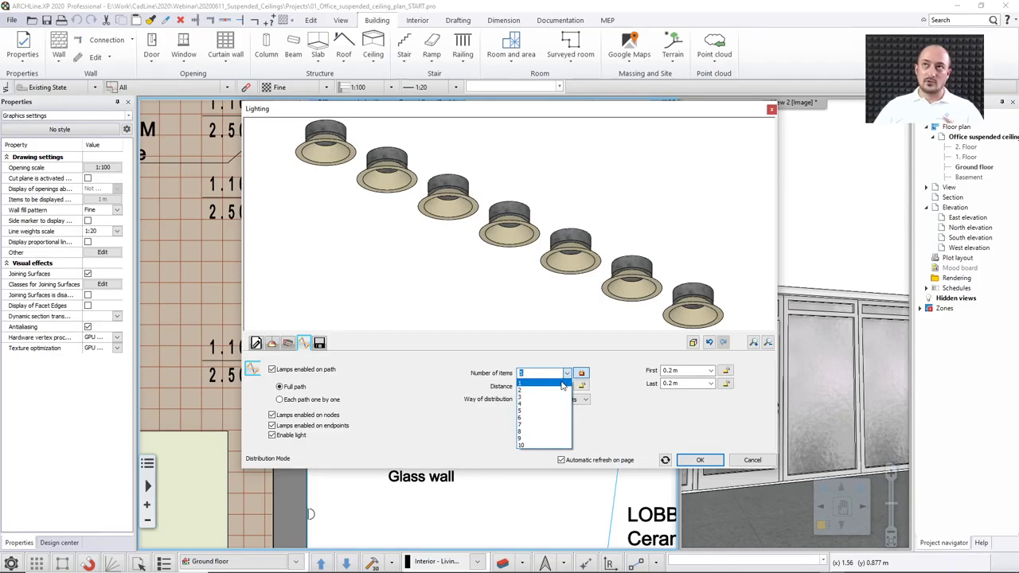
click(557, 410)
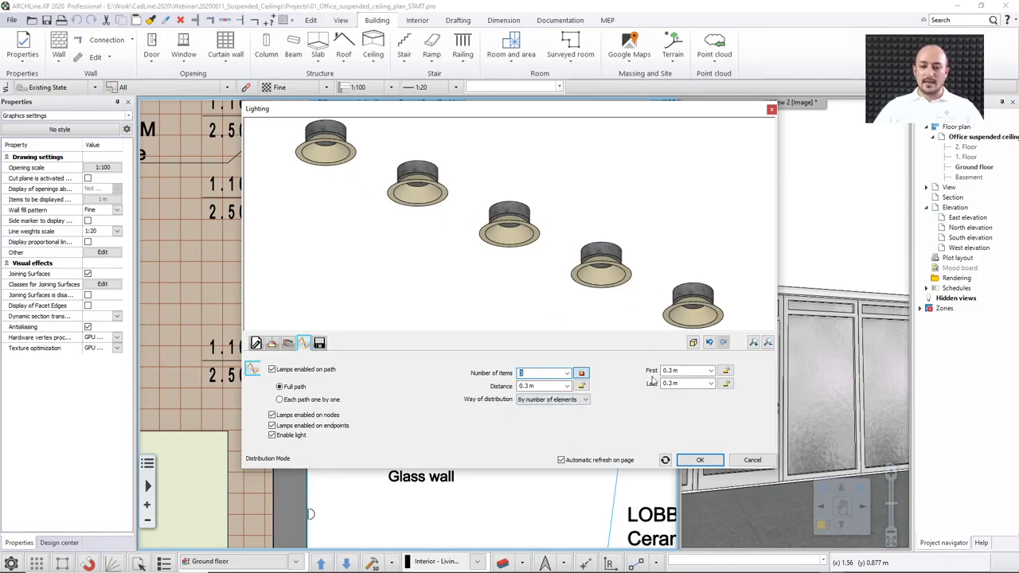
click(699, 461)
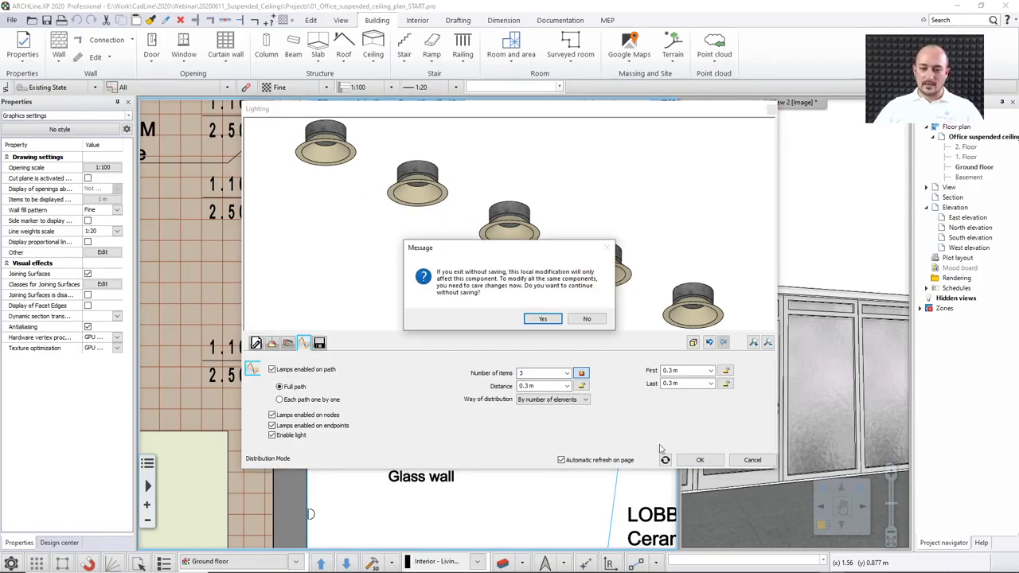
click(541, 319)
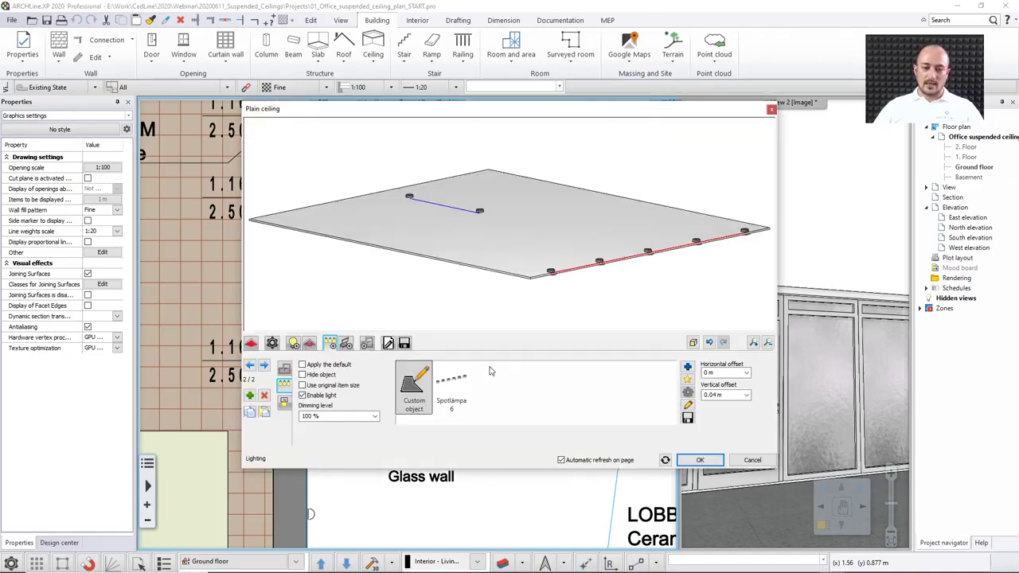
drag(499, 325, 472, 201)
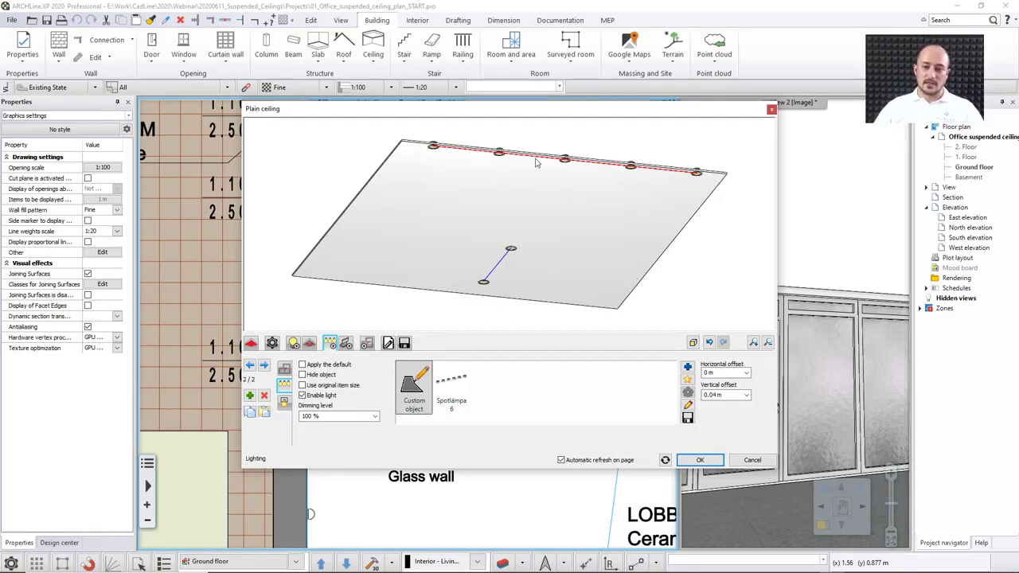
click(704, 461)
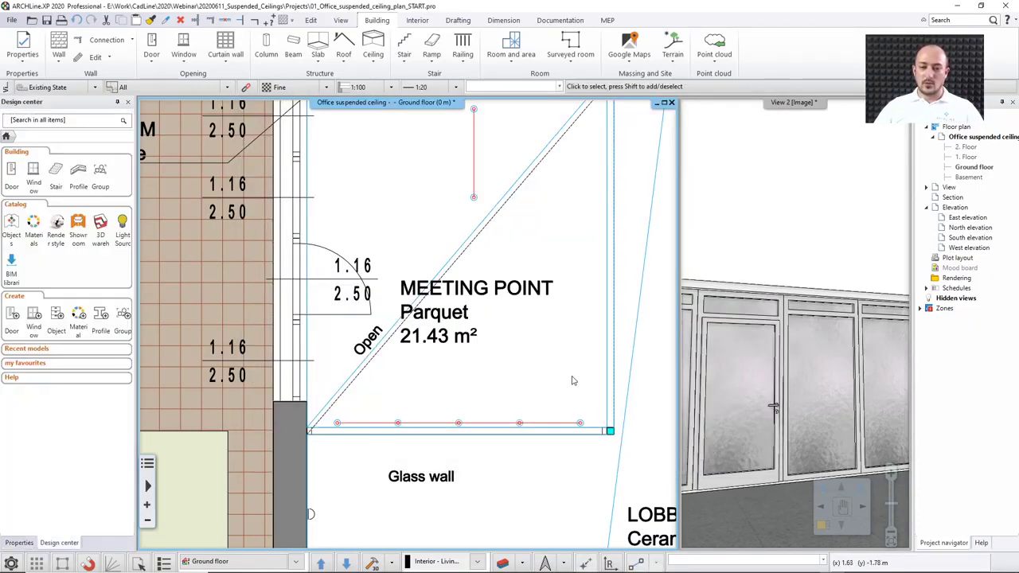
- In the ATMs ceiling's lighting settings, turn off applying the default and open the 600 mm spot lamp series for modification
middle_drag(571, 381, 424, 342)
scroll(424, 342, down, 5)
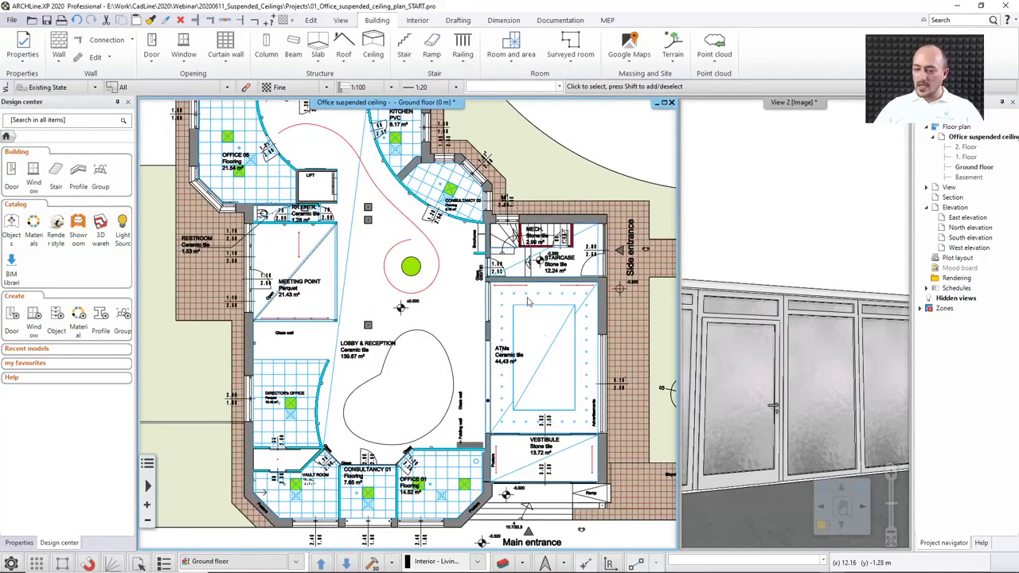
click(528, 302)
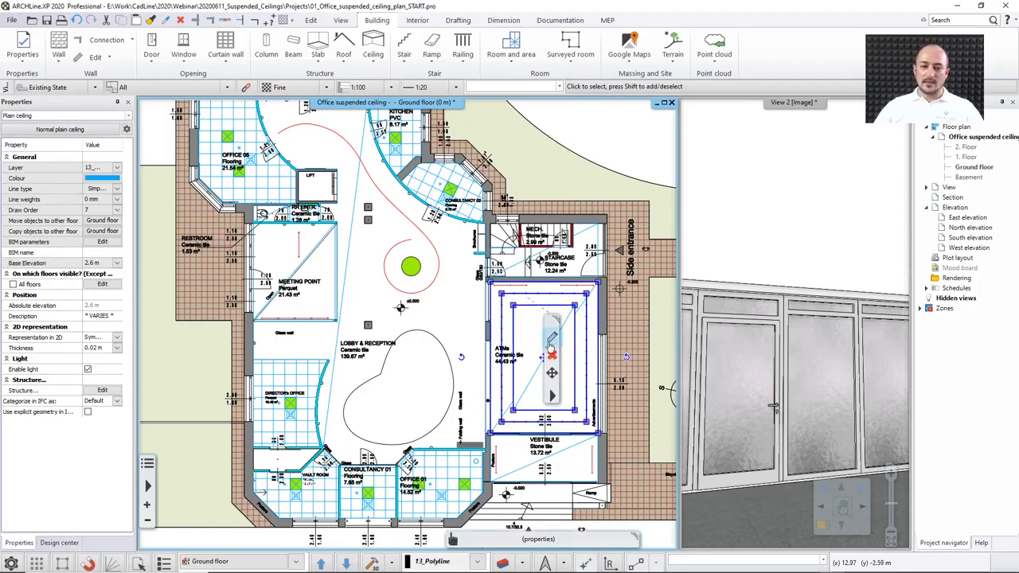
click(551, 337)
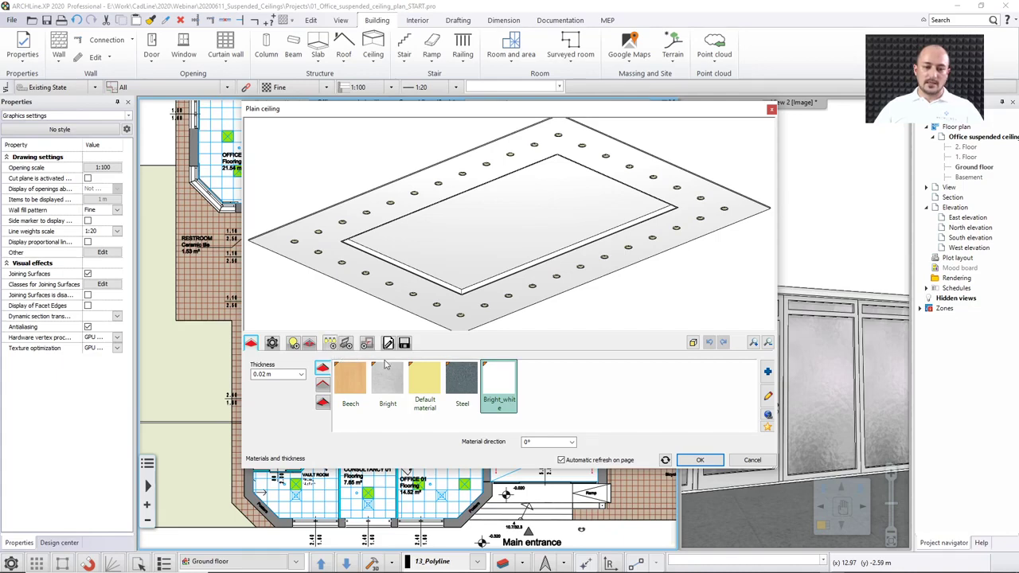
click(330, 342)
click(284, 388)
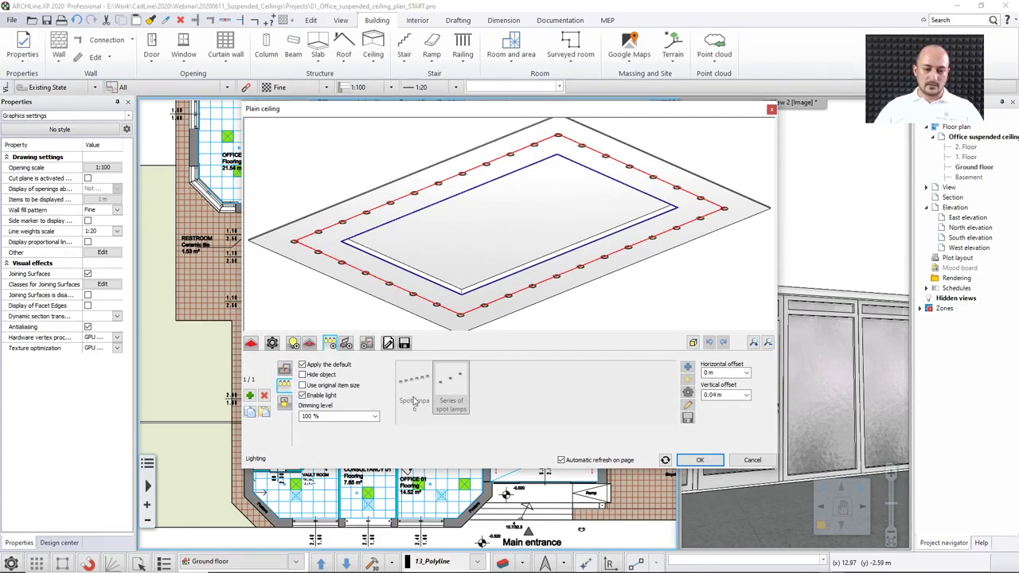
click(302, 365)
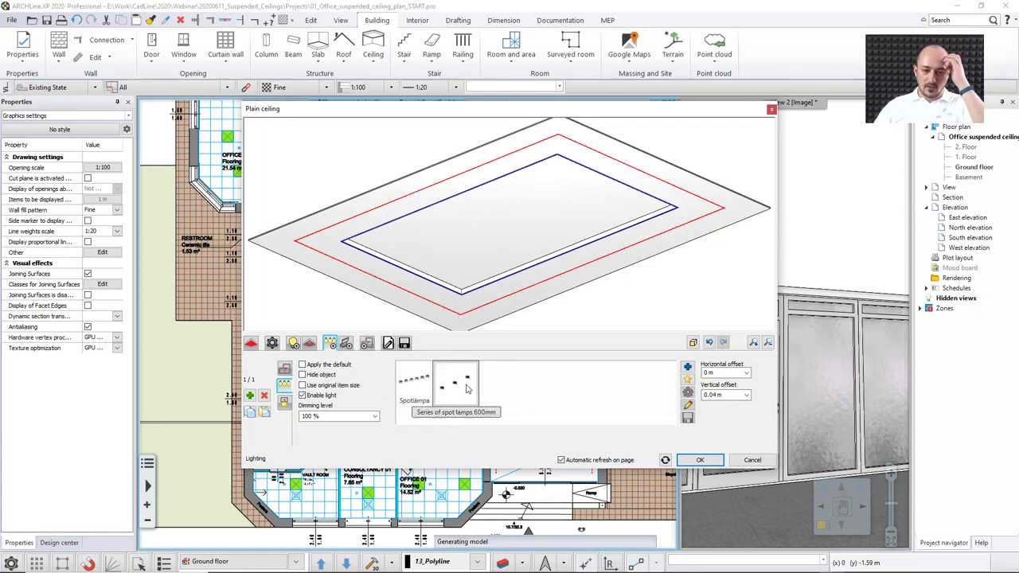
click(688, 406)
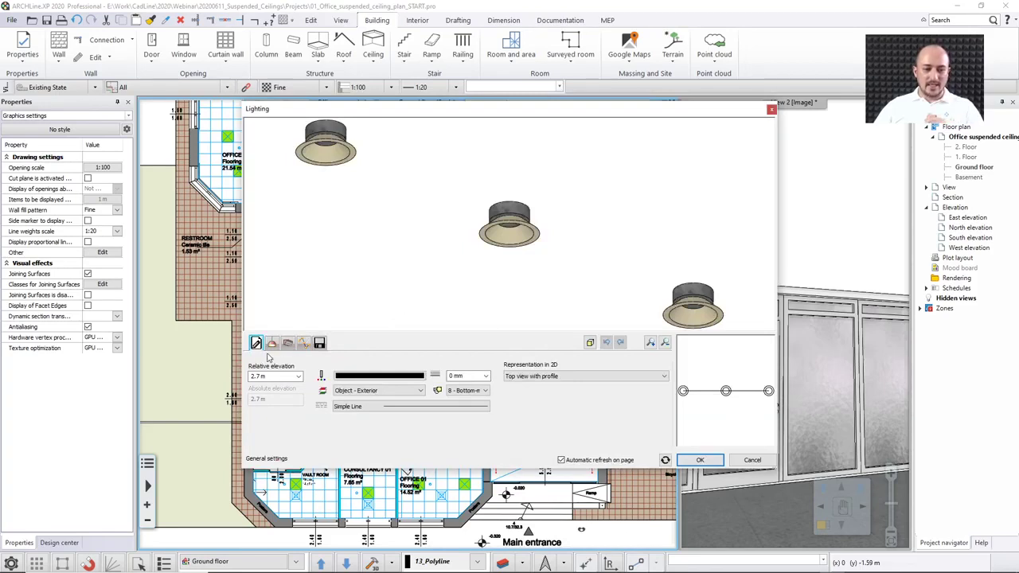
- Examine the distribution settings of the ATMs ceiling's lamp series and its lamp layout, and close the ceiling without keeping changes
click(304, 343)
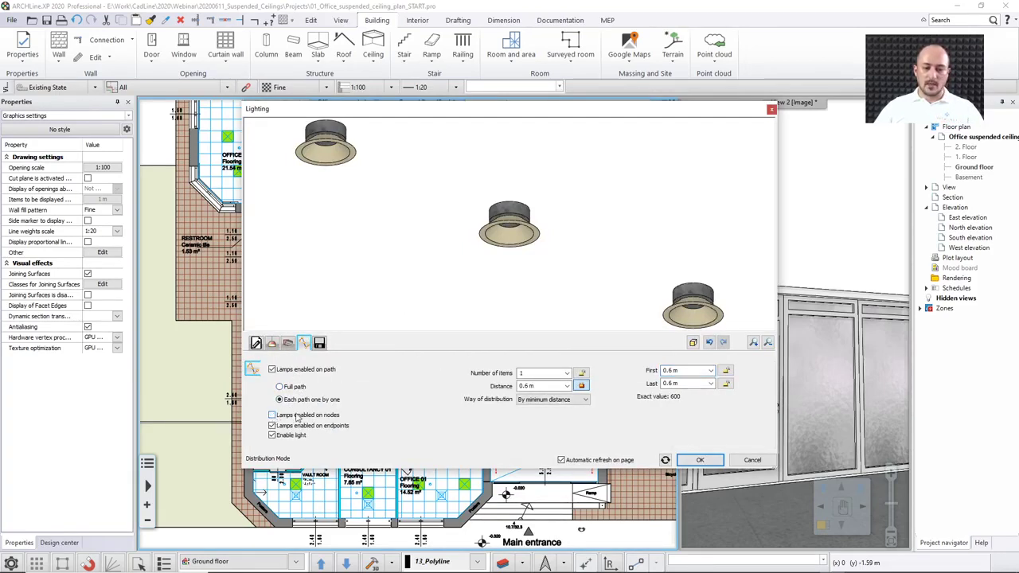
click(699, 460)
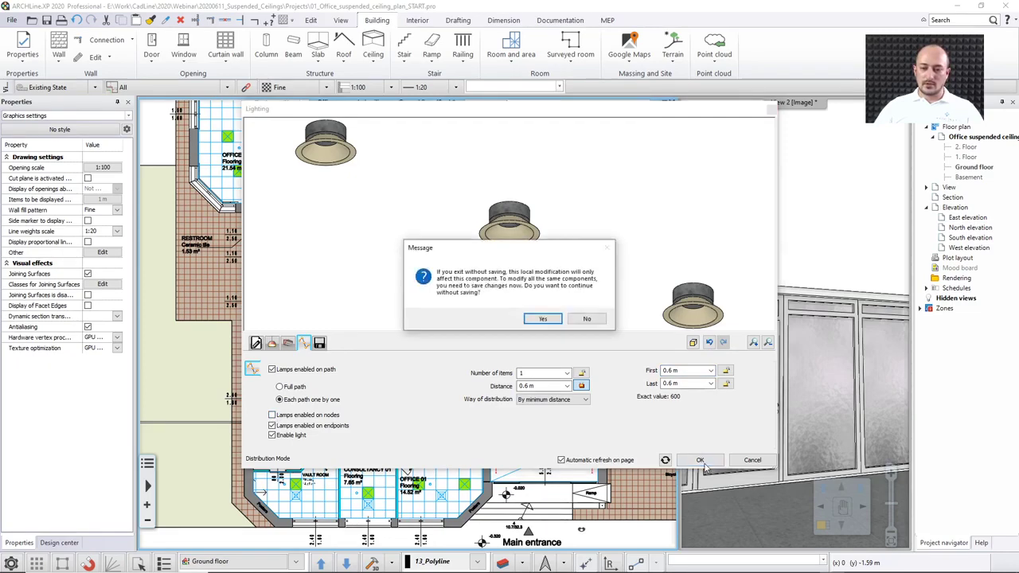
click(546, 322)
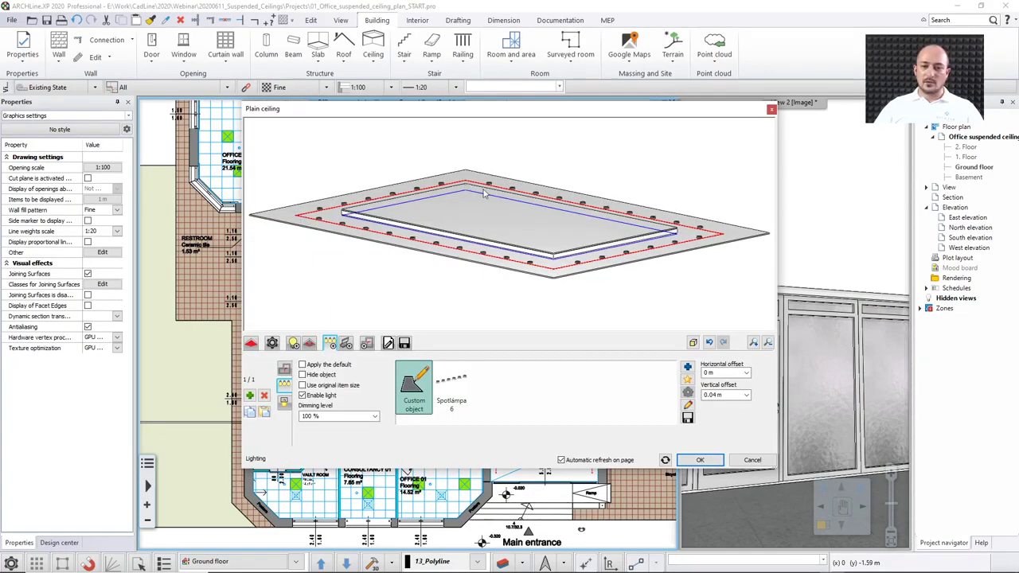
drag(719, 232, 705, 199)
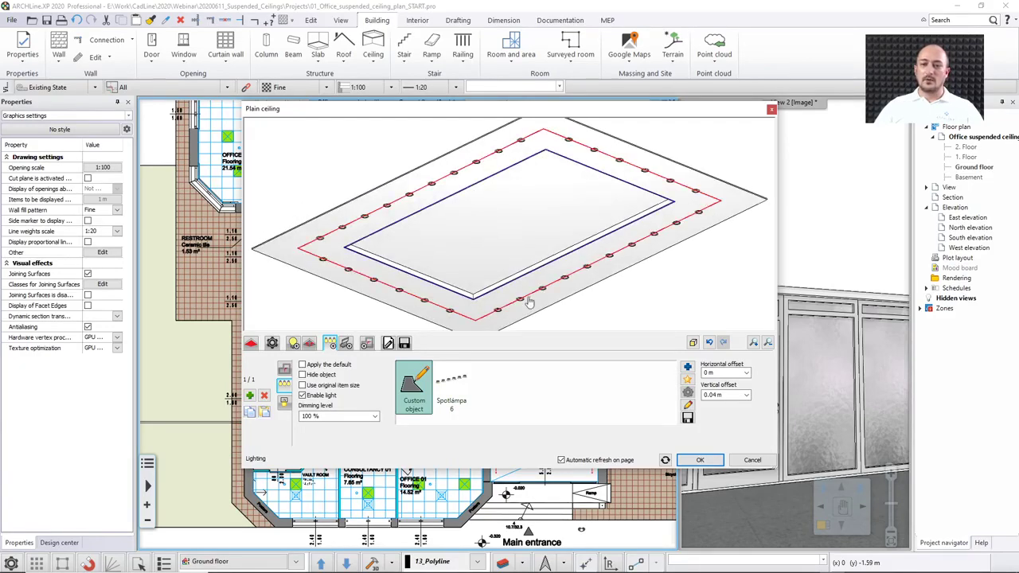
click(748, 461)
click(549, 317)
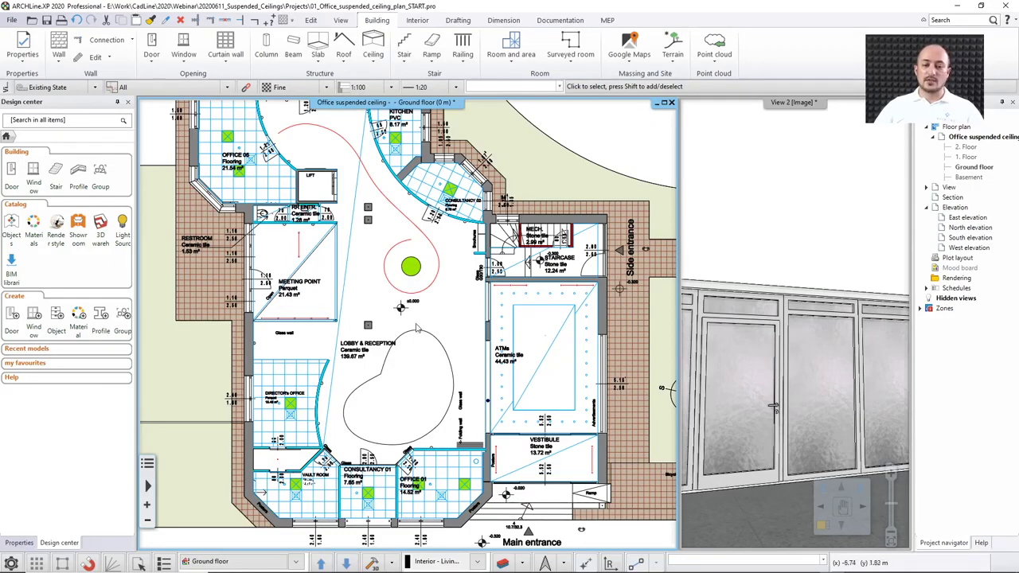
- Add a hole to the Lobby & Reception plain ceiling using the closed curved outline on the floor plan as a custom profile
click(344, 288)
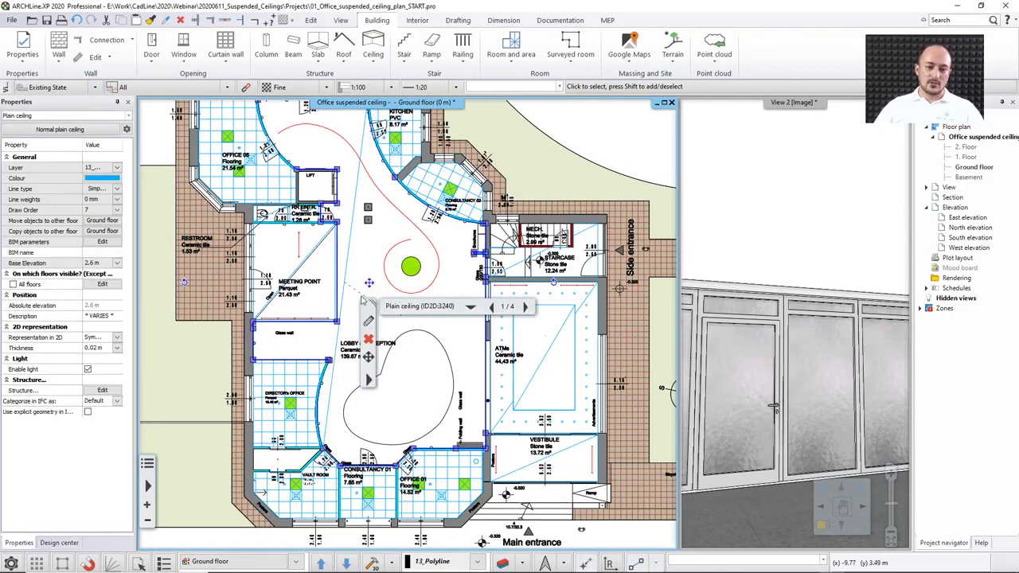
click(371, 322)
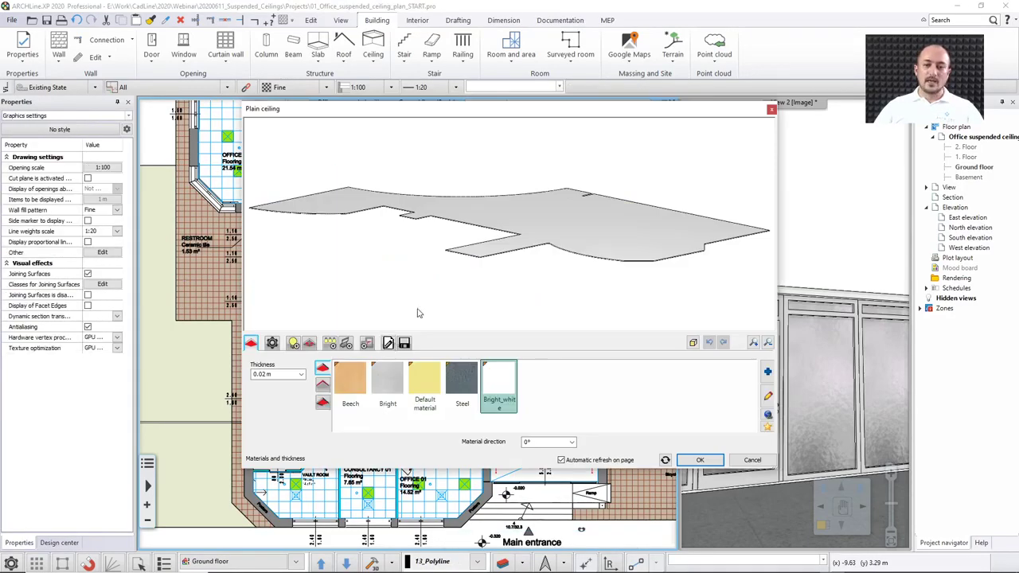
click(366, 343)
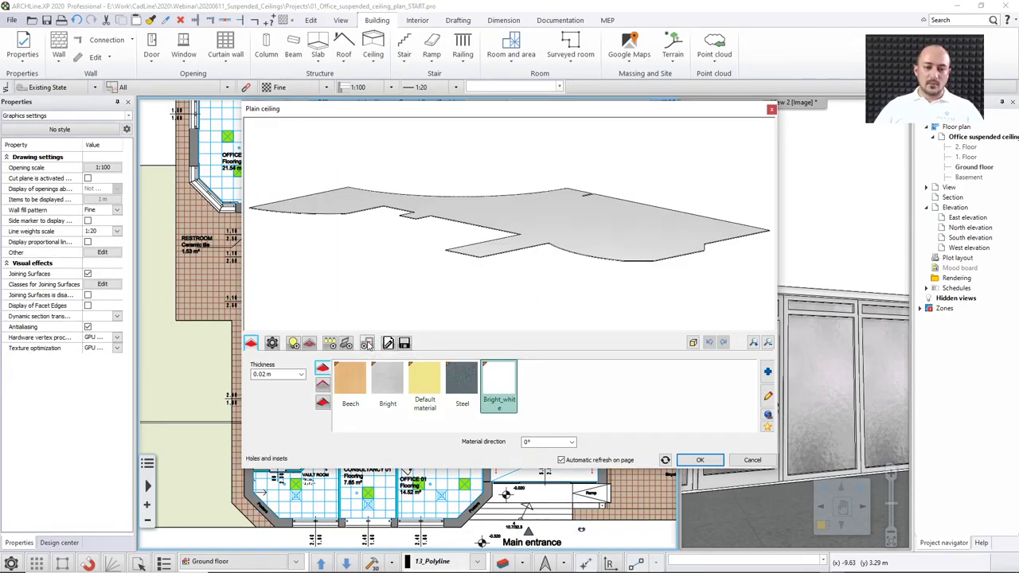
drag(381, 316, 390, 258)
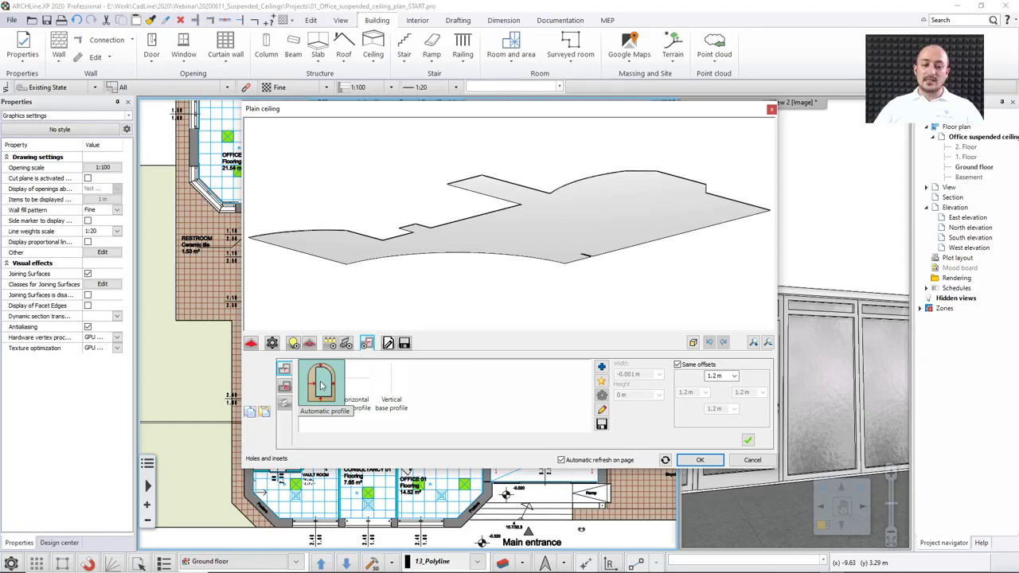
click(602, 383)
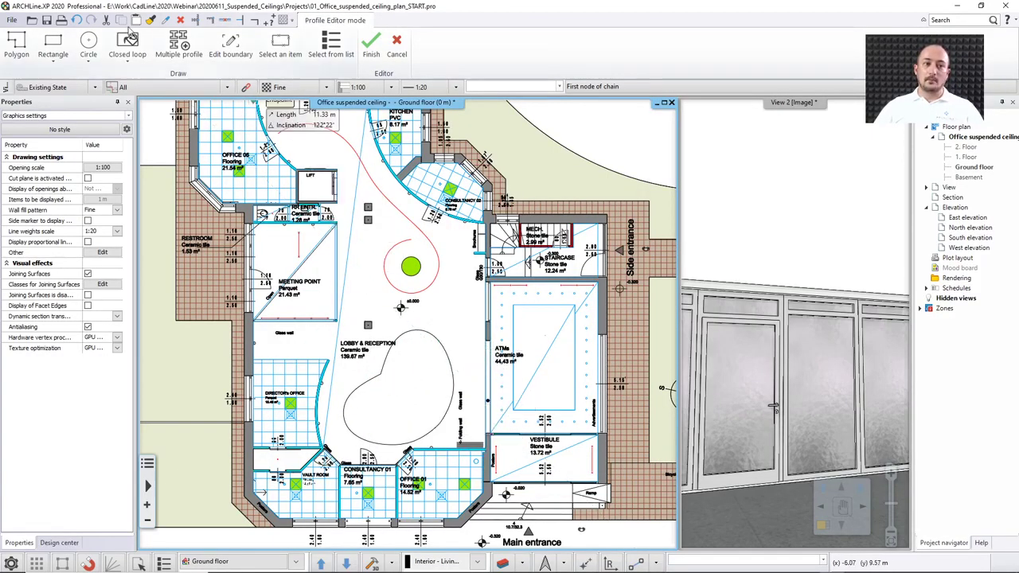
click(129, 43)
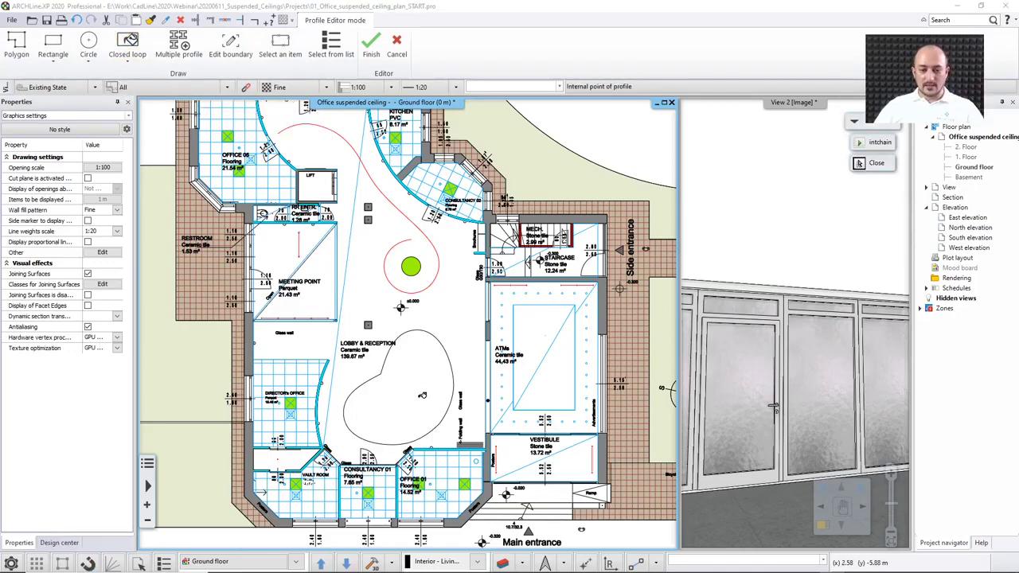
click(420, 400)
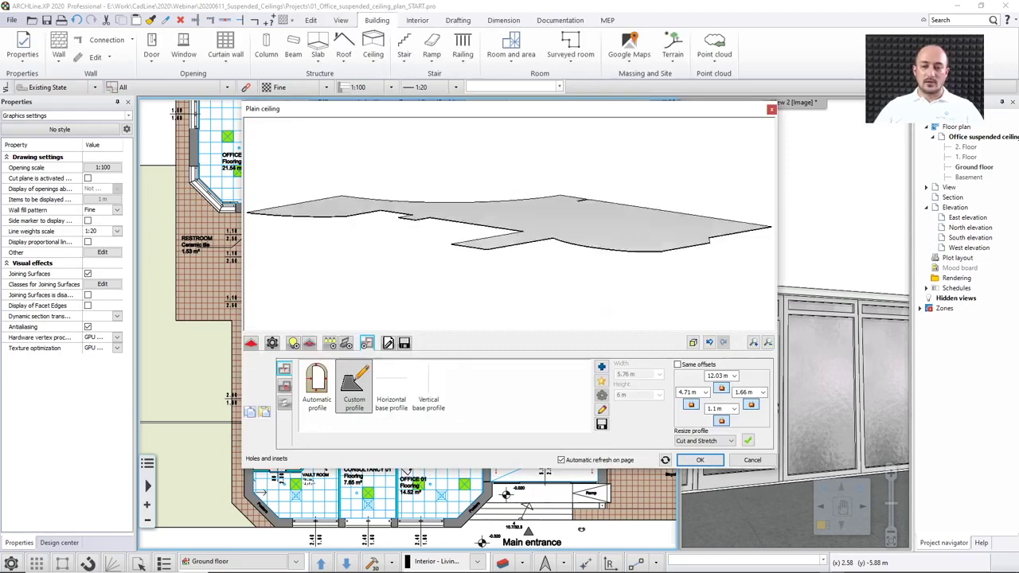
click(748, 442)
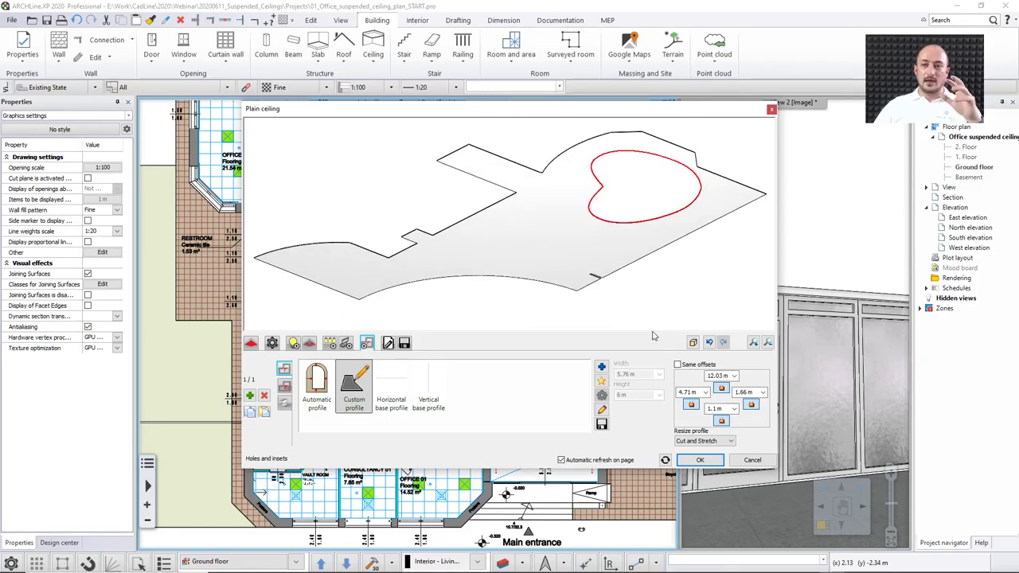
- Fill the curved hole with a Plain ceiling inset and give it a vertical offset of 0.3 m
click(284, 386)
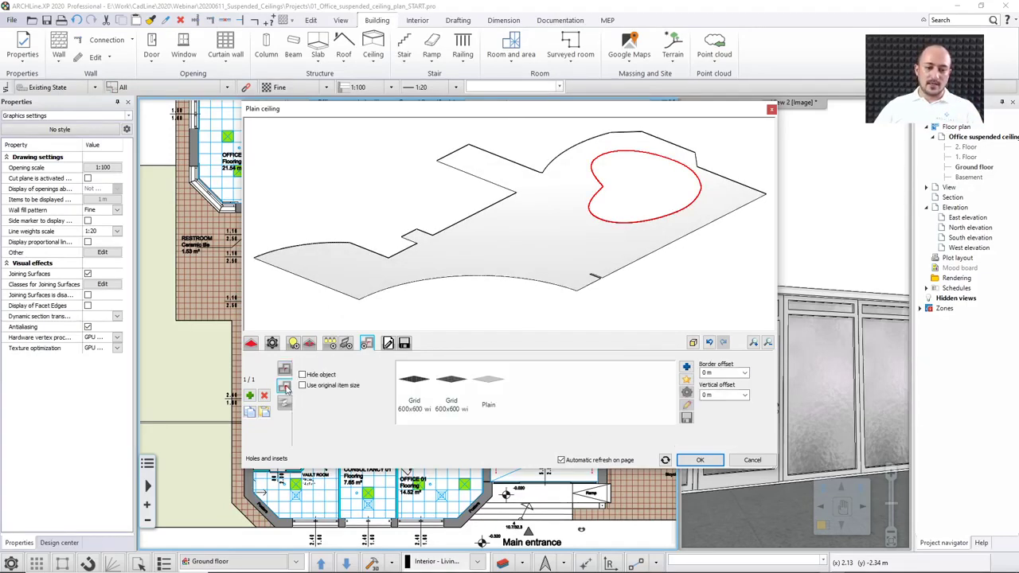
click(500, 393)
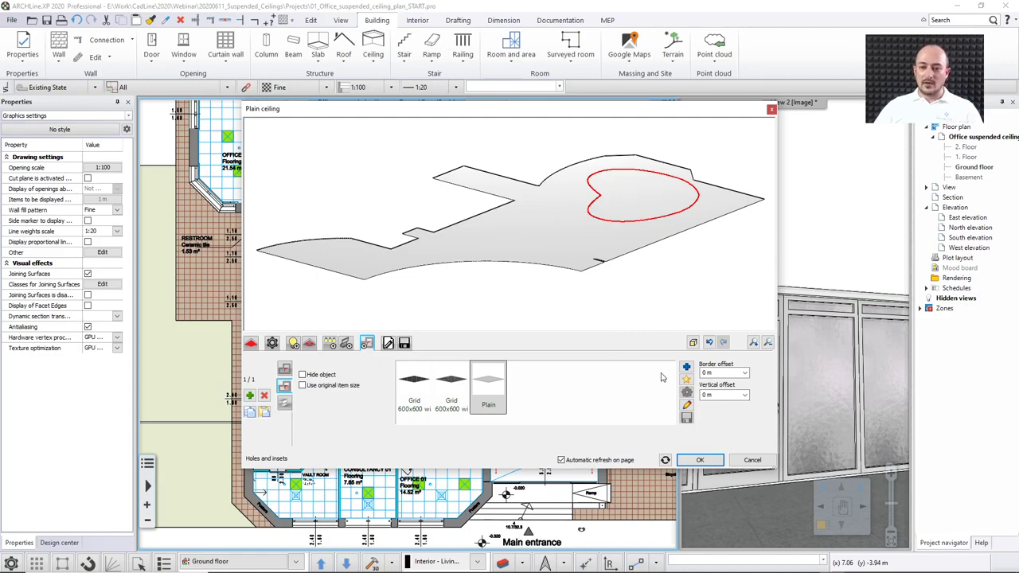
click(705, 394)
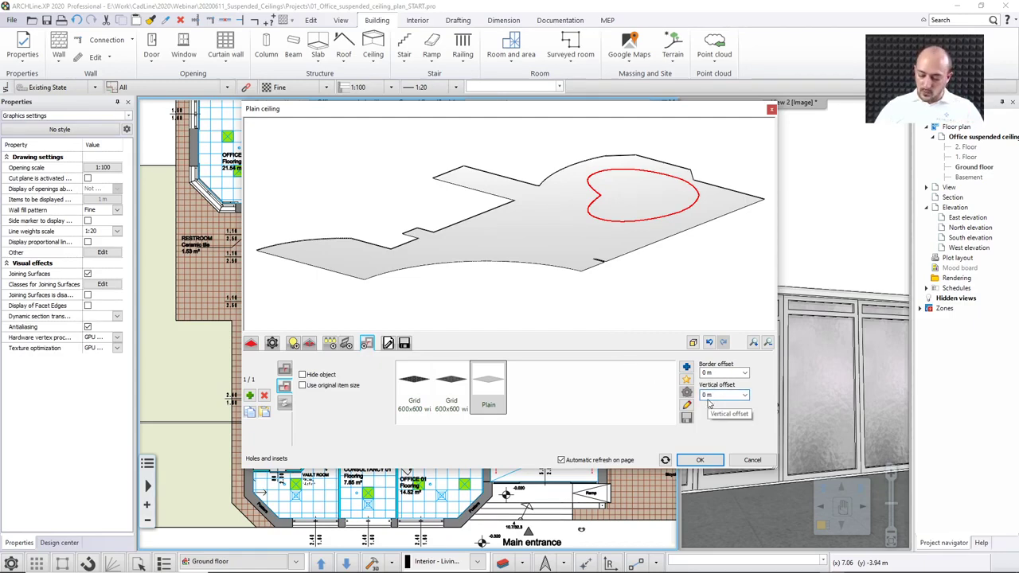
text(,3)
key(Return)
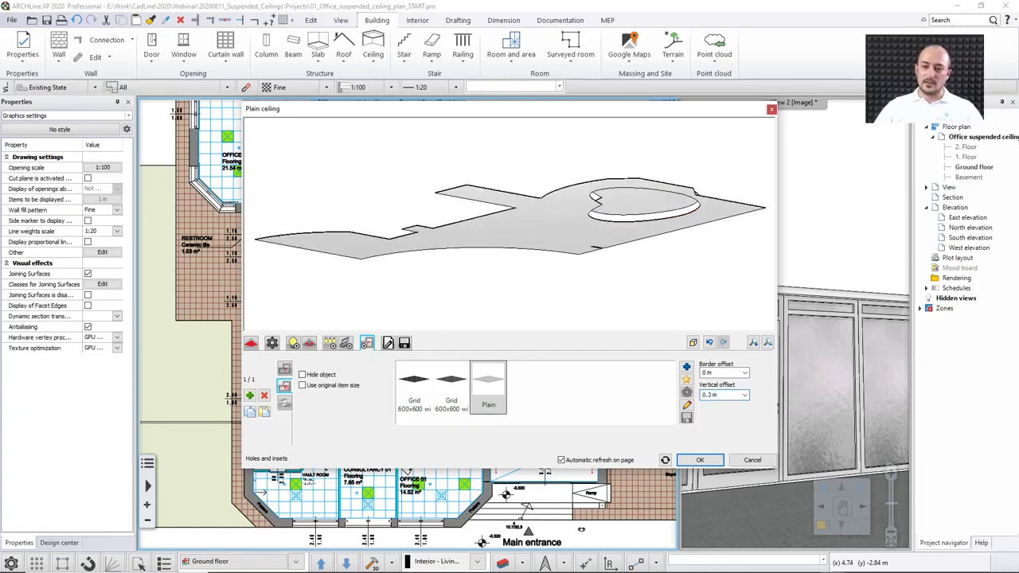
- Set the inset's vertical offset to -0.3 m and its border offset to 0.3 m
double_click(704, 395)
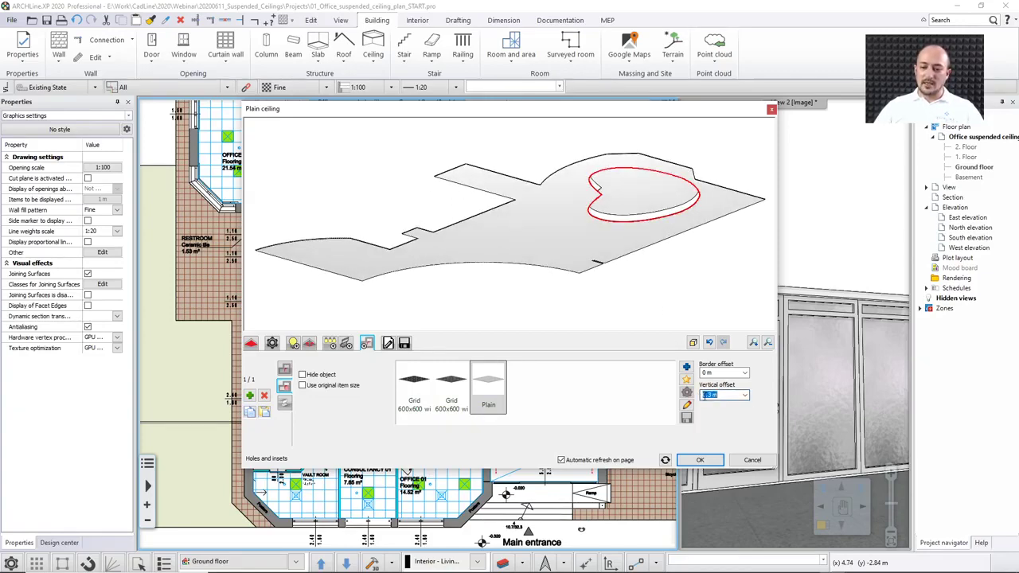
text(-)
key(Return)
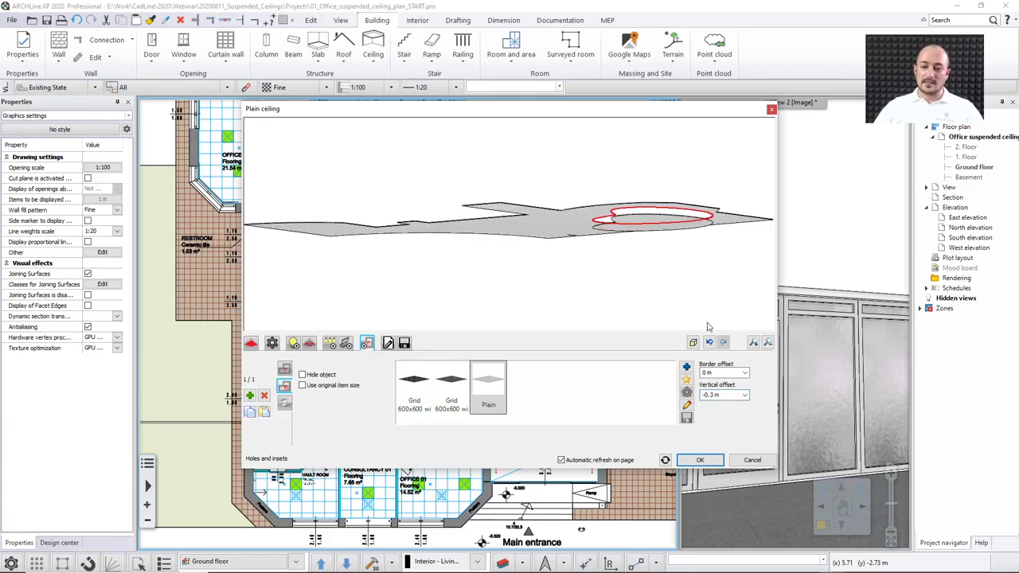
double_click(721, 374)
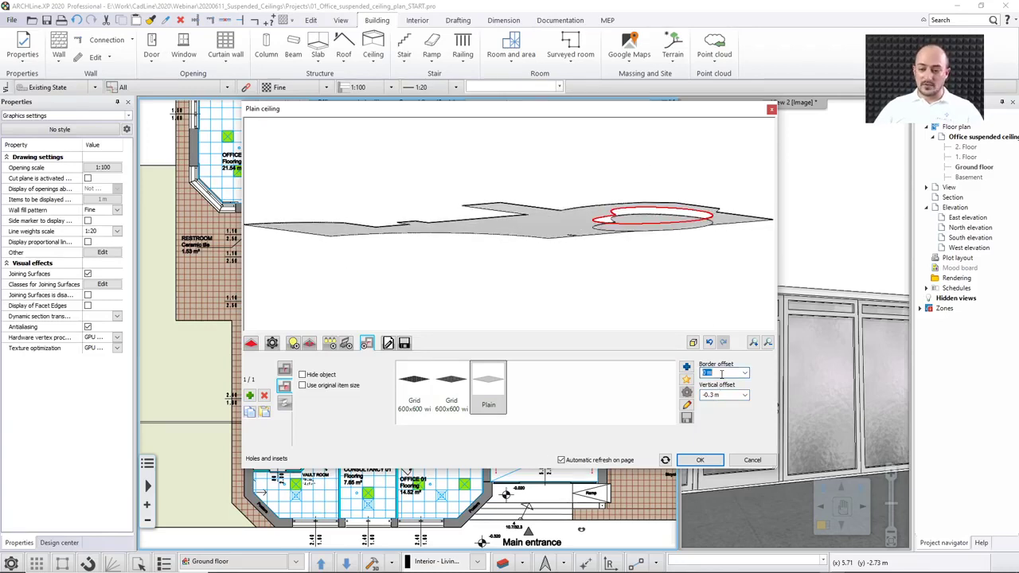
text(0,3)
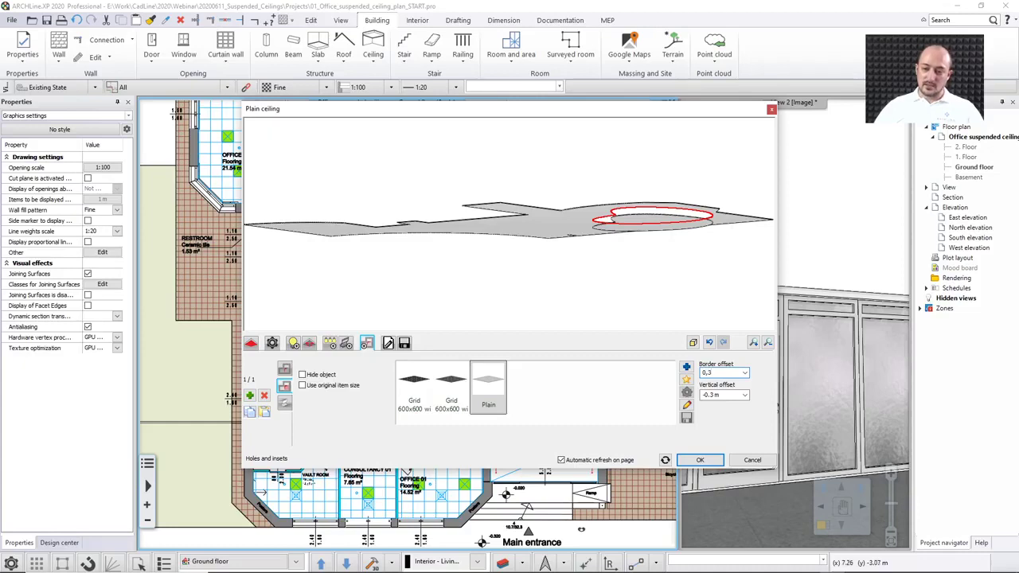
key(Return)
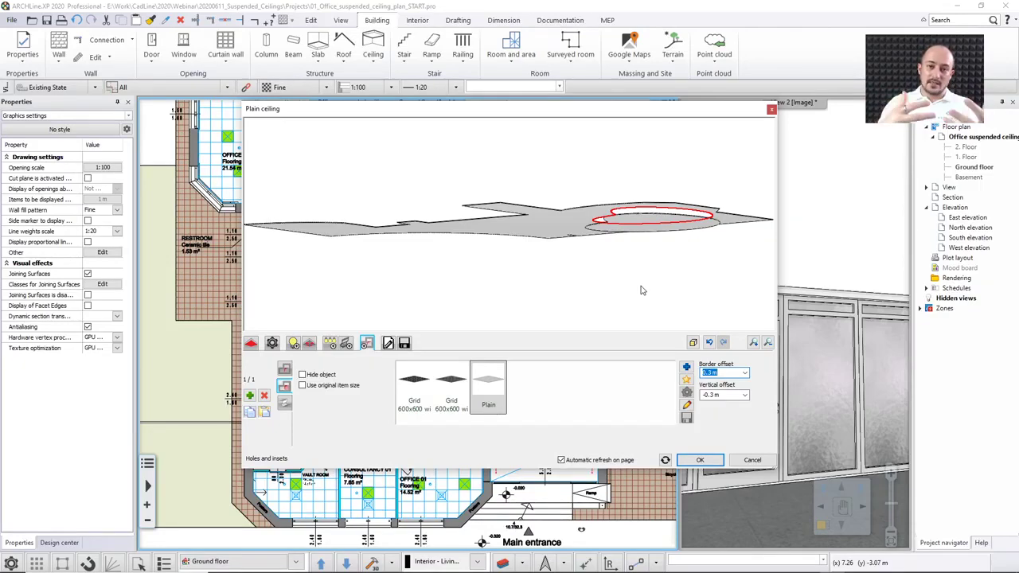
drag(641, 290, 592, 241)
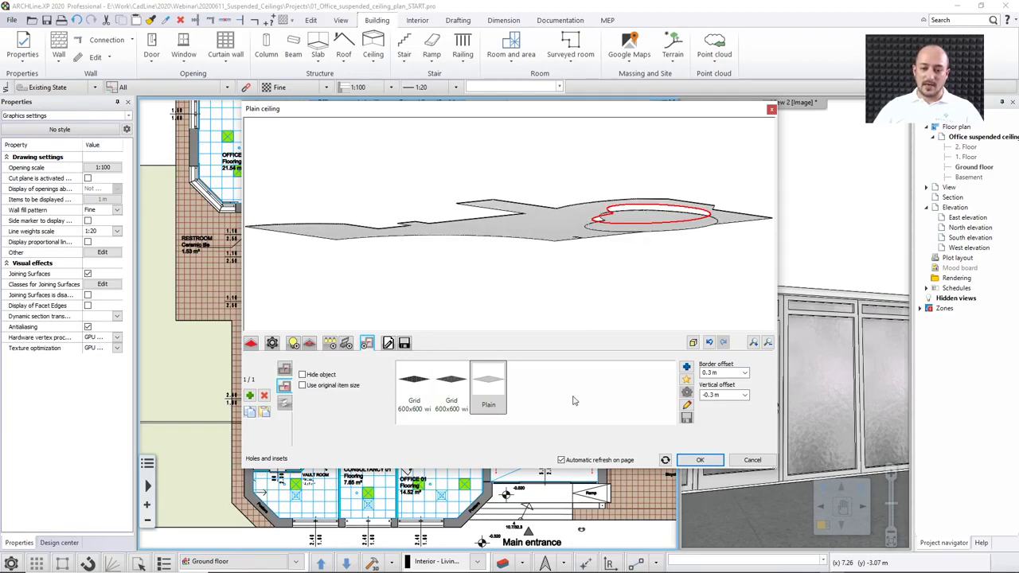
- Assign the Simple border to the edge of the curved hole and inspect it in the preview
click(284, 405)
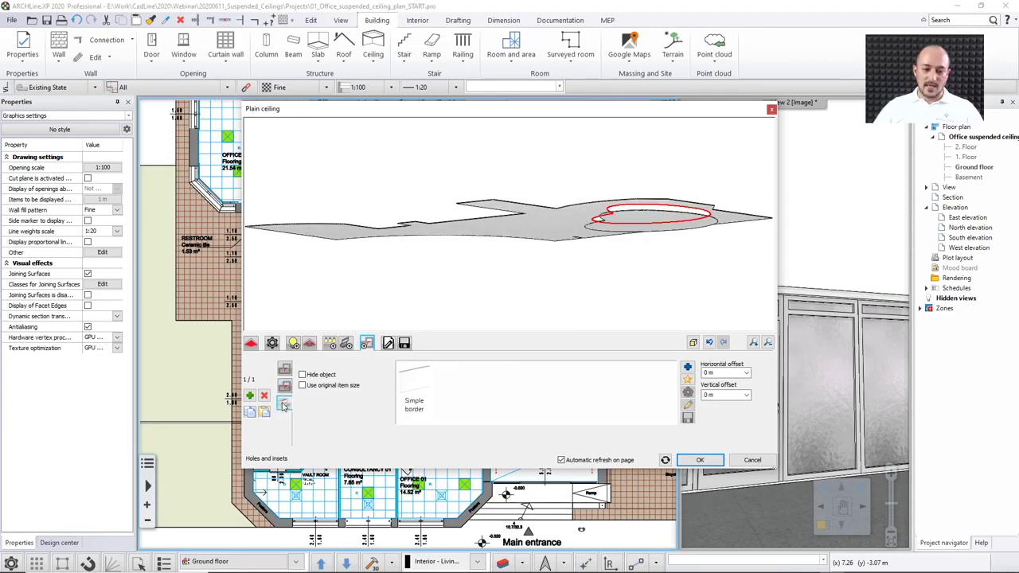
click(424, 388)
drag(571, 310, 591, 290)
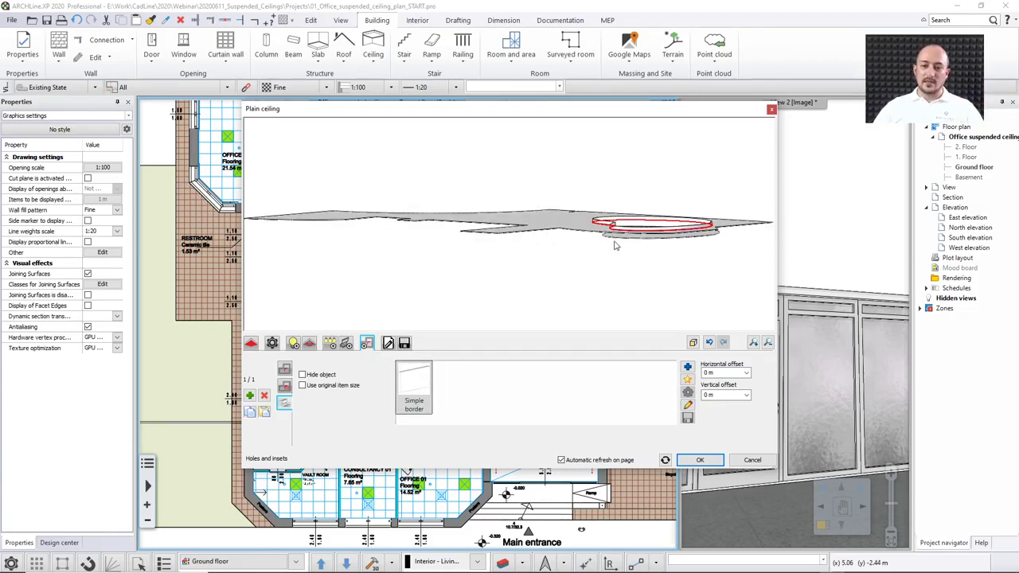
drag(614, 246, 516, 221)
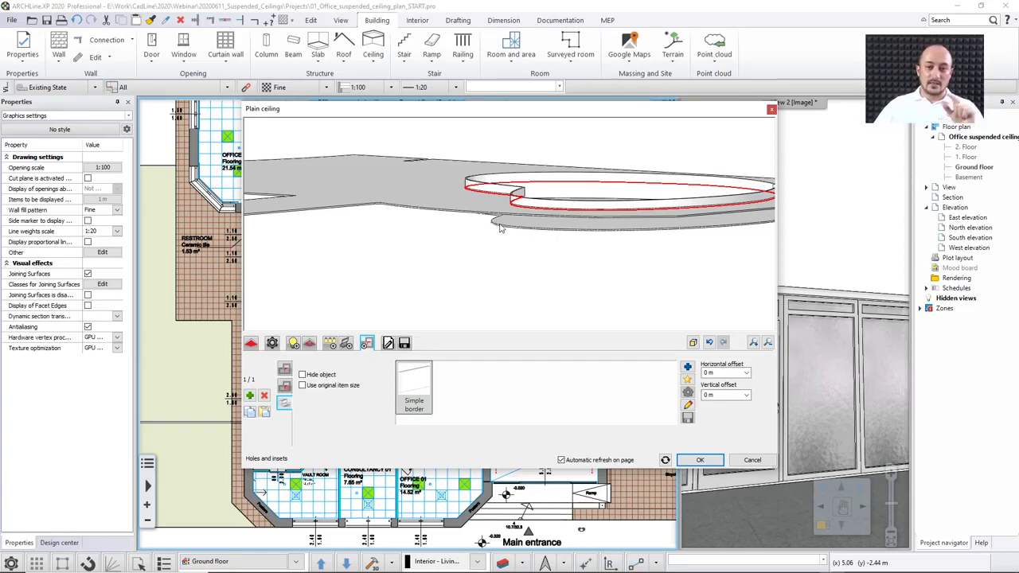
- Try a vertical offset of 0.28 m for the border and change it to -0.28 m
click(716, 394)
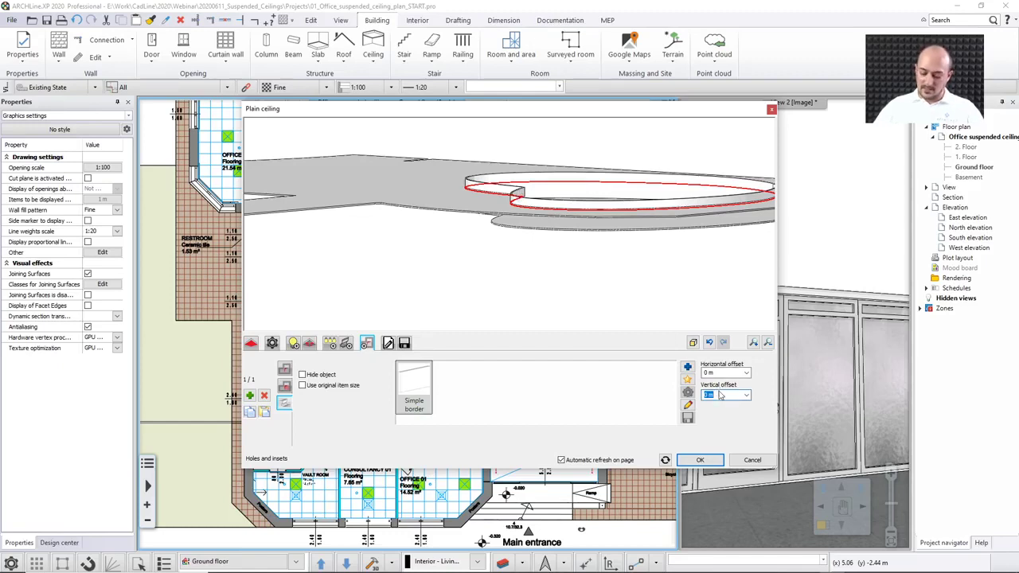
text(0,28)
key(Return)
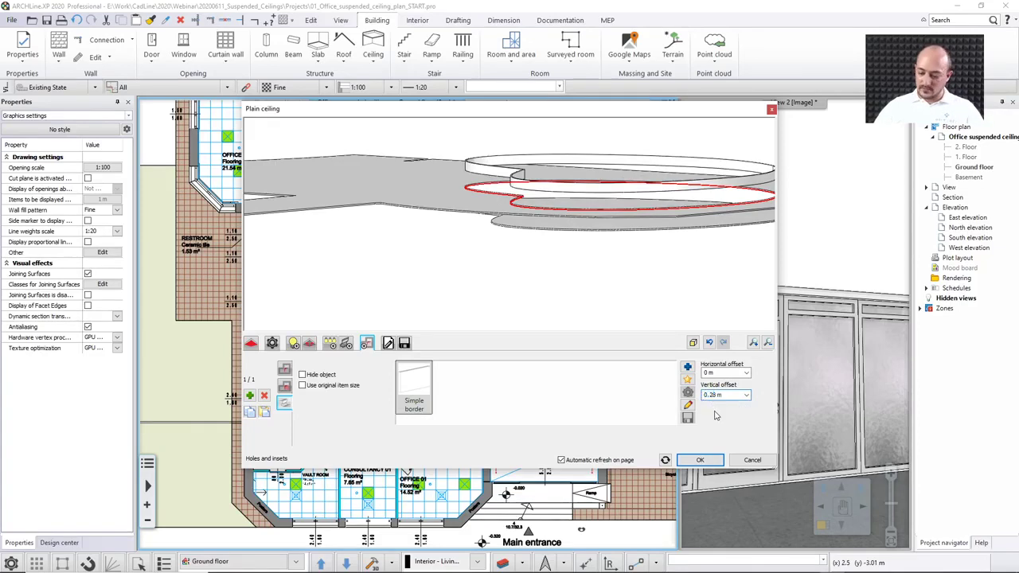
key(Home)
text(-)
key(Return)
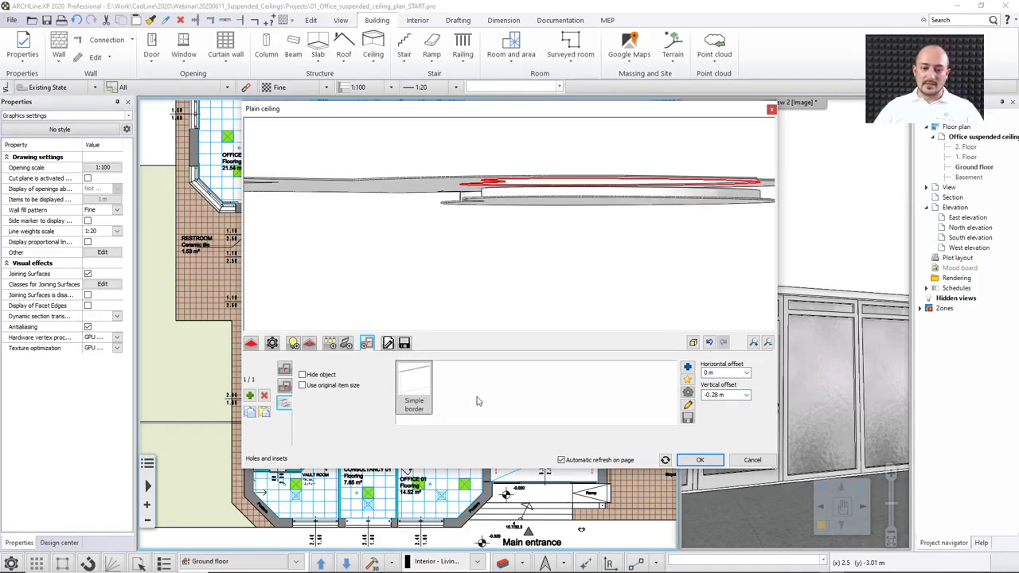
- Set the height of the border's rectangular moulding profile to 0.28 m and apply it locally without saving the component
click(687, 405)
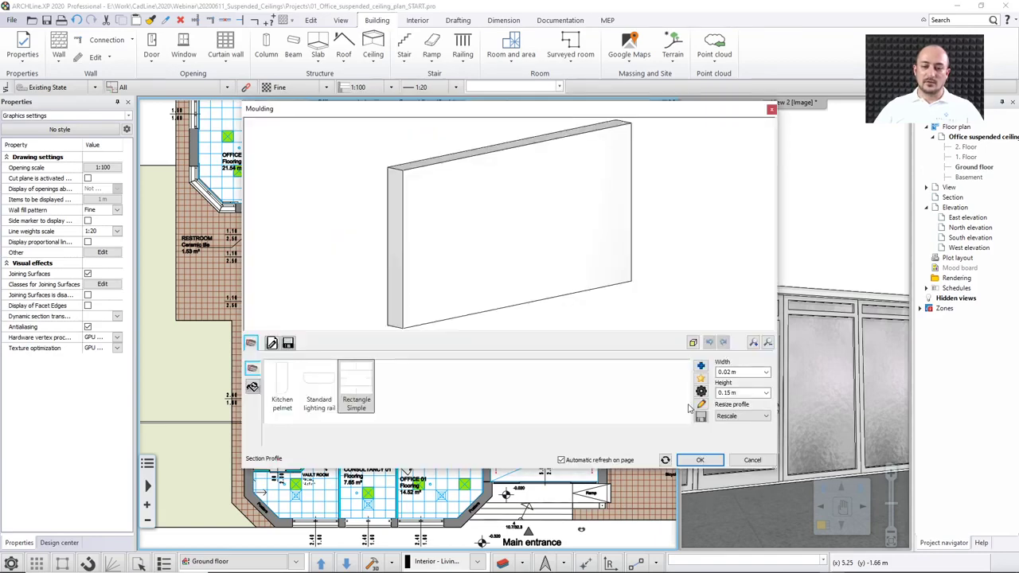
click(726, 392)
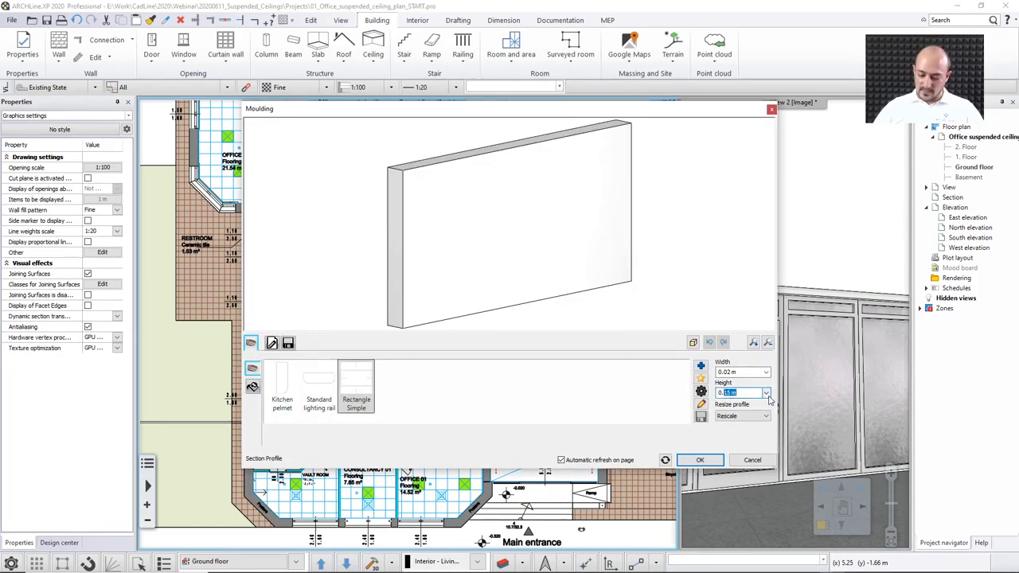
text(0.28)
click(699, 460)
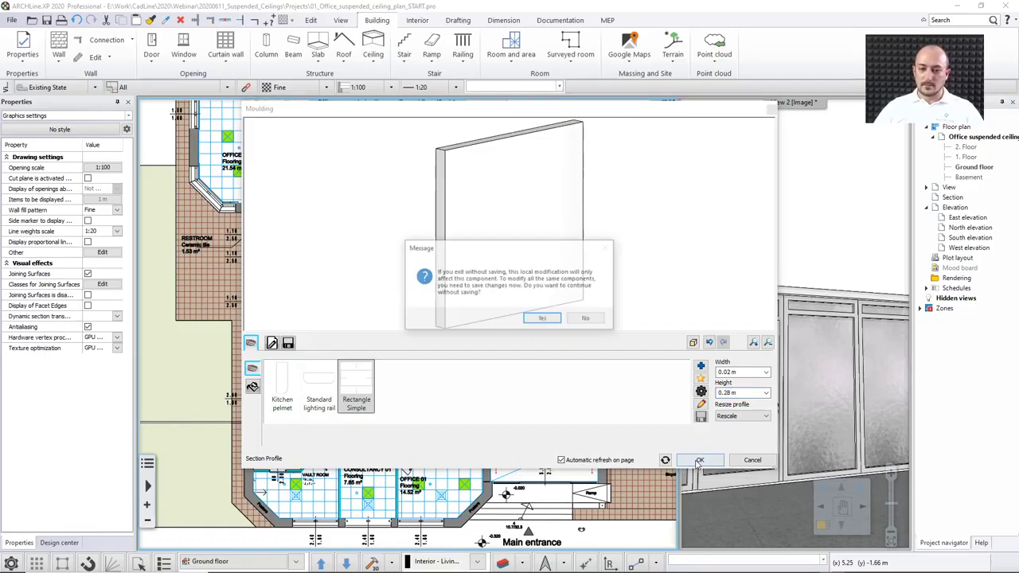
click(544, 322)
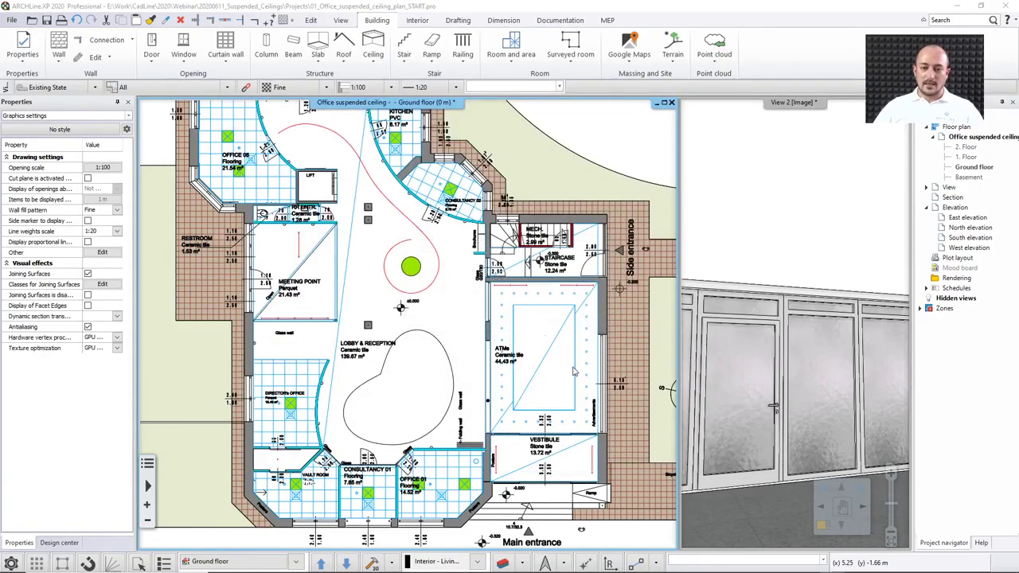
- Set the horizontal offset of the curved hole's border to 0.3 m
drag(579, 322, 585, 277)
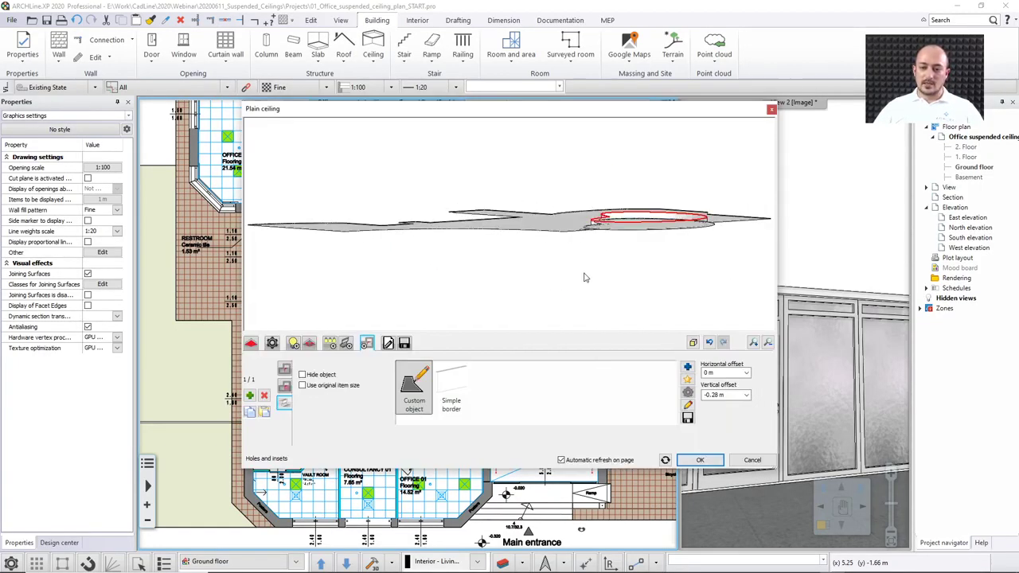
click(719, 373)
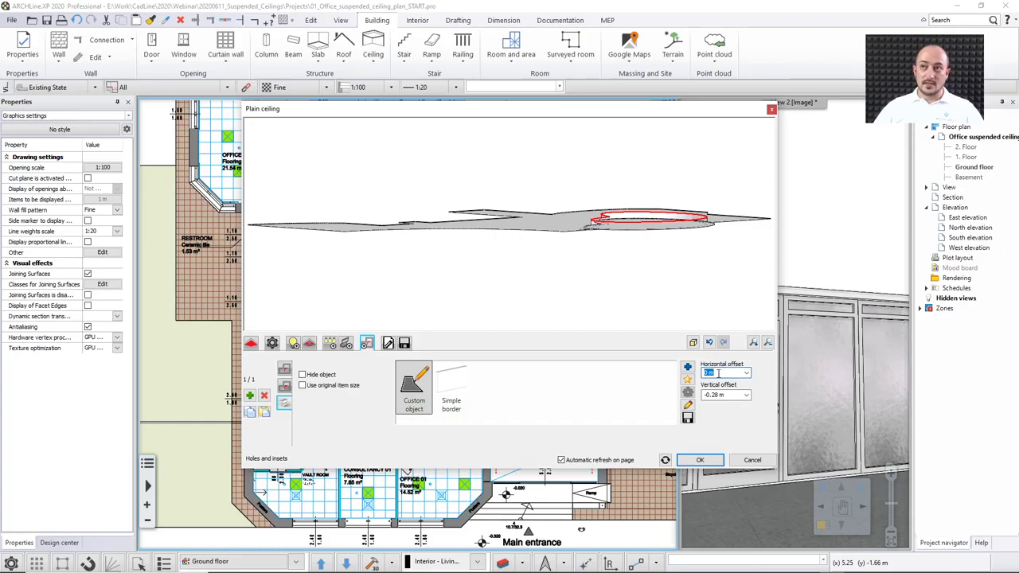
text(0.3)
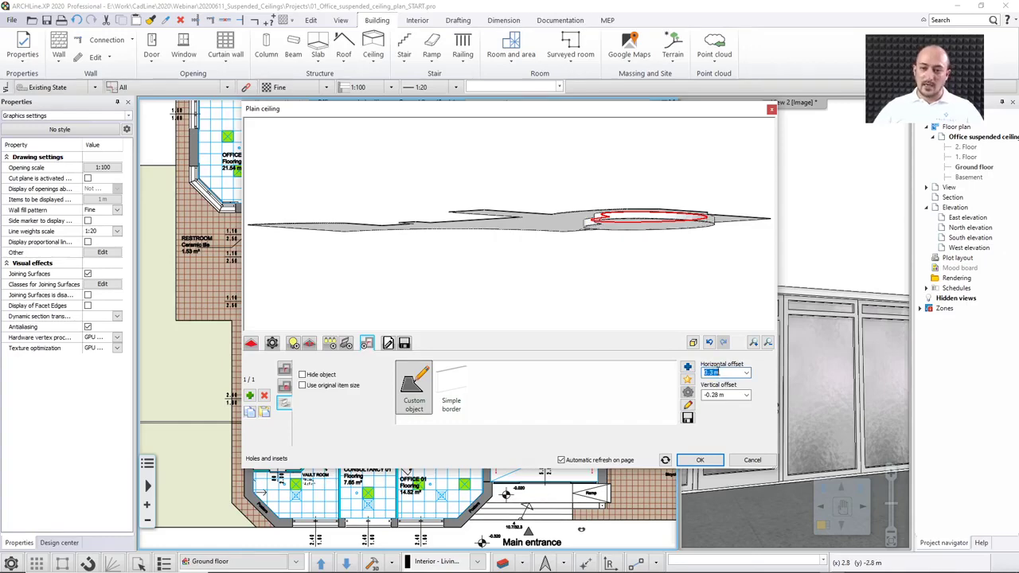
key(Return)
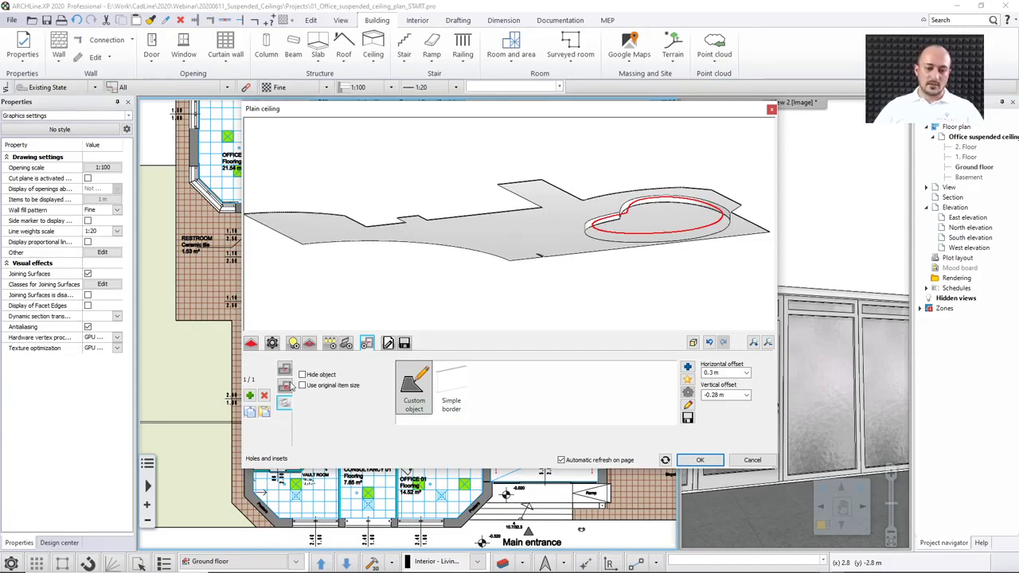
- Add a second hole to the lobby ceiling with a circular profile of 0.5 m radius traced on the green round column
click(249, 395)
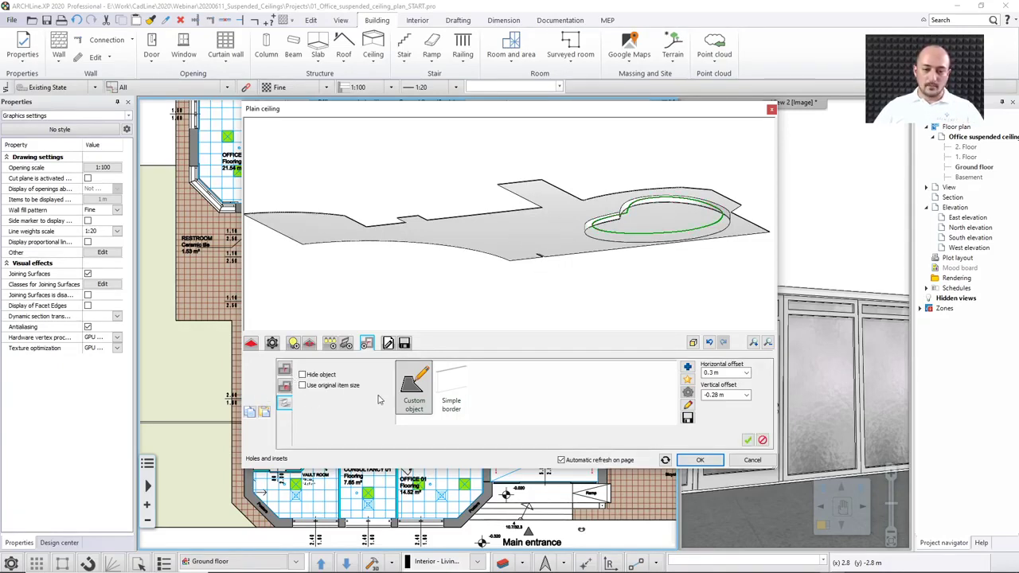
click(687, 380)
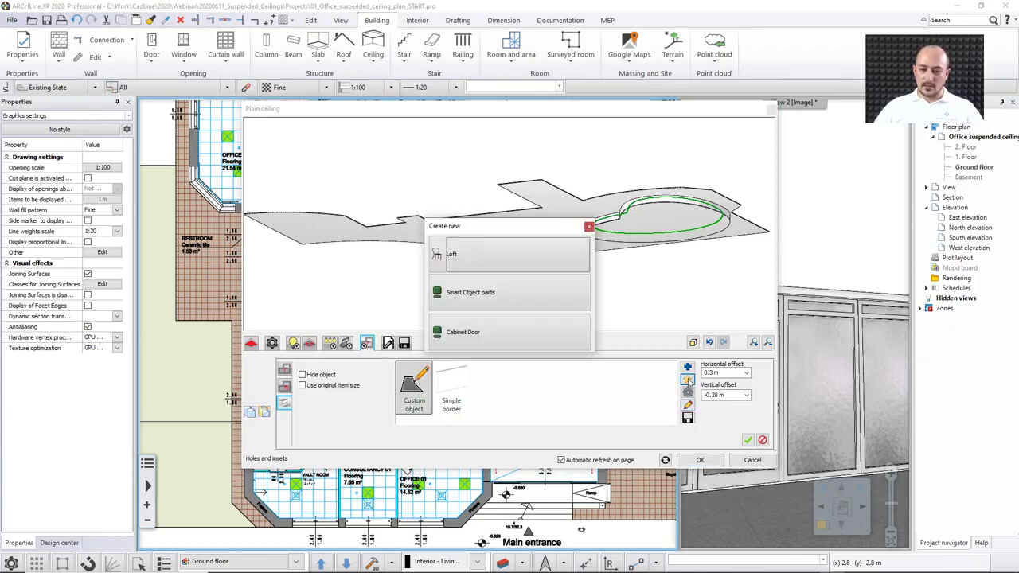
click(588, 226)
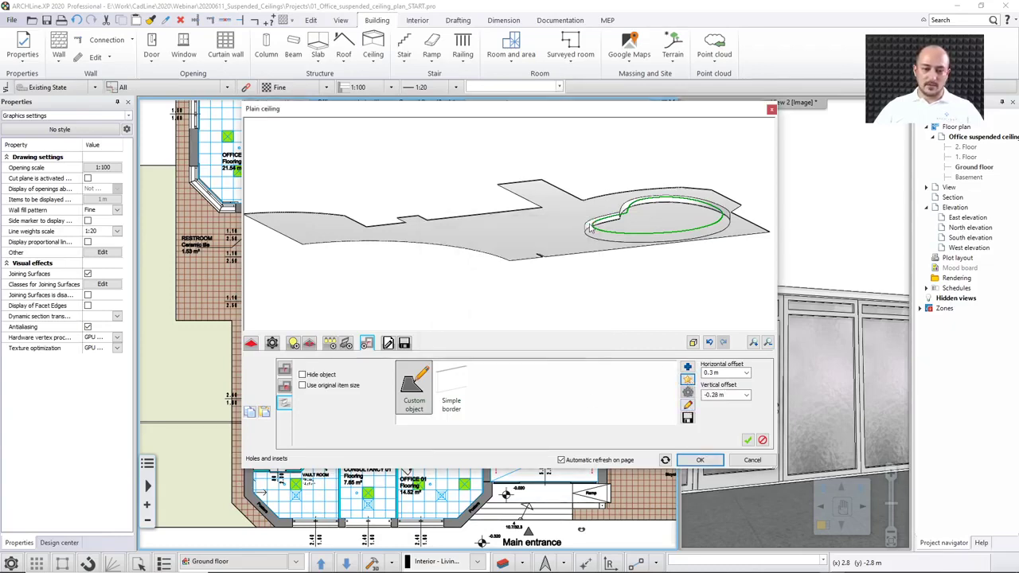
click(284, 387)
click(285, 369)
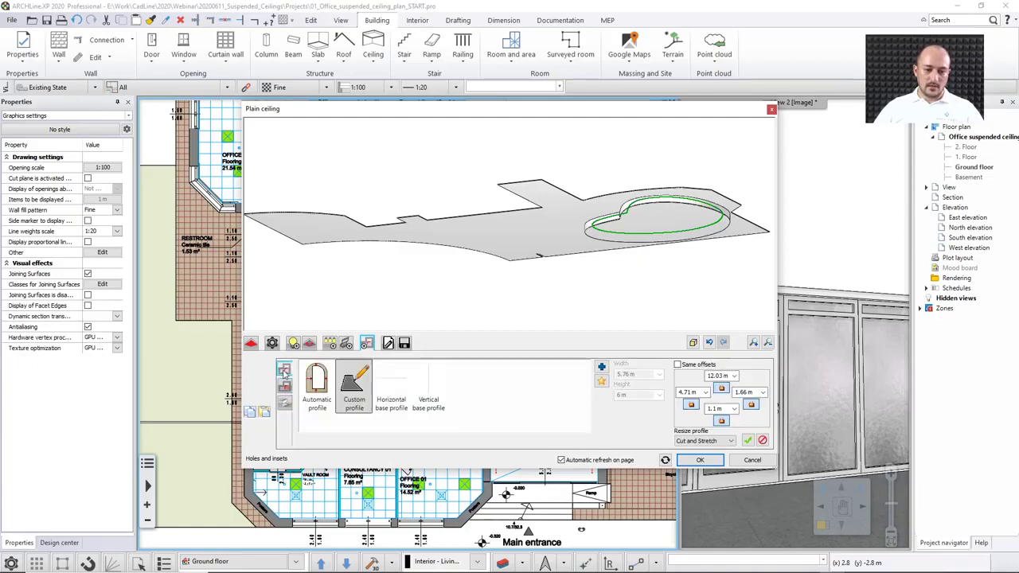
click(601, 369)
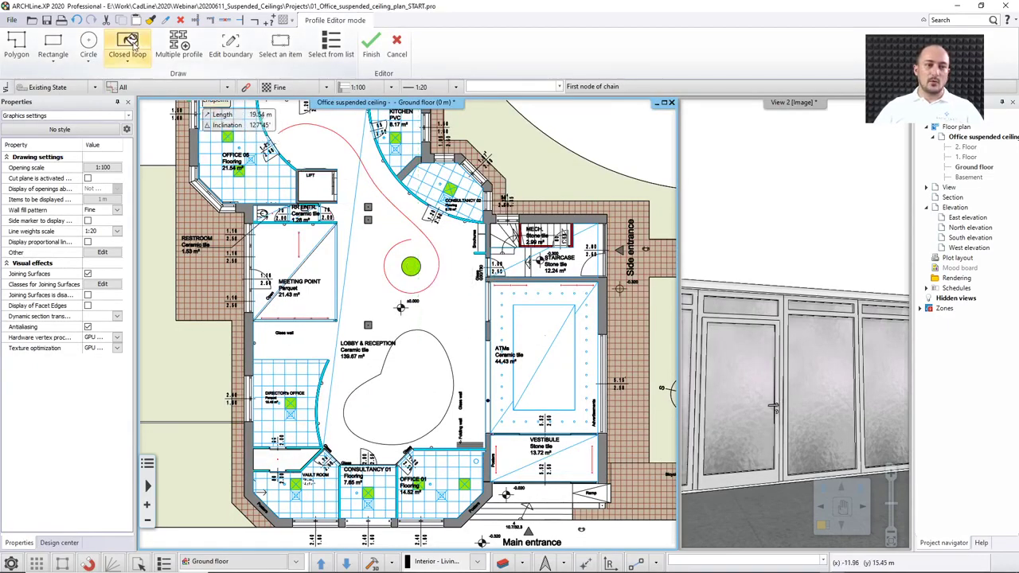
click(88, 54)
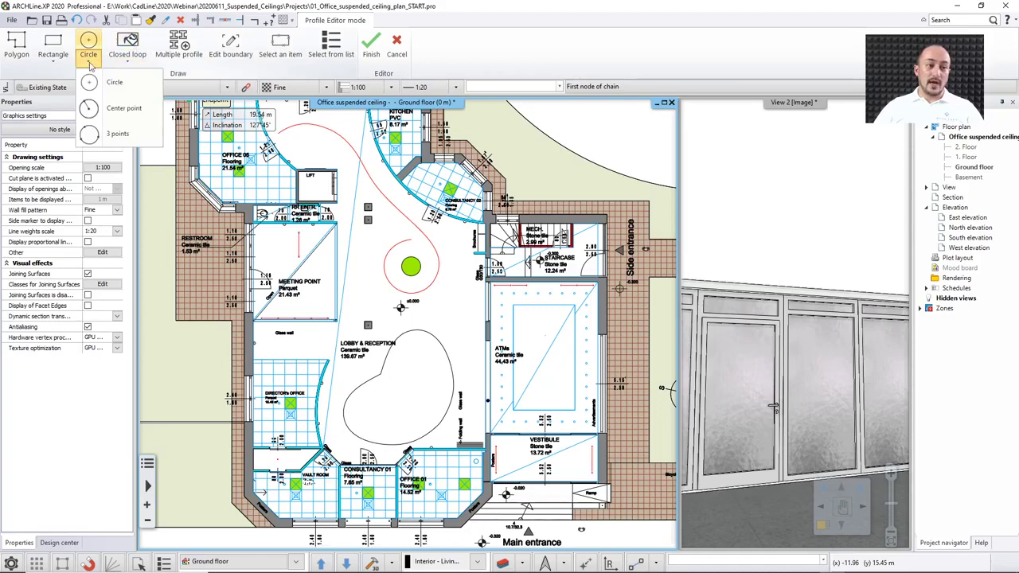
click(110, 109)
scroll(425, 227, up, 3)
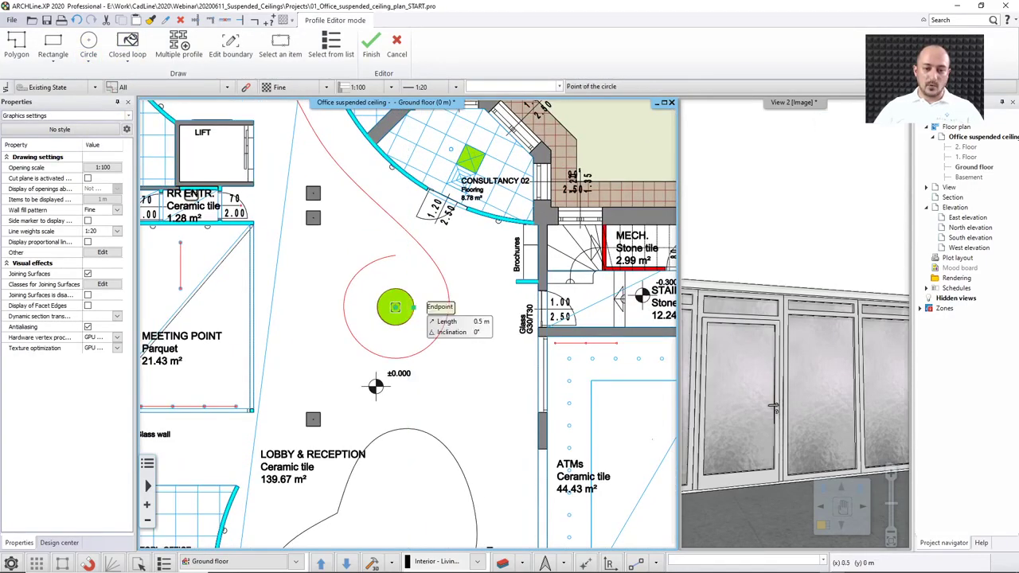
click(430, 280)
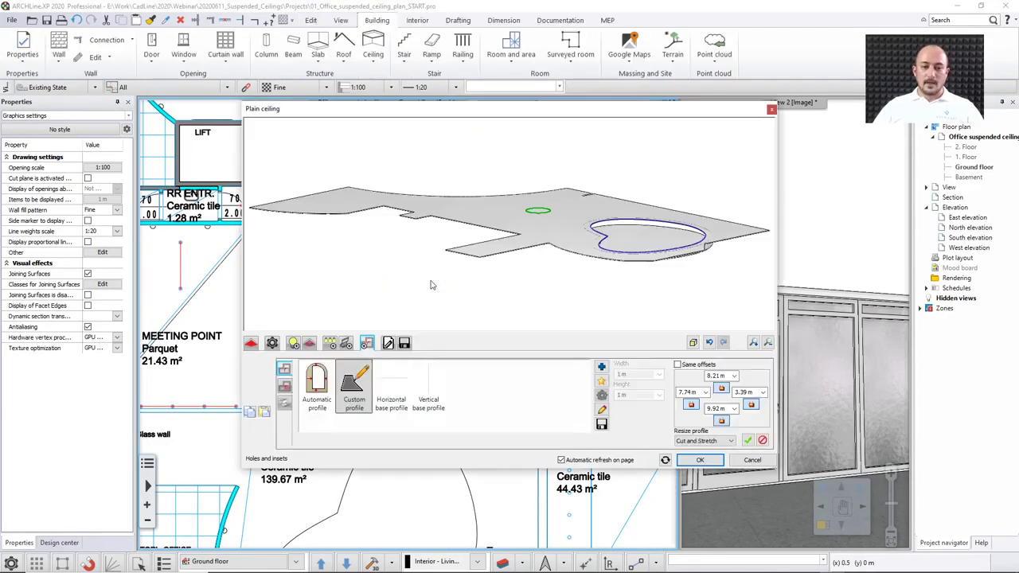
click(746, 439)
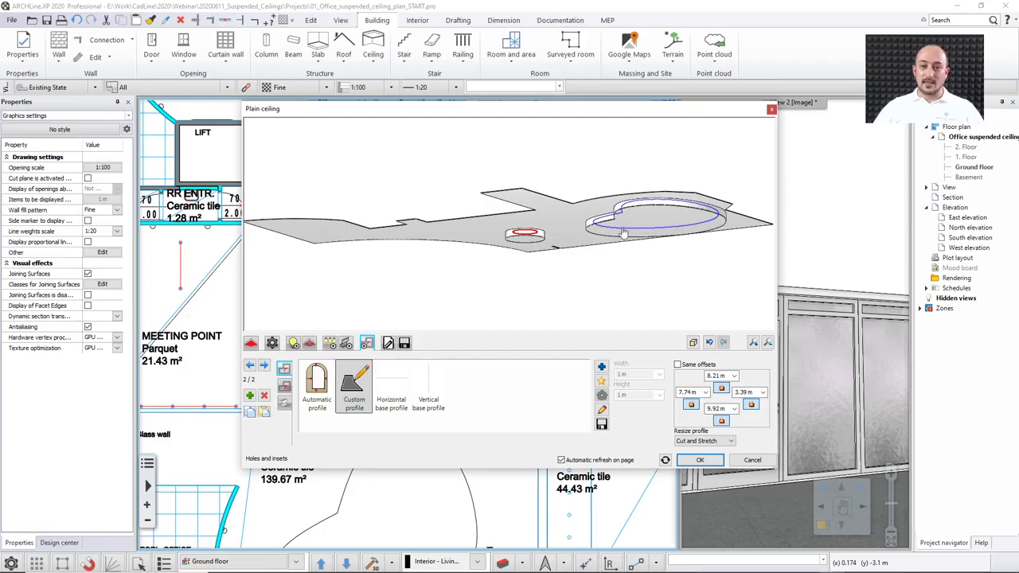
- Set the horizontal offset of the round hole's border to 0 m and check its underside in the preview
scroll(541, 253, up, 2)
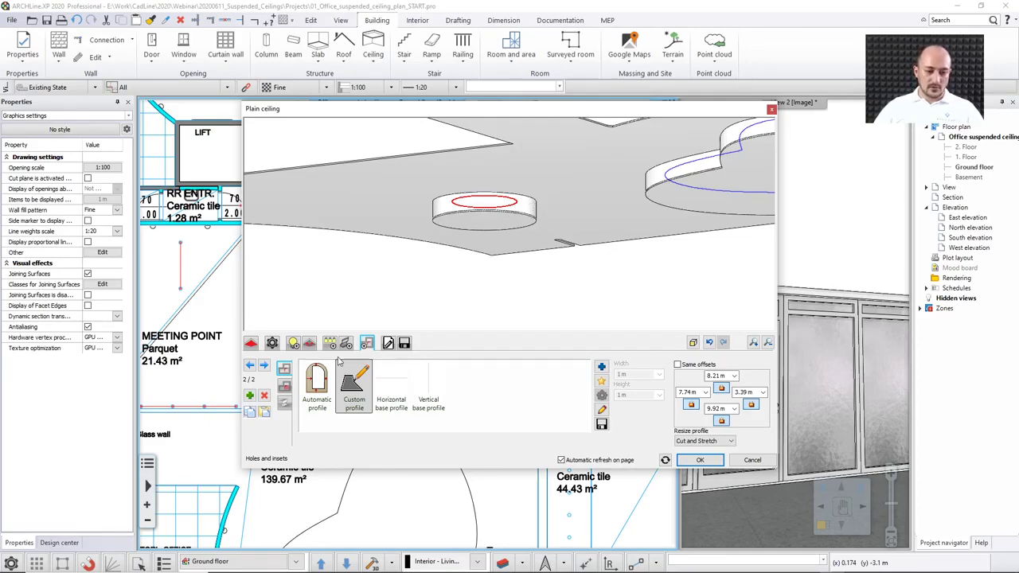
click(283, 403)
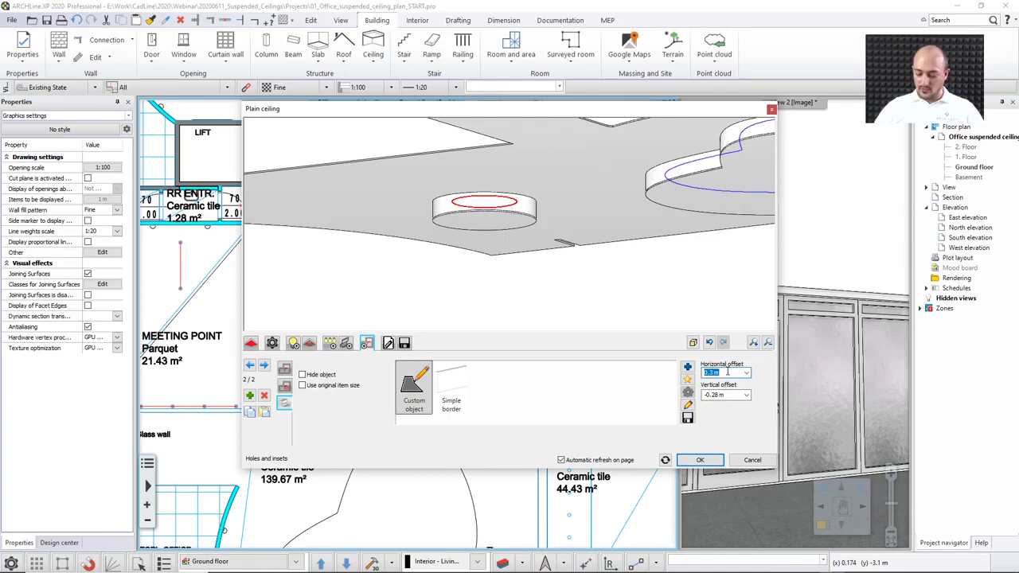
text(0)
key(Return)
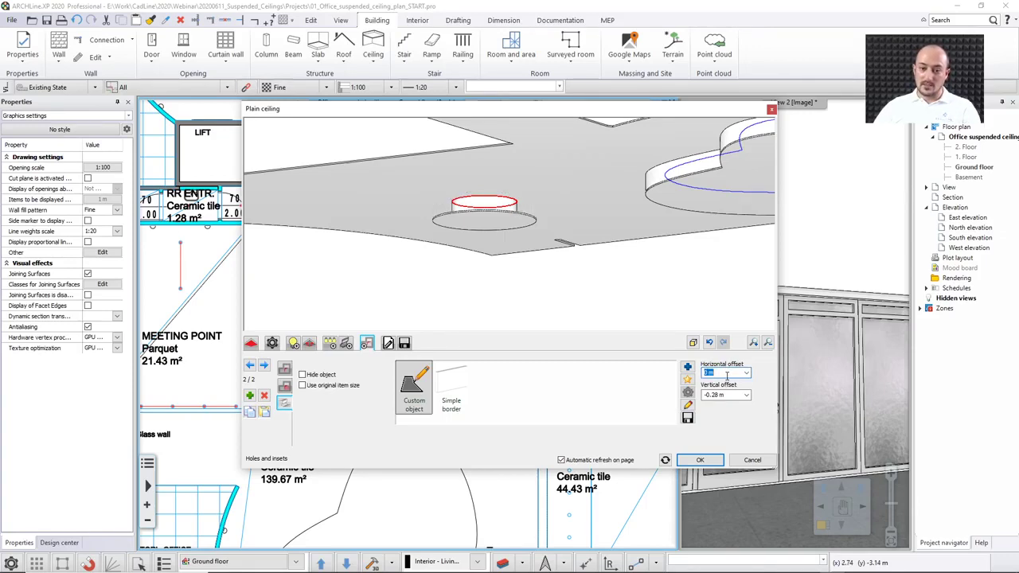
mouse_move(649, 300)
mouse_down()
mouse_move(545, 300)
mouse_move(631, 297)
mouse_move(545, 298)
mouse_move(453, 155)
mouse_up()
drag(429, 118, 598, 112)
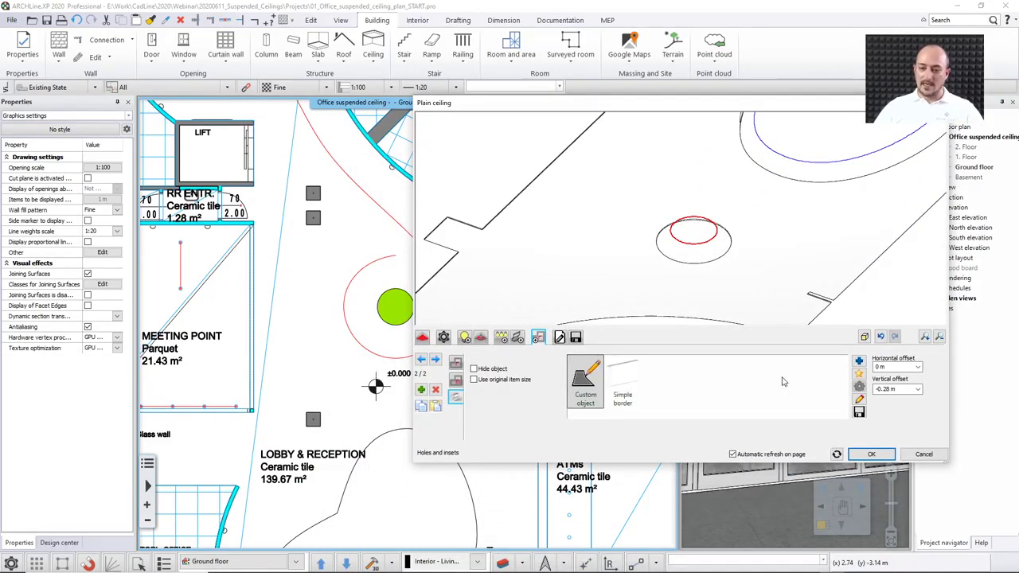
- Apply the plain ceiling settings and inspect the lobby ceiling's recesses in the enlarged 3D view
click(871, 454)
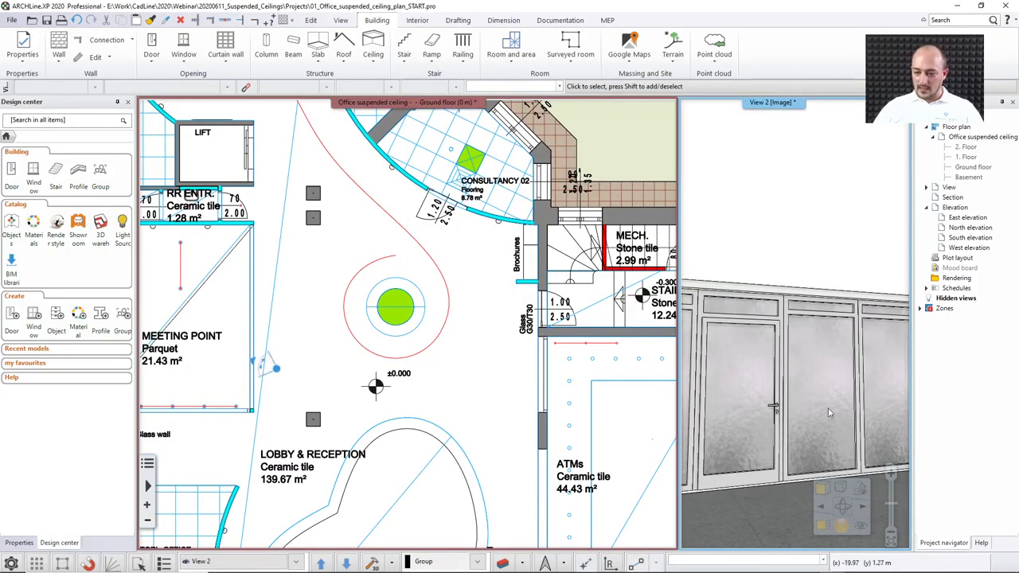
key(F3)
middle_drag(578, 357, 224, 365)
middle_drag(392, 344, 462, 390)
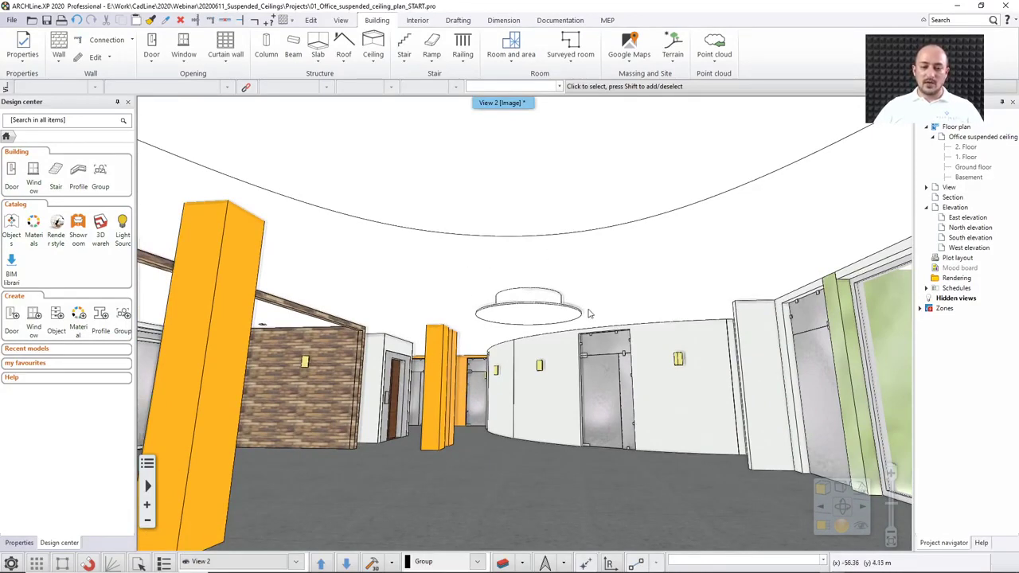
key(F4)
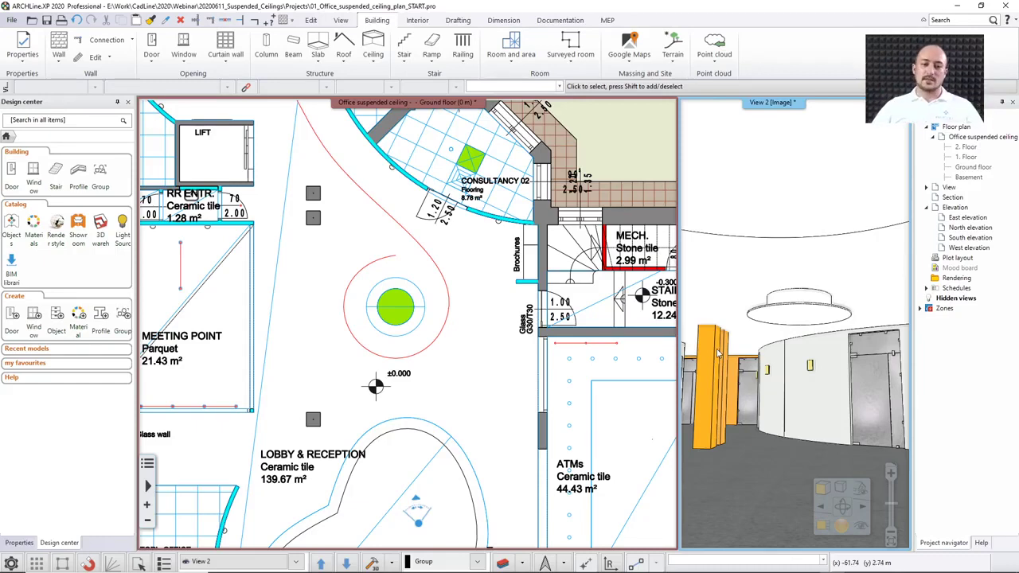
- Reopen the properties of the lobby's plain ceiling at its lighting settings
click(374, 299)
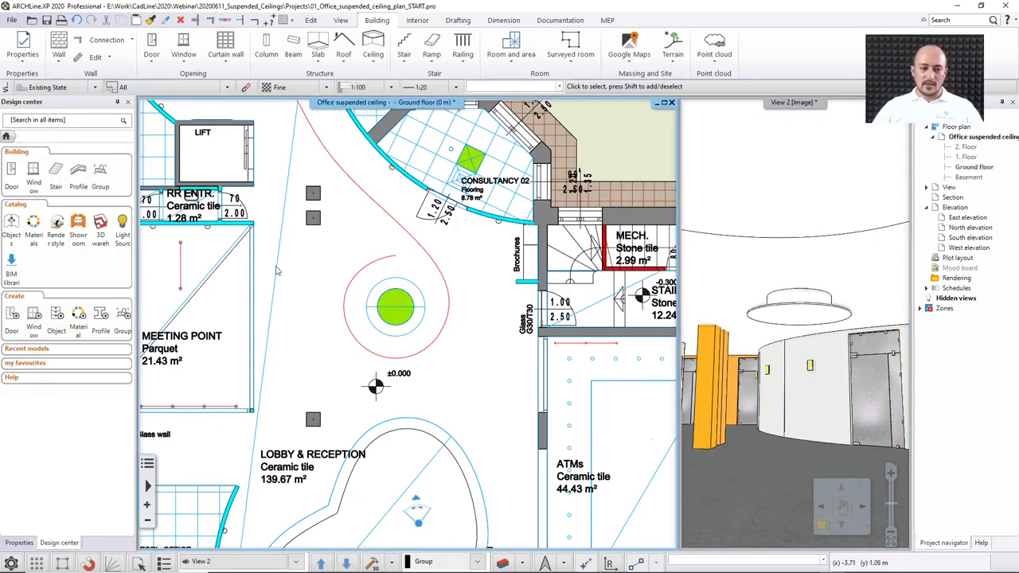
right_click(278, 269)
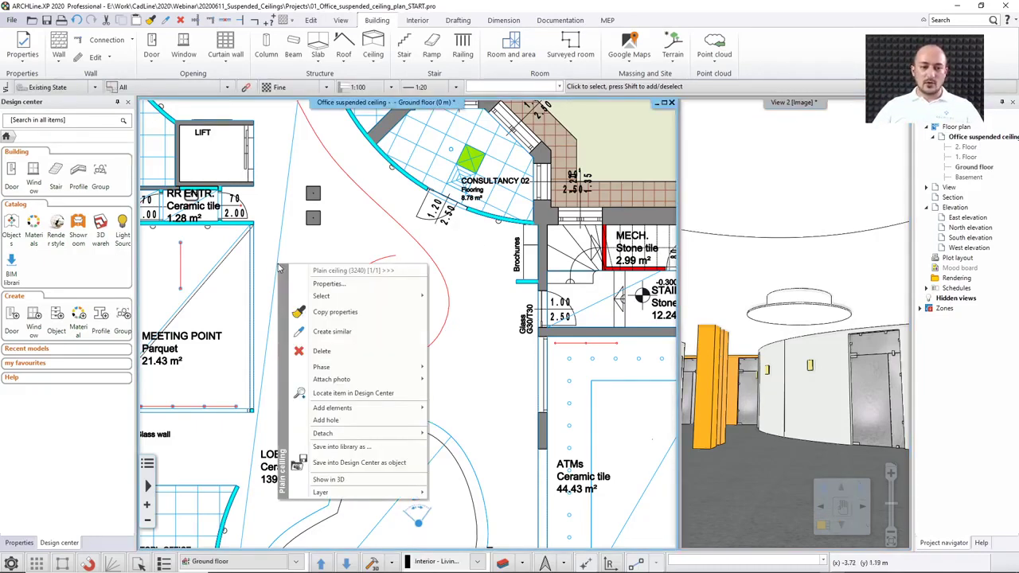
click(324, 285)
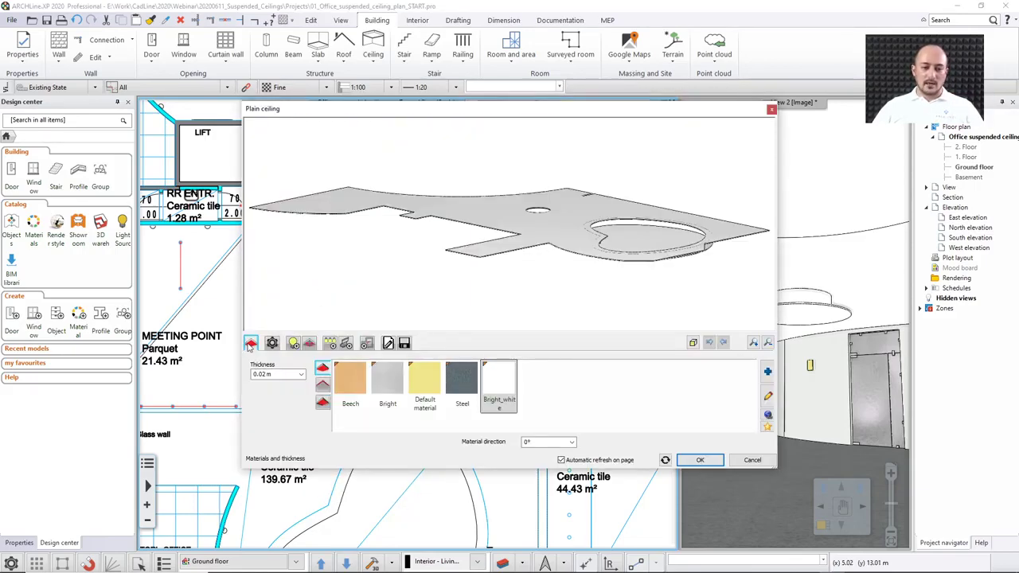
click(331, 344)
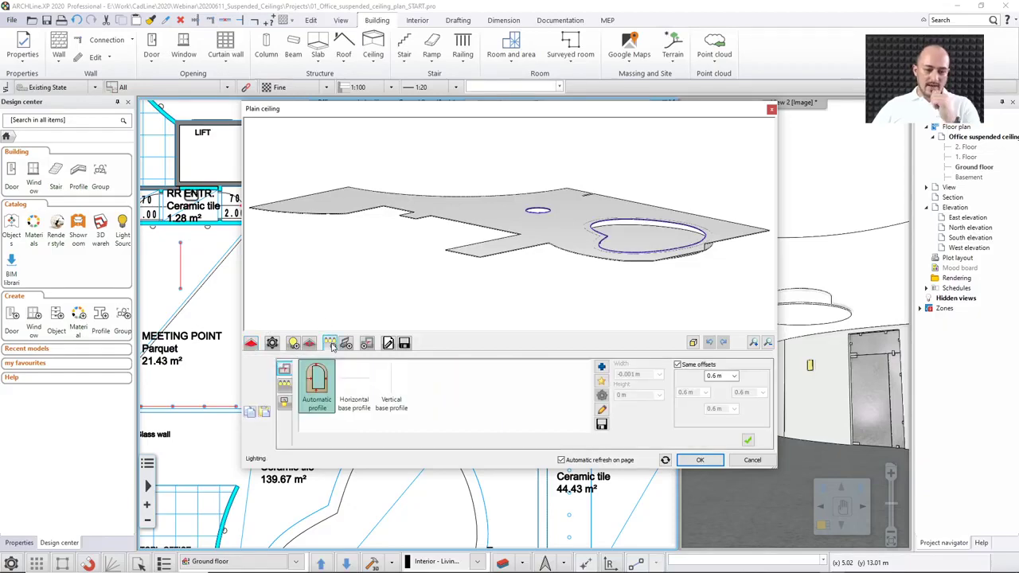
click(326, 388)
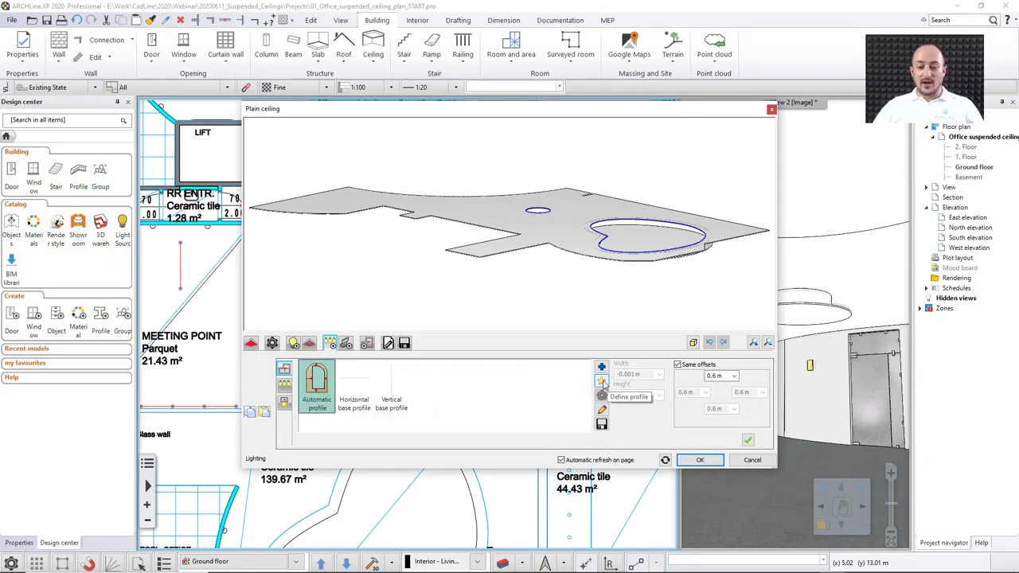
- Add a lighting element to the lobby ceiling that uses the red spiral curve around the green column as its custom profile
click(601, 382)
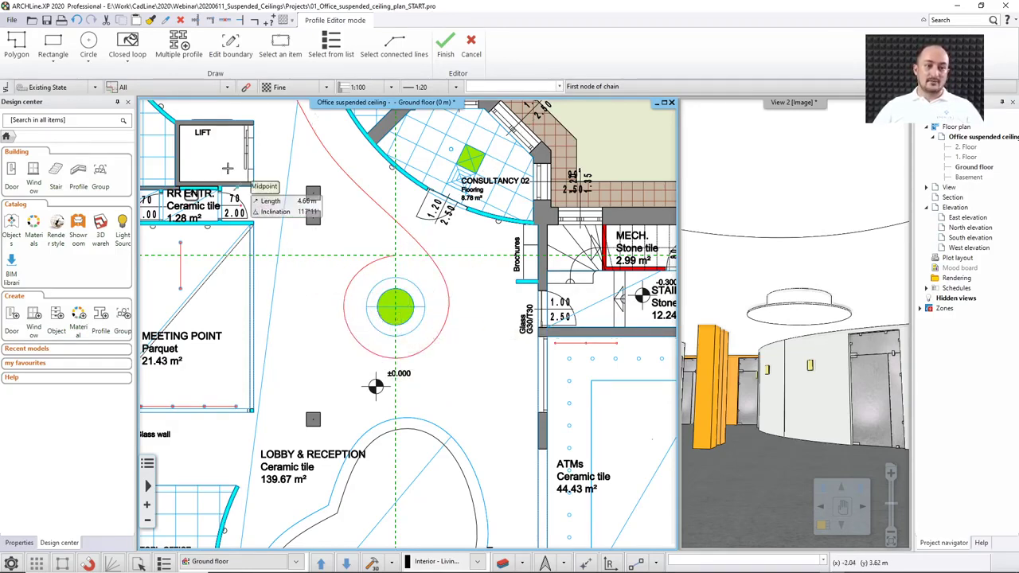
click(121, 53)
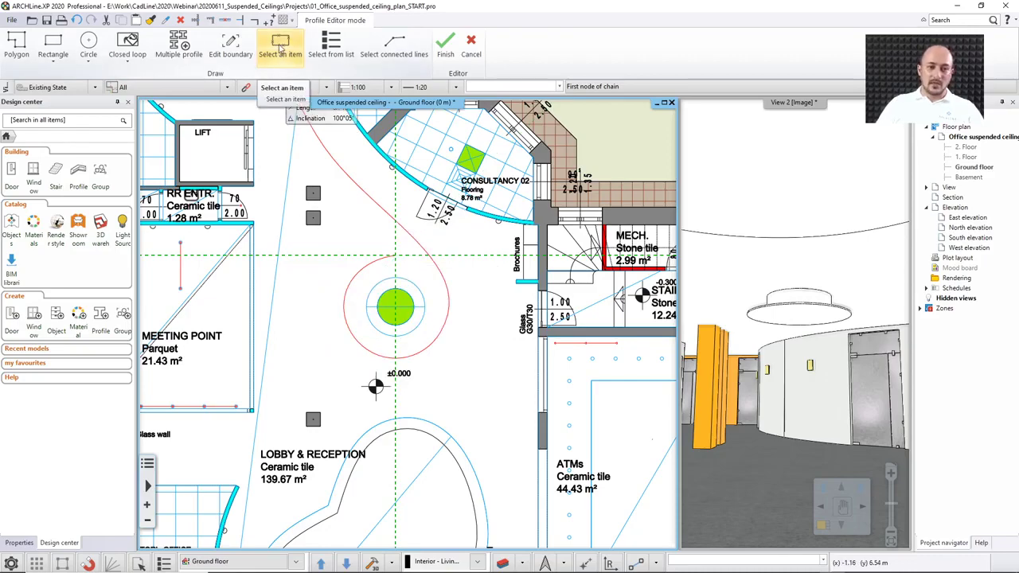
click(280, 49)
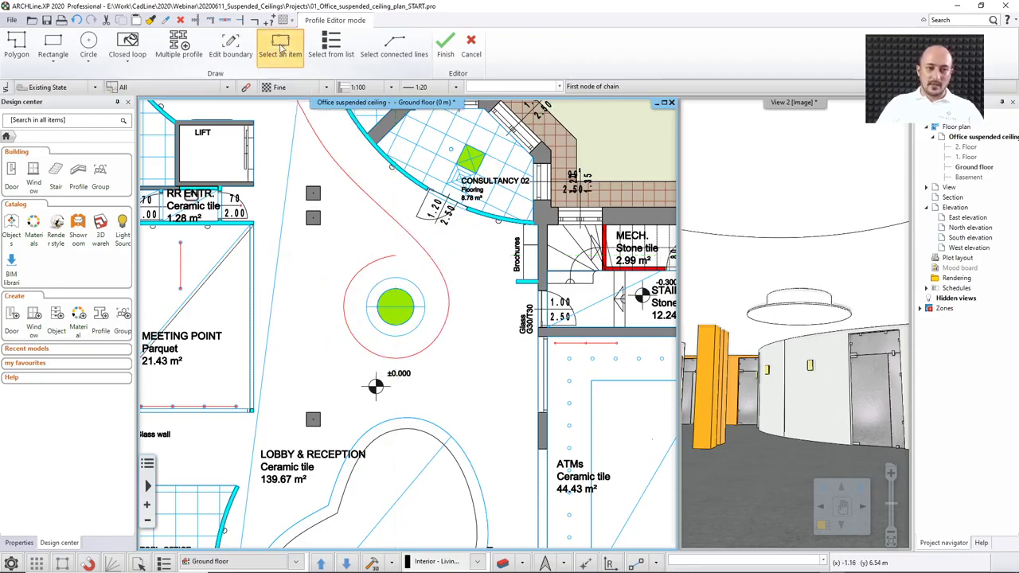
click(394, 260)
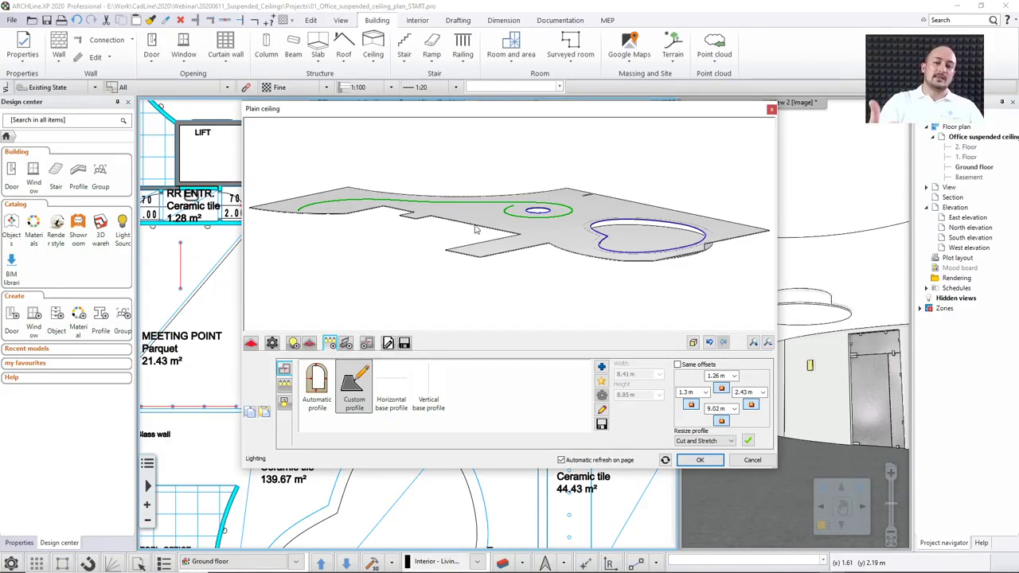
drag(494, 316, 499, 279)
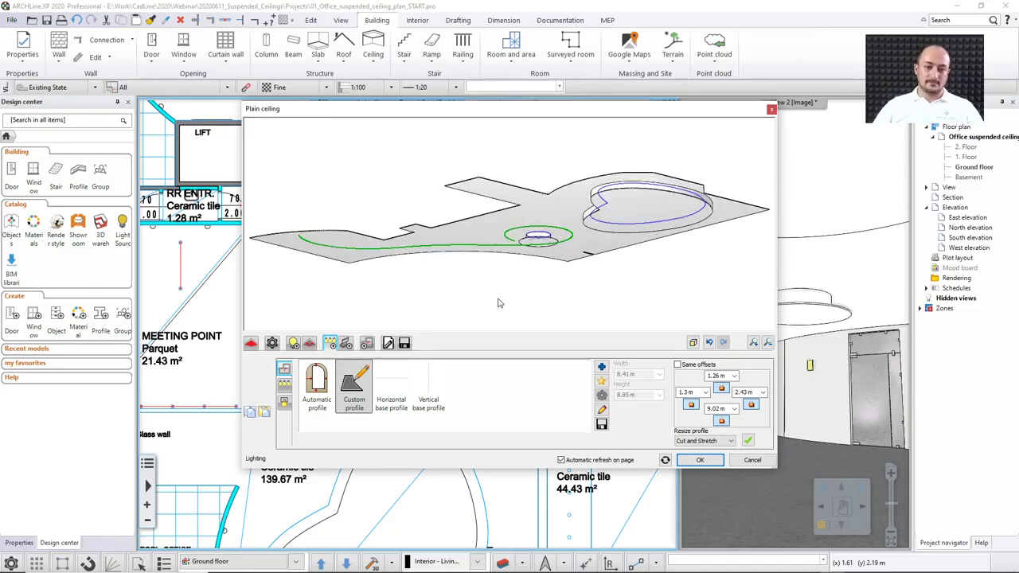
click(748, 443)
- Set the vertical offset of the spot lamp series along the spiral curve to 0.04 m
drag(518, 305, 510, 295)
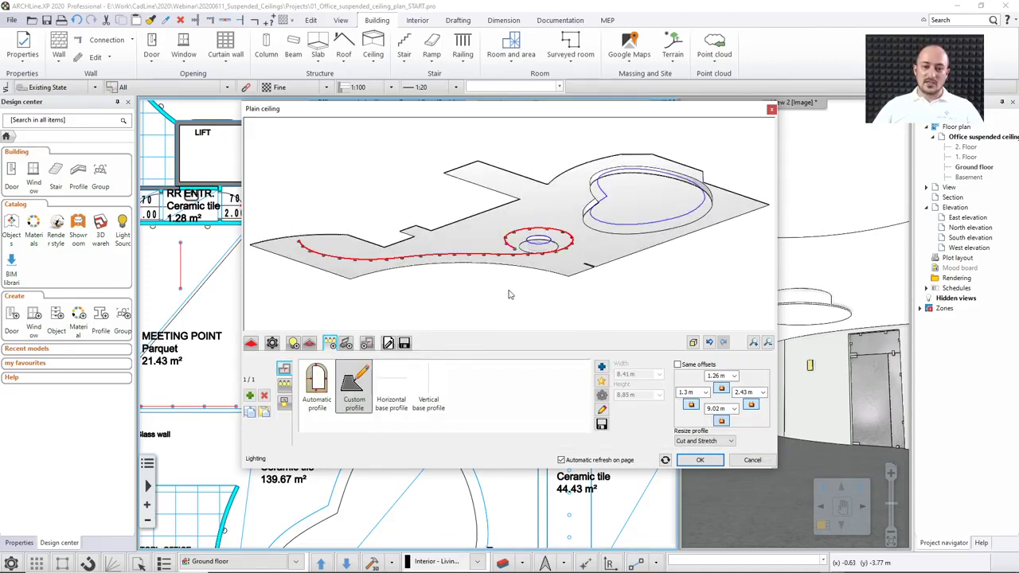
scroll(510, 294, up, 5)
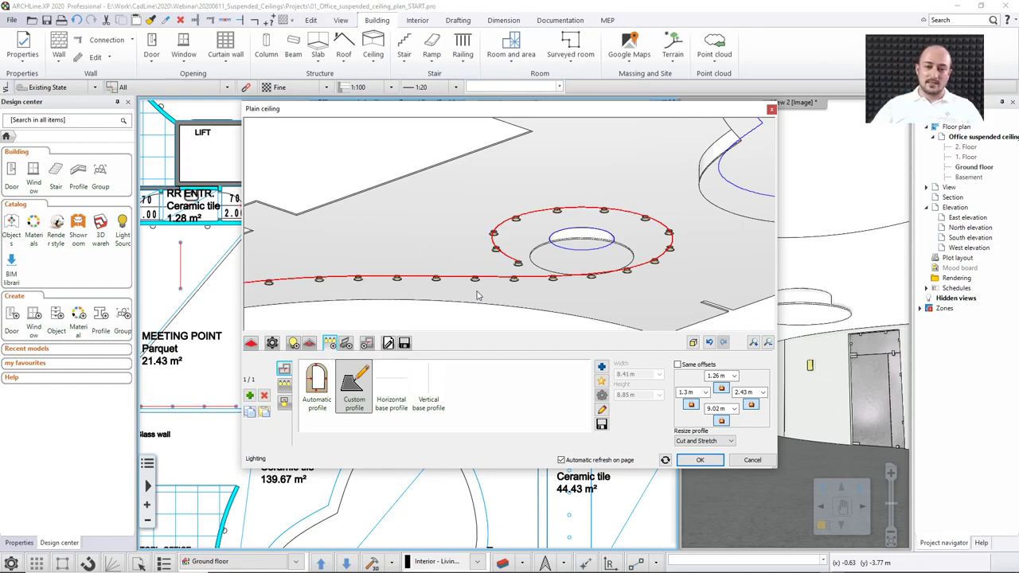
click(284, 385)
double_click(720, 395)
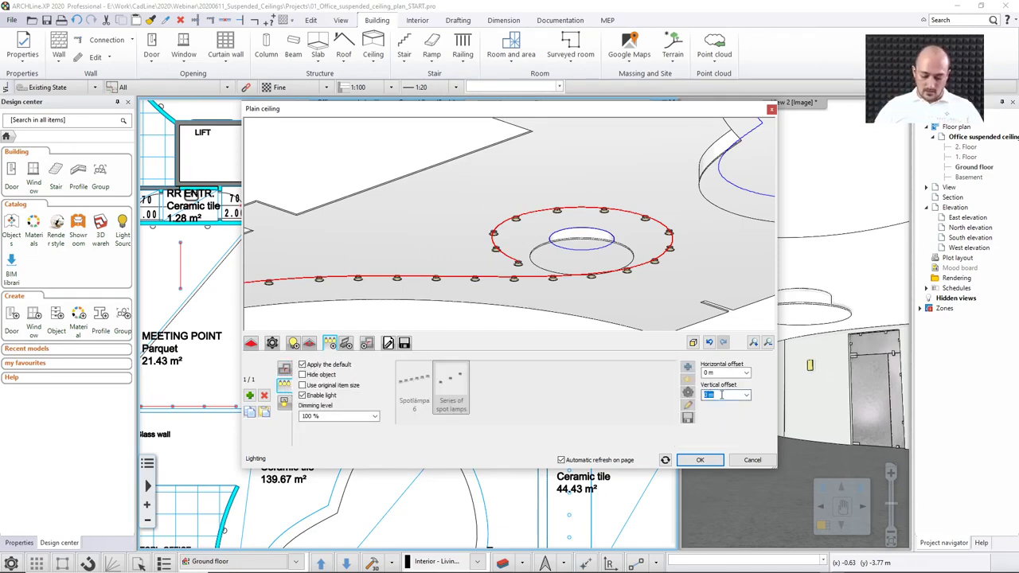
text(.)
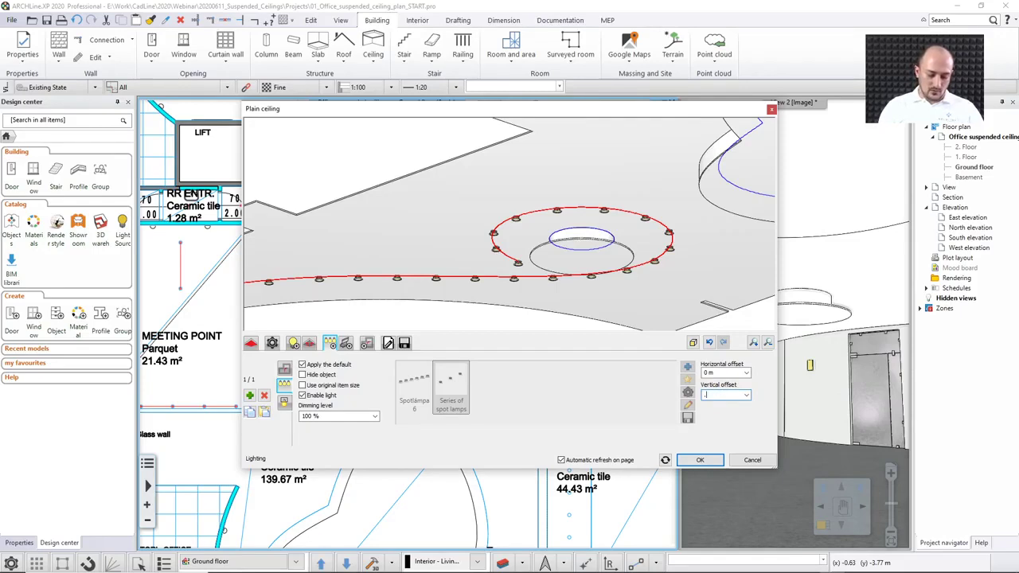
text(04)
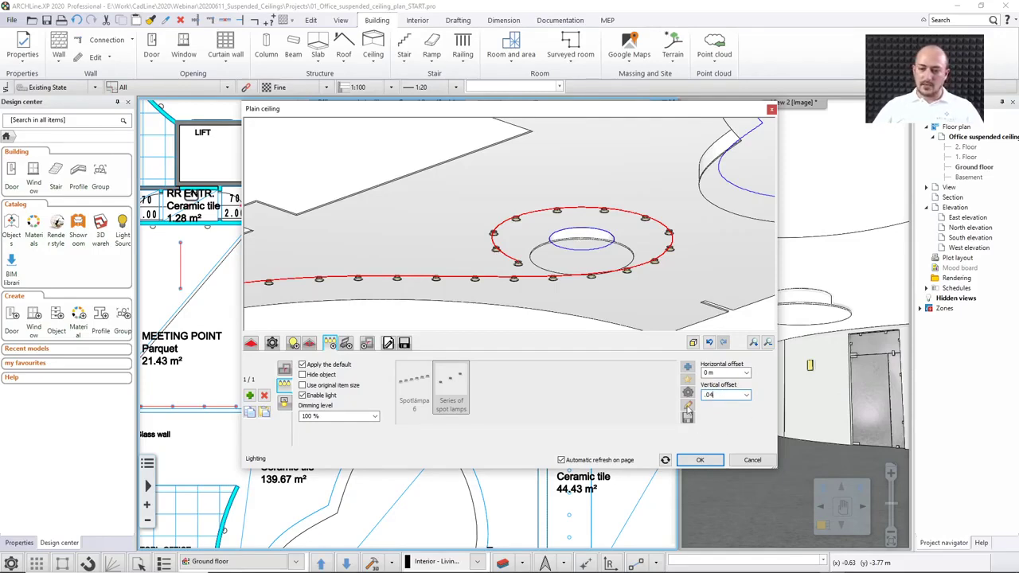
- Make circular holes 0.1 m wide and 0.1 m high in the false ceiling for the spot lamps, and apply the ceiling settings
click(284, 403)
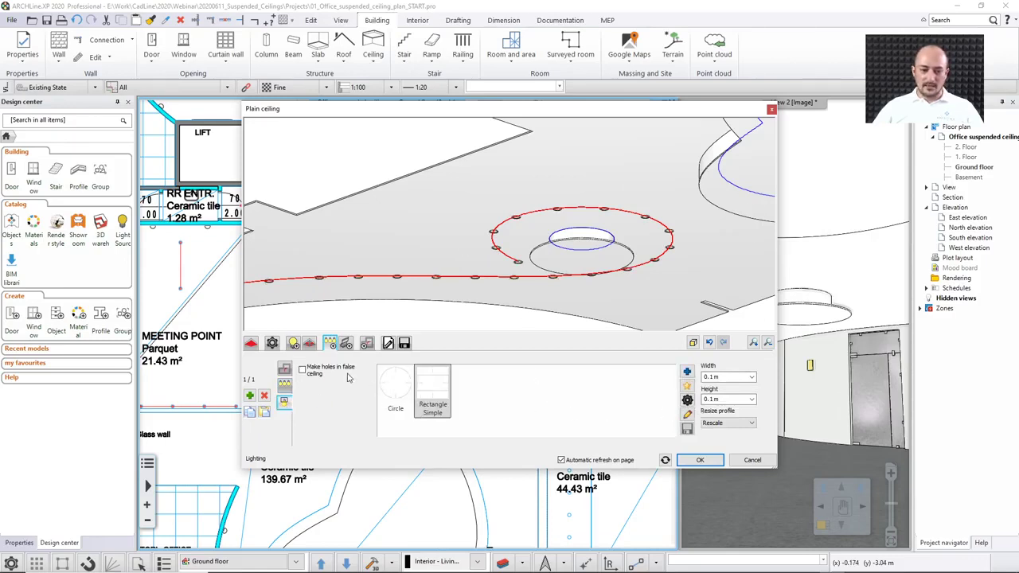
click(304, 370)
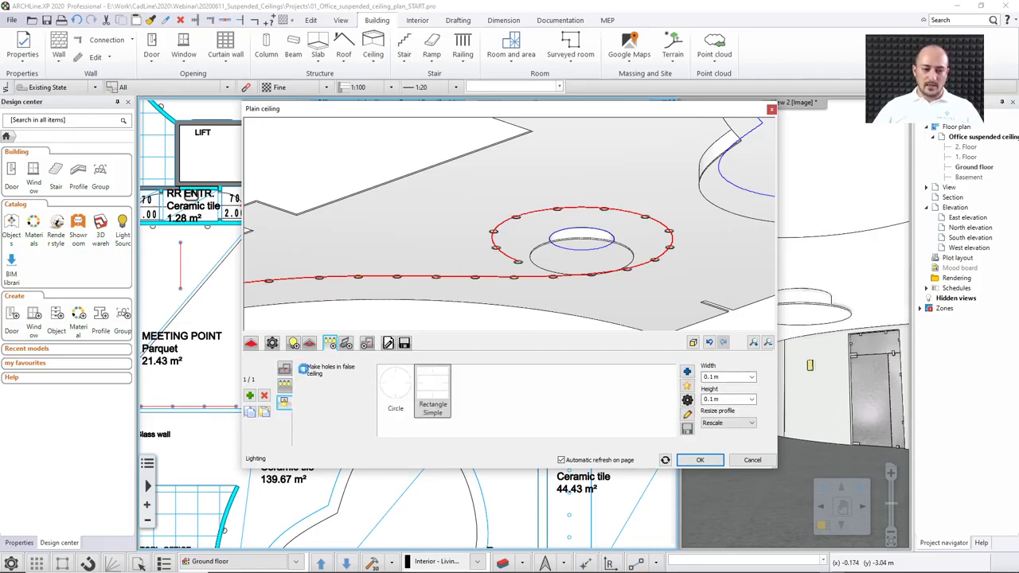
click(391, 387)
click(751, 376)
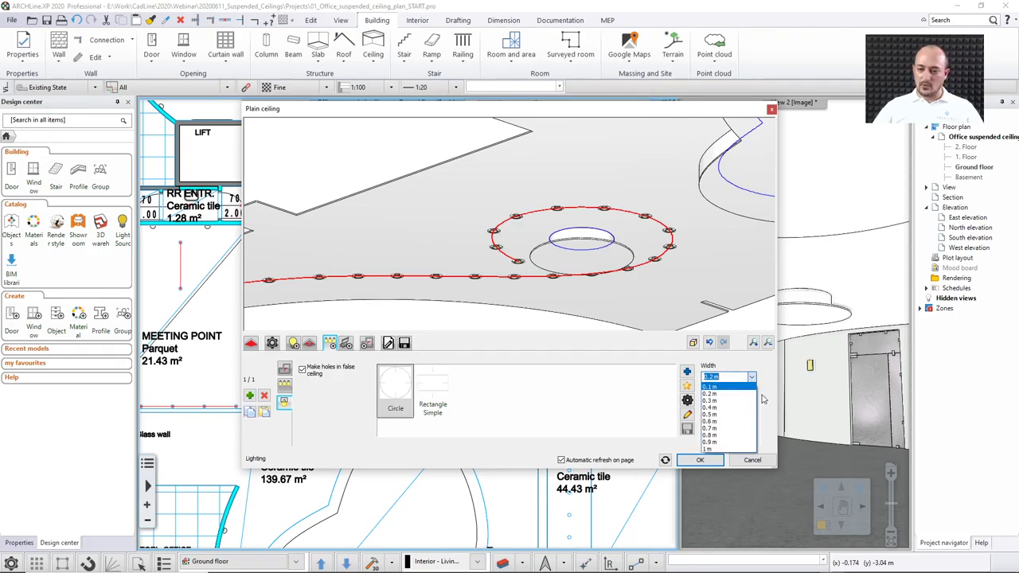
click(744, 386)
click(751, 398)
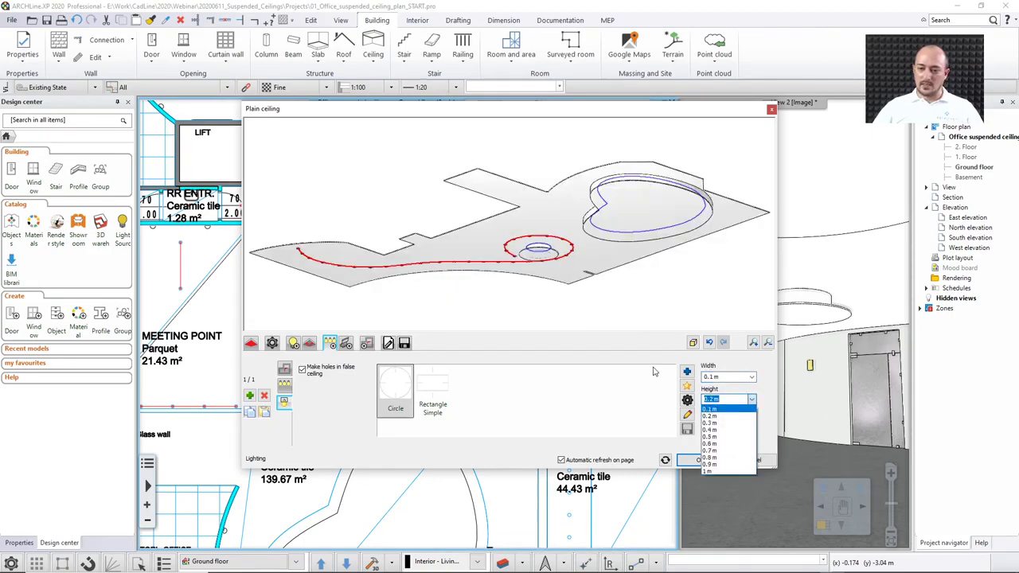
click(594, 307)
scroll(594, 307, up, 5)
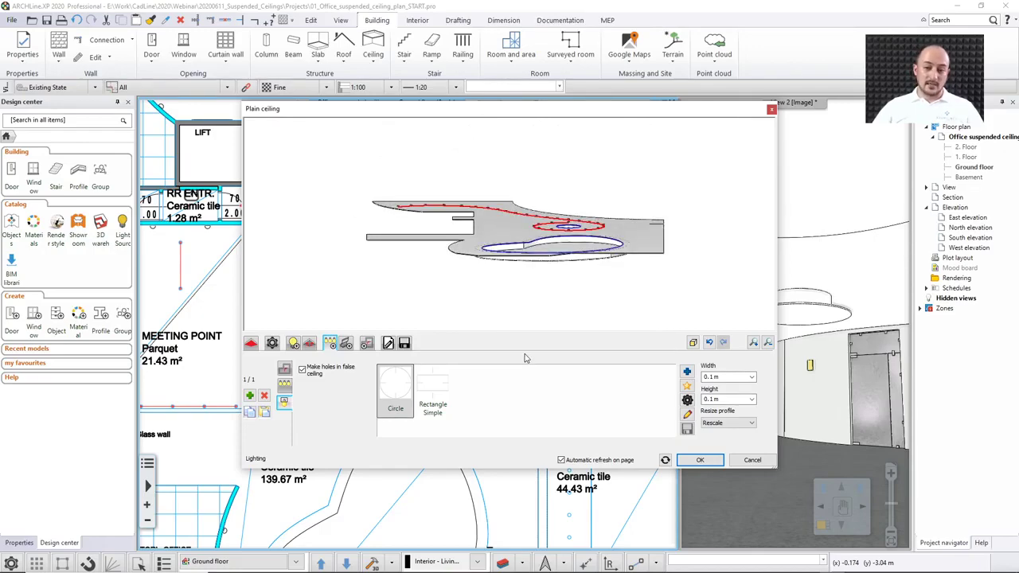
click(700, 460)
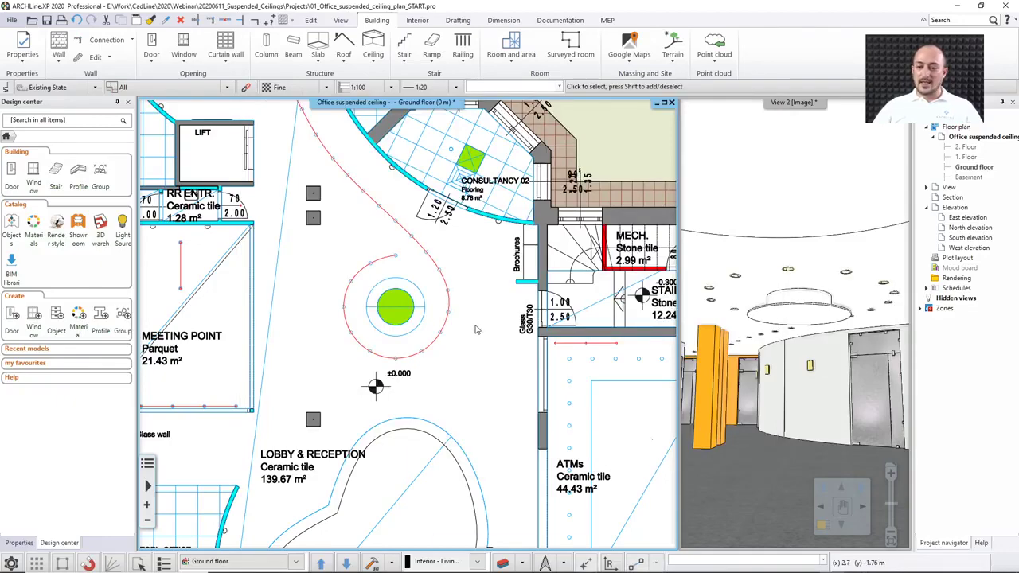
- Enlarge the 3D view and examine the lobby ceiling's recesses and spiral of spot lamps from several viewpoints
click(821, 351)
double_click(821, 351)
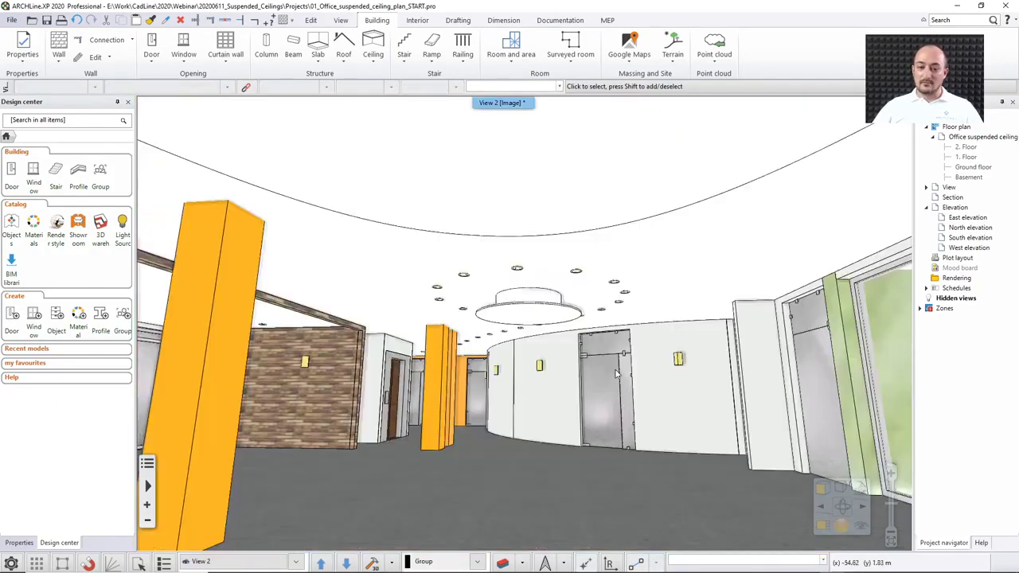
scroll(634, 372, down, 4)
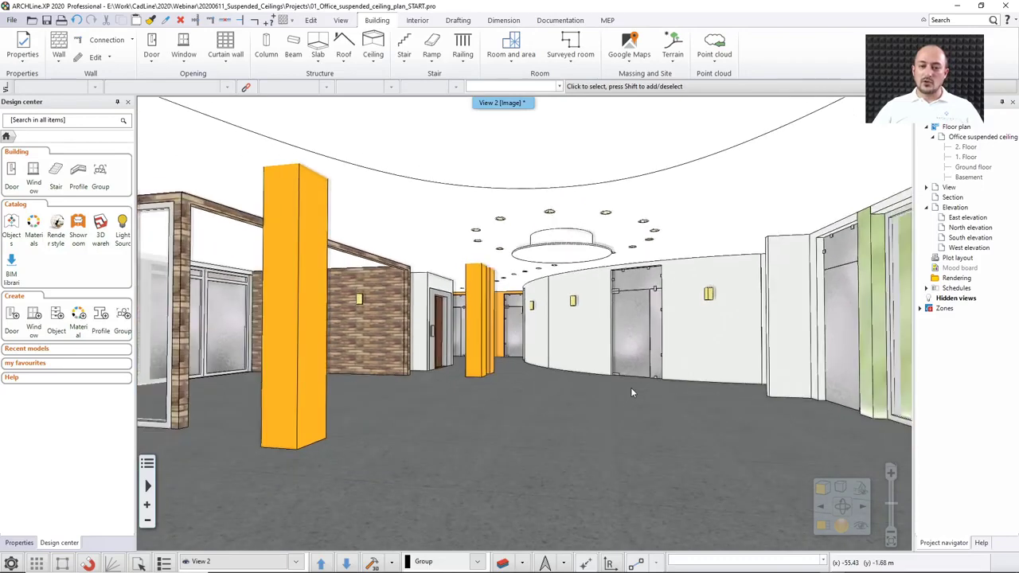
scroll(646, 341, down, 2)
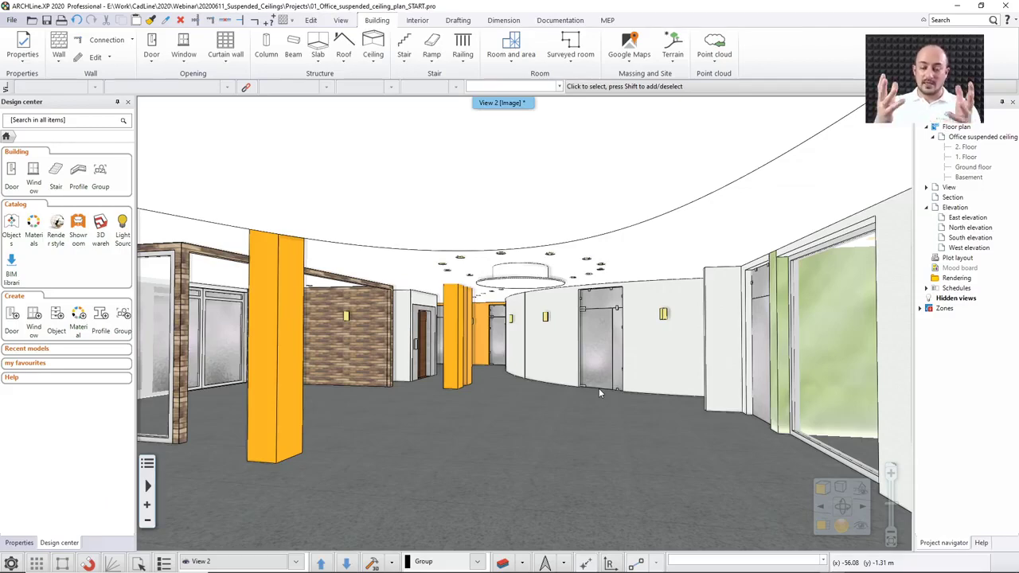
middle_drag(587, 398, 578, 303)
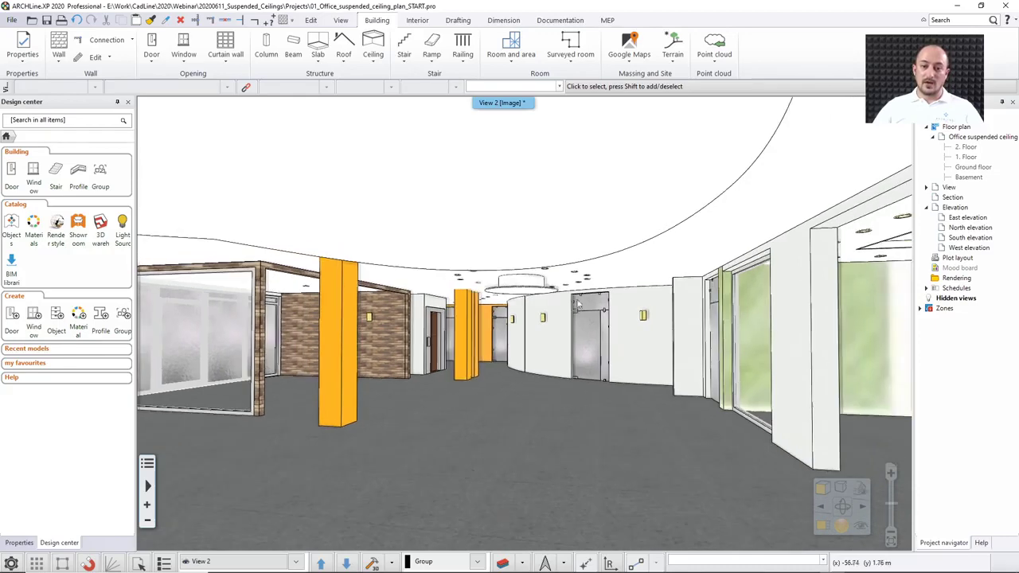
middle_drag(514, 397, 533, 445)
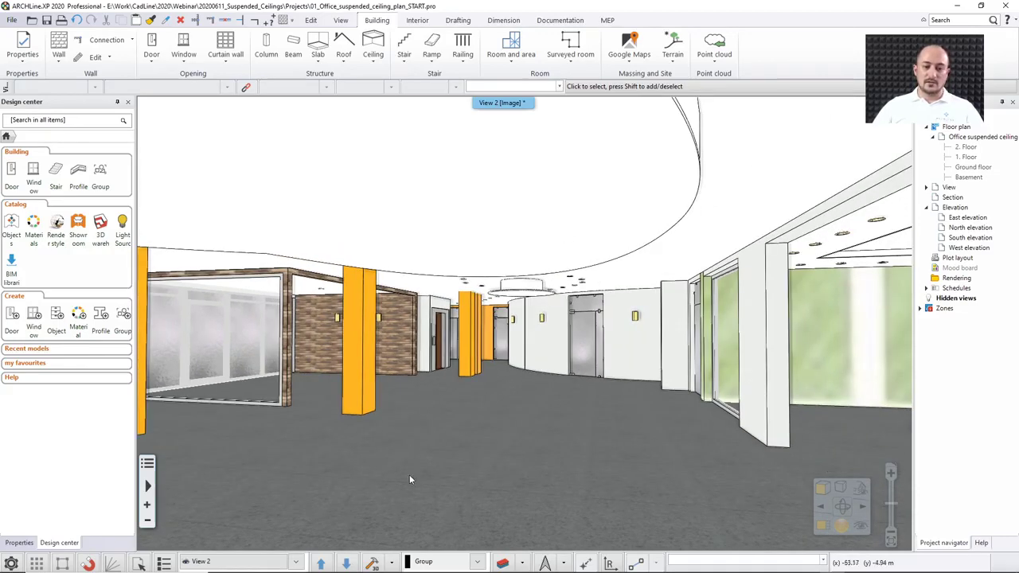
middle_drag(454, 412, 448, 391)
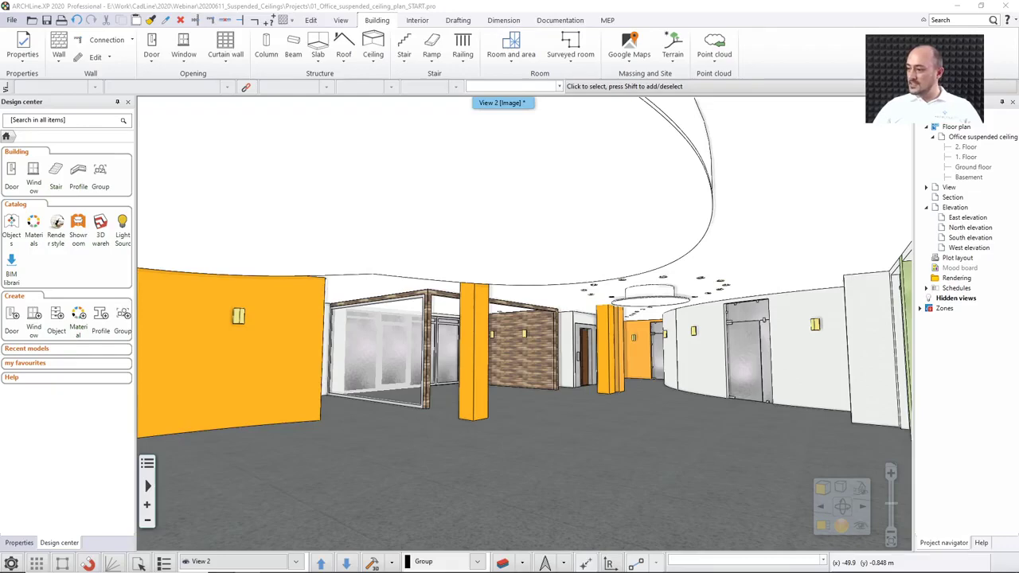
- Switch to the web browser and look through the ARCHLine.XP webinars page with its free course schedule
key(alt+Tab)
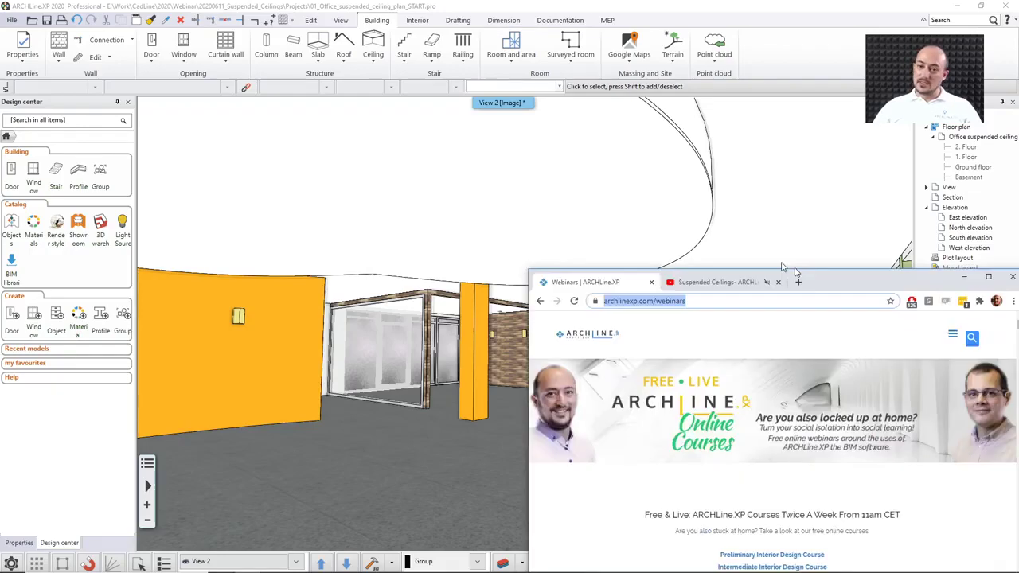
scroll(559, 446, down, 1)
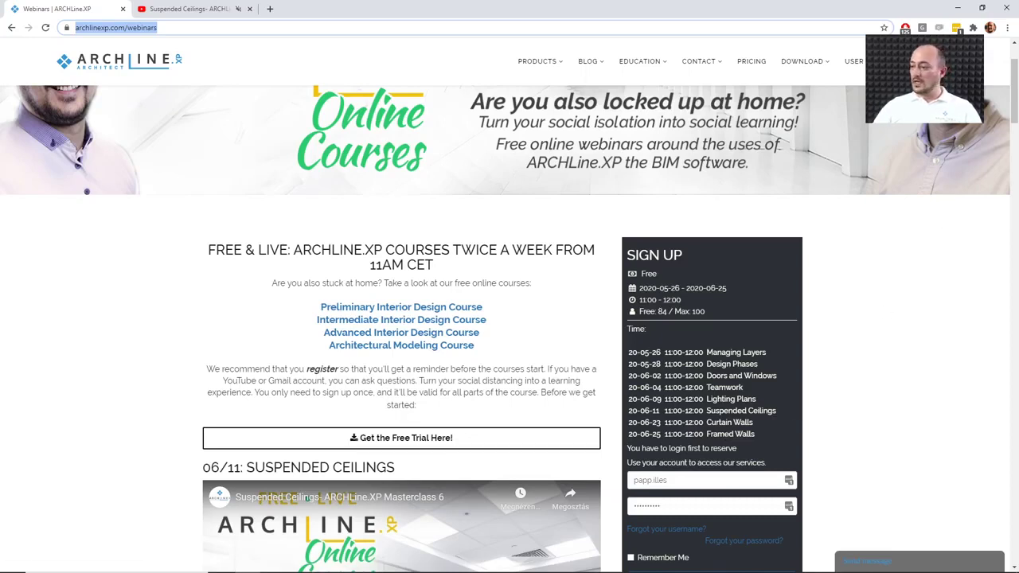
key(super+Down)
key(super+Down)
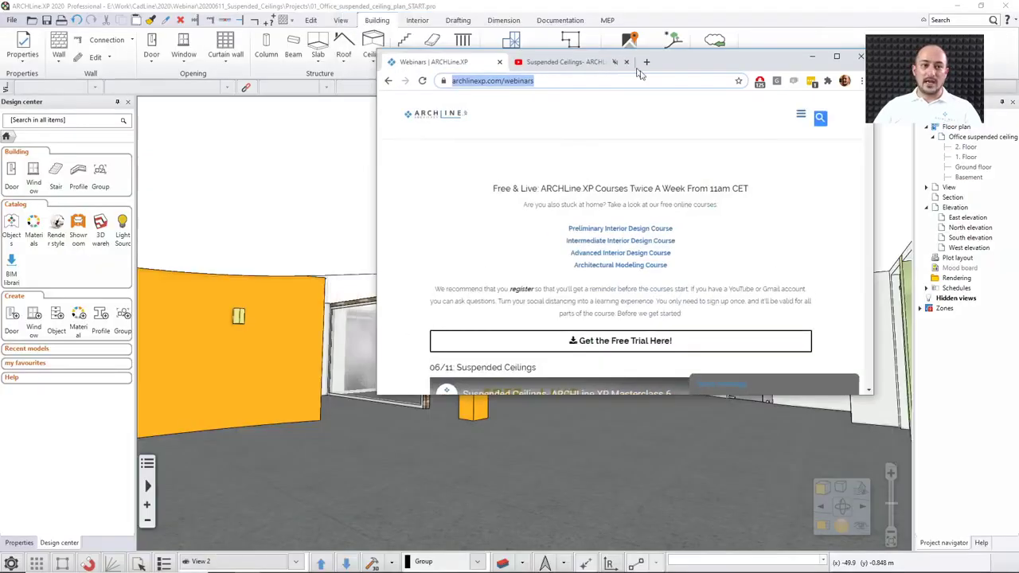